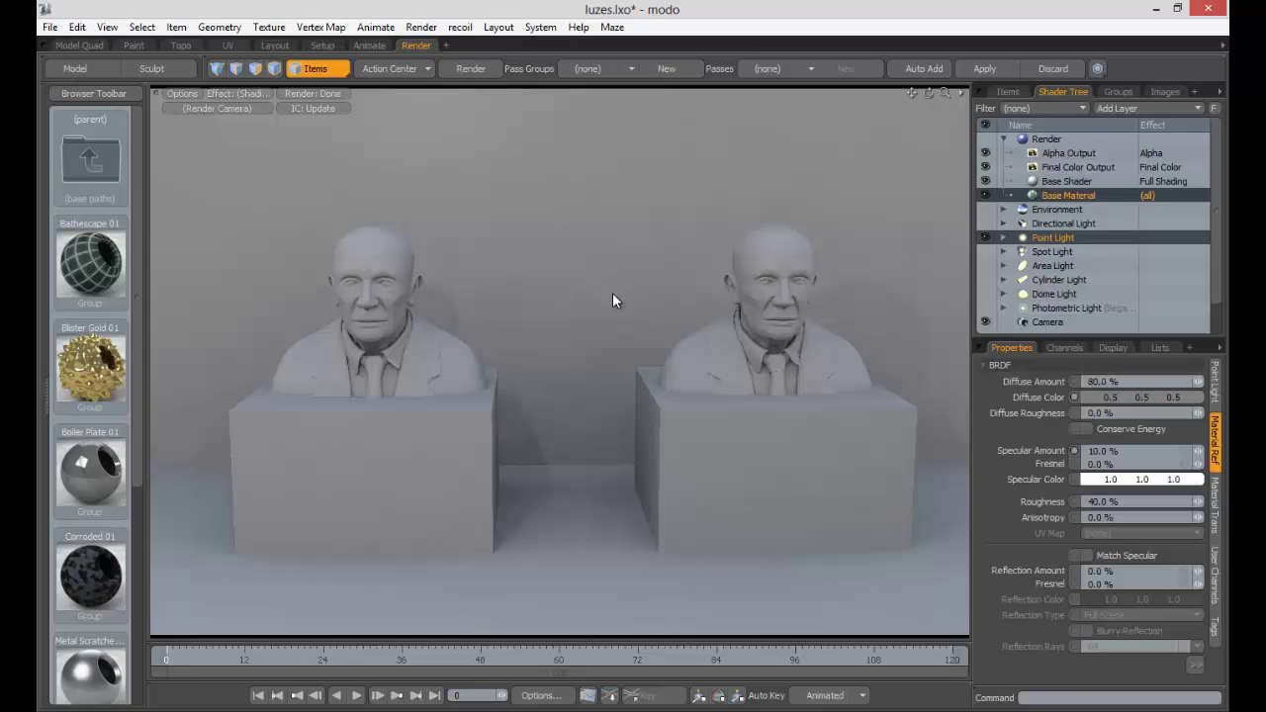
Step: Show the multi-view layout and move the point light between the two busts, close to the back wall
key(KP_0)
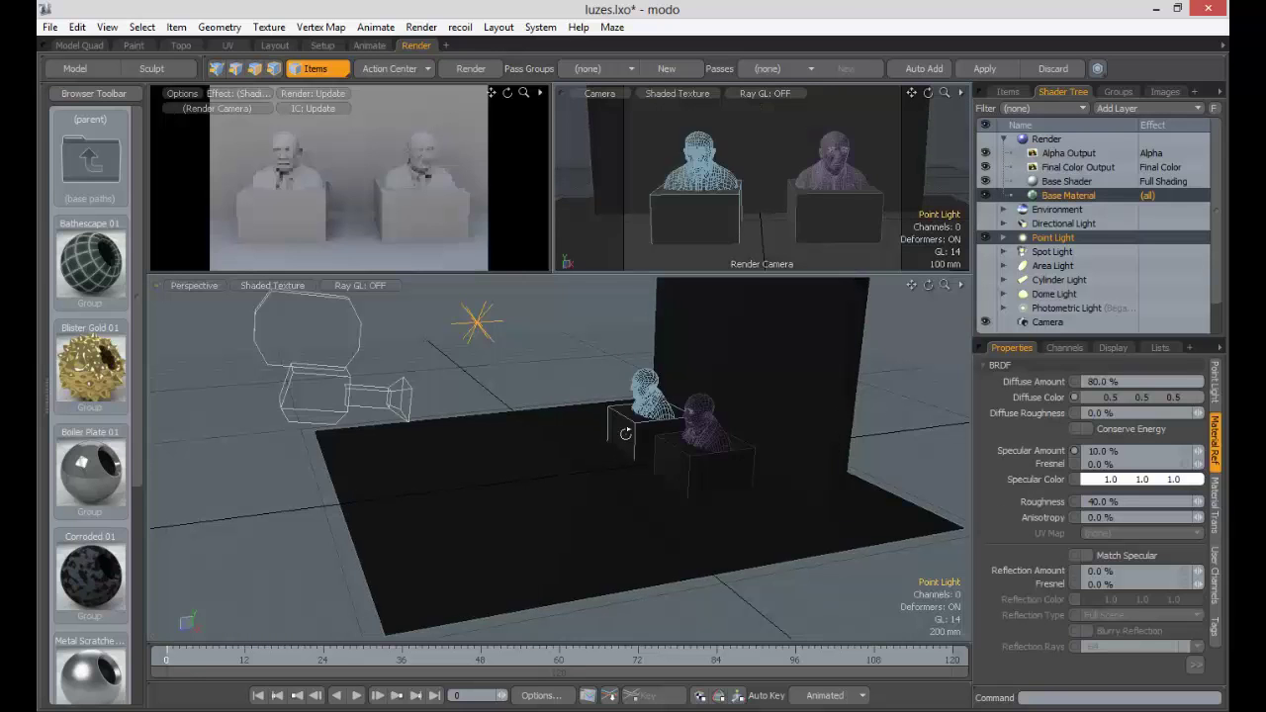
ctrl+alt+drag(624, 432, 580, 420)
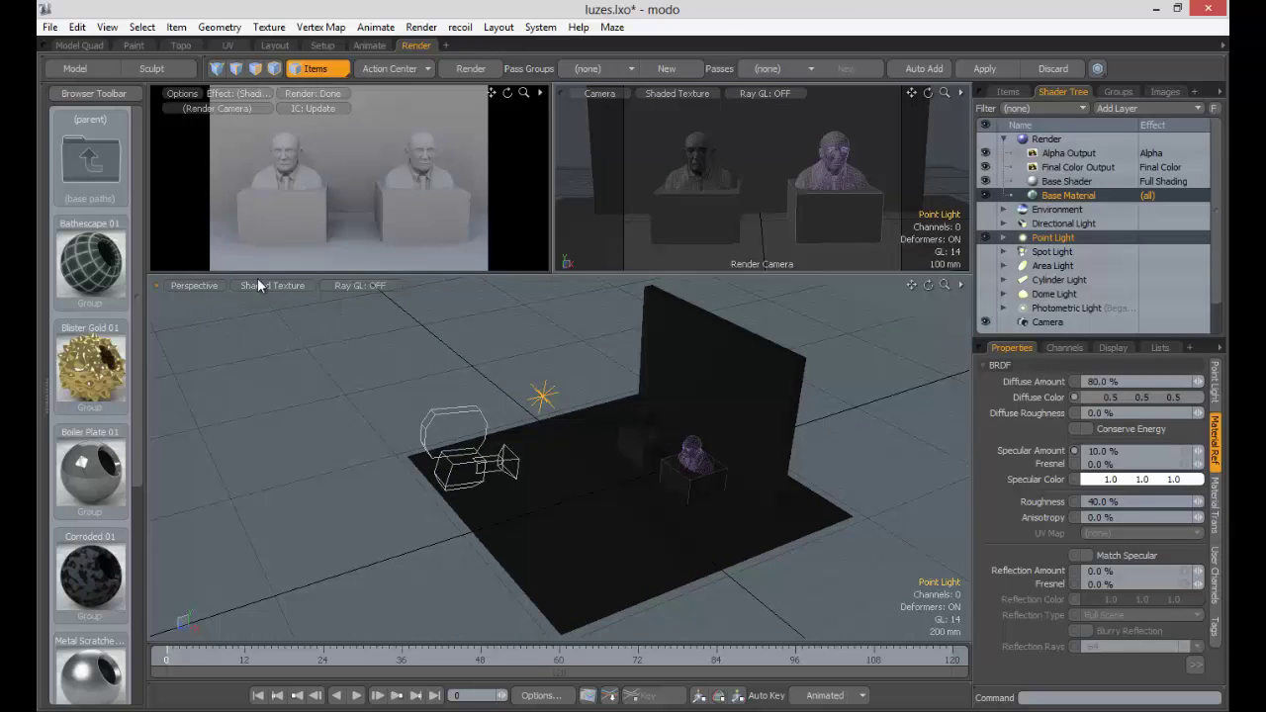
click(543, 398)
key(y)
alt+drag(543, 400, 625, 382)
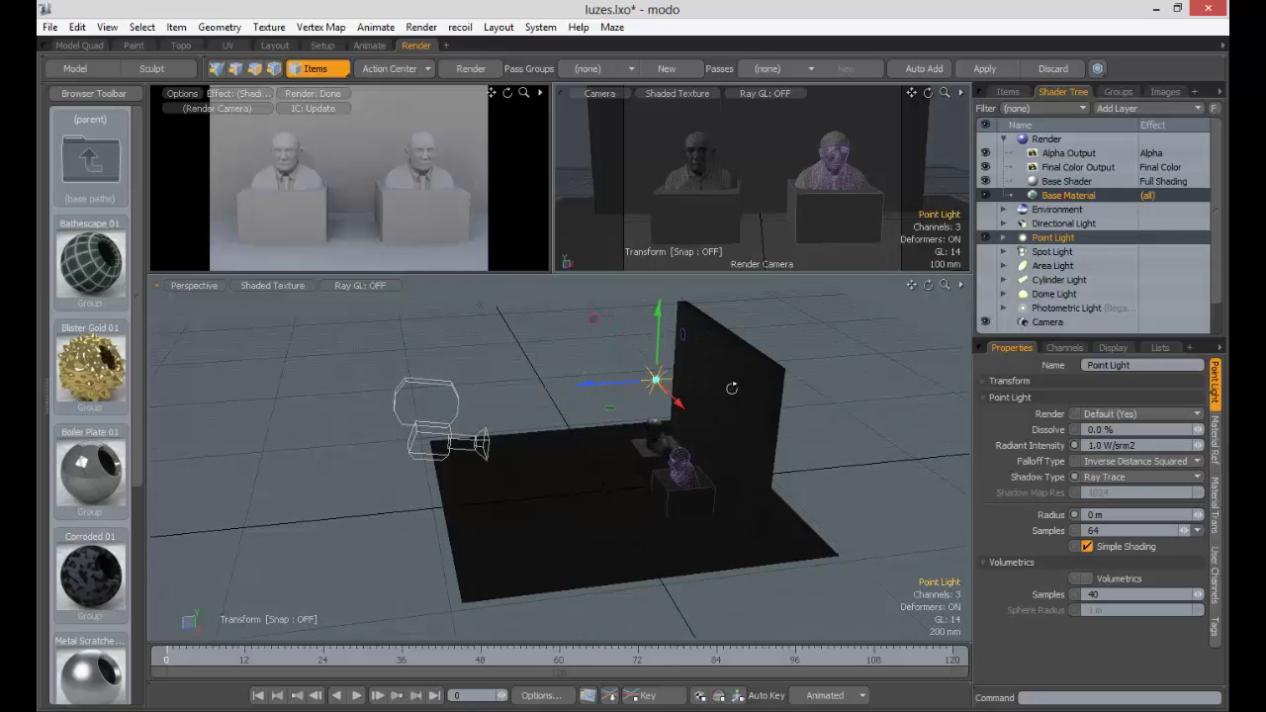
alt+drag(732, 389, 803, 396)
scroll(678, 373, up, 3)
drag(595, 328, 642, 426)
scroll(642, 426, up, 3)
drag(571, 407, 653, 490)
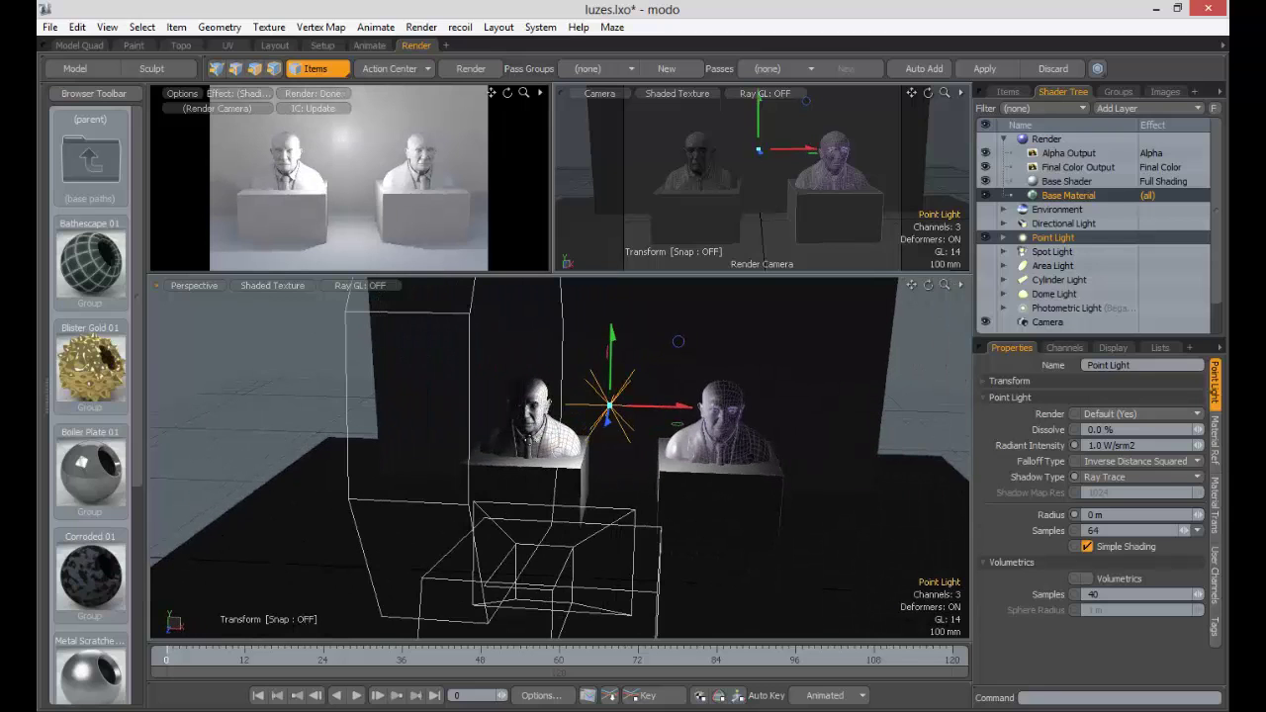
Step: Maximize the render preview, try a point light radiant intensity of 3 W/srm2, and restore it to 1 W/srm2
click(343, 164)
key(KP_0)
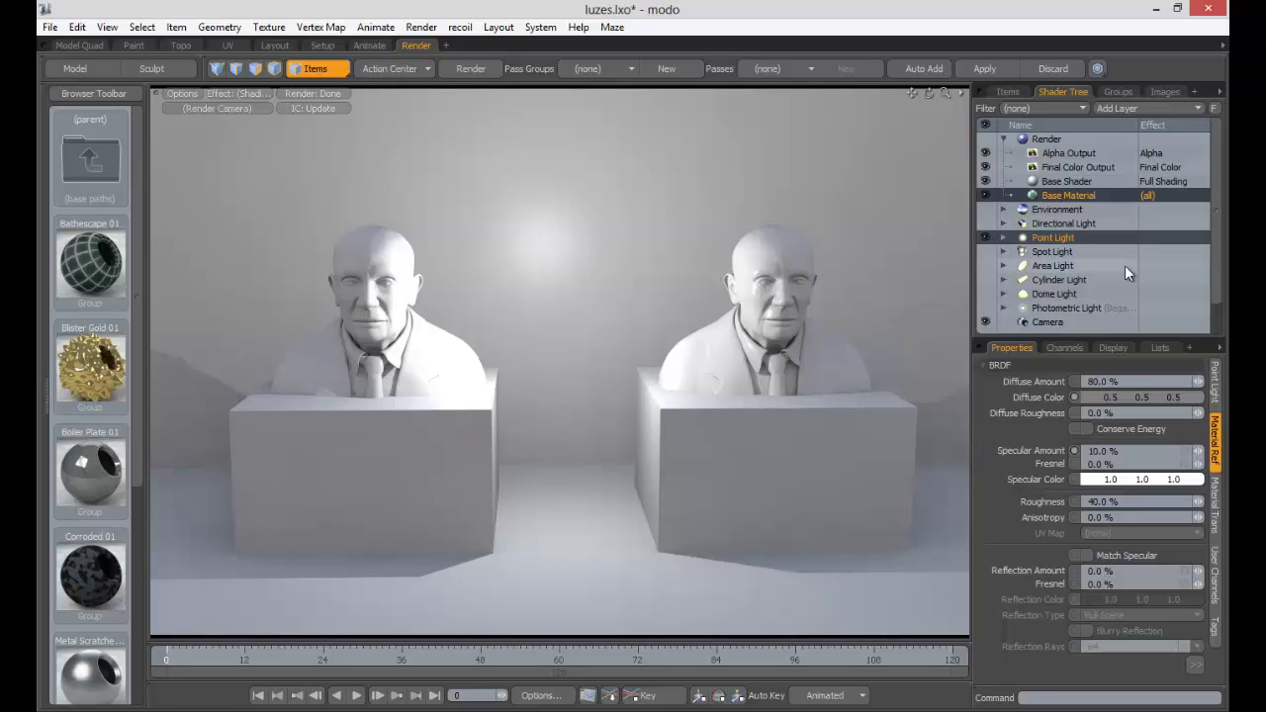
click(1061, 237)
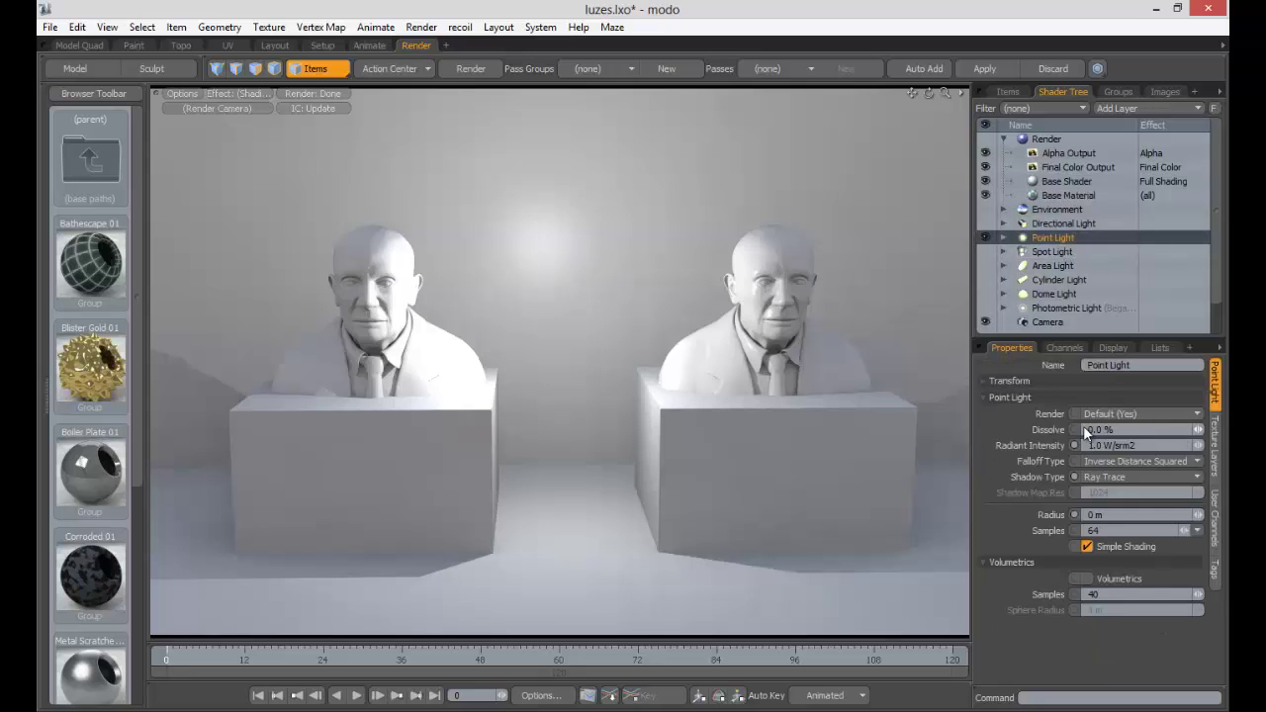
click(1152, 444)
text(3)
key(Tab)
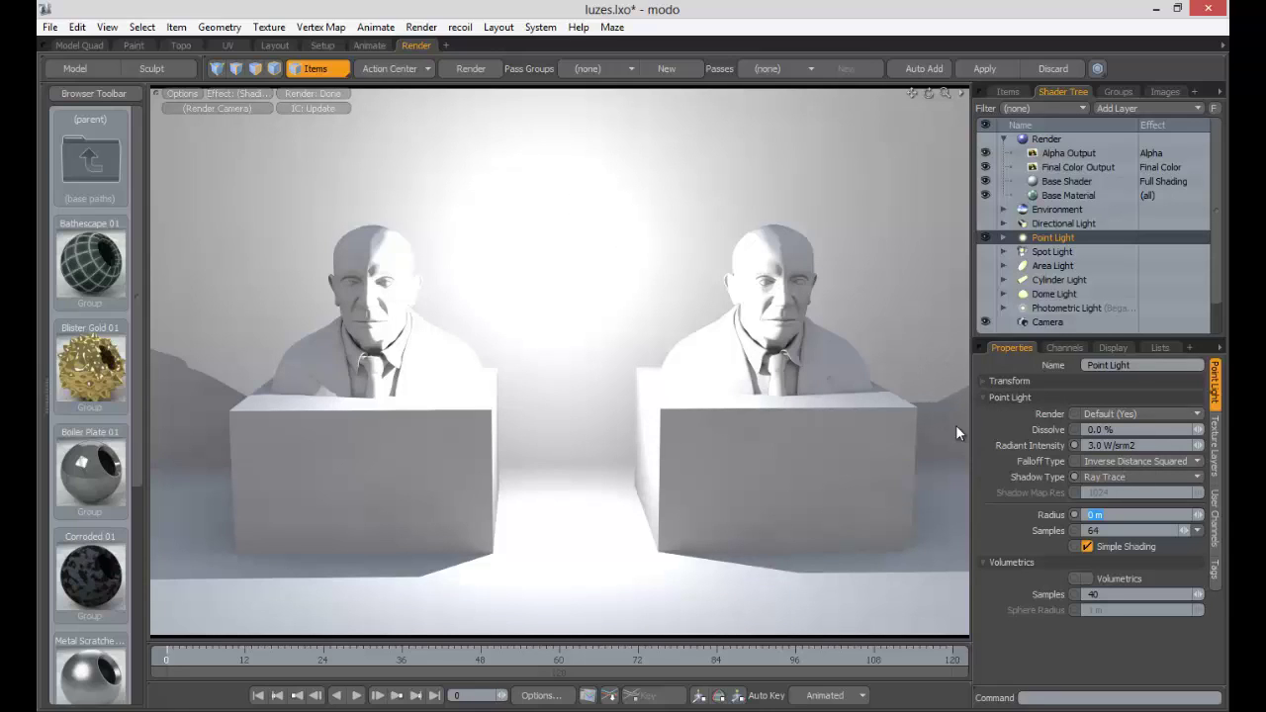
click(1128, 445)
text(1)
key(Return)
Step: Set the point light's falloff type to None
click(1113, 476)
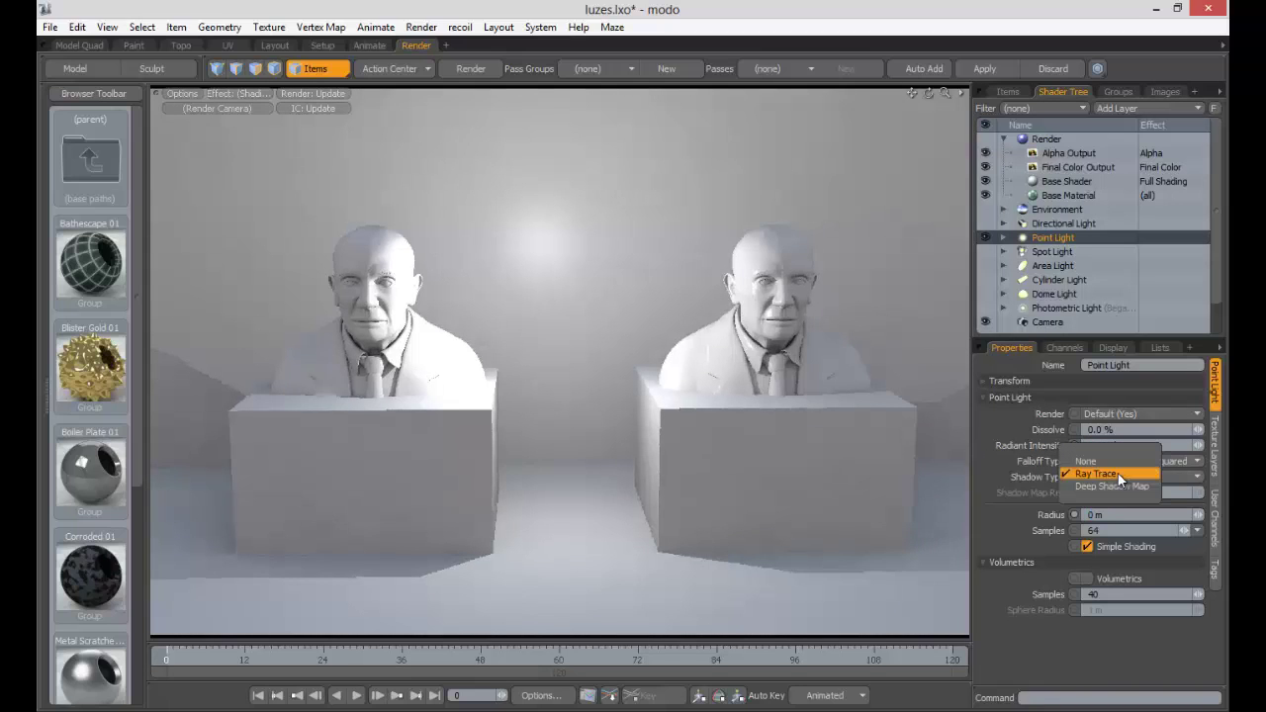
click(982, 522)
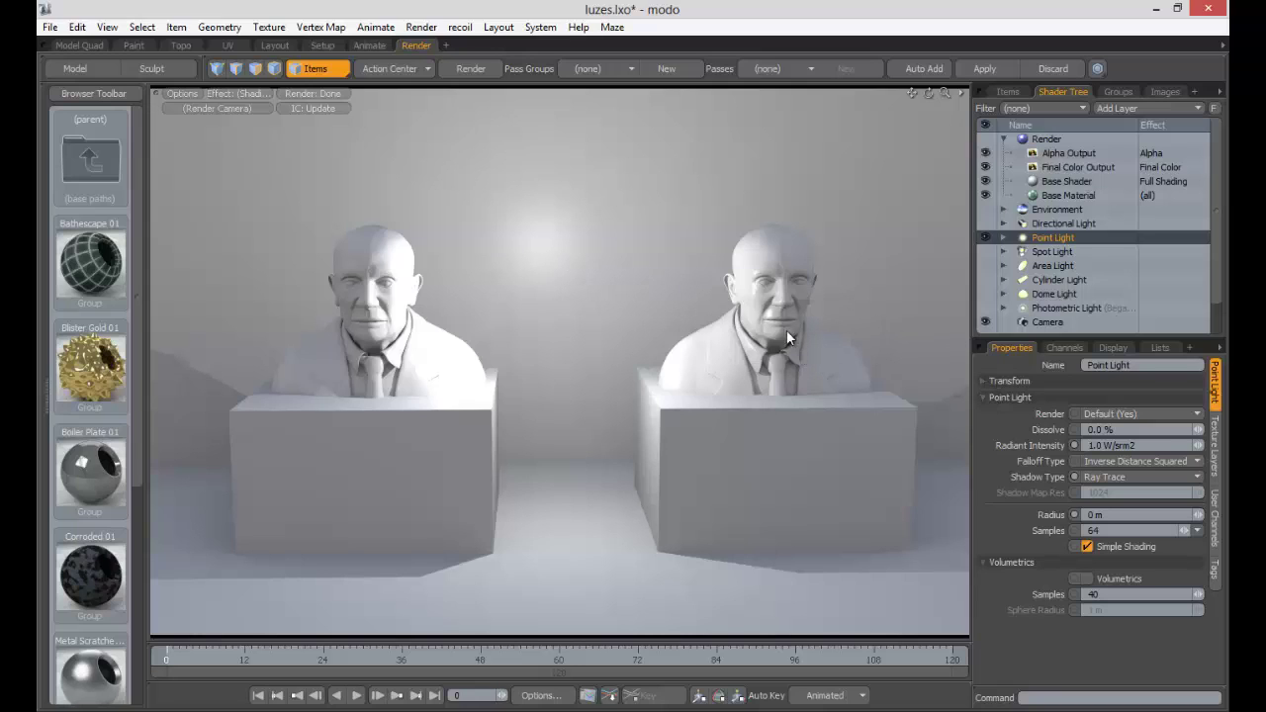
click(1104, 463)
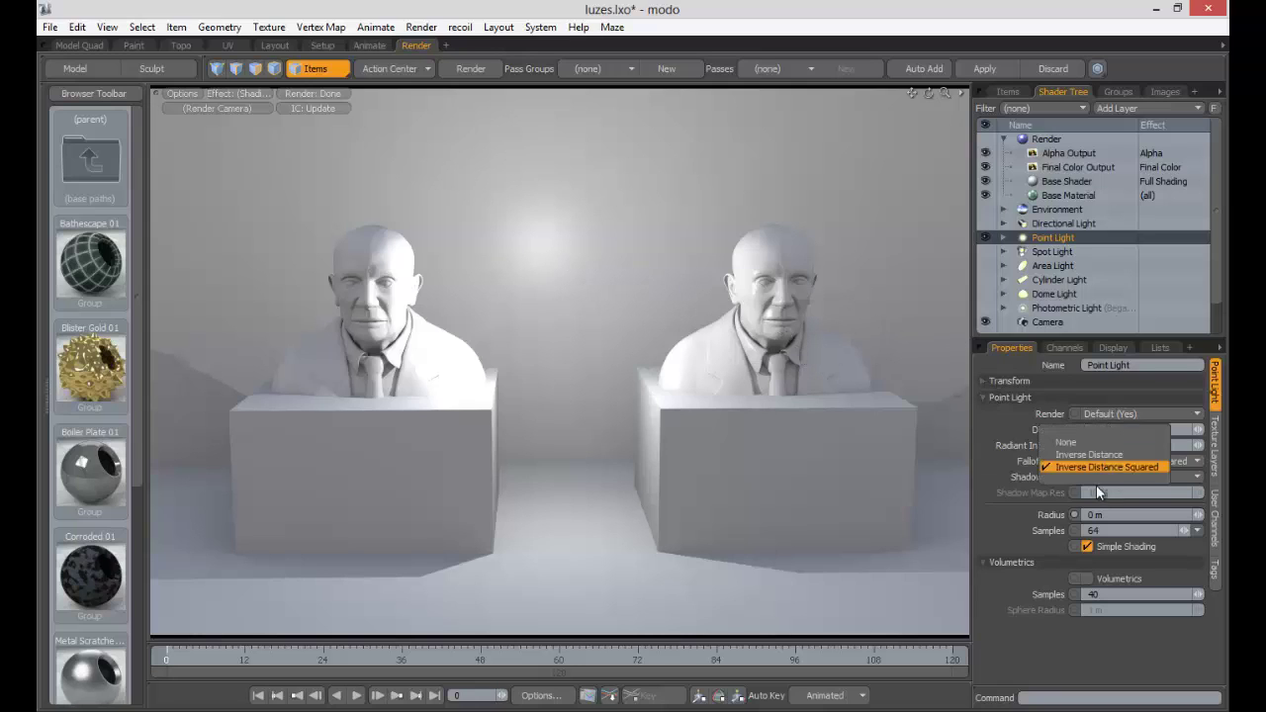
click(1070, 442)
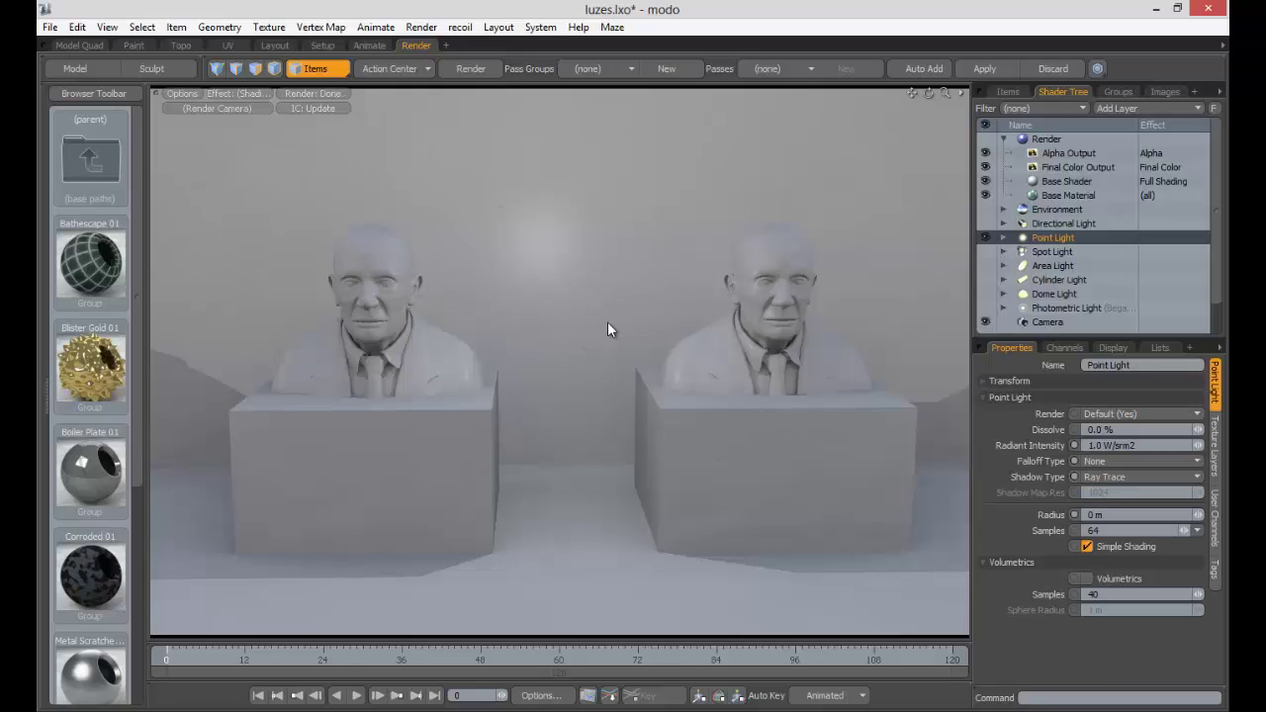
Step: Try the Inverse Distance falloff on the point light, and switch it to Inverse Distance Squared
click(1108, 461)
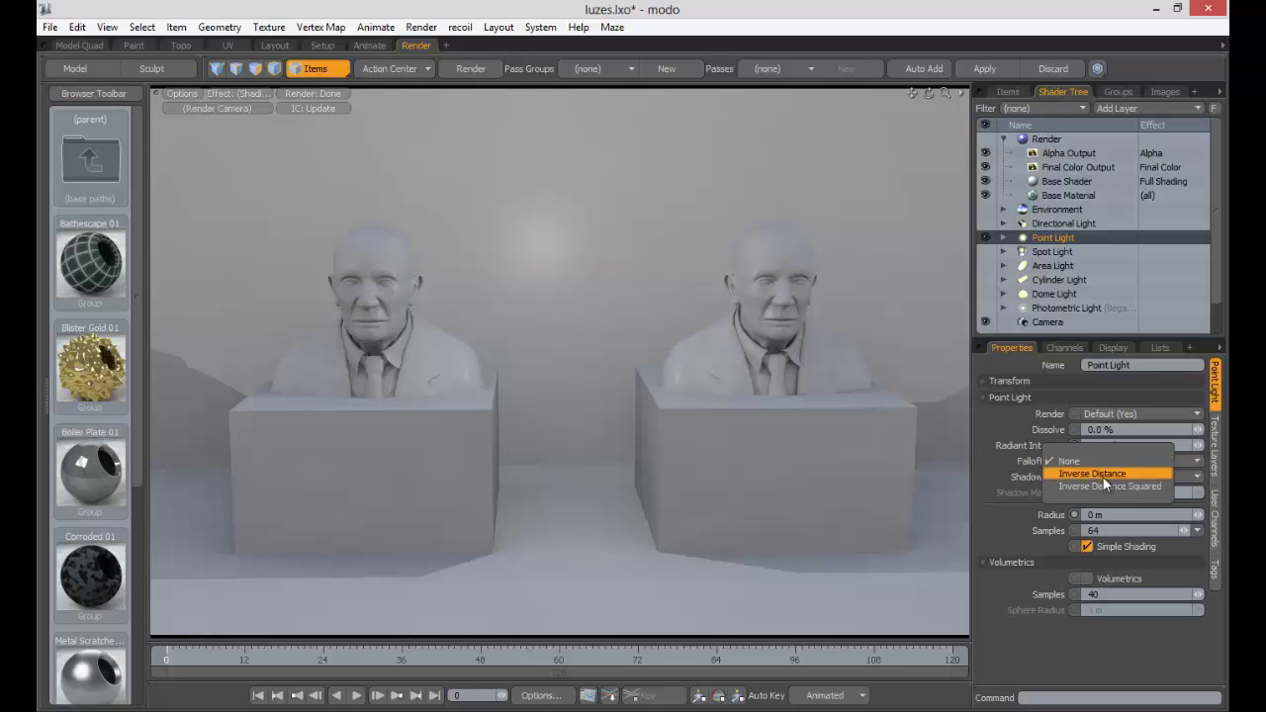
click(1096, 472)
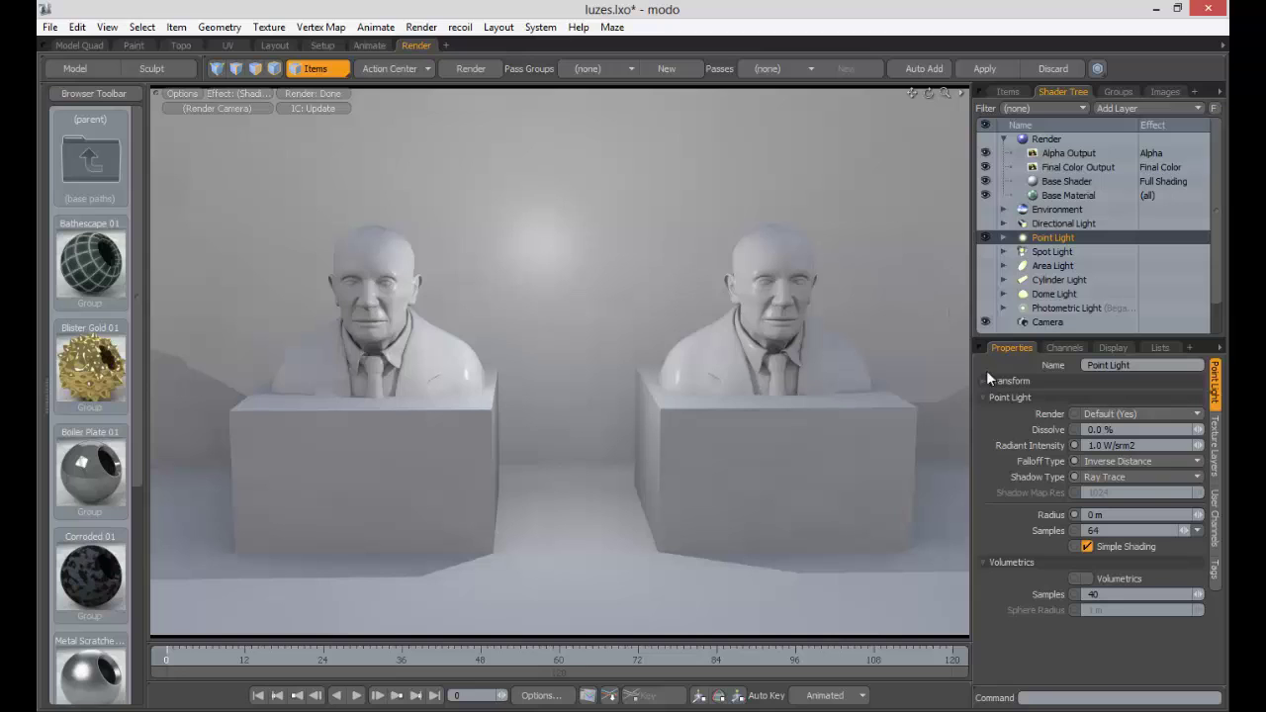
click(1132, 461)
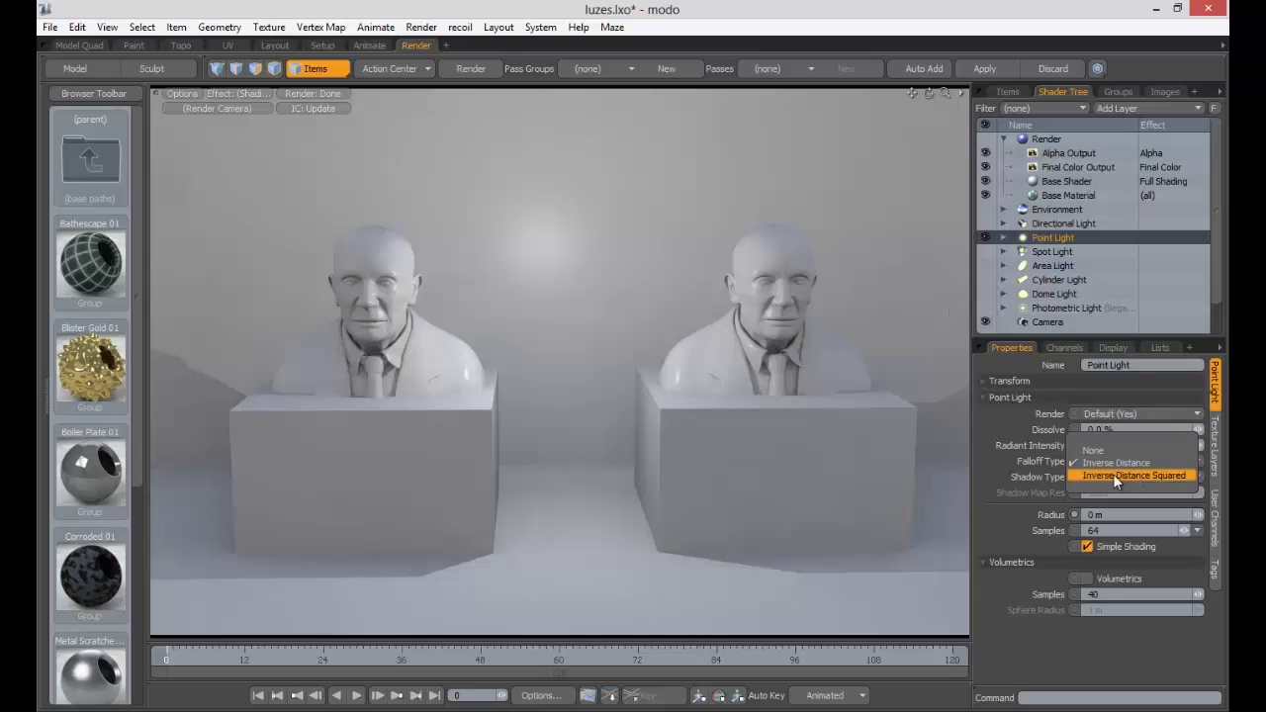
click(1158, 477)
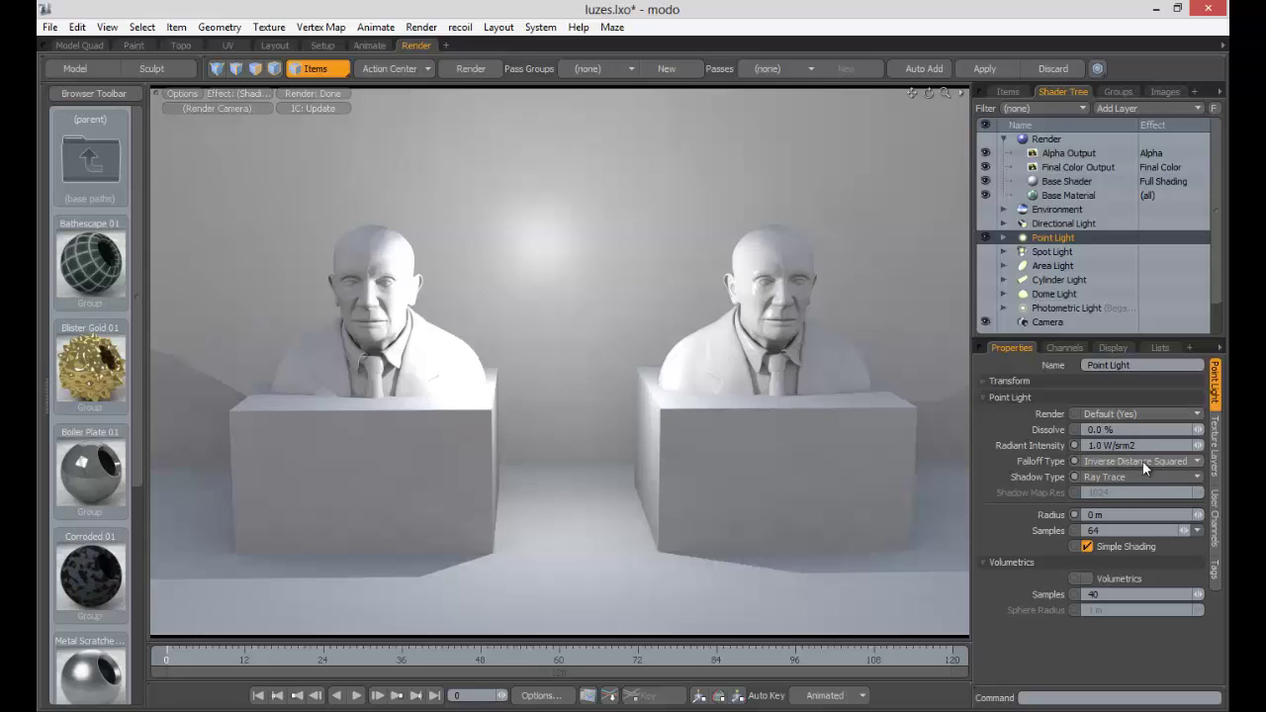
Step: Switch the point light's falloff to None once more for comparison, and return it to Inverse Distance Squared
click(1115, 460)
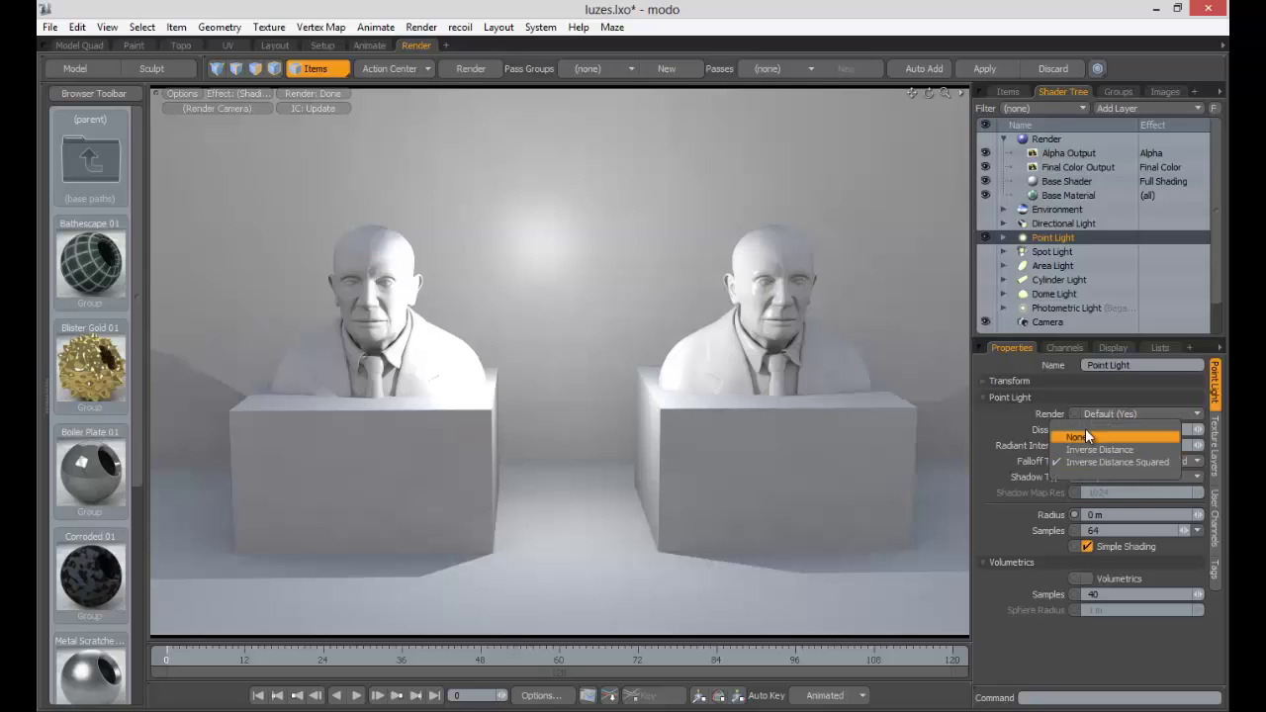
click(1078, 437)
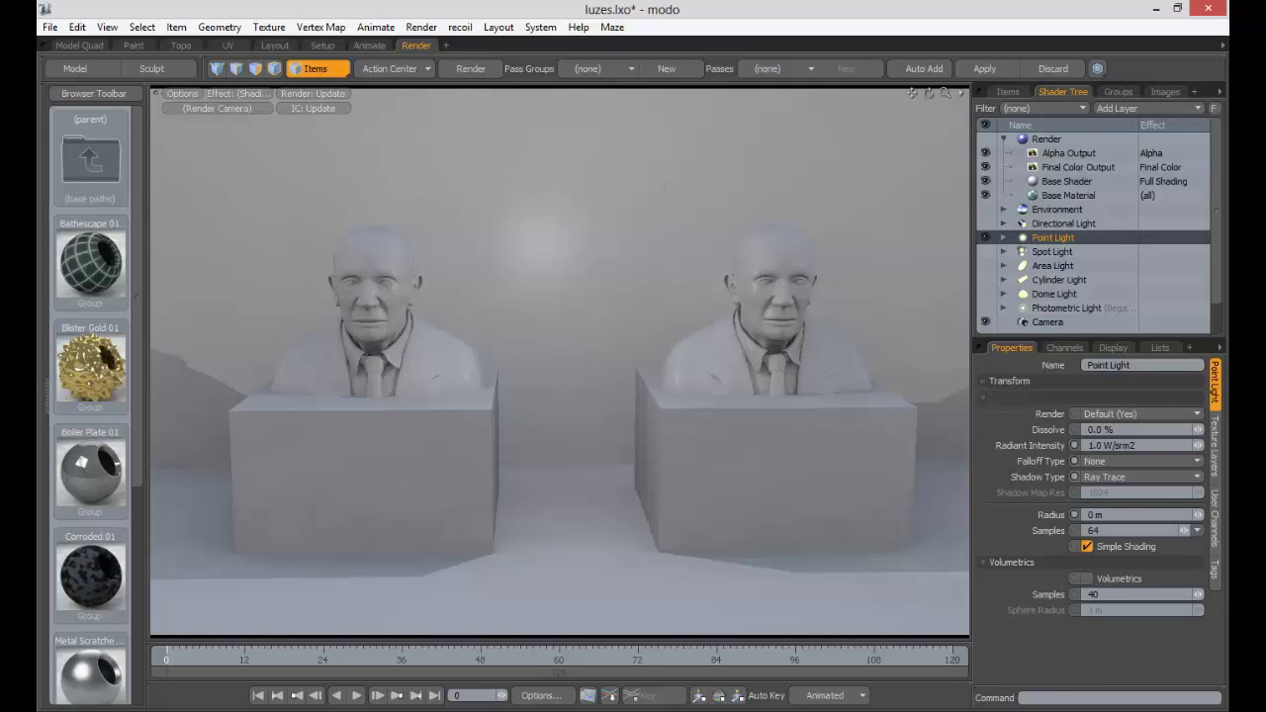
click(1124, 476)
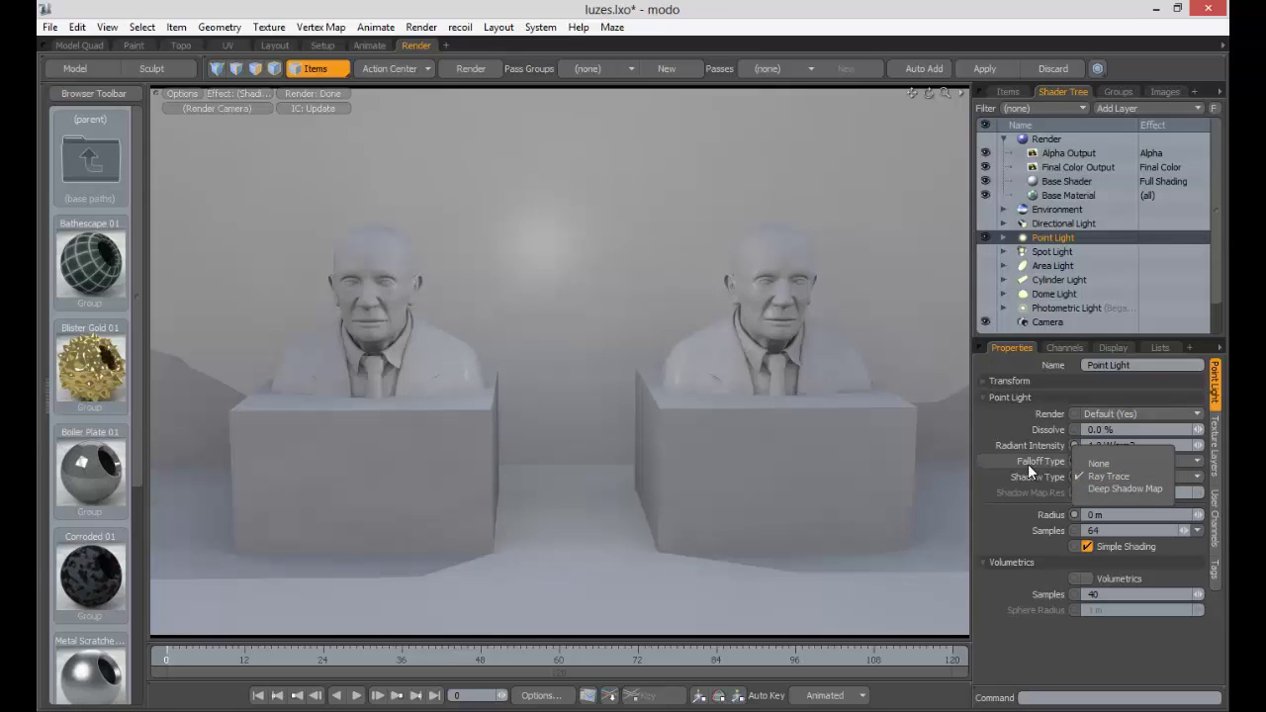
click(1028, 464)
click(1125, 464)
click(1113, 486)
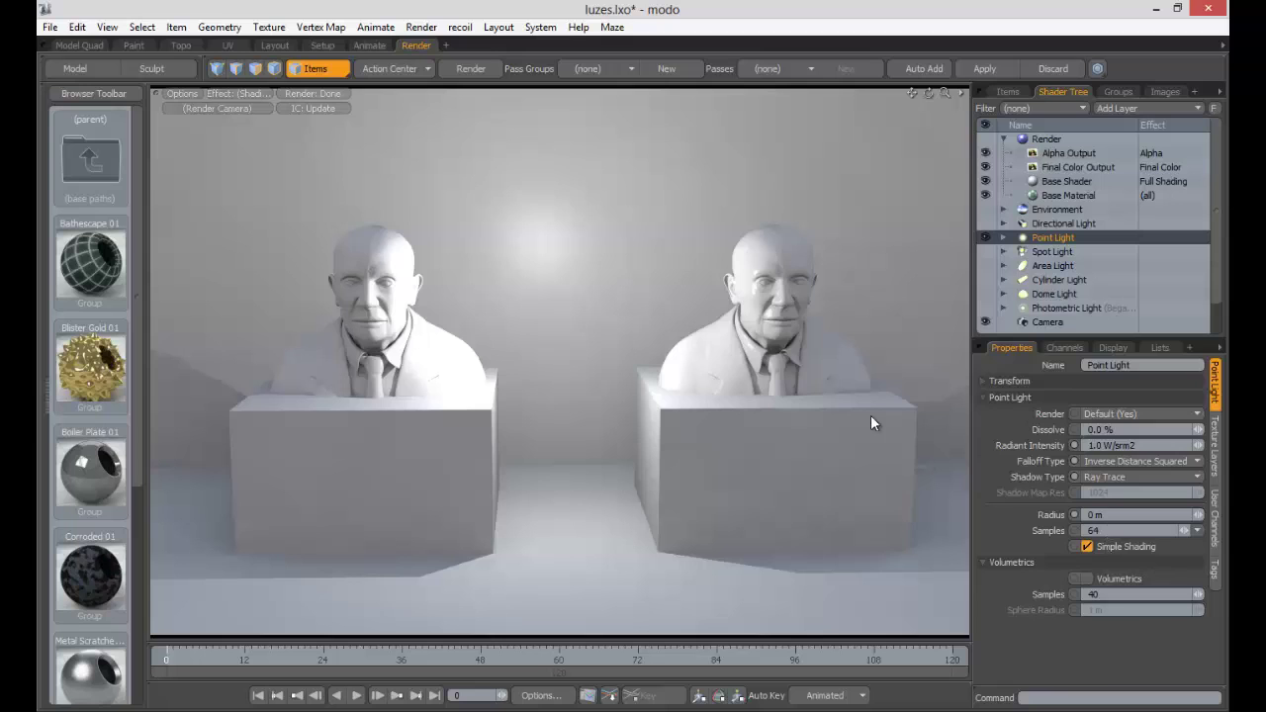
Step: Restore the multi-view layout, select the point light, and set its radius to 1 m
click(722, 324)
key(KP_0)
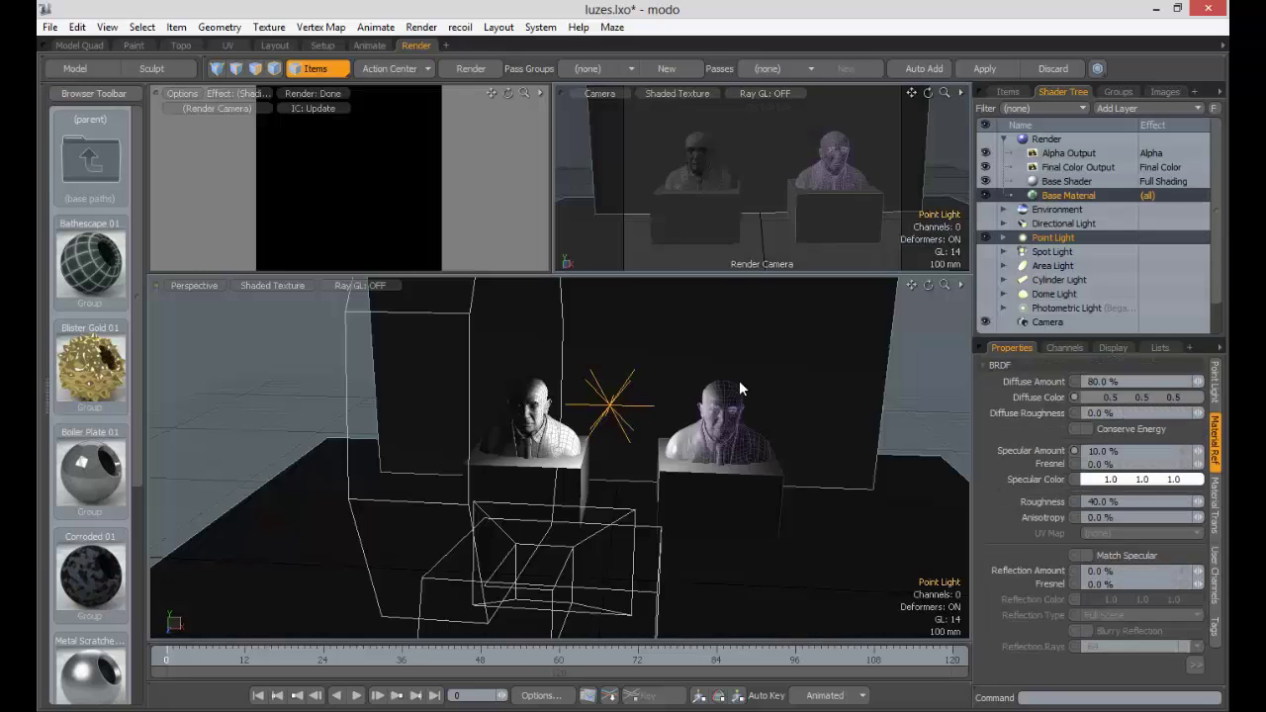
click(615, 405)
alt+drag(748, 443, 682, 433)
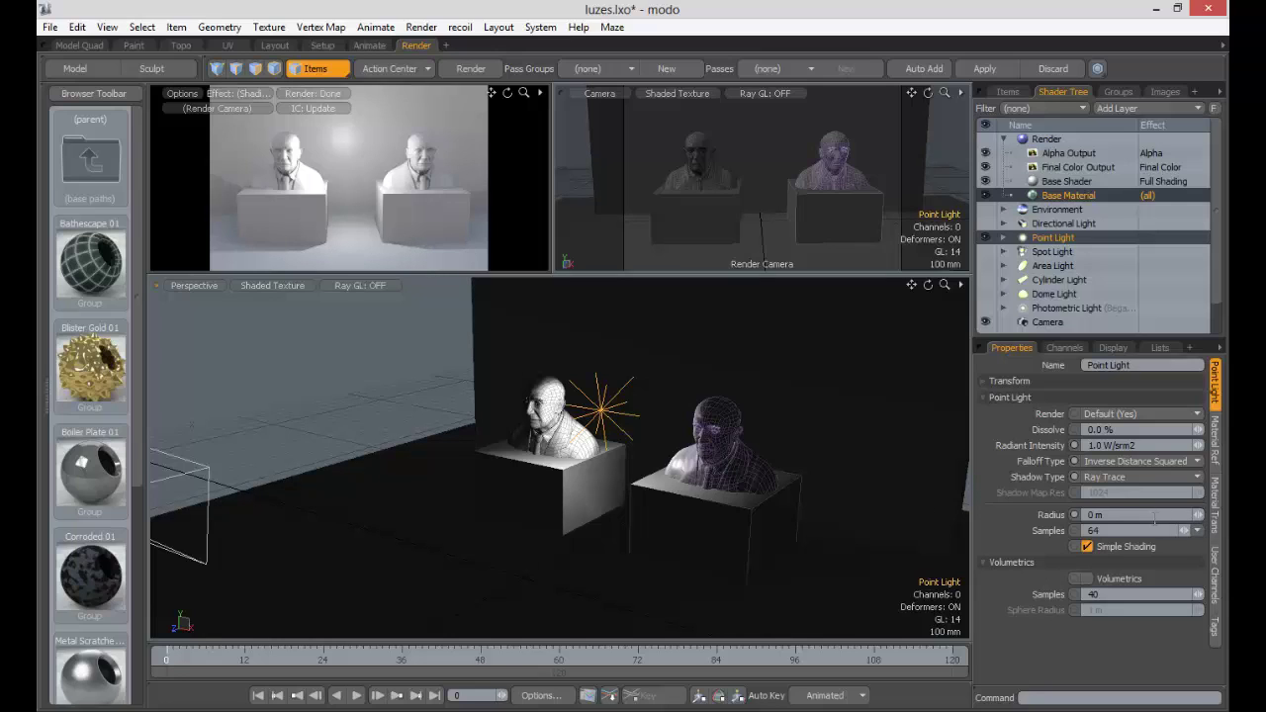
drag(1181, 515, 1031, 513)
text(1)
key(Tab)
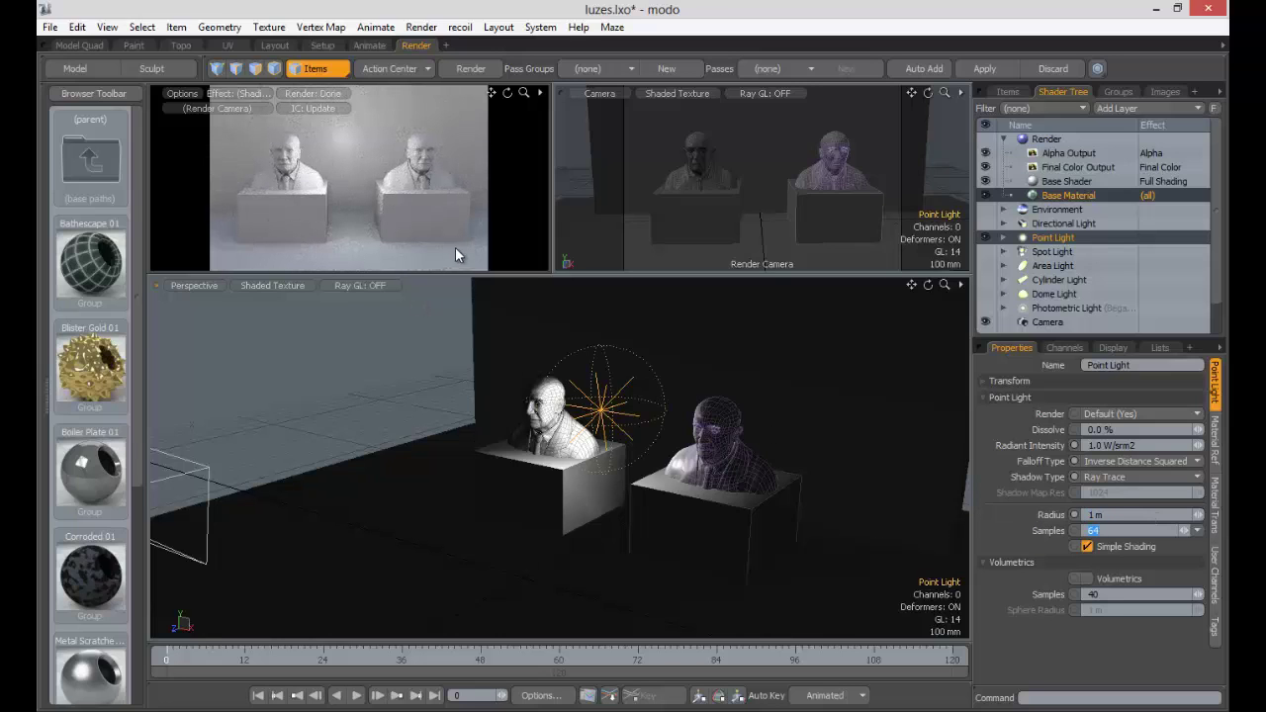
Step: Maximize the render preview and set the point light's radius to 10 cm
click(401, 180)
key(KP_0)
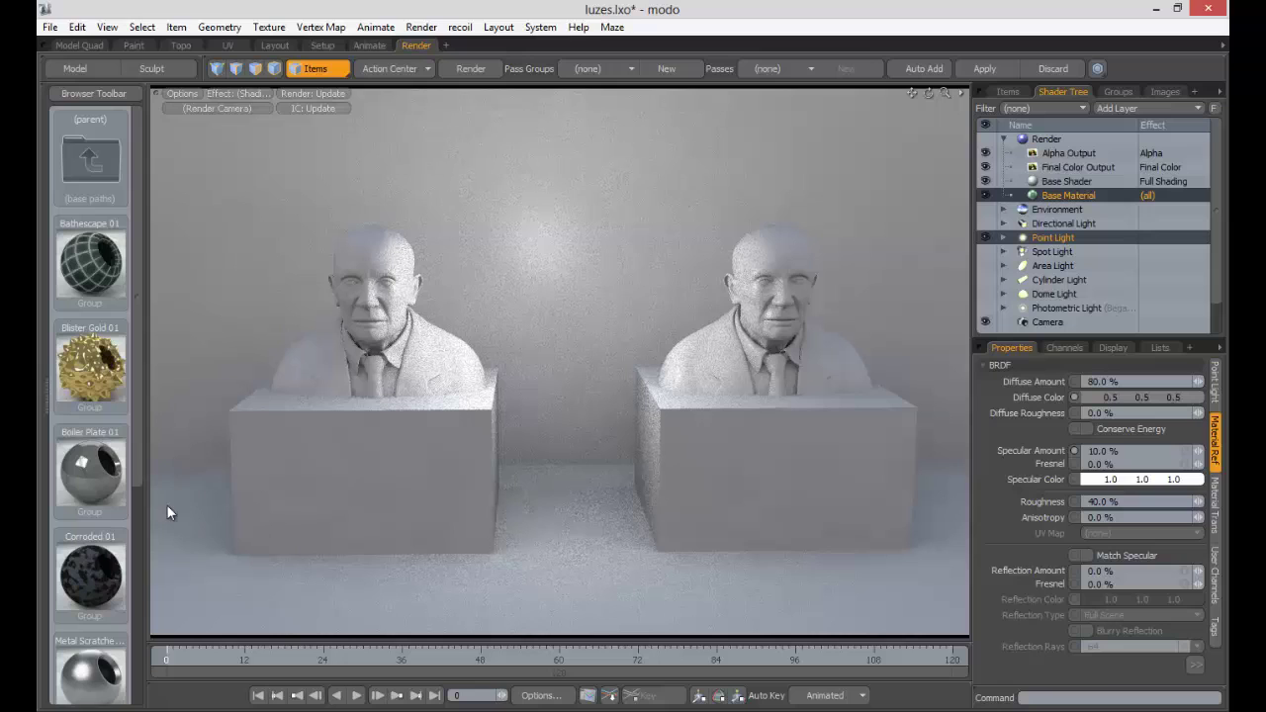
click(1053, 237)
click(1136, 514)
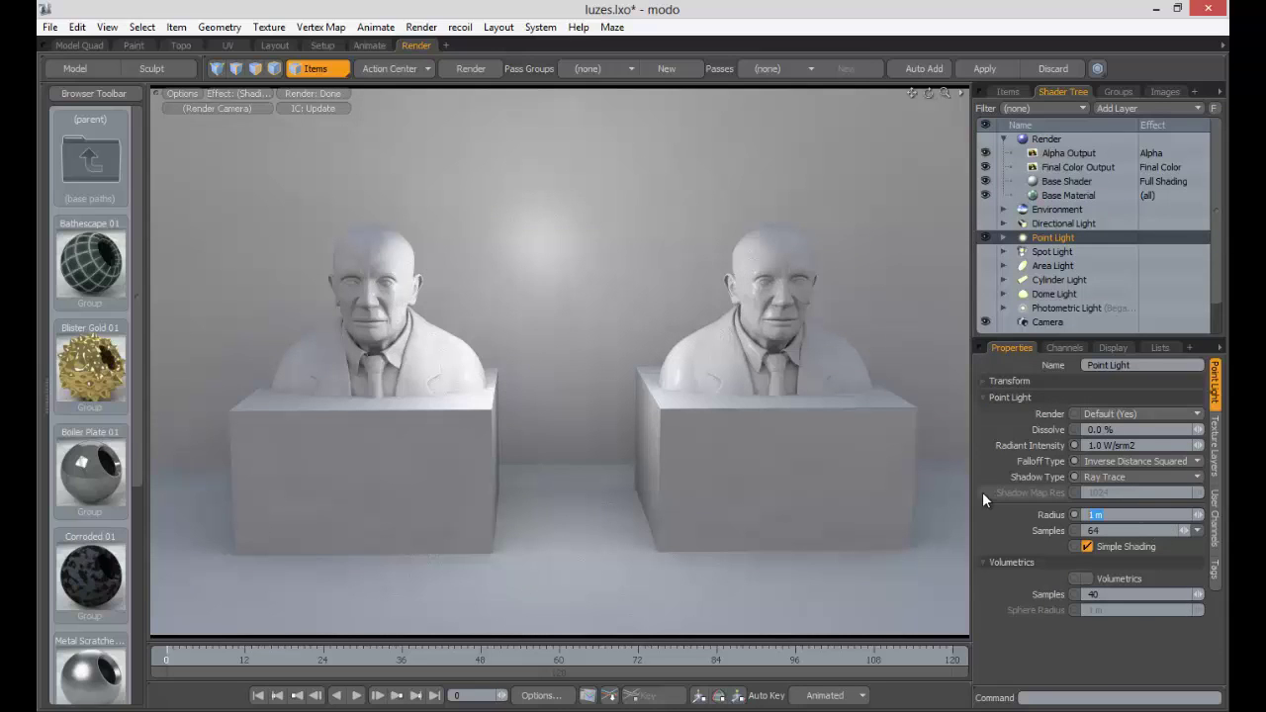
text(10cm)
key(Tab)
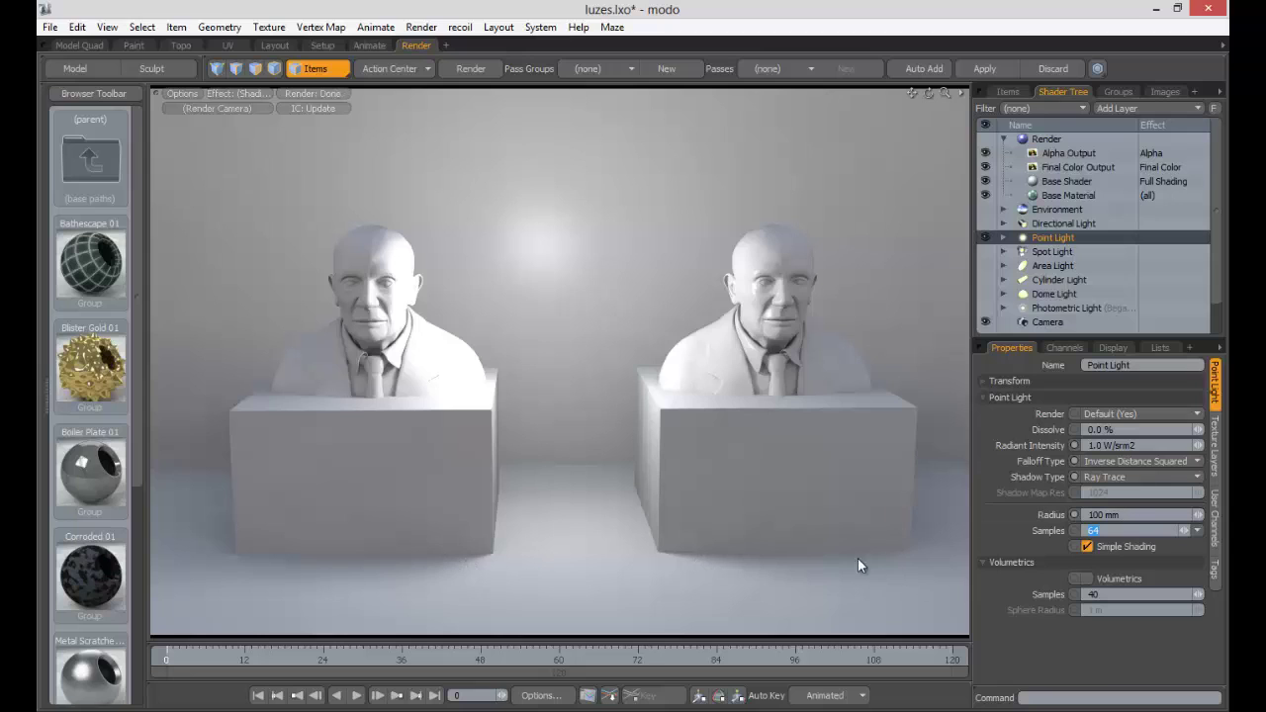
Step: Set the point light's radius to 10 mm
key(shift+Tab)
text(10mm)
key(Tab)
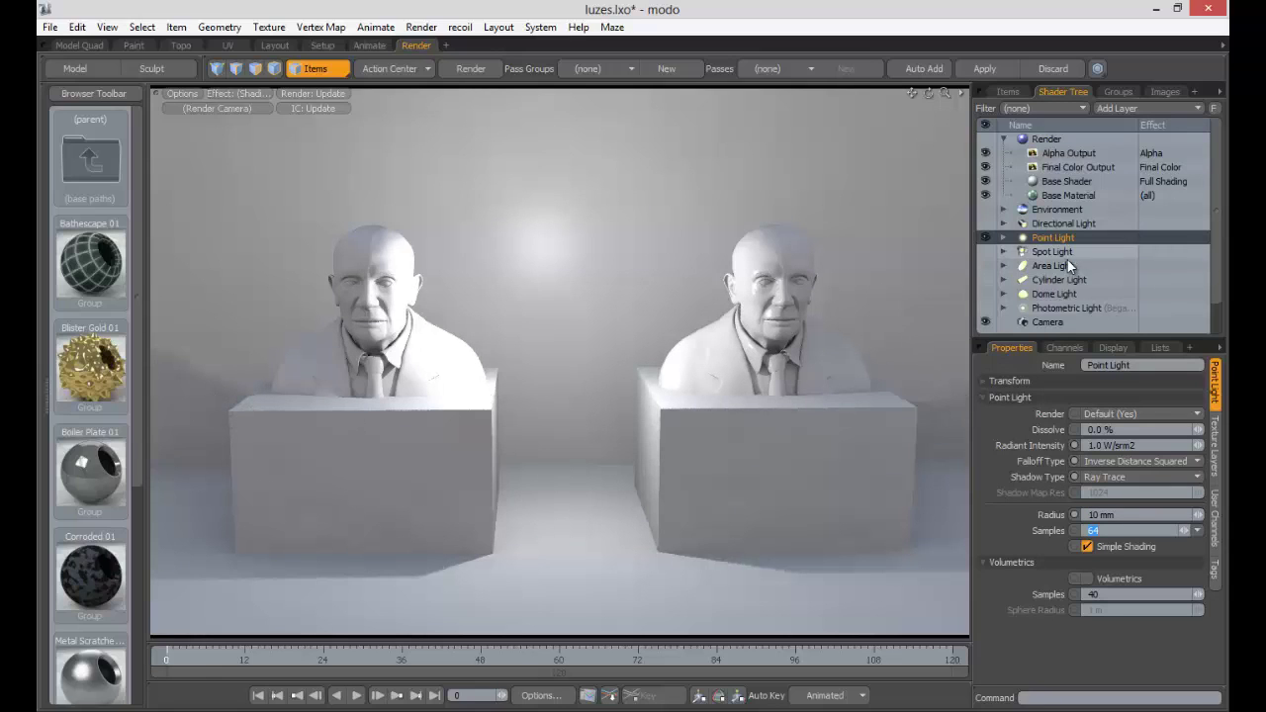
click(1092, 530)
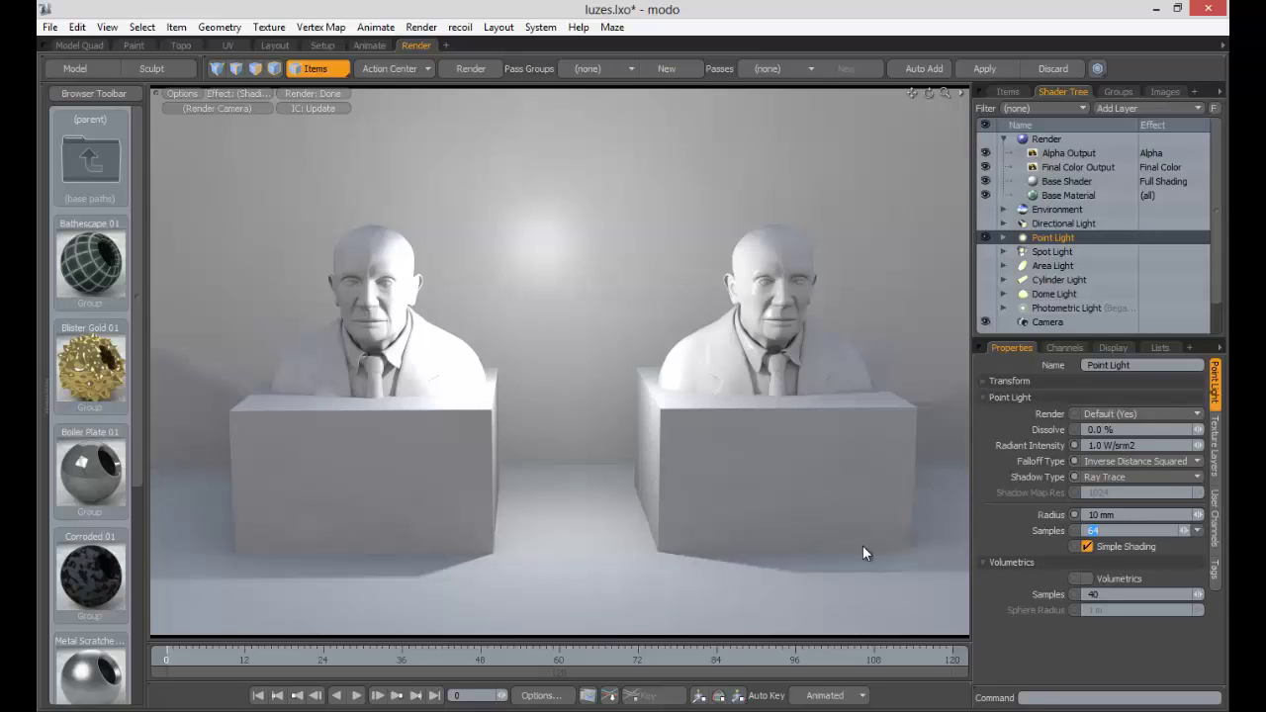
Step: Return to the multi-view layout and move the point light slightly along X toward the bust without the purple wireframe
click(1125, 515)
click(692, 374)
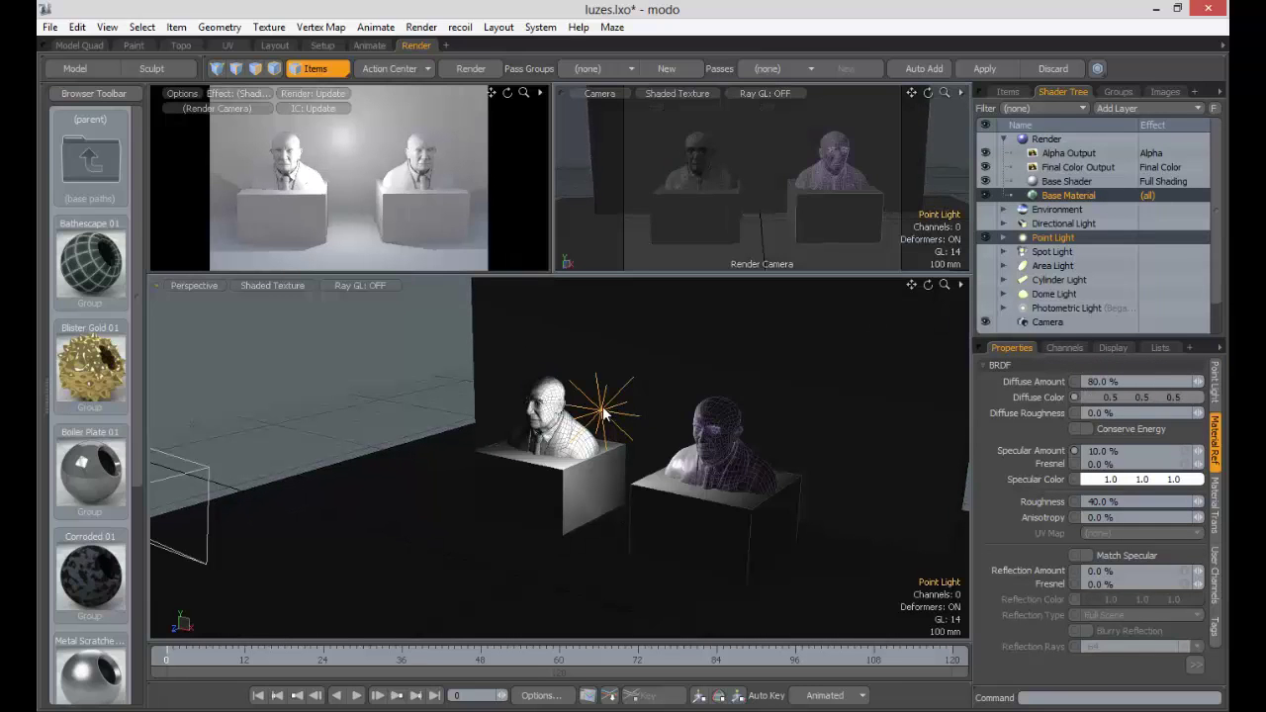
key(y)
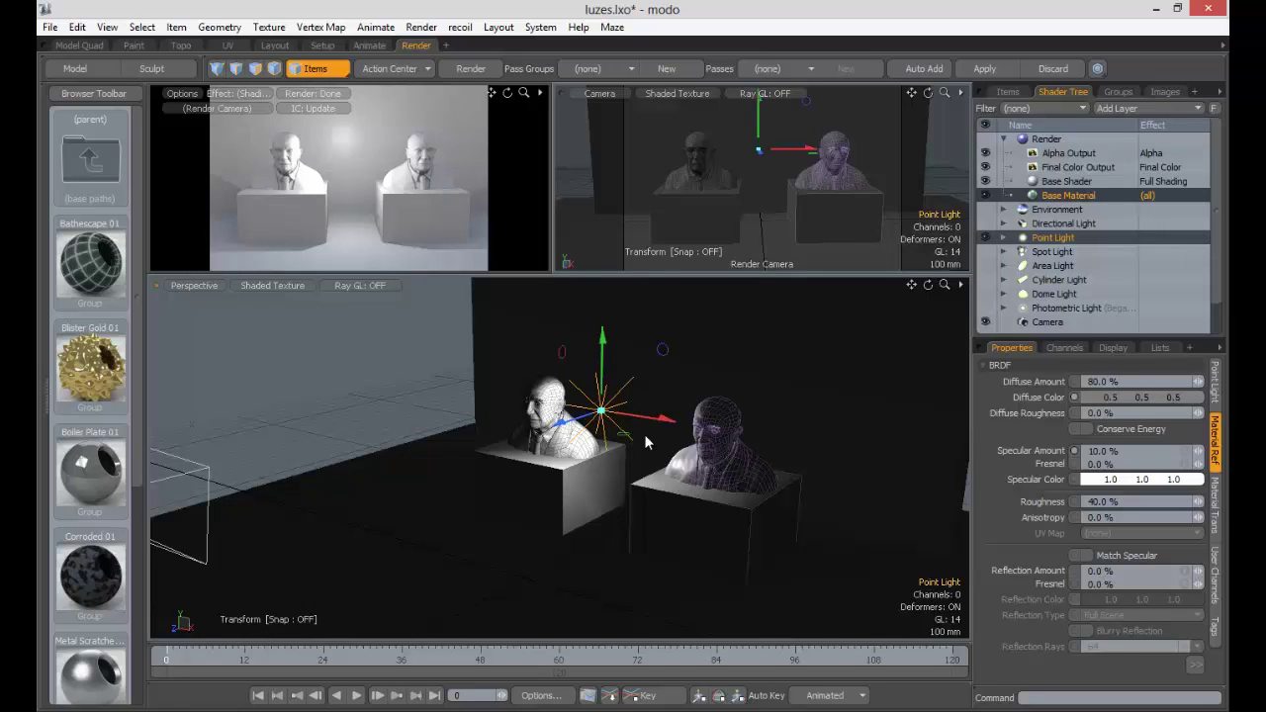
drag(658, 426, 560, 404)
Step: Enlarge the point light's radius interactively in the perspective view to about 365 mm, and reduce it to about 295 mm
scroll(600, 416, up, 5)
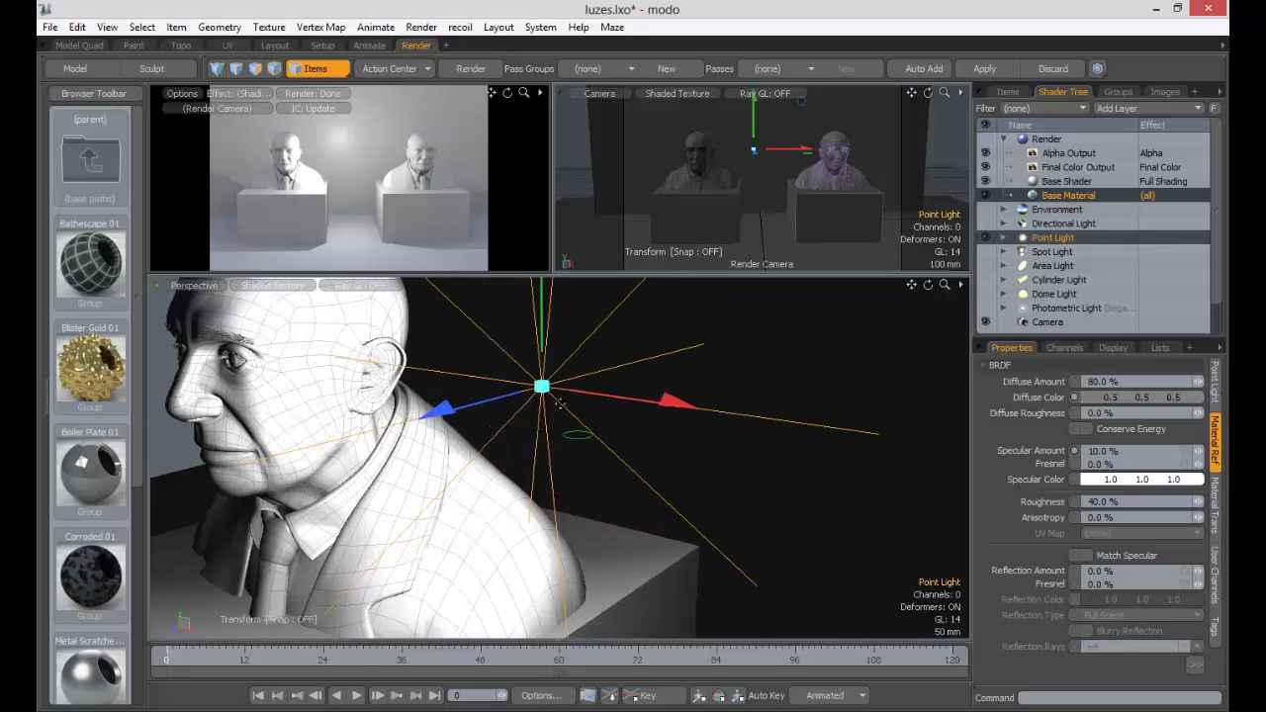
scroll(628, 435, down, 8)
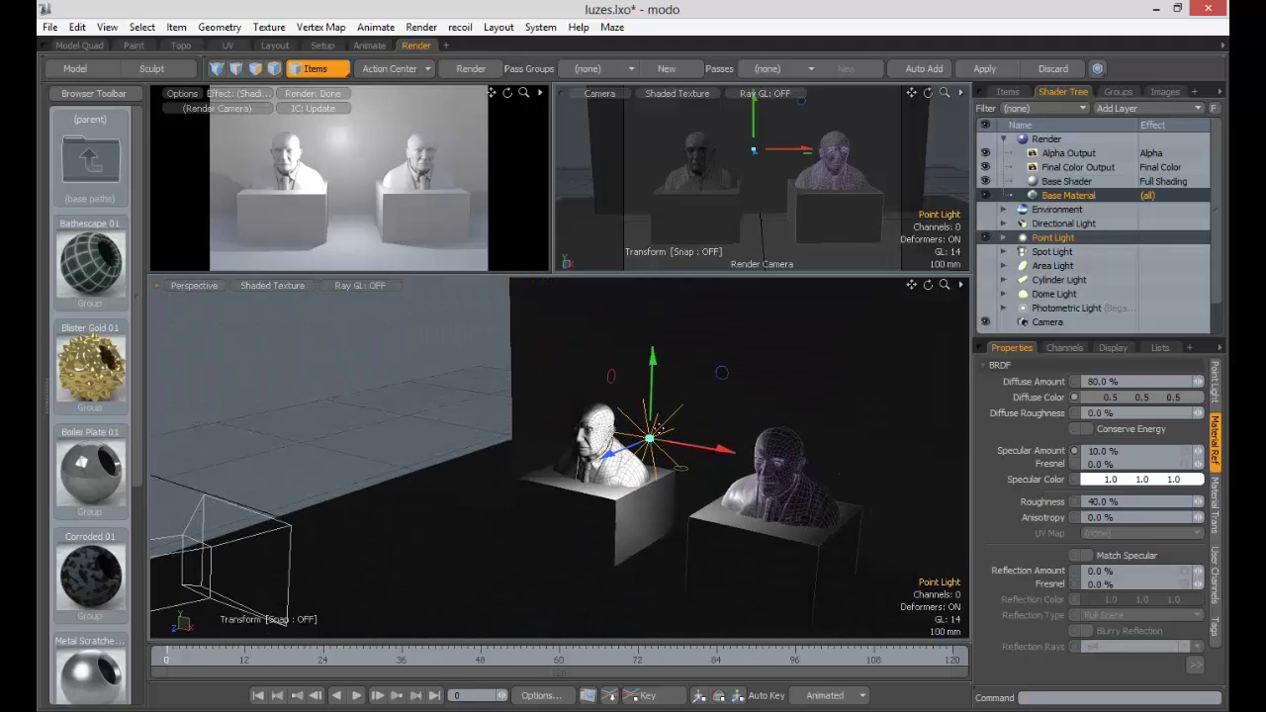
drag(649, 438, 603, 457)
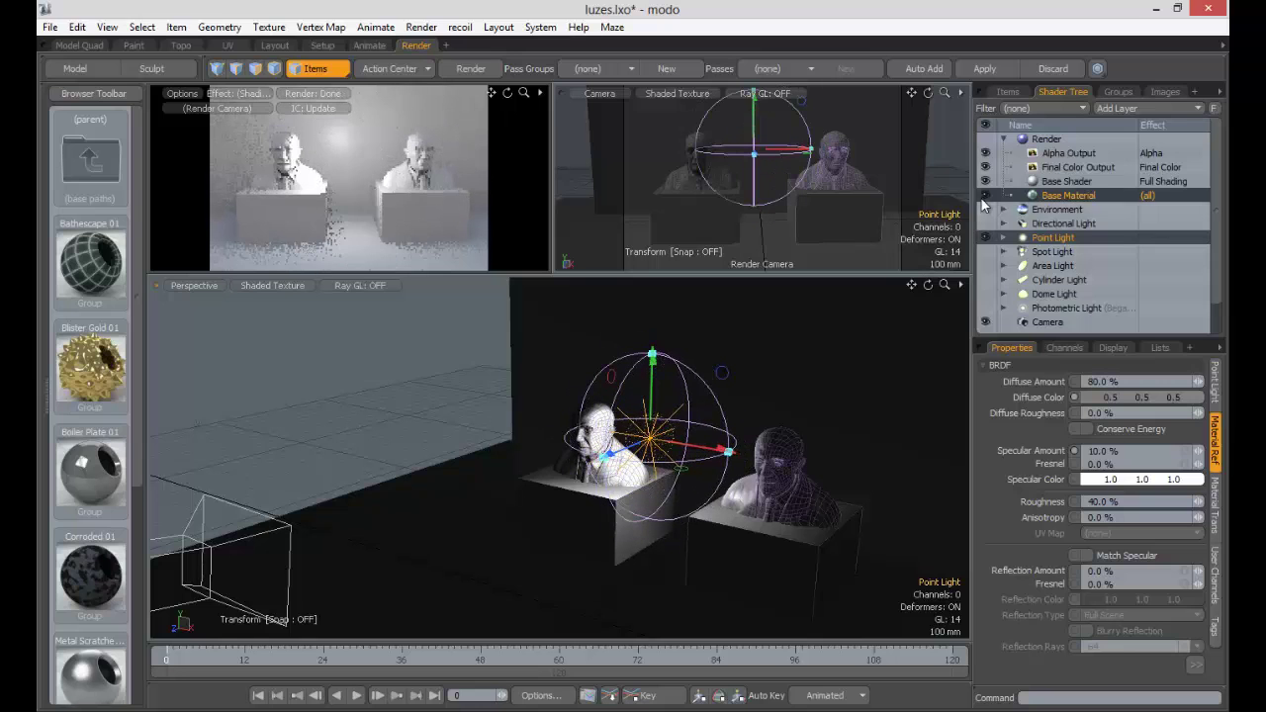
click(1055, 237)
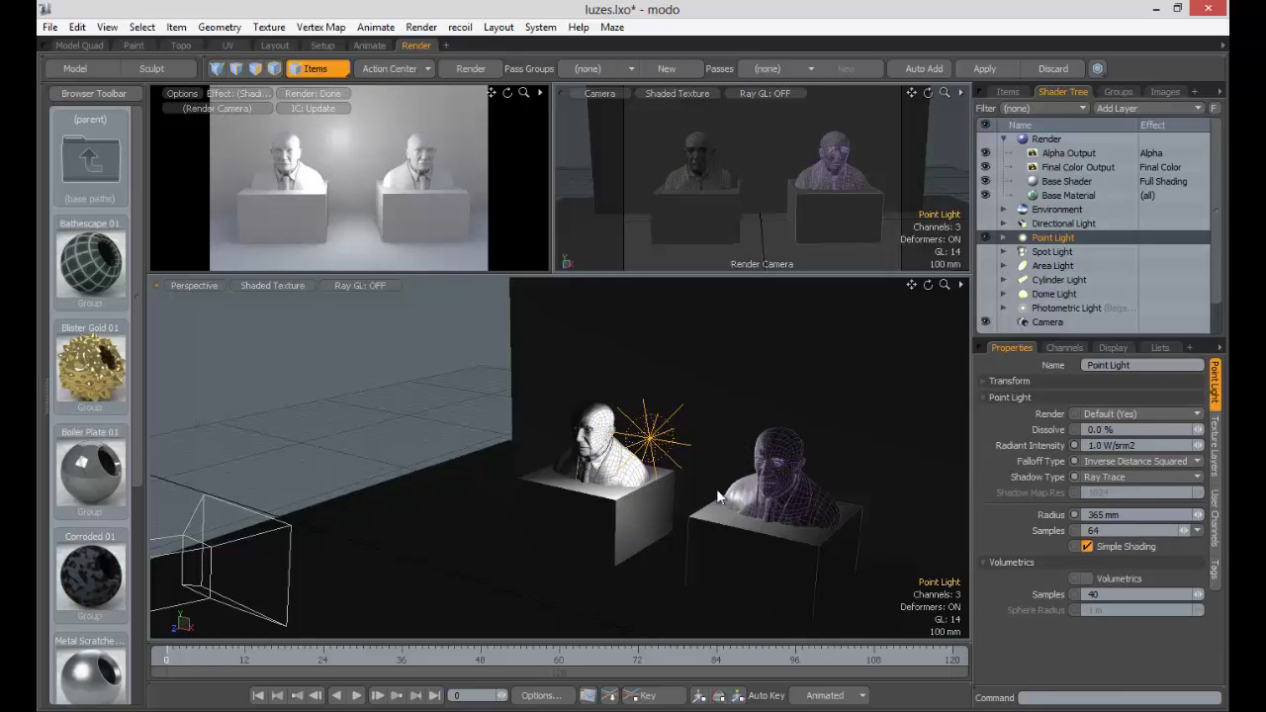
key(y)
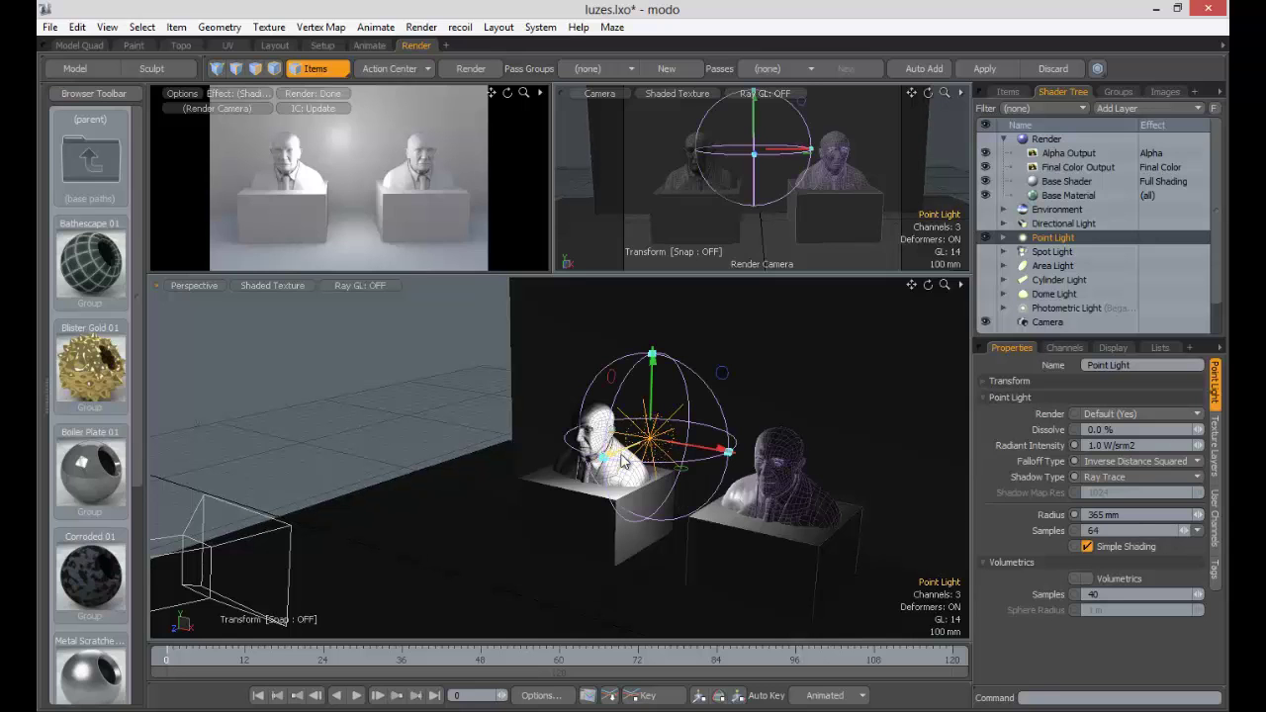
mouse_move(728, 452)
mouse_down()
mouse_move(851, 471)
mouse_move(713, 450)
mouse_up()
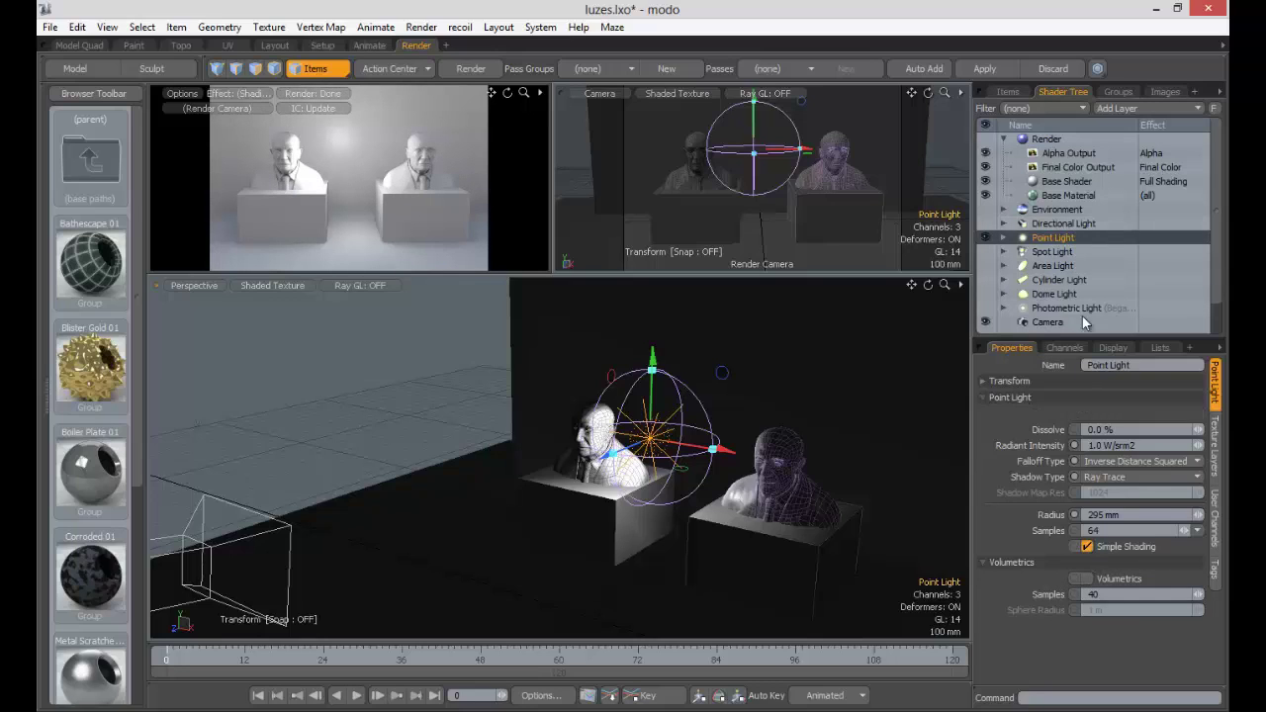
Step: Tint the point light's material color to a pale warm white of about 1.0, 0.96, 0.9
click(1004, 237)
click(1052, 253)
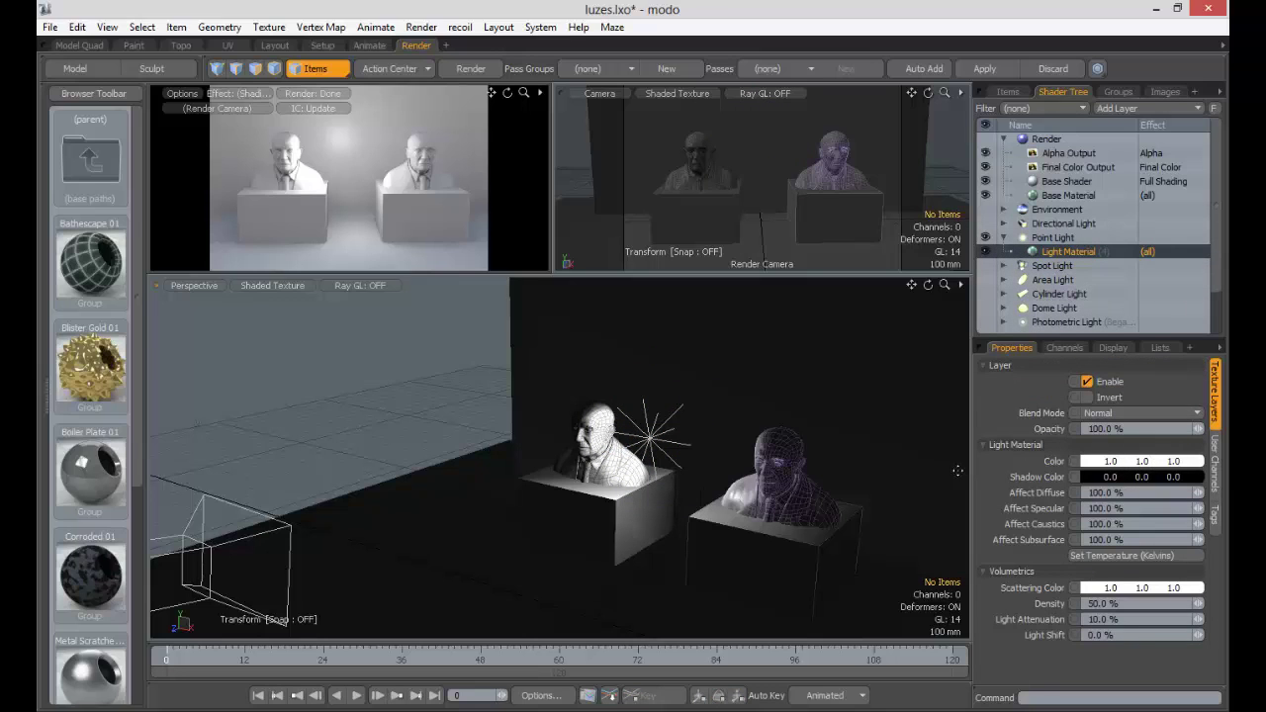
click(1133, 464)
click(927, 332)
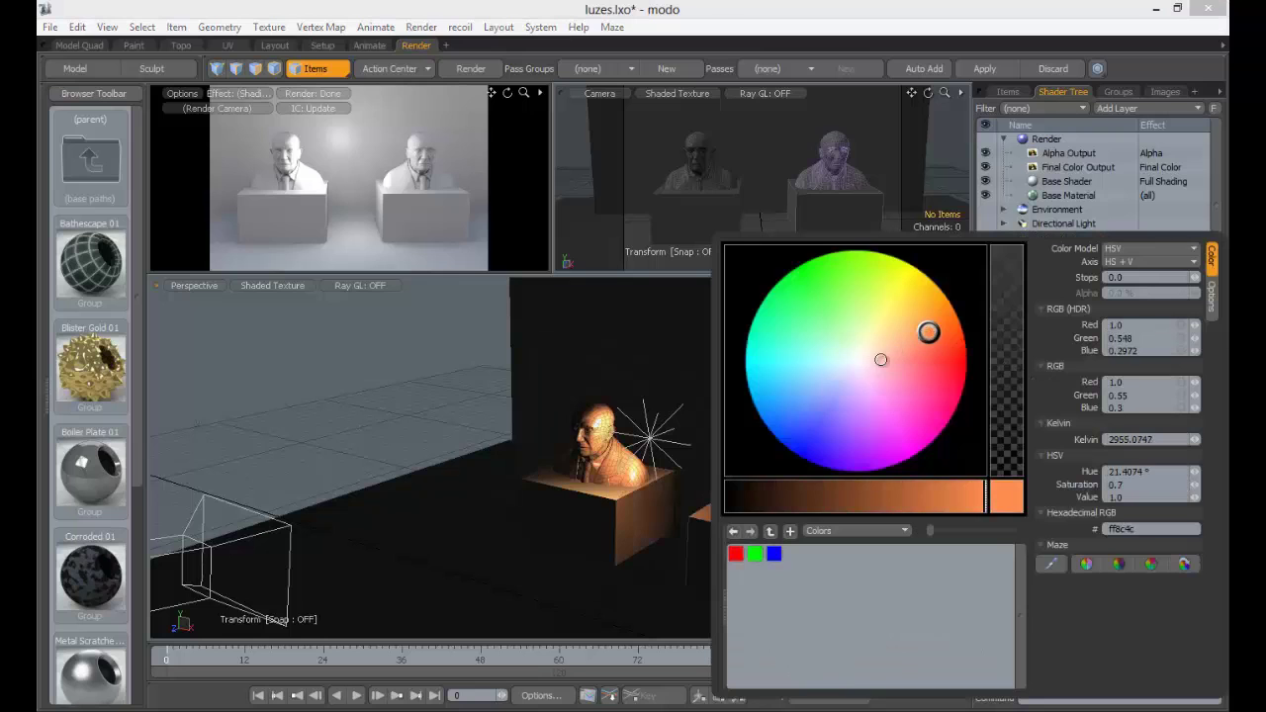
mouse_move(928, 332)
mouse_down()
mouse_move(937, 368)
mouse_move(866, 352)
mouse_up()
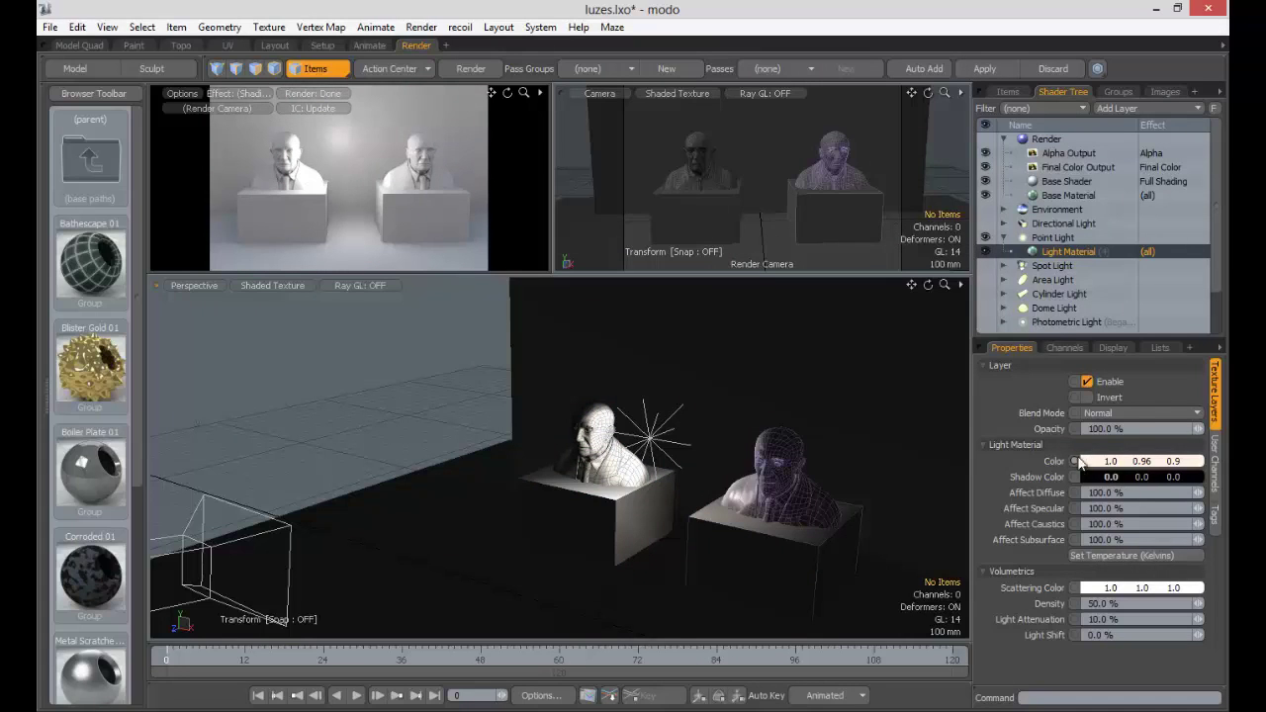
click(1004, 237)
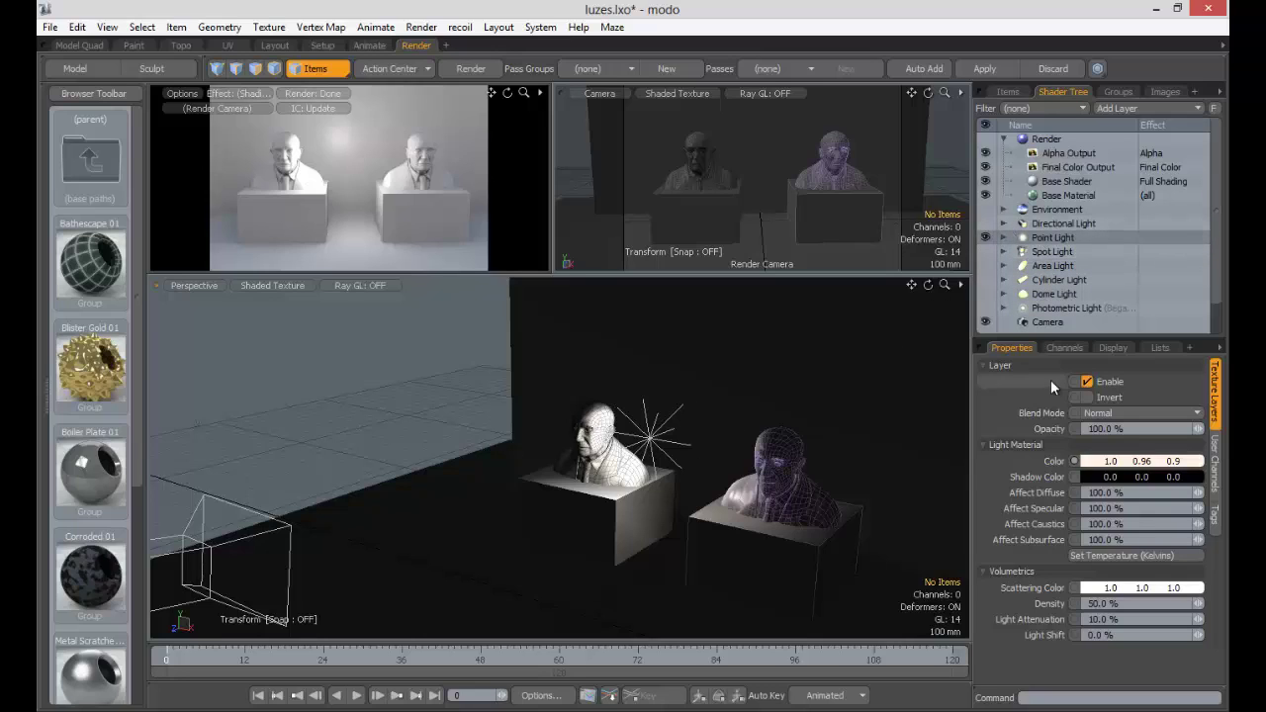
Step: Switch the active light from the point light to the spot light, and turn off the spot light's volumetrics
click(984, 238)
click(1050, 252)
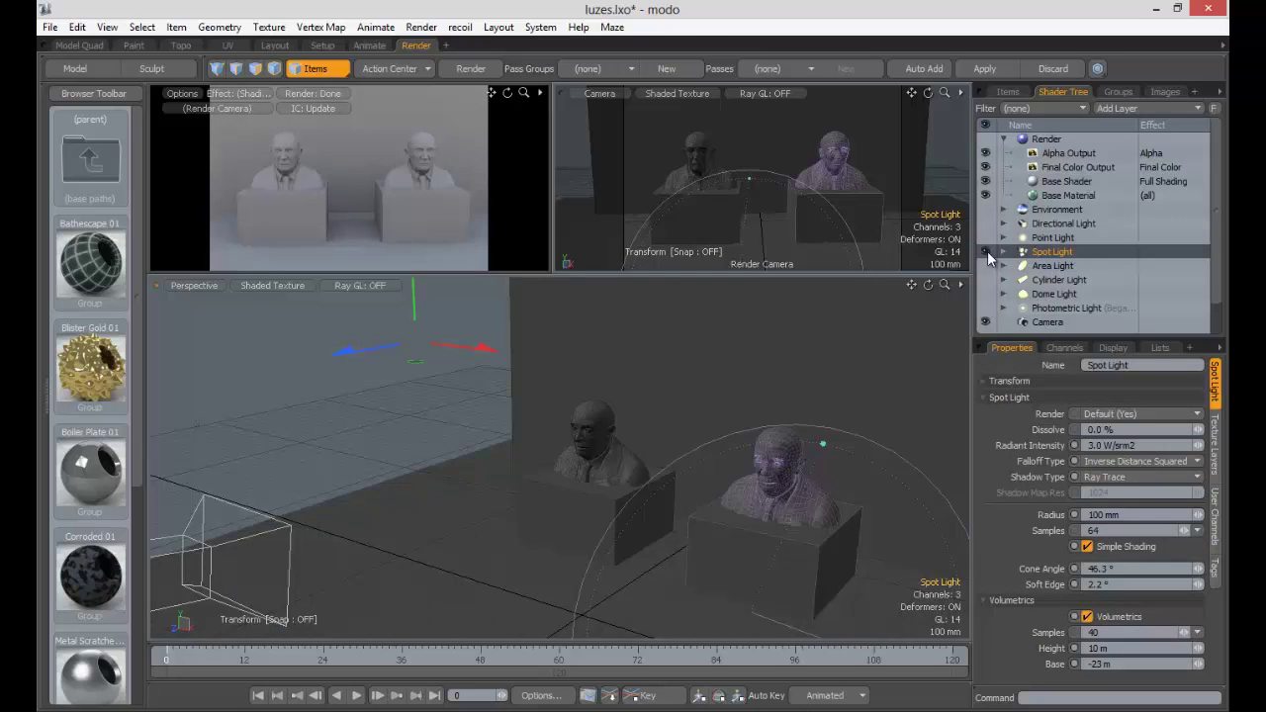
click(986, 252)
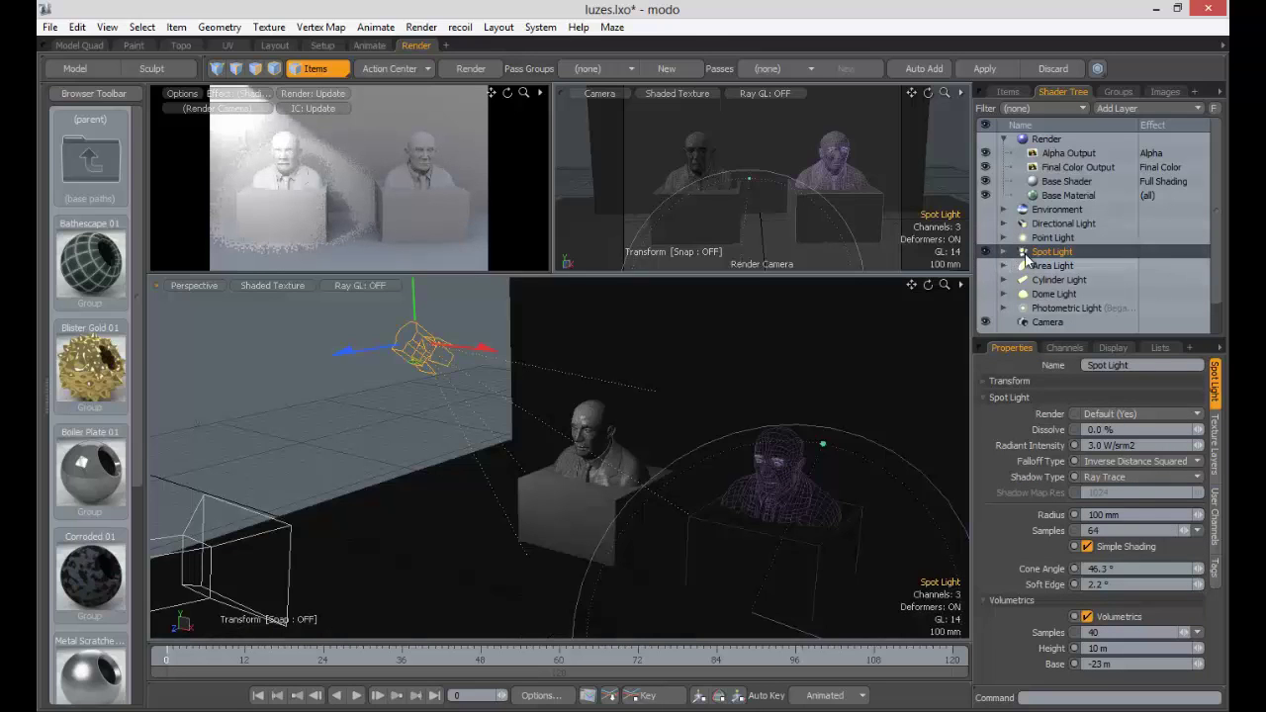
click(1088, 616)
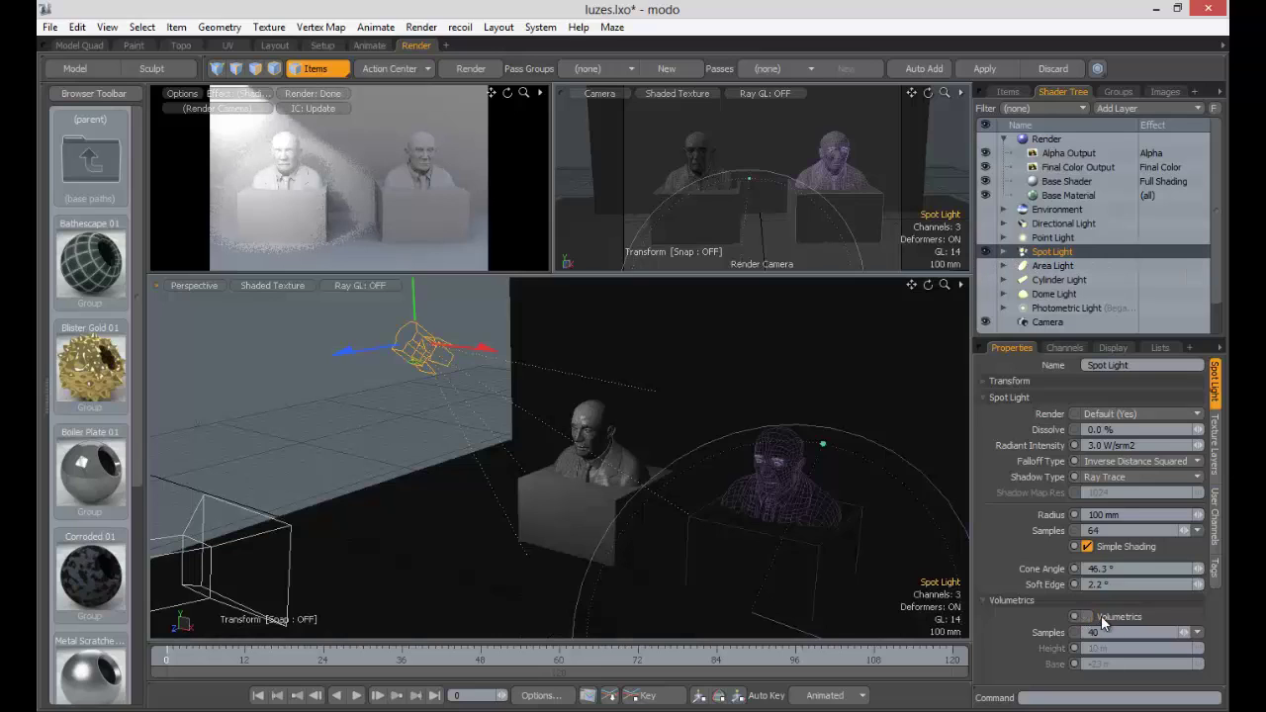
Step: Maximize the render preview and set the spot light's radius to 0 m
click(441, 178)
key(ctrl+space)
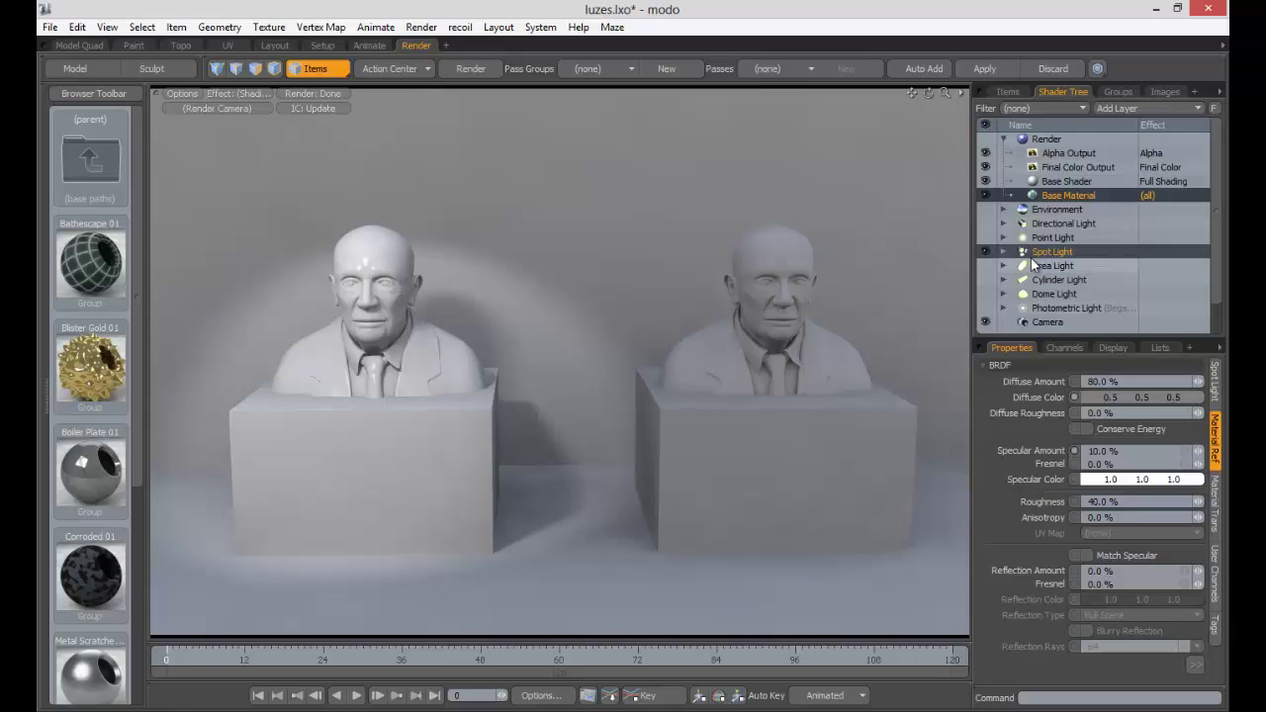
click(1066, 254)
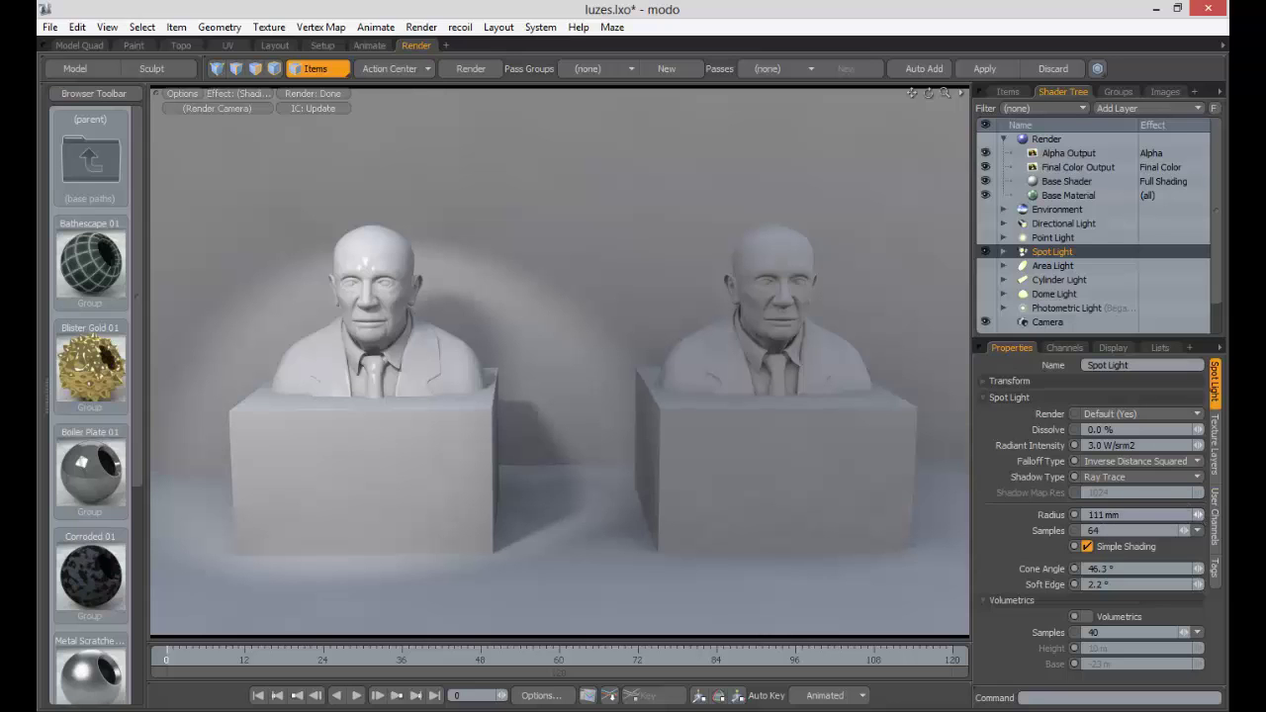
drag(1197, 515, 1171, 515)
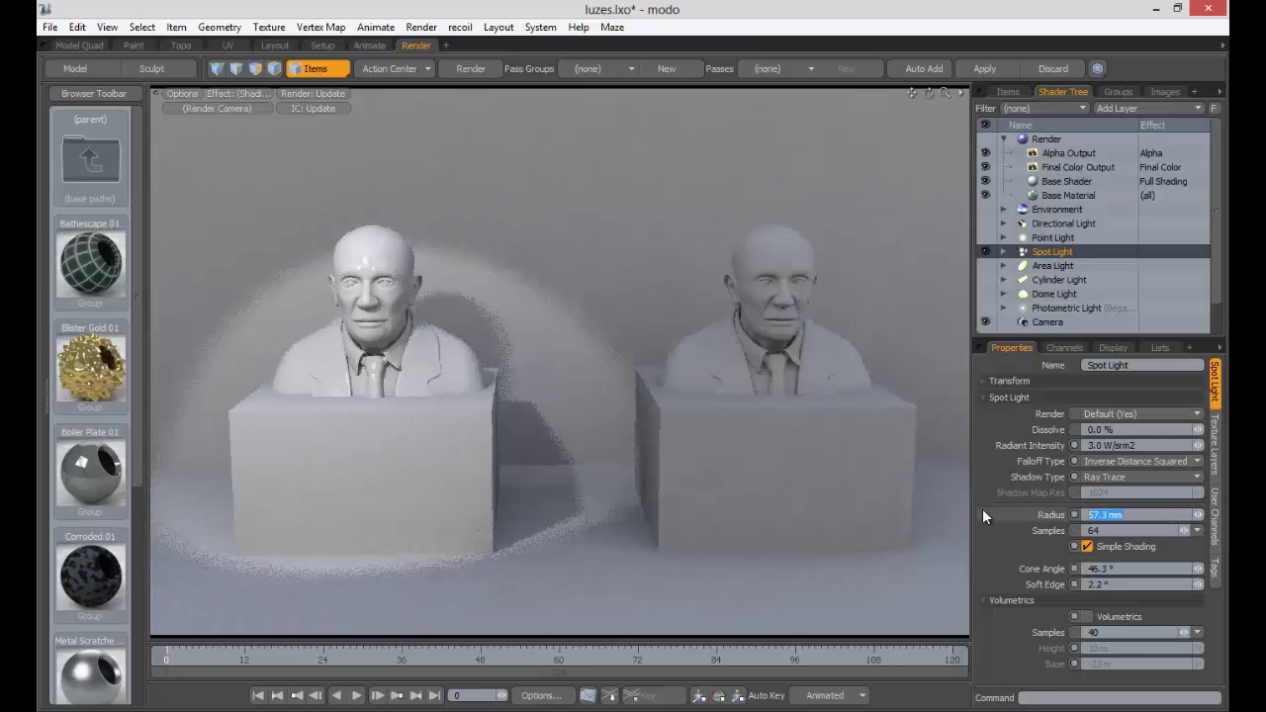
text(0)
key(Tab)
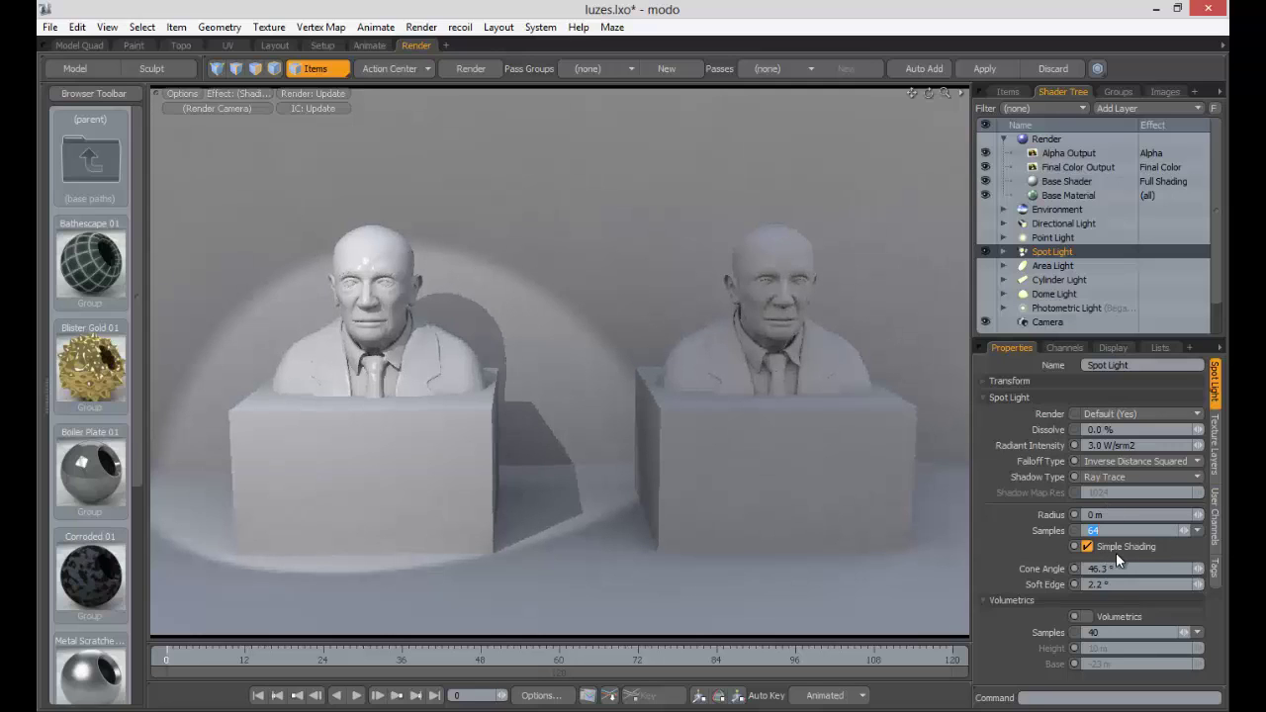
Step: Return to the multi-view layout and interactively adjust the spot light to a cone angle of about 49.3° and a soft edge of about 6.2°
click(796, 320)
key(0)
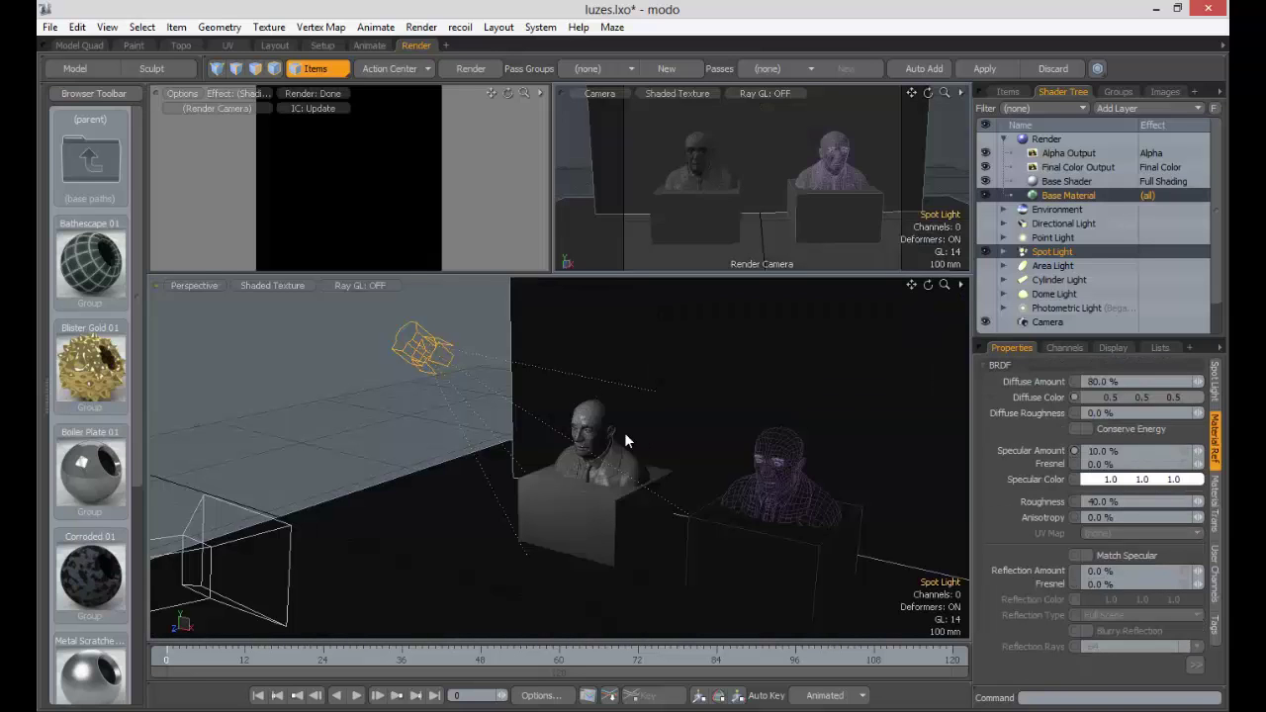
scroll(636, 440, down, 8)
mouse_move(636, 441)
alt+mouse_down()
mouse_move(689, 431)
mouse_move(641, 450)
alt+mouse_up()
click(476, 410)
click(449, 387)
key(w)
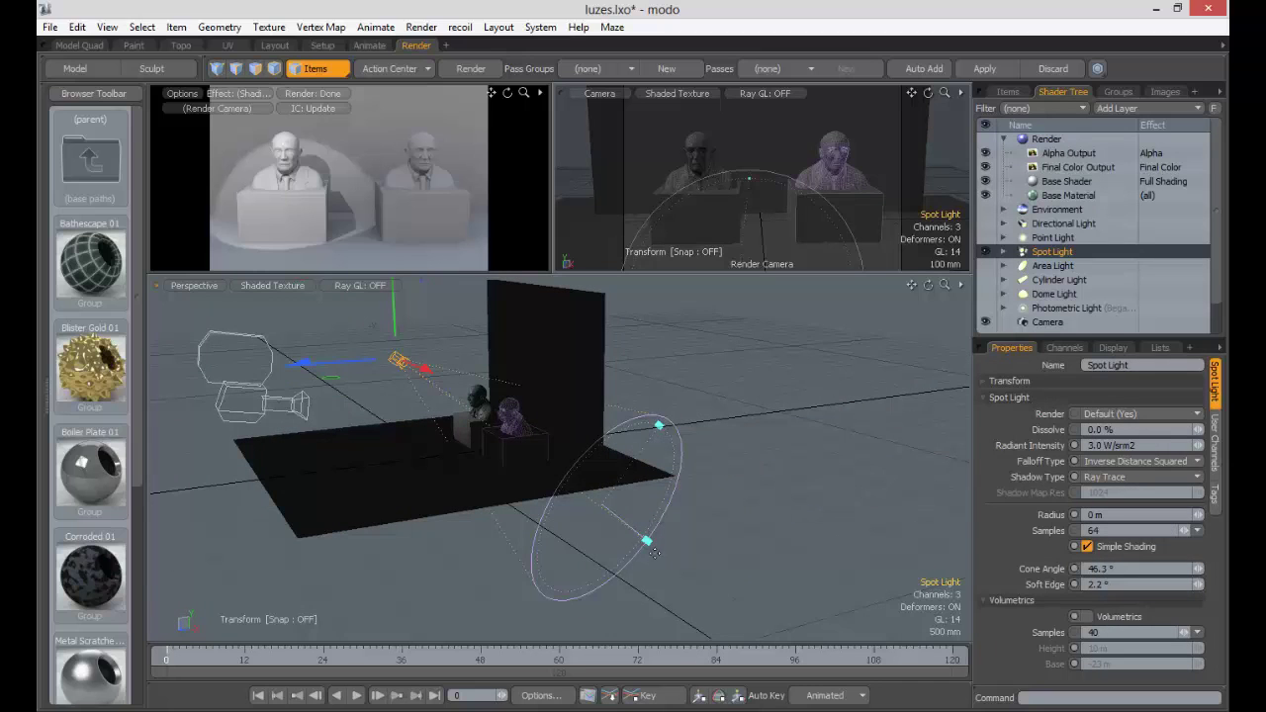
drag(651, 547, 715, 546)
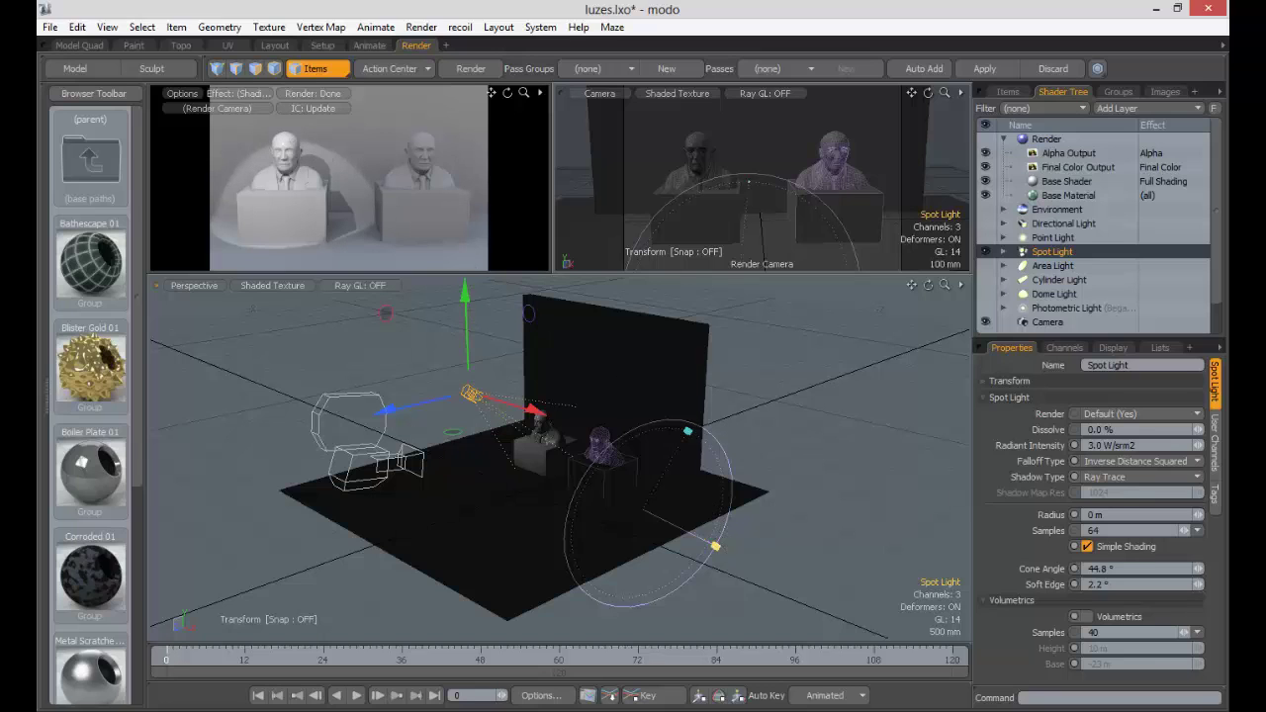
mouse_move(715, 546)
mouse_down()
mouse_move(731, 553)
mouse_move(688, 533)
mouse_move(757, 560)
mouse_move(720, 547)
mouse_up()
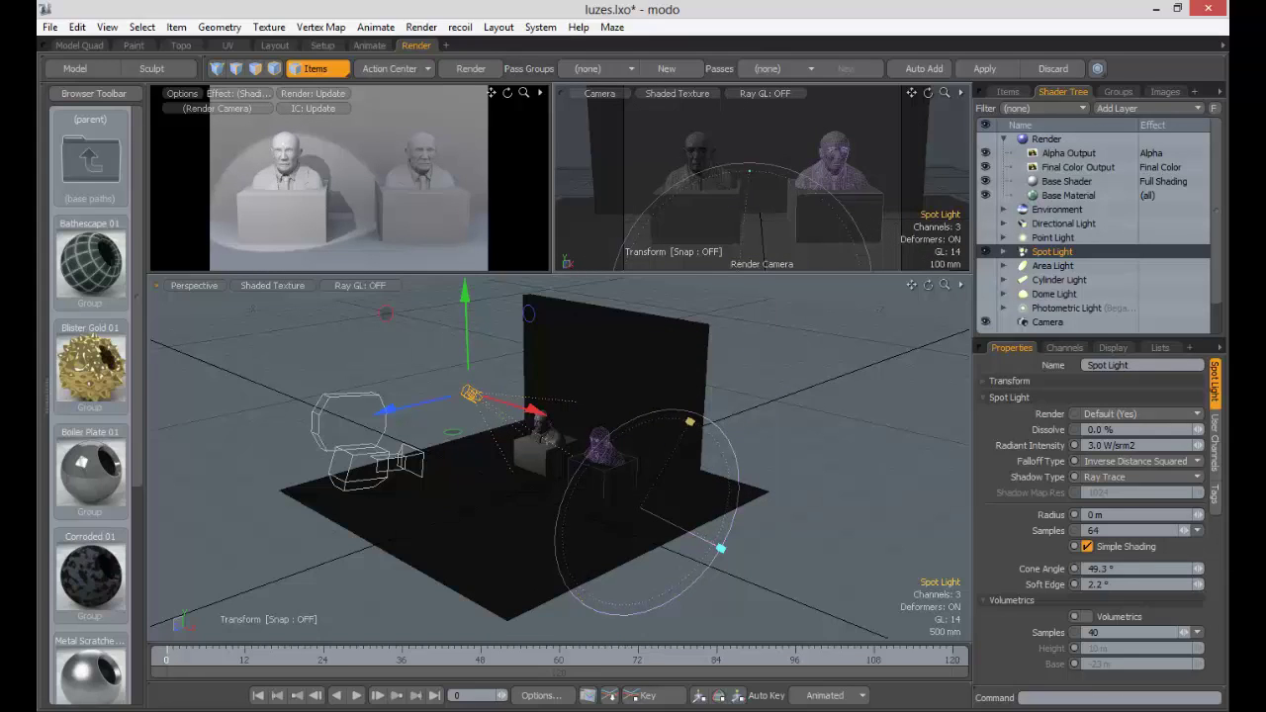
mouse_move(690, 422)
mouse_down()
mouse_move(667, 460)
mouse_move(698, 411)
mouse_move(690, 422)
mouse_up()
Step: Maximize the render preview again and set the spot light's soft edge to 0°
click(423, 211)
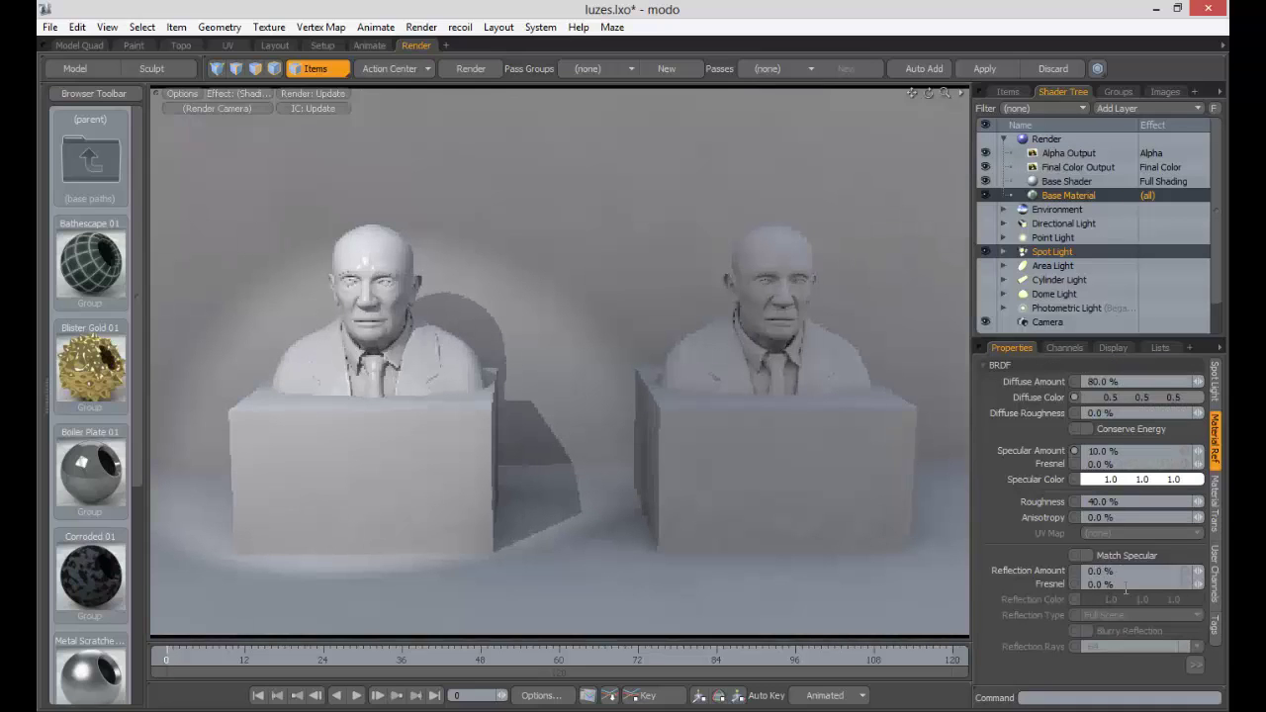
click(1052, 251)
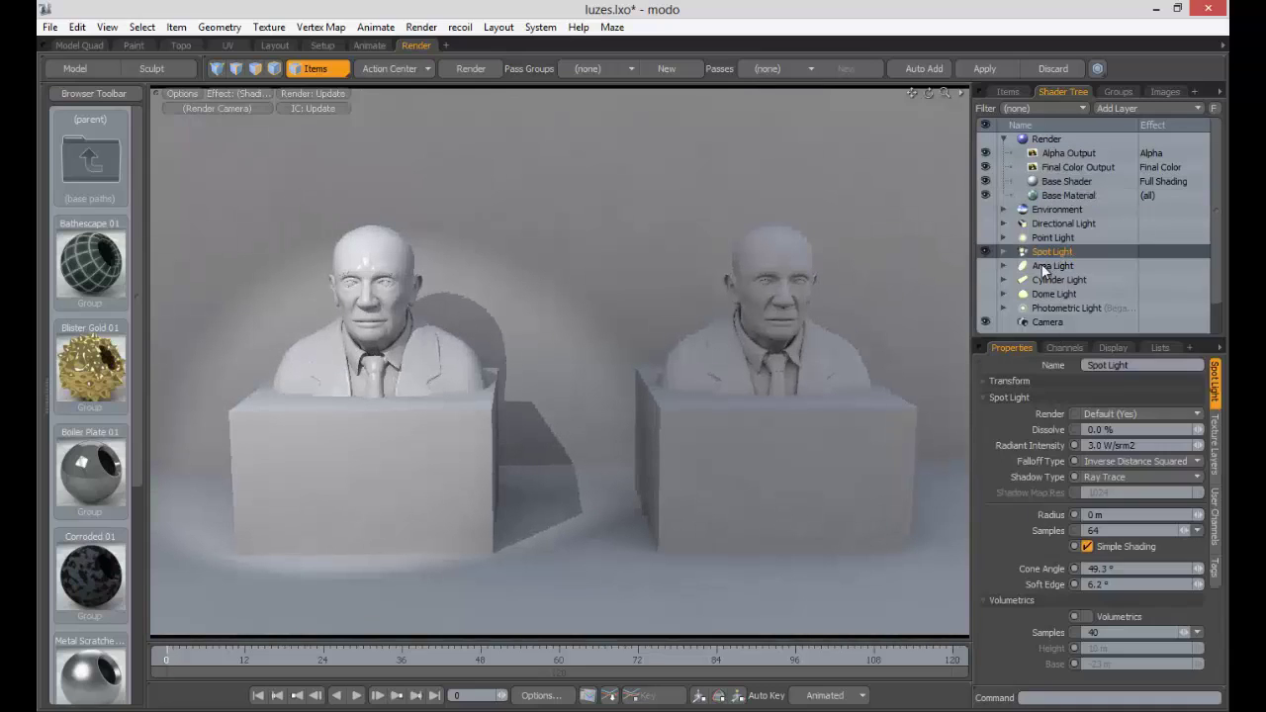
click(1134, 584)
text(0)
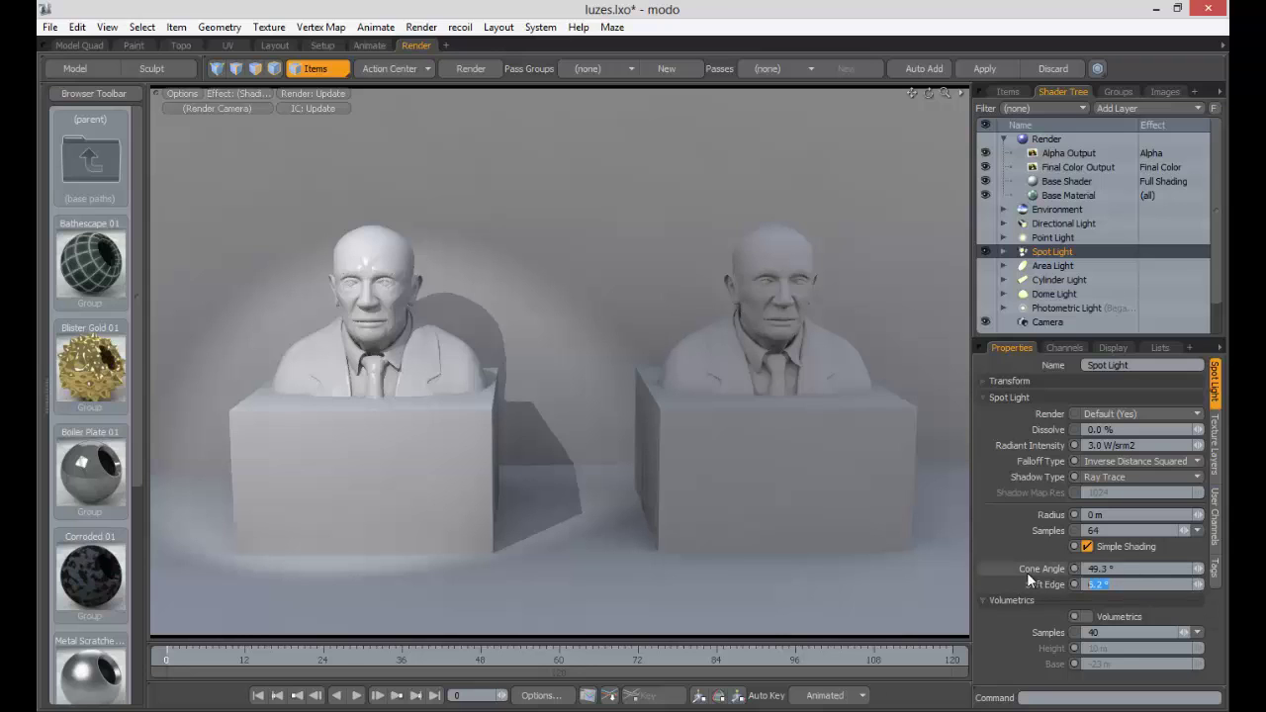
key(Tab)
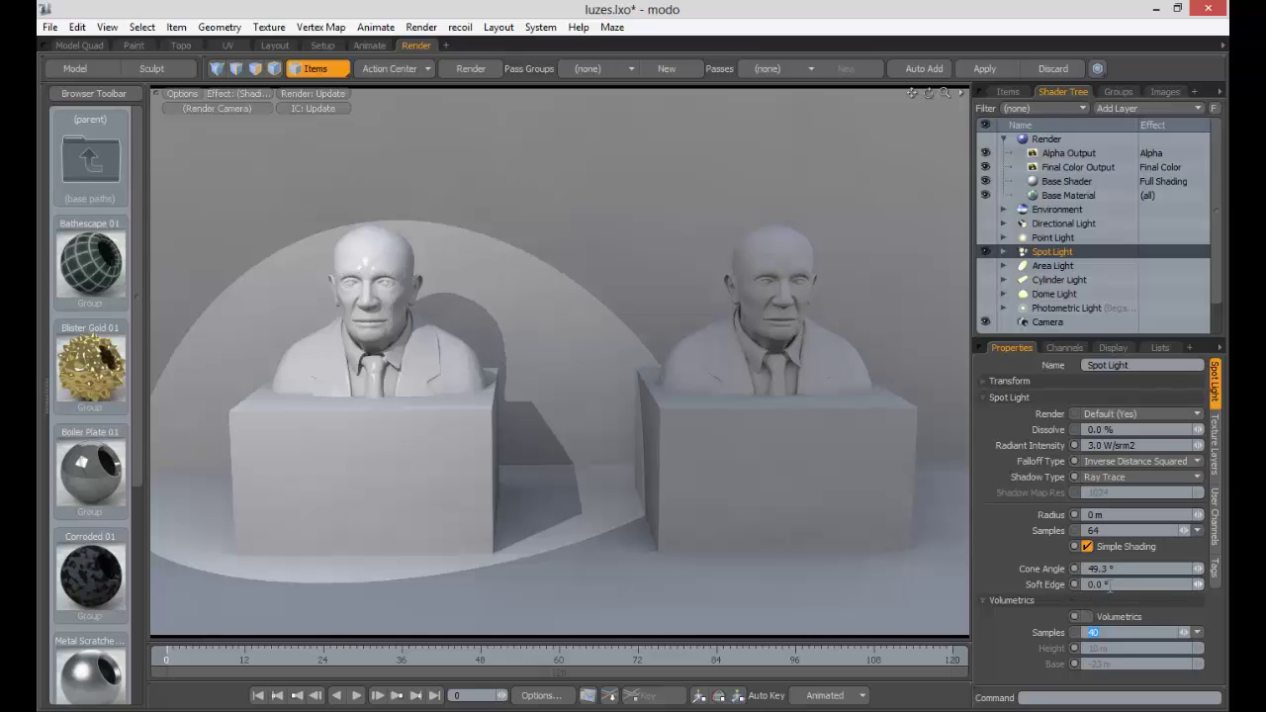
Step: Set the spot light's soft edge to 2°, and increase it to 20°
drag(1110, 586, 1045, 574)
text(2)
key(Tab)
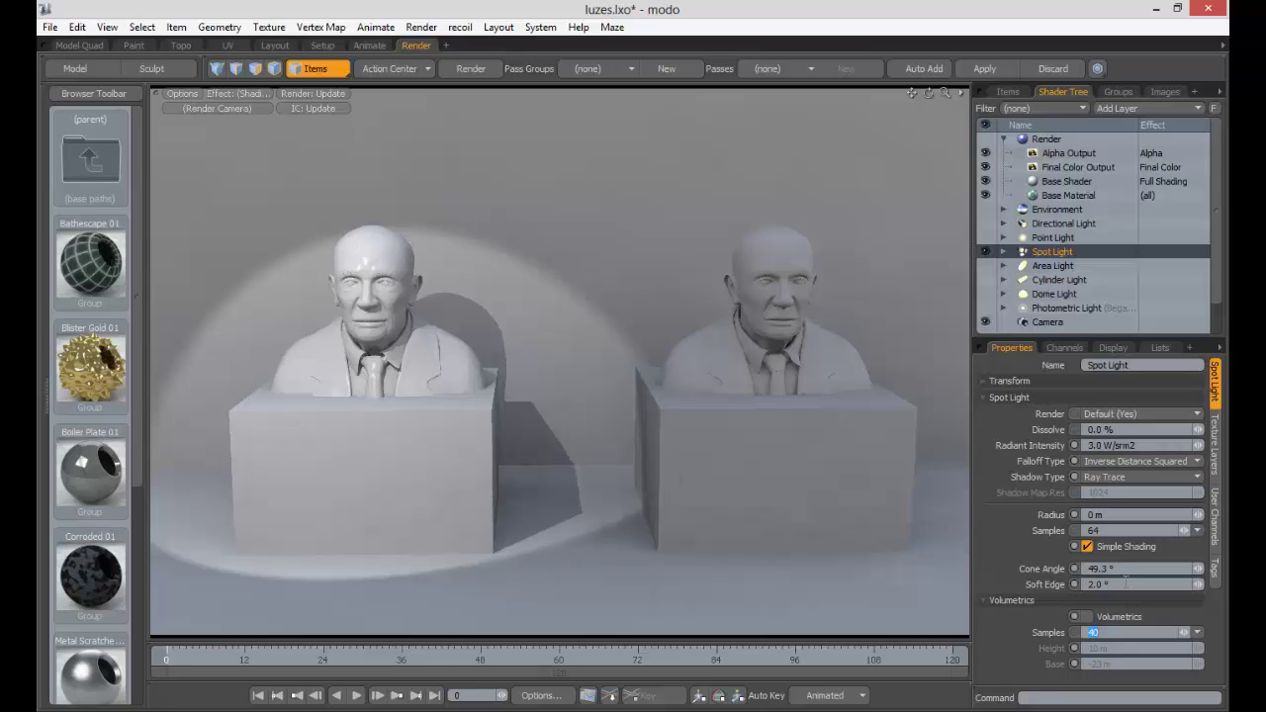
drag(1116, 585, 1016, 569)
text(20)
key(Tab)
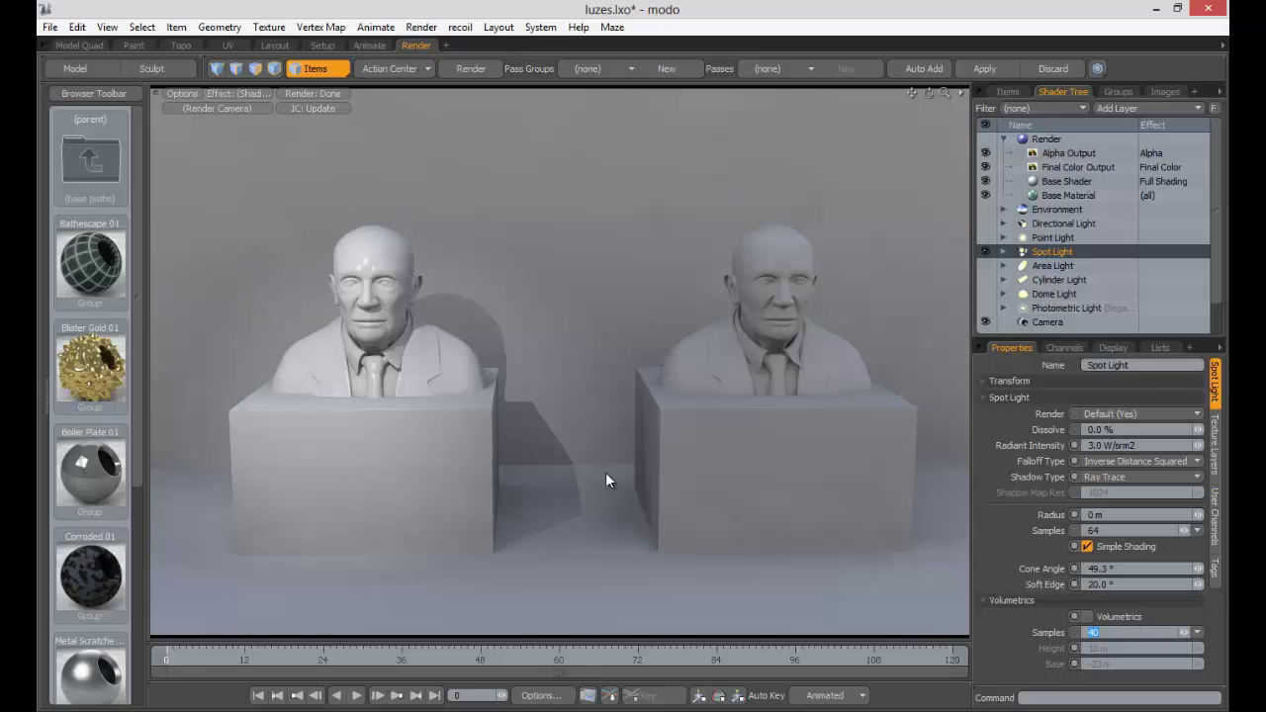
Step: Set the spot light's soft edge to 2°, compare it with a hard 0° edge, and return it to 2°
drag(1118, 586, 980, 561)
text(2)
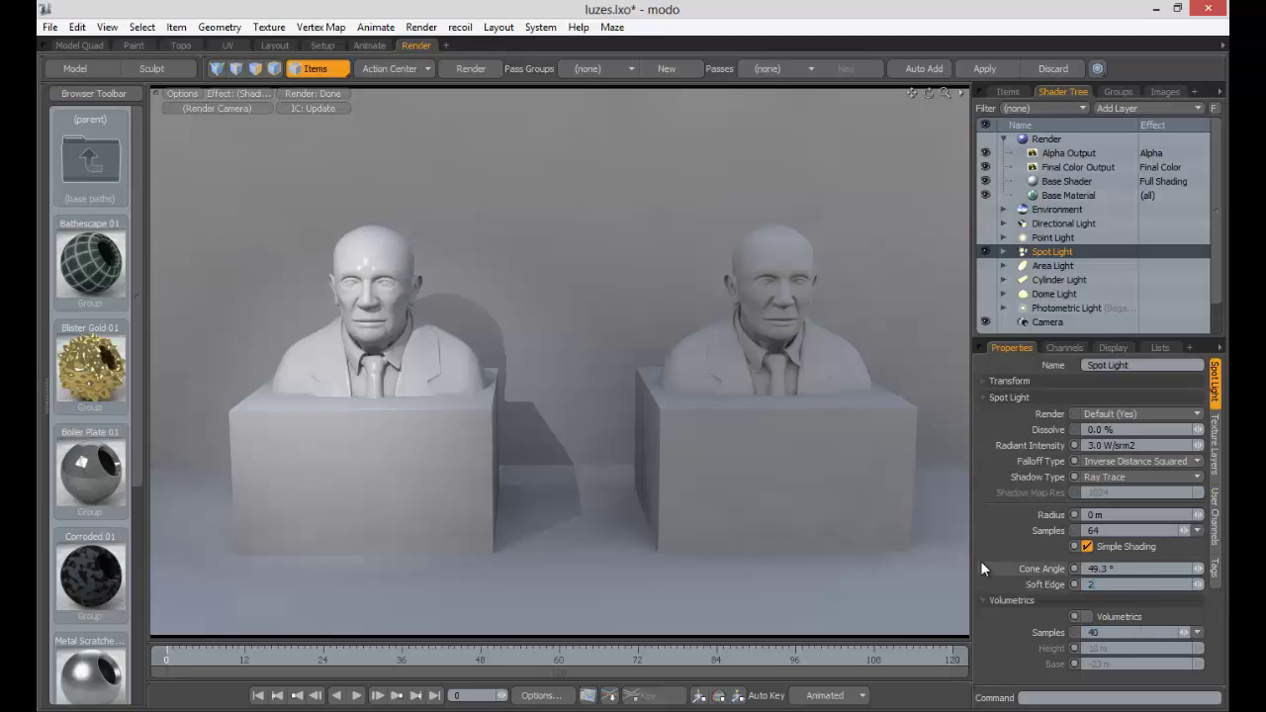
key(Return)
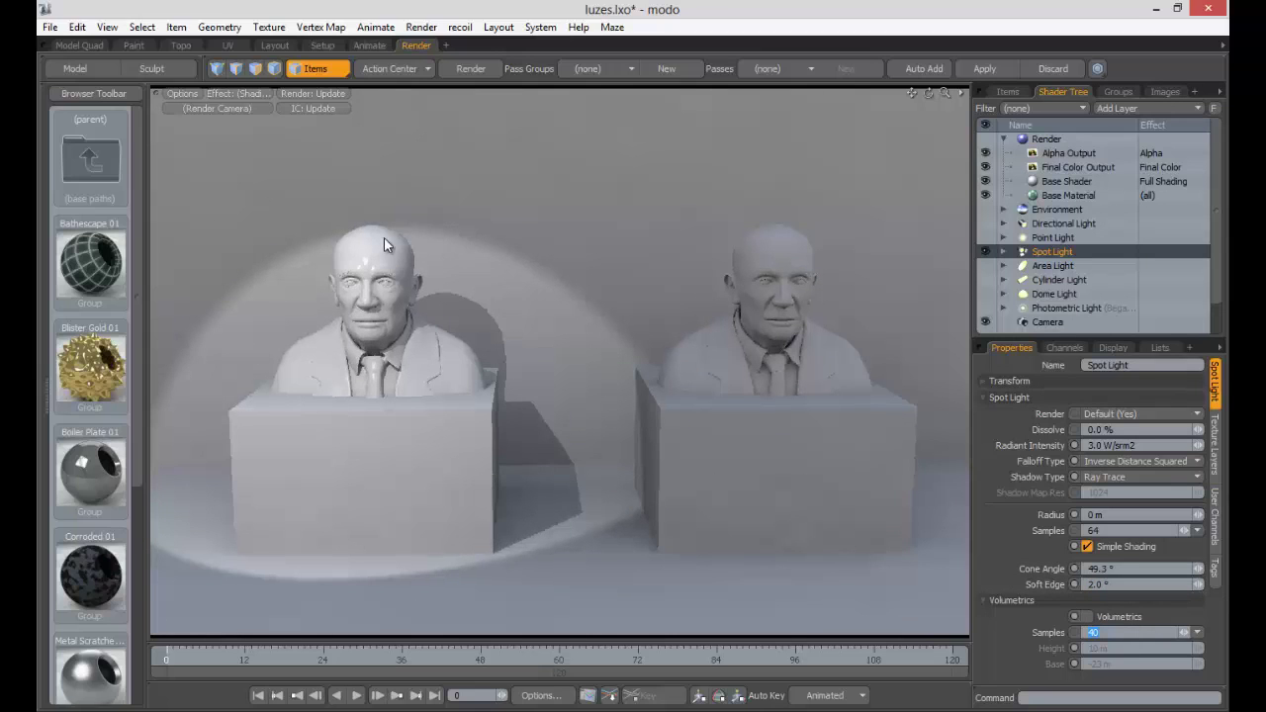
drag(1128, 586, 1004, 576)
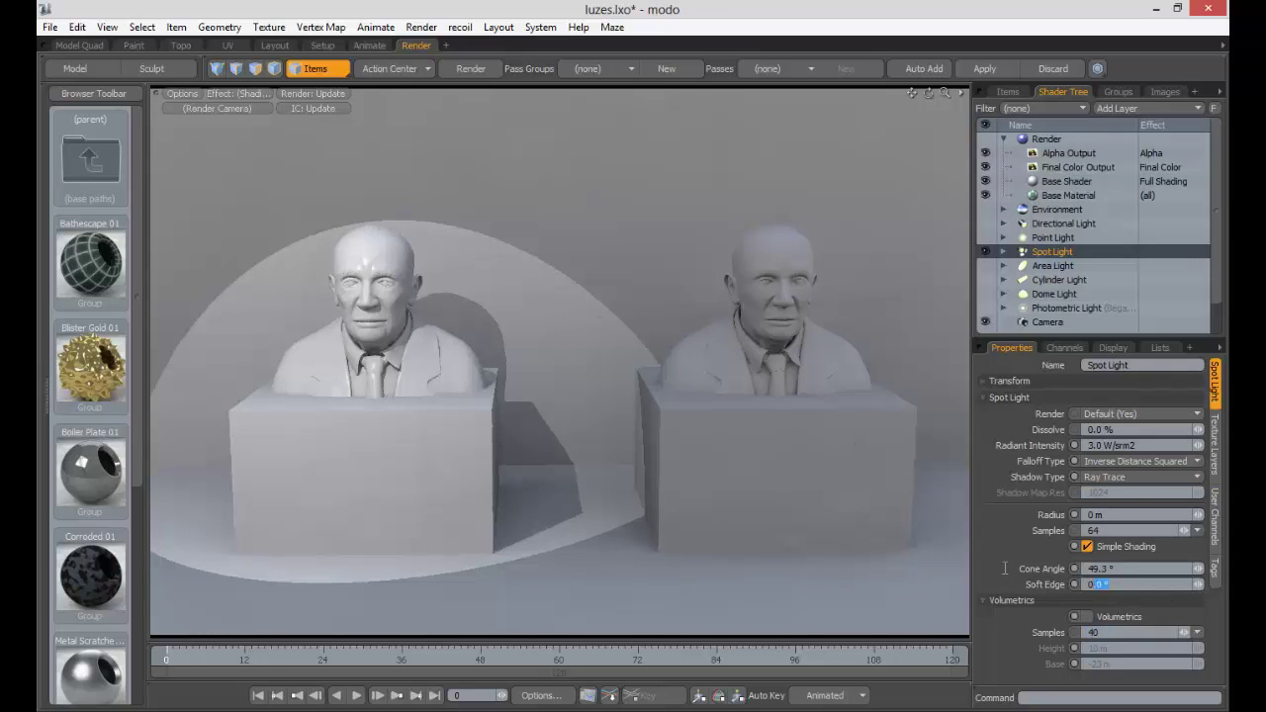
key(ctrl+z)
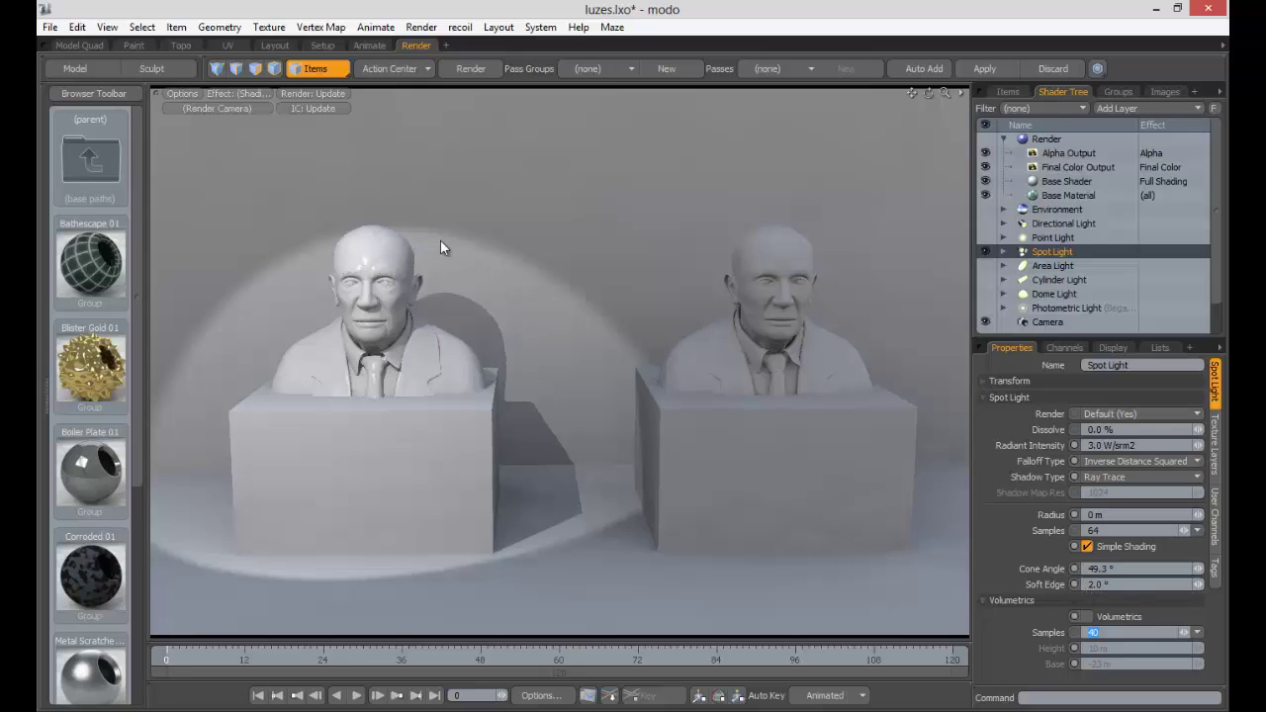
Step: Enable volumetrics on the spot light and set the volumetric height to 5 m
click(1087, 616)
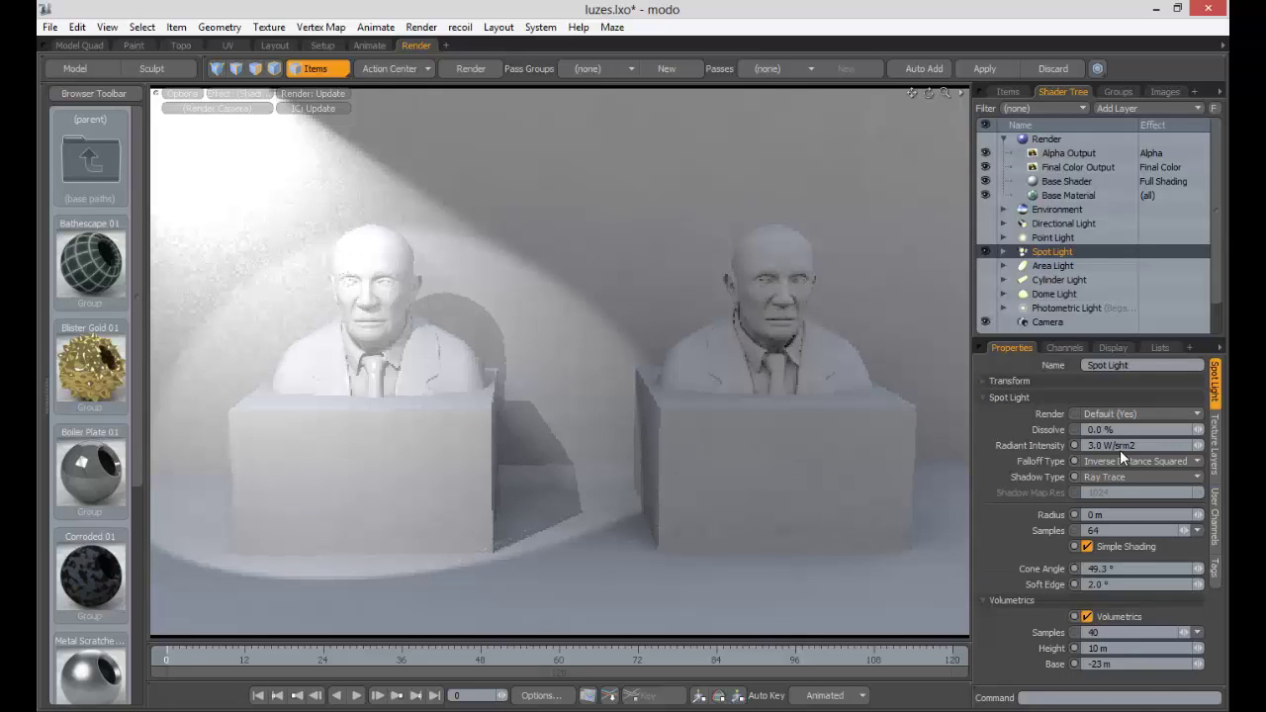
click(1100, 648)
text(5)
key(Tab)
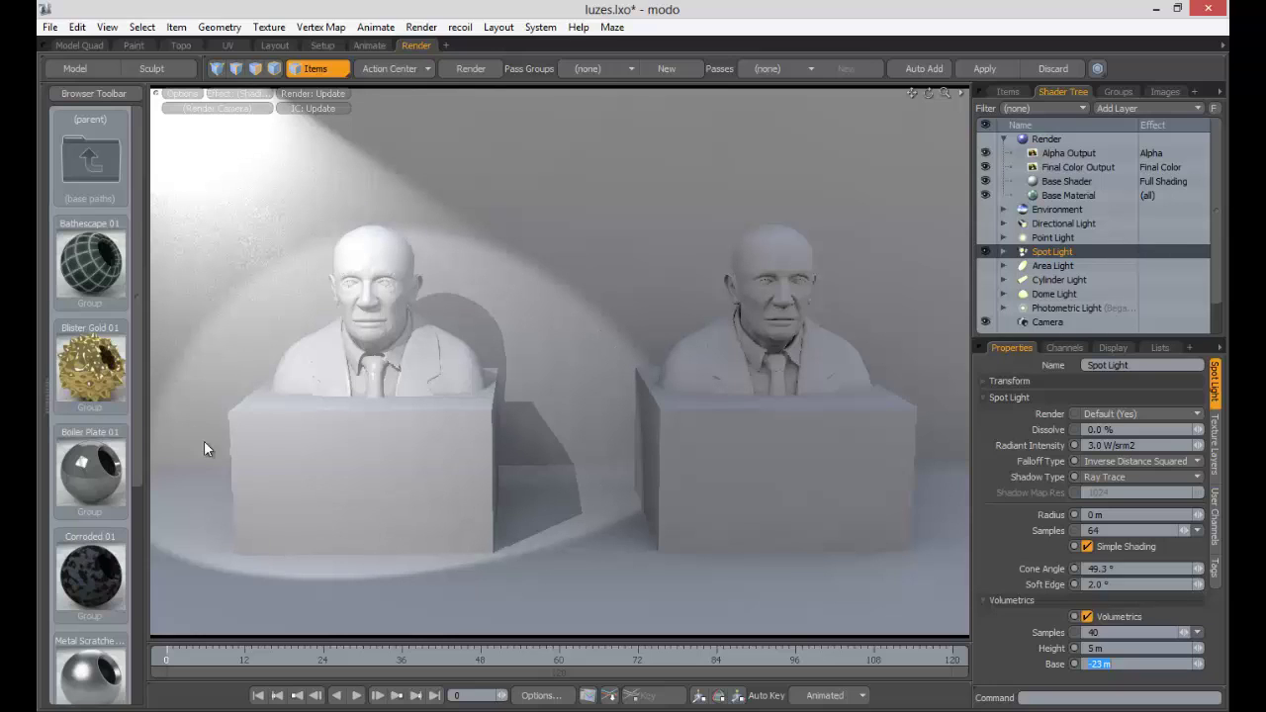
Step: Return to the multi-view layout and examine the spot light's transform settings
click(815, 309)
key(KP_0)
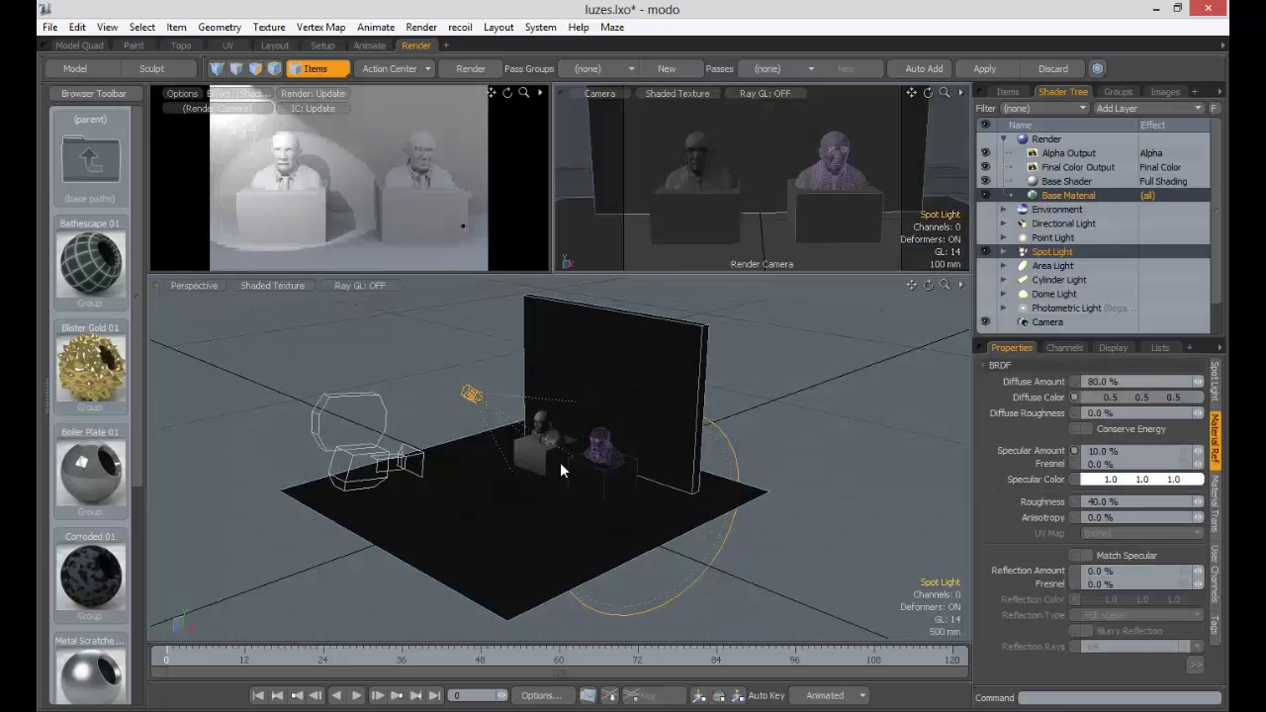
mouse_move(586, 439)
alt+mouse_down()
mouse_move(746, 452)
mouse_move(649, 465)
mouse_move(579, 445)
alt+mouse_up()
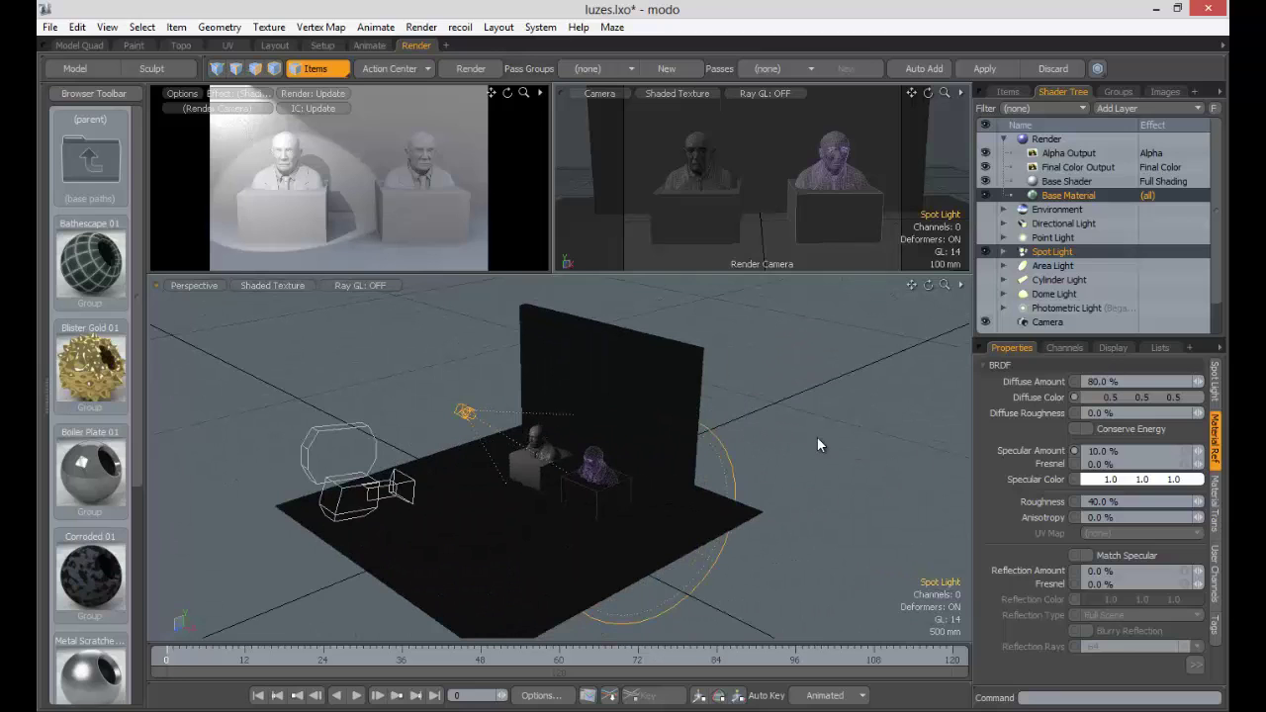
click(817, 436)
alt+drag(817, 436, 756, 472)
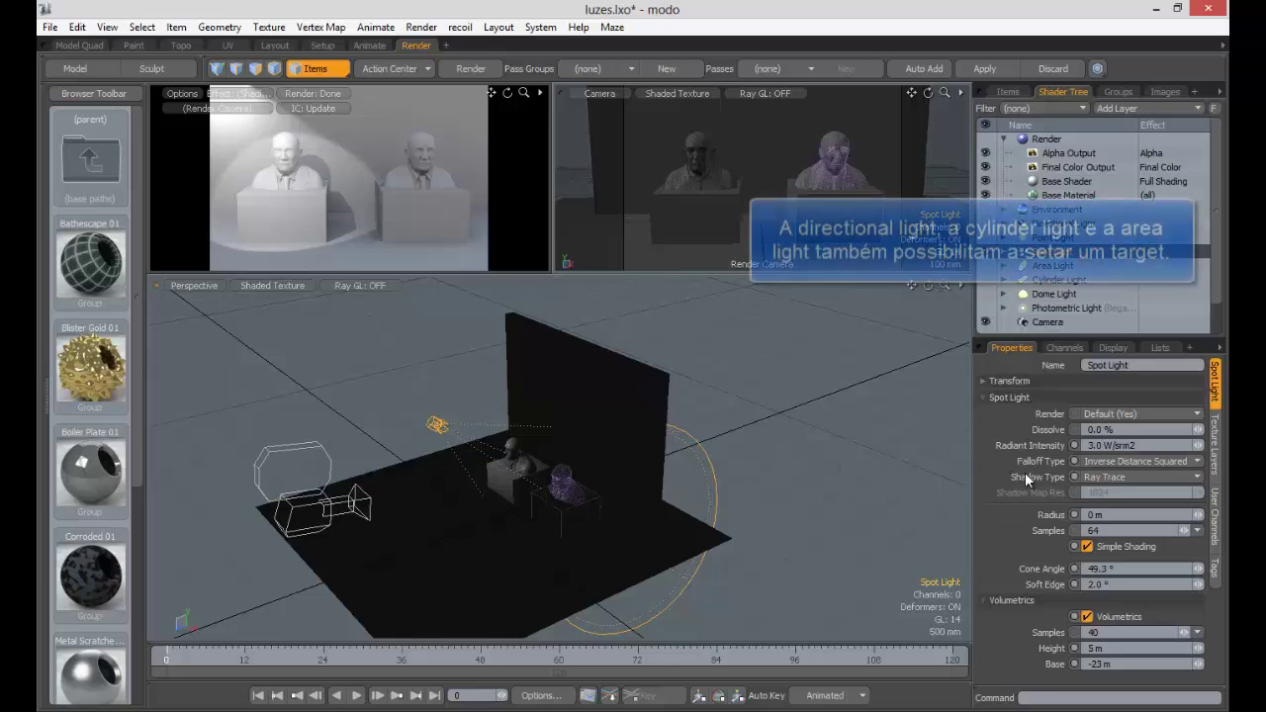
click(1023, 398)
click(1027, 396)
click(1030, 379)
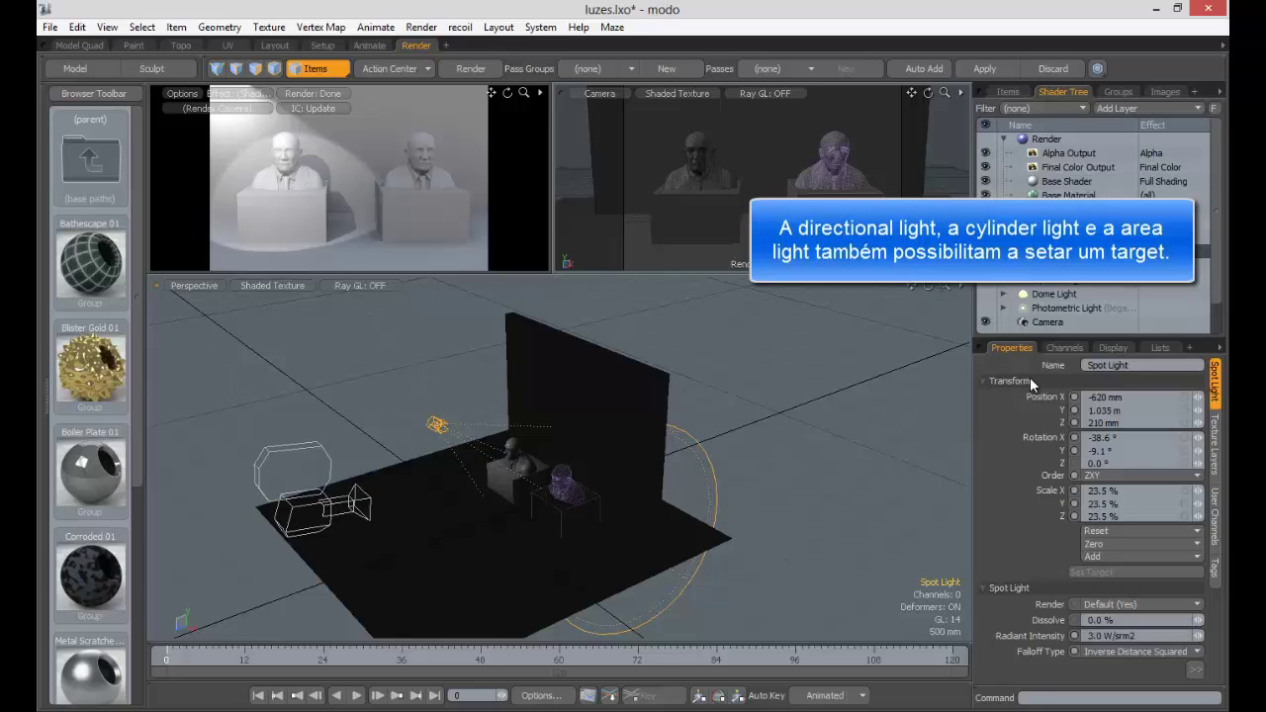
click(1030, 379)
Step: Review the spot light's material settings and reselect the spot light in the perspective view
click(594, 427)
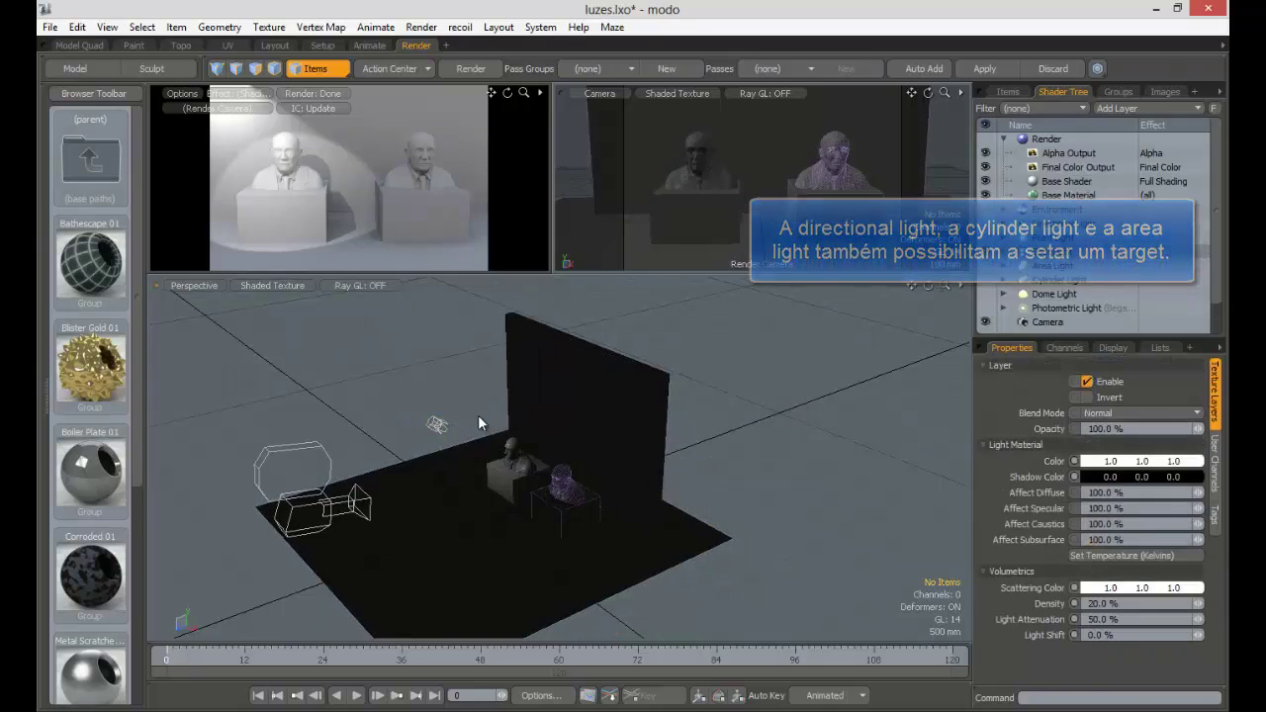
click(436, 424)
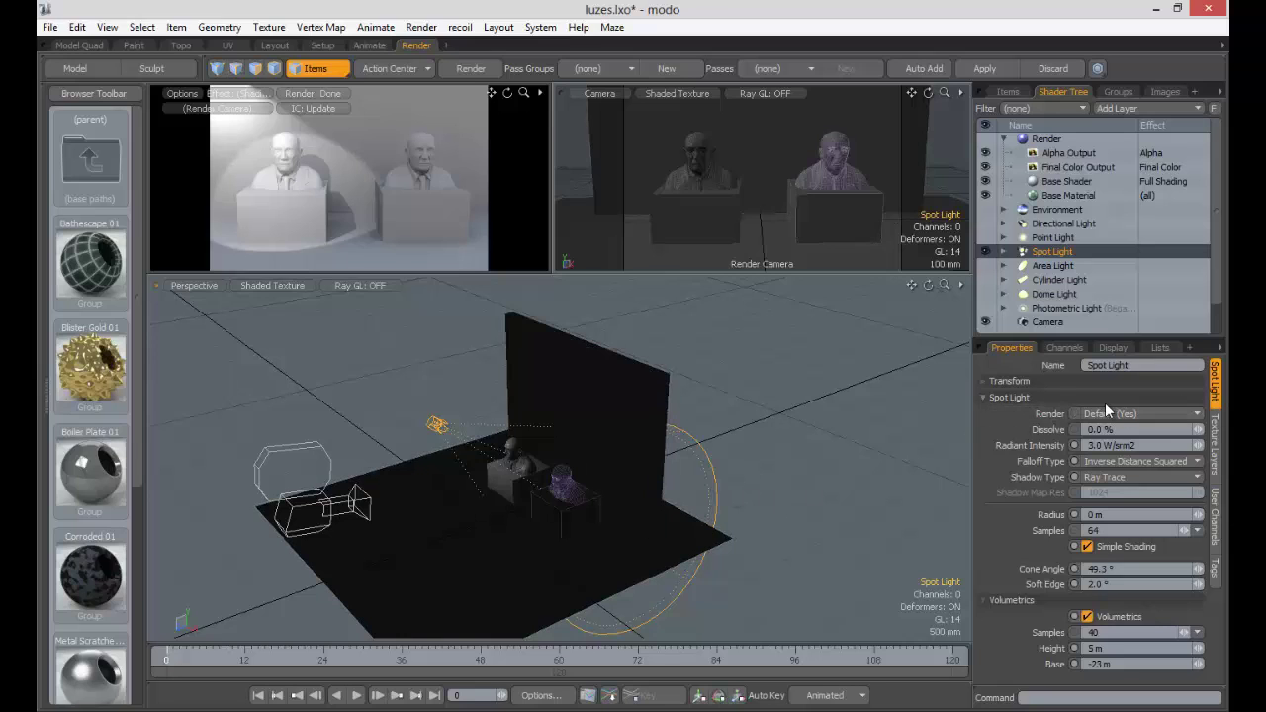
click(1217, 432)
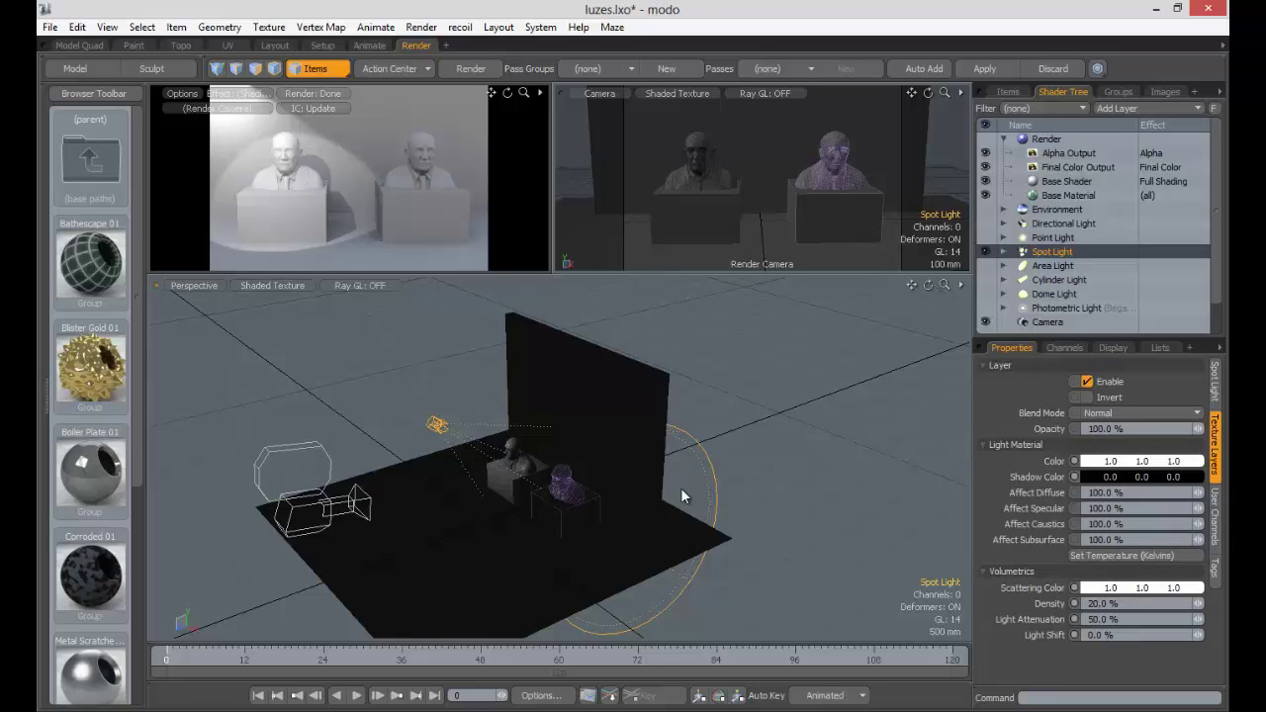
click(458, 429)
click(435, 426)
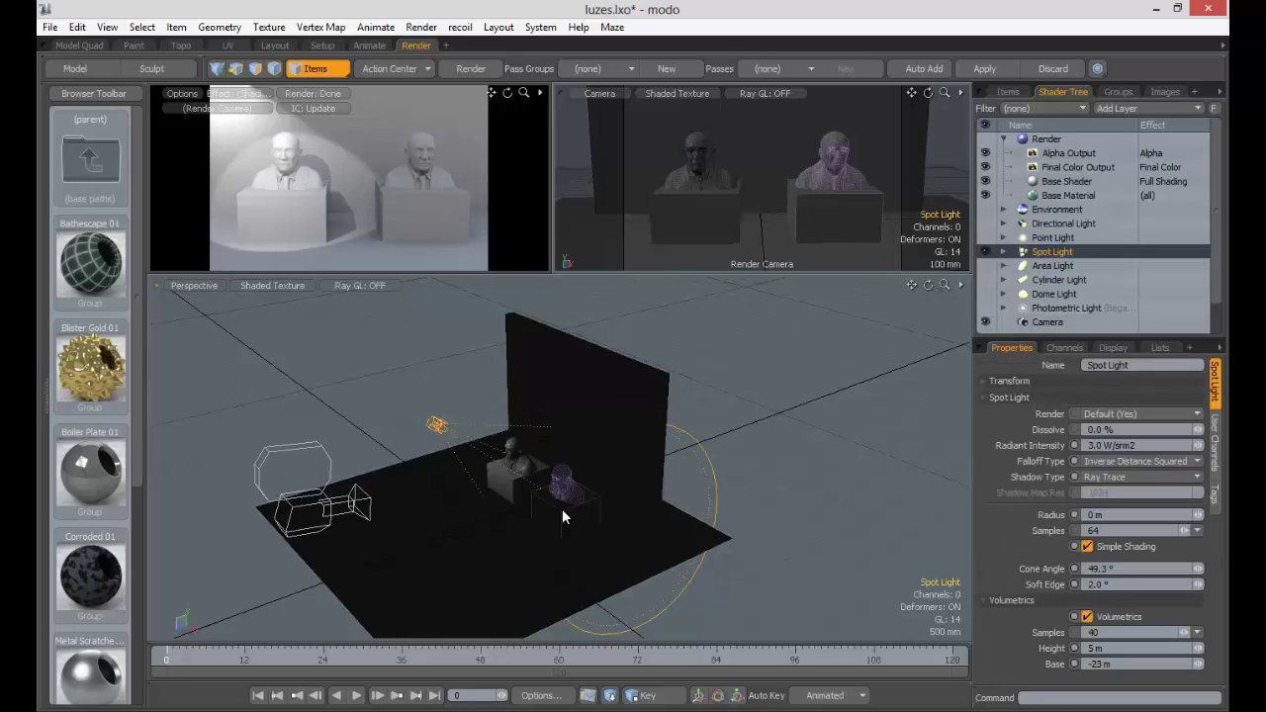
Step: Target the spot light at the instanced bust by adding that bust to the selection and applying Set Target
shift+click(564, 511)
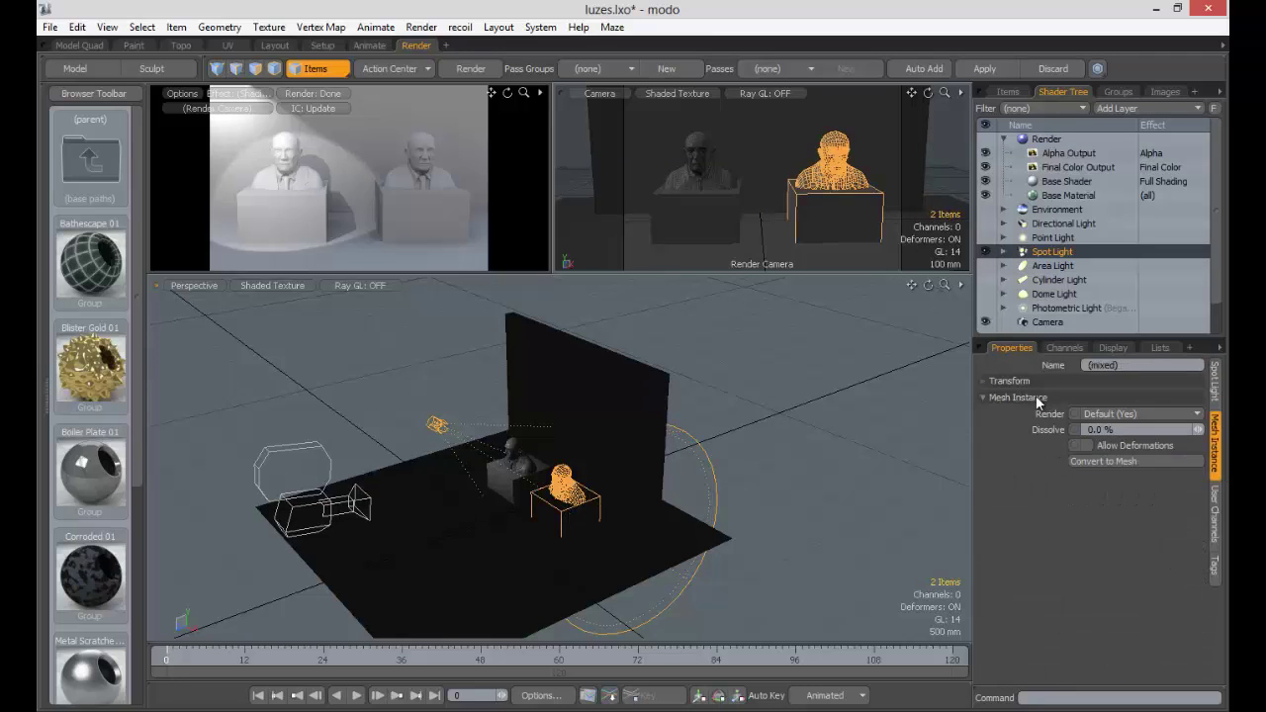
click(1215, 378)
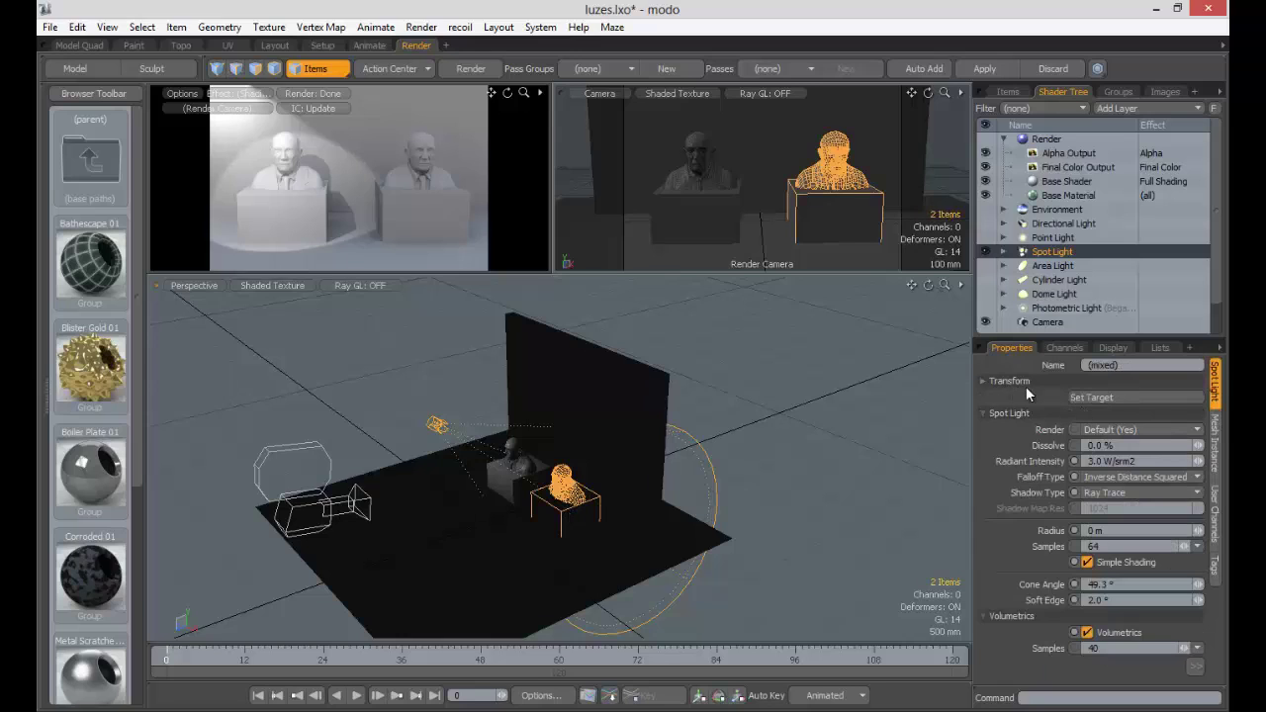
click(1093, 397)
click(1091, 398)
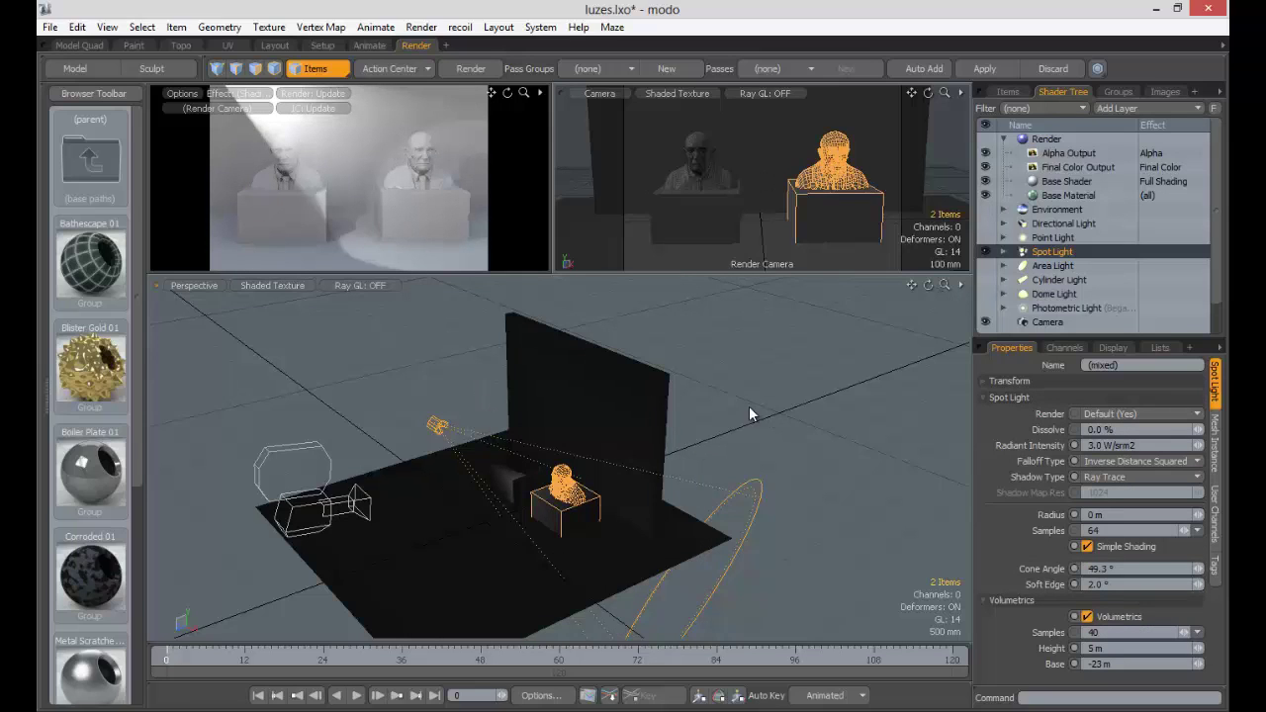
Step: Move the targeted bust around the scene, finishing at about X 450 mm, Y 280 mm, Z -605 mm
click(570, 502)
alt+drag(805, 480, 782, 501)
alt+drag(782, 501, 653, 443)
key(w)
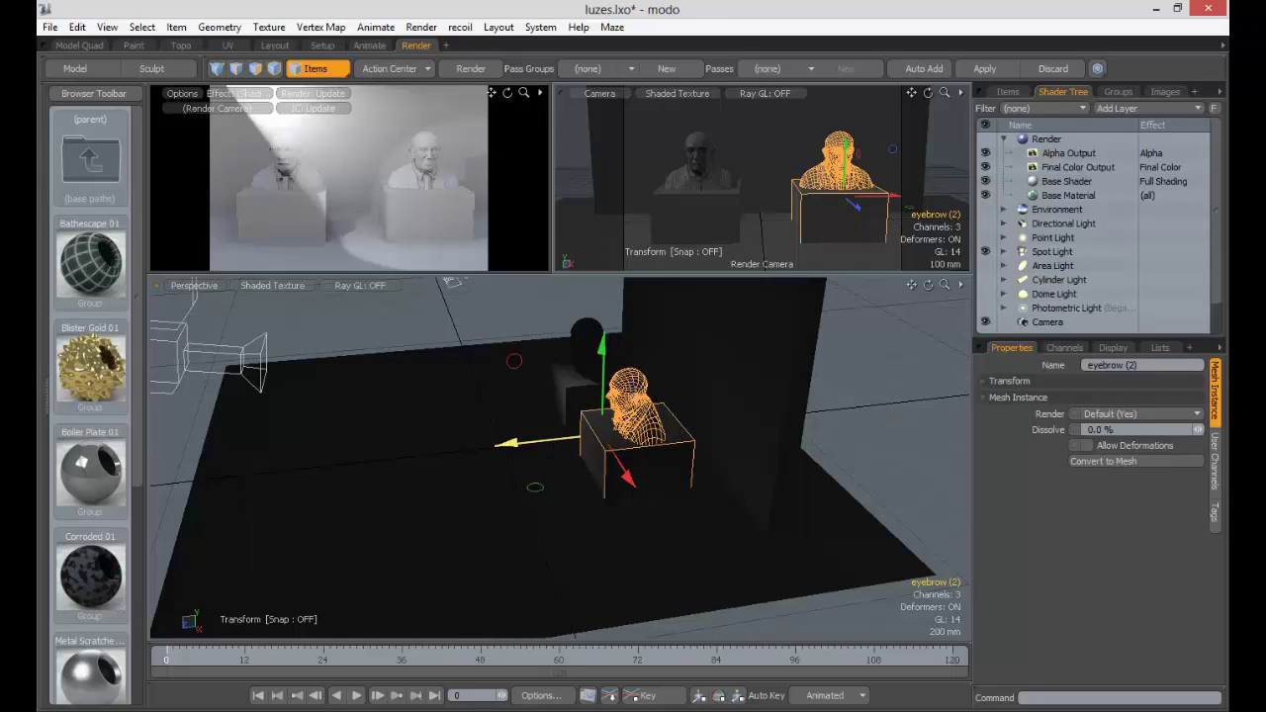
drag(534, 450, 513, 326)
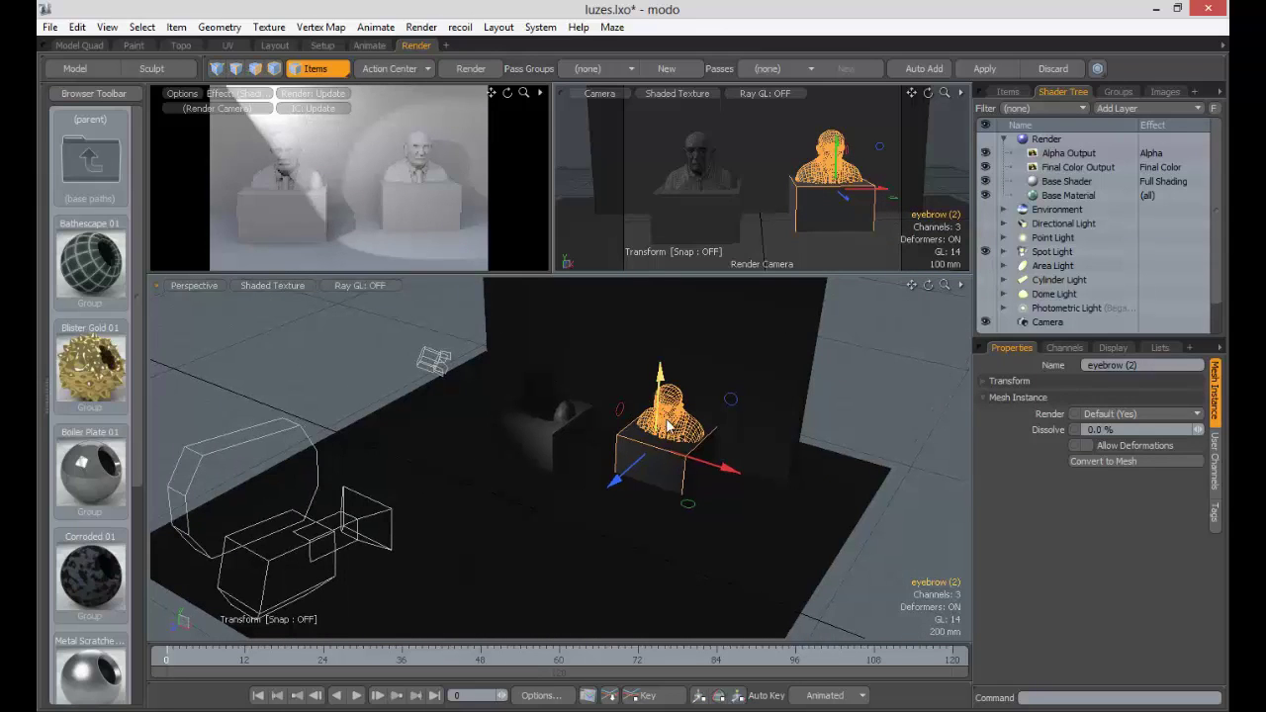
mouse_move(636, 473)
mouse_down()
mouse_move(713, 524)
mouse_move(579, 504)
mouse_move(449, 440)
mouse_move(452, 428)
mouse_move(617, 484)
mouse_up()
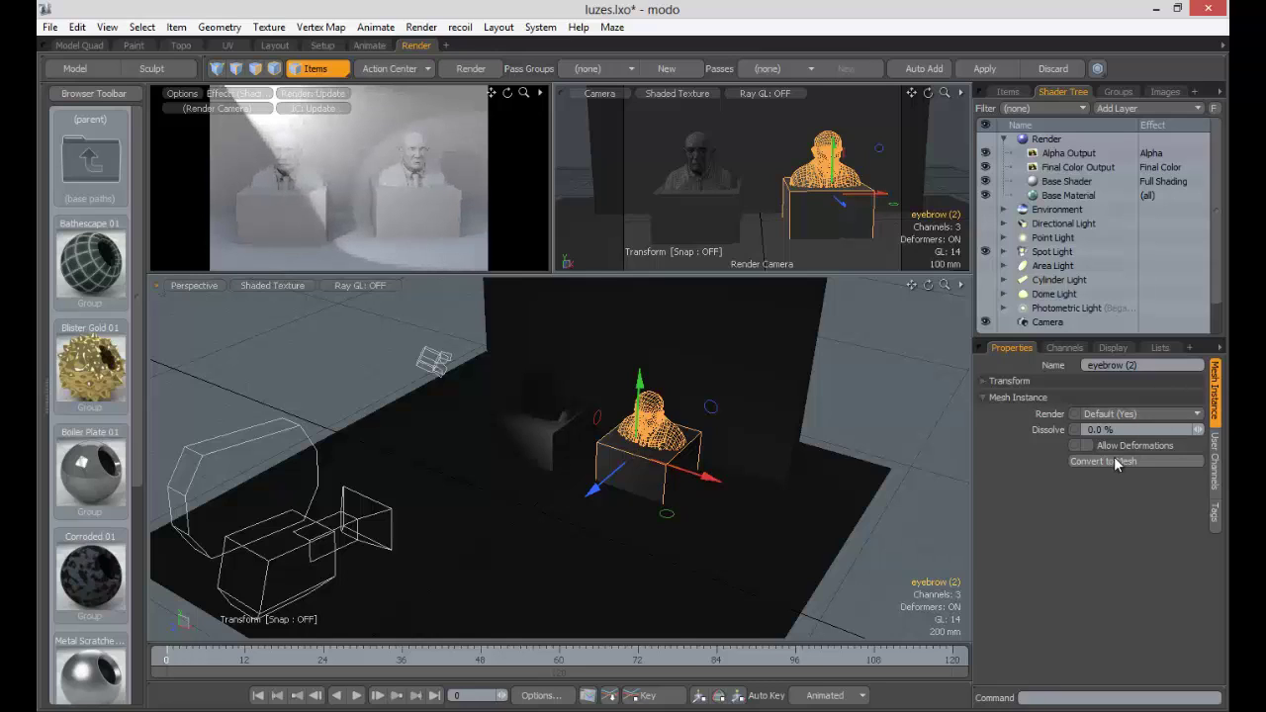
Step: Select the spot light and remove its target through the transform settings
click(1041, 384)
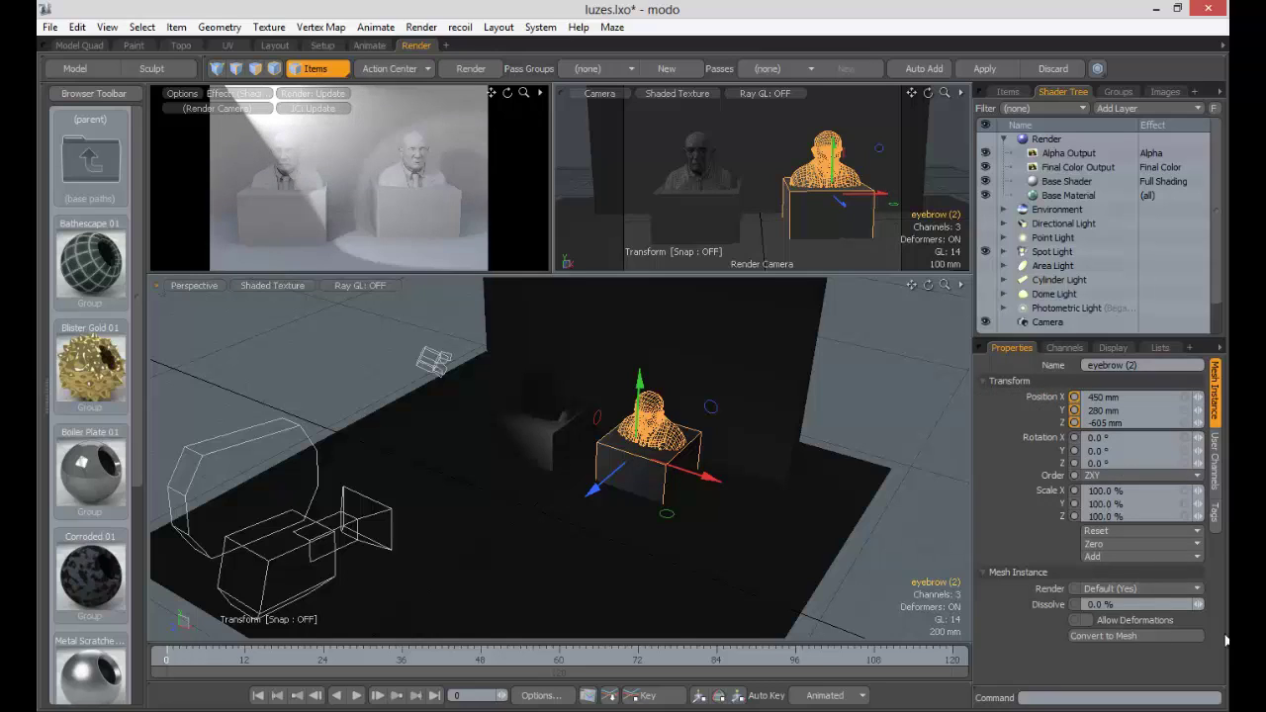
click(564, 417)
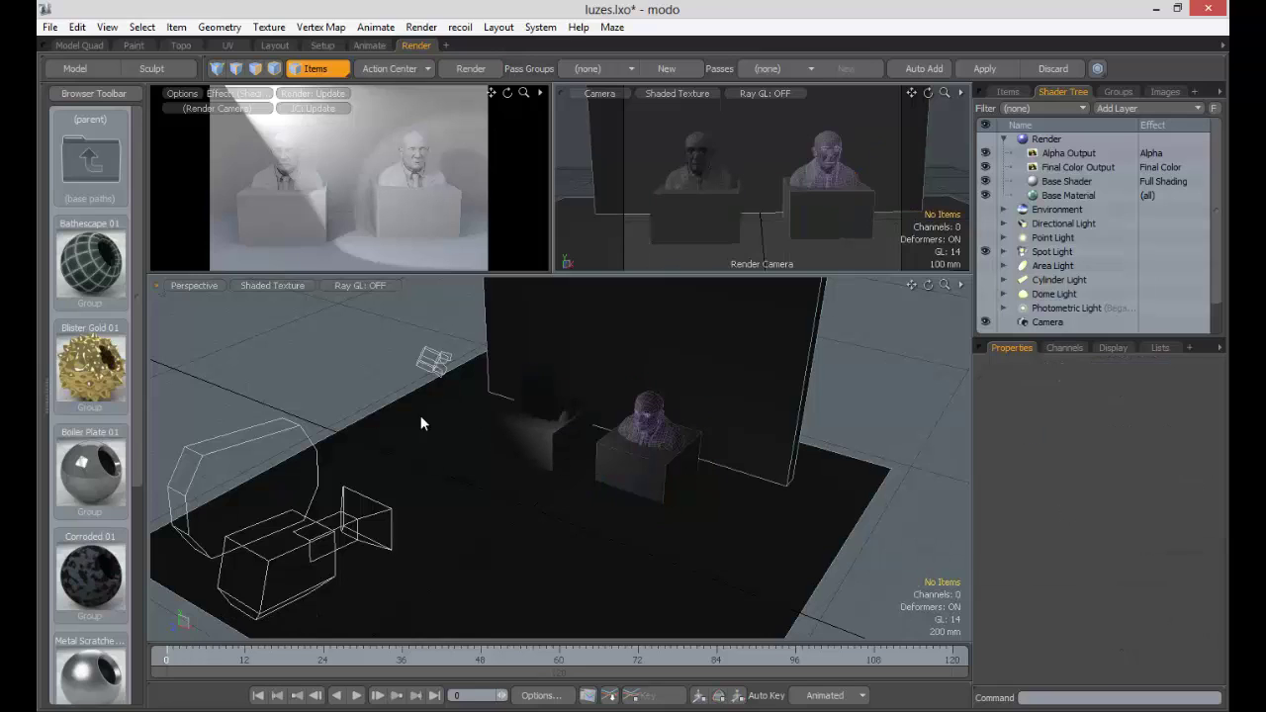
click(444, 364)
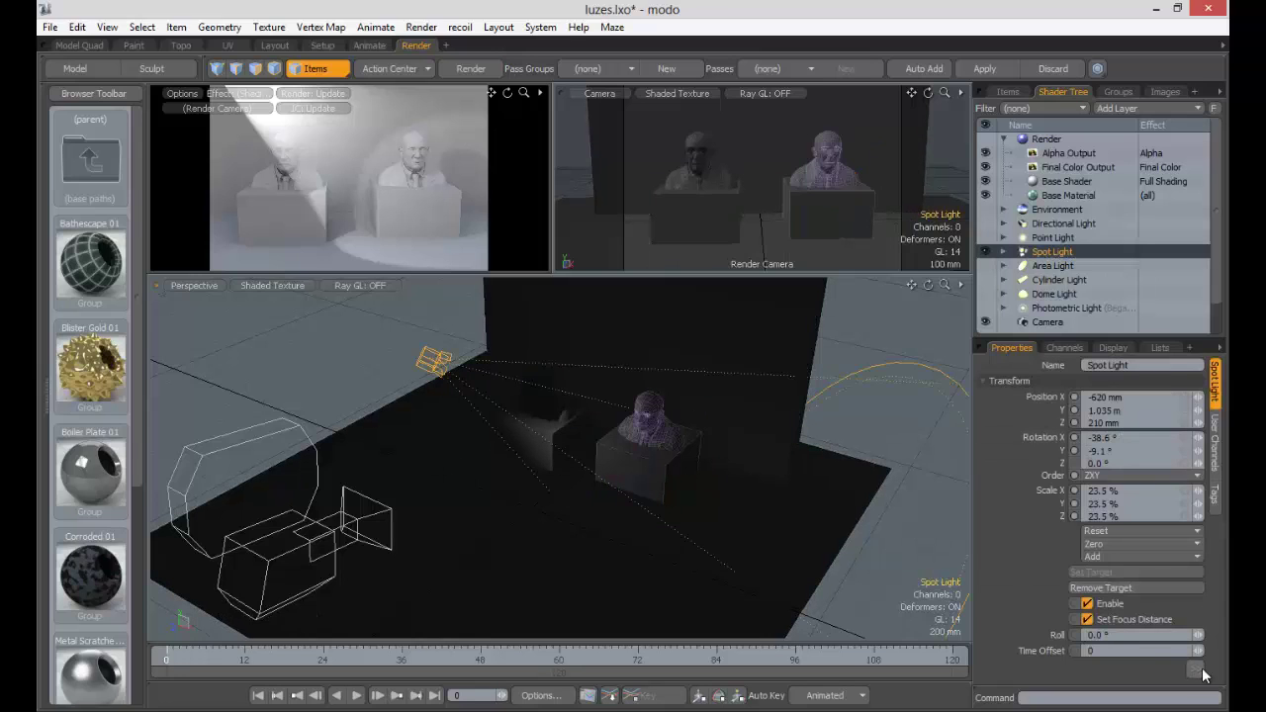
click(1106, 588)
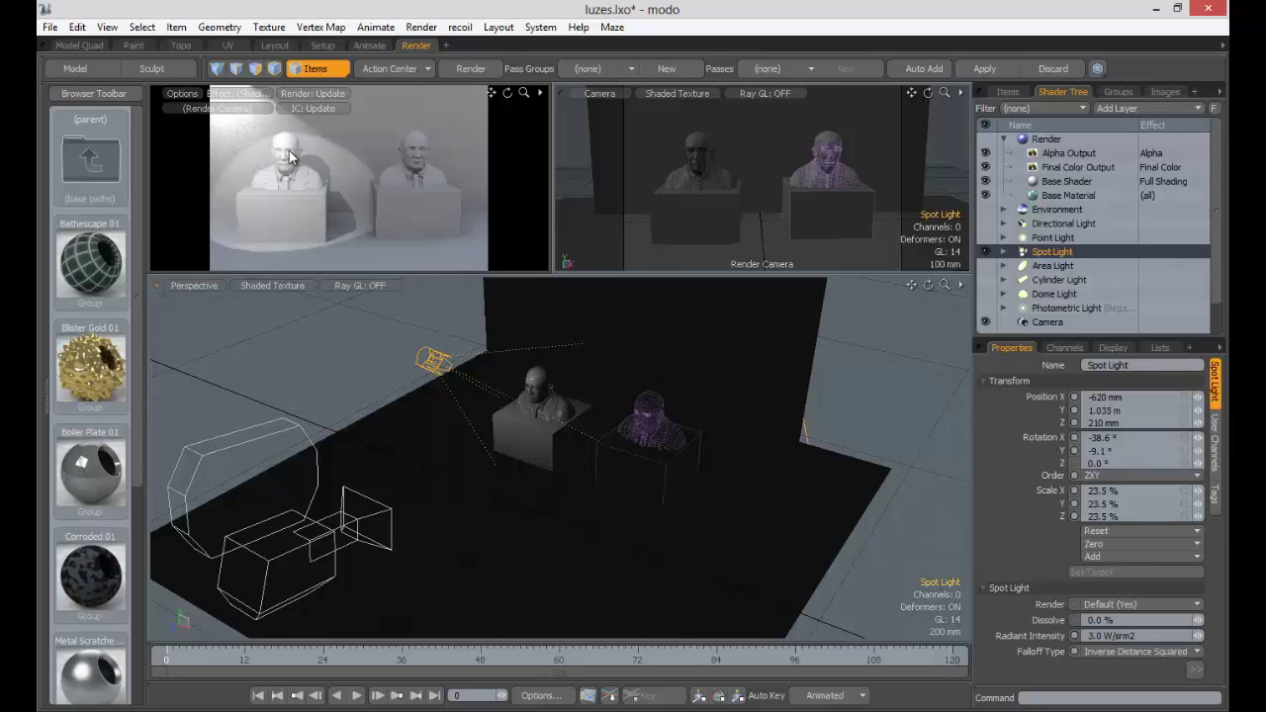
Step: Move the original bust along the X axis toward the instanced bust, to about X -280 mm
click(559, 407)
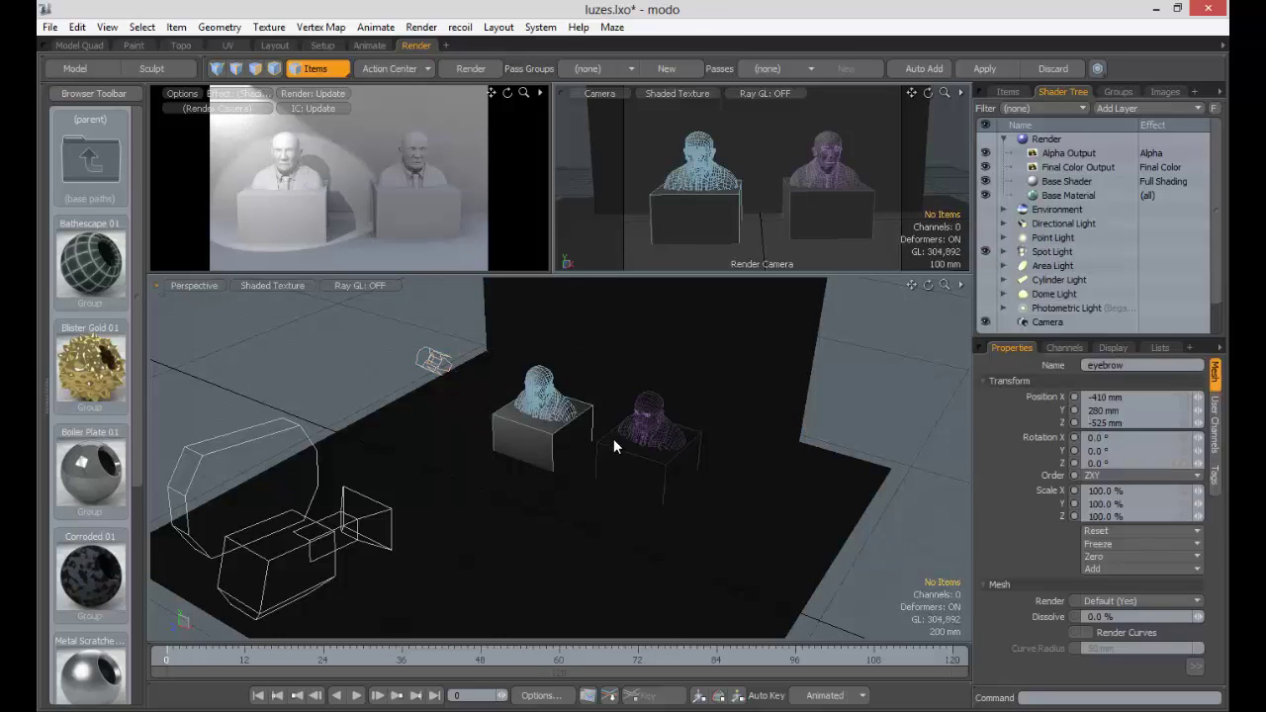
key(e)
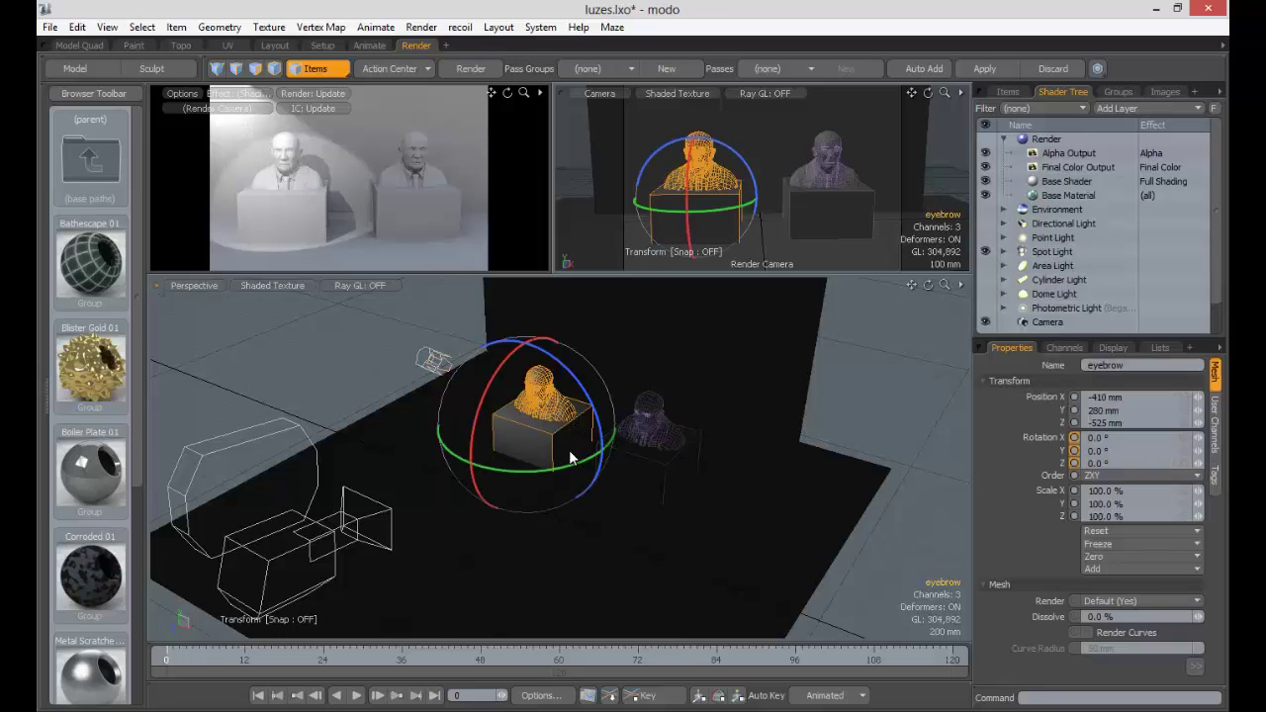
key(w)
mouse_move(576, 450)
mouse_down()
mouse_move(455, 403)
mouse_move(596, 451)
mouse_up()
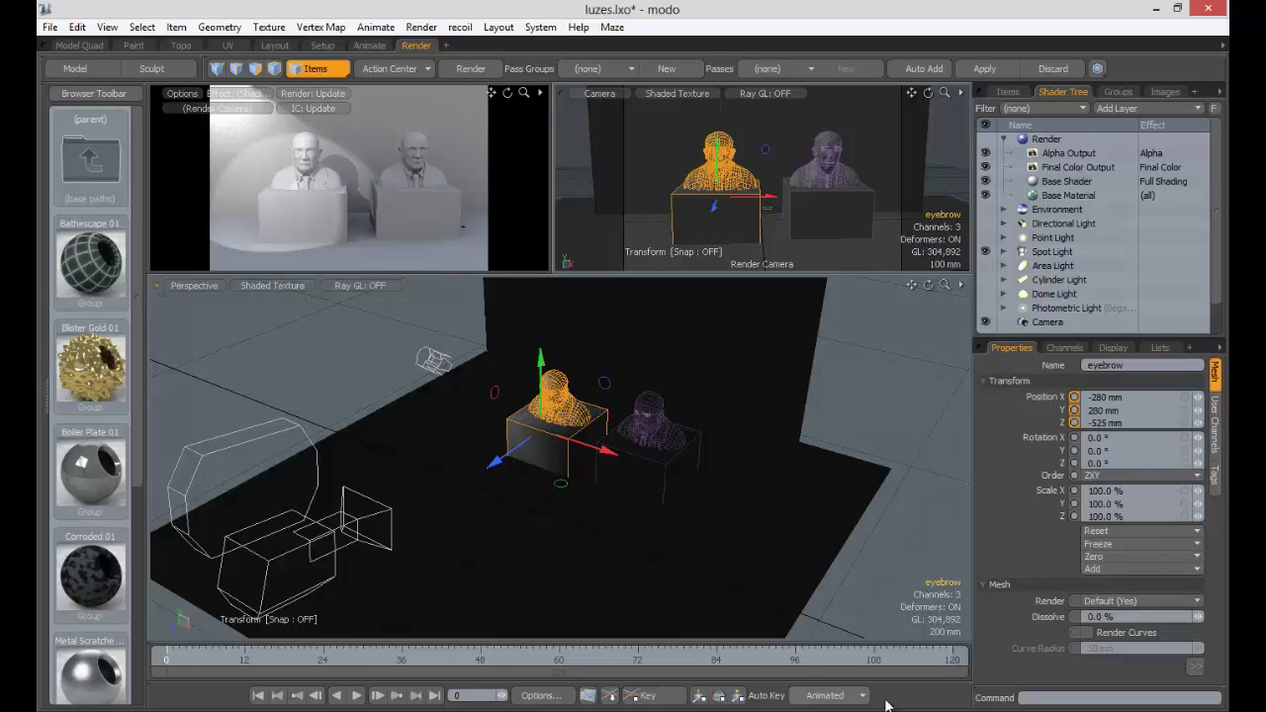
Step: Hide the spot light and make the area light visible instead
click(1051, 251)
click(985, 251)
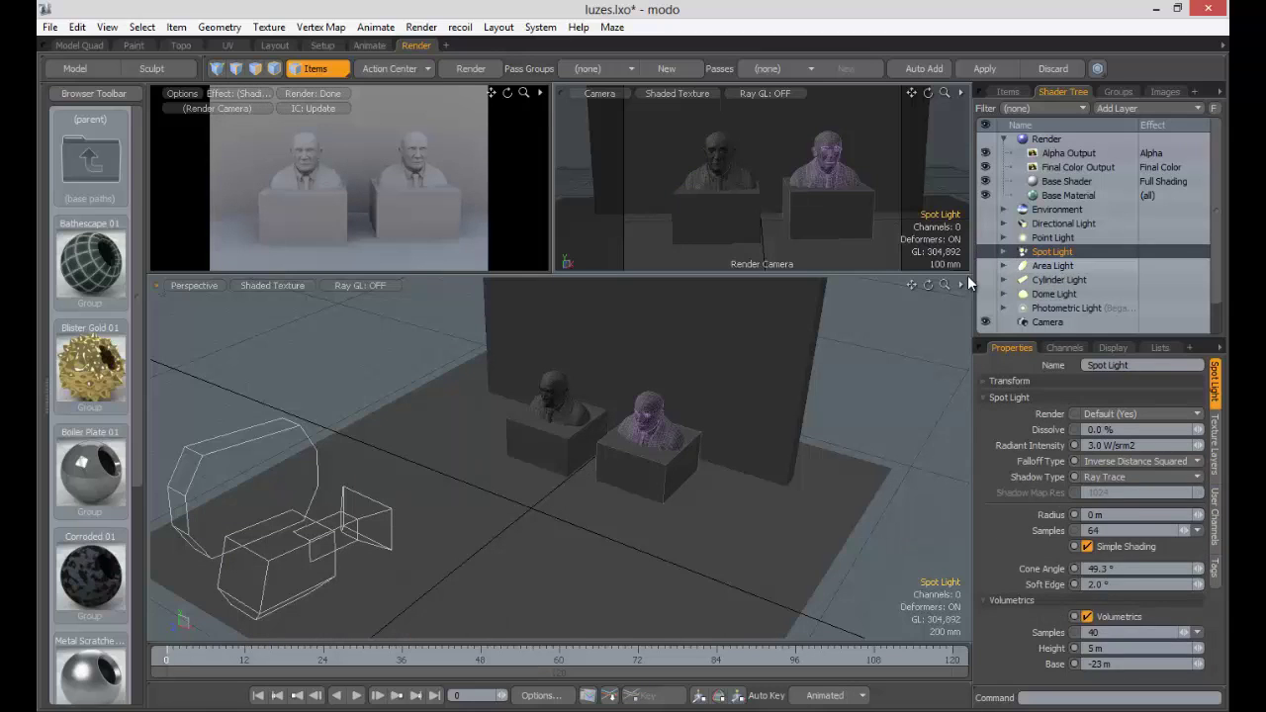
click(1053, 265)
click(986, 265)
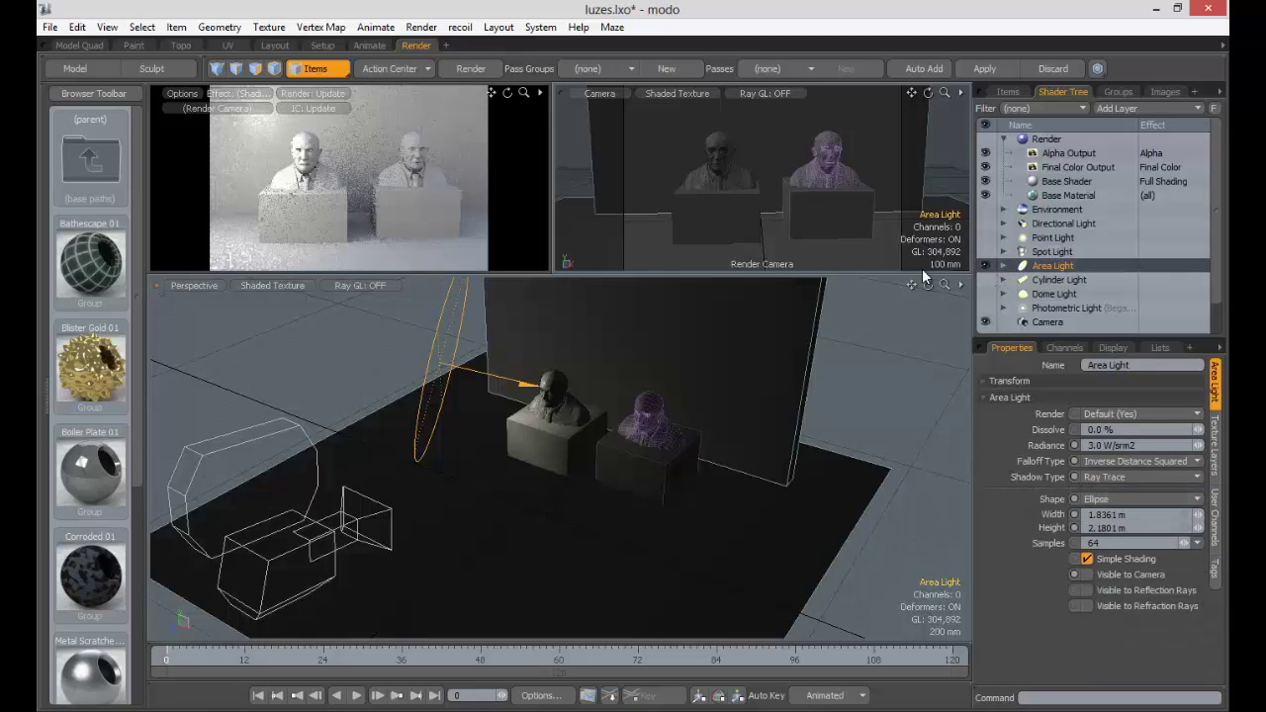
Step: Examine the area light's direction toward the original bust and compare the render with that light off and on
alt+drag(513, 391, 737, 348)
scroll(669, 381, up, 3)
alt+drag(634, 367, 463, 328)
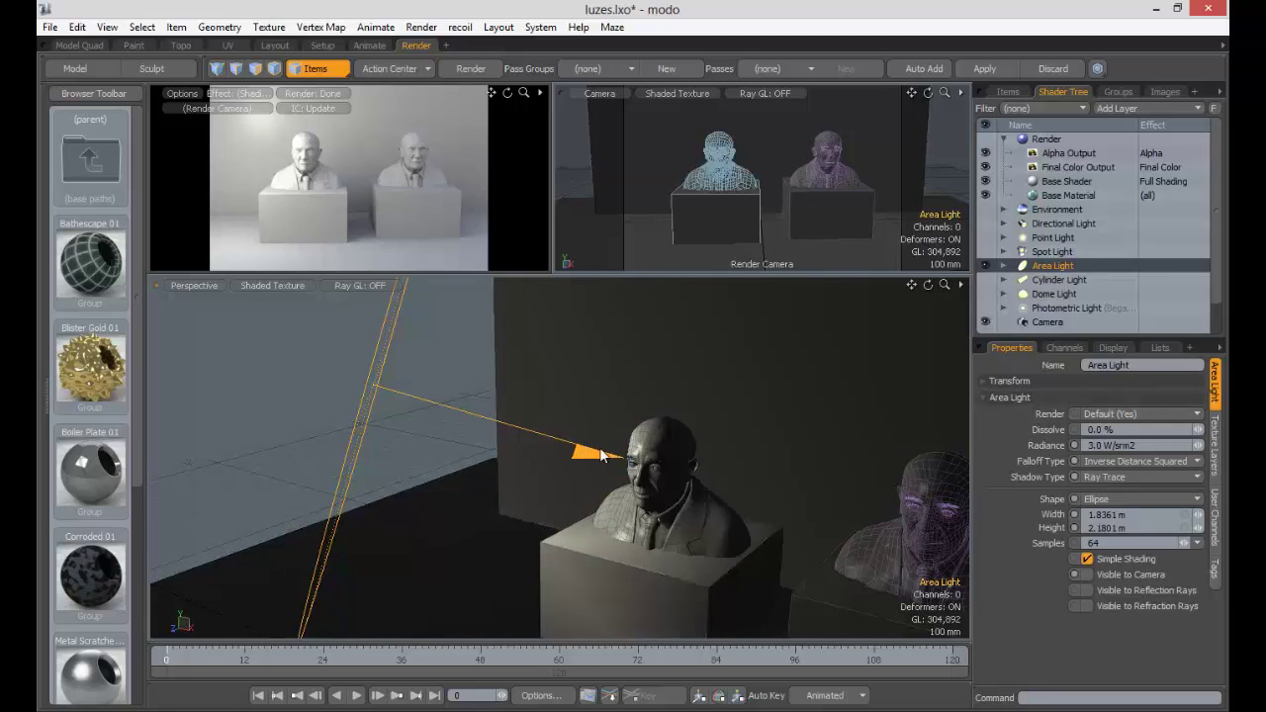
click(985, 265)
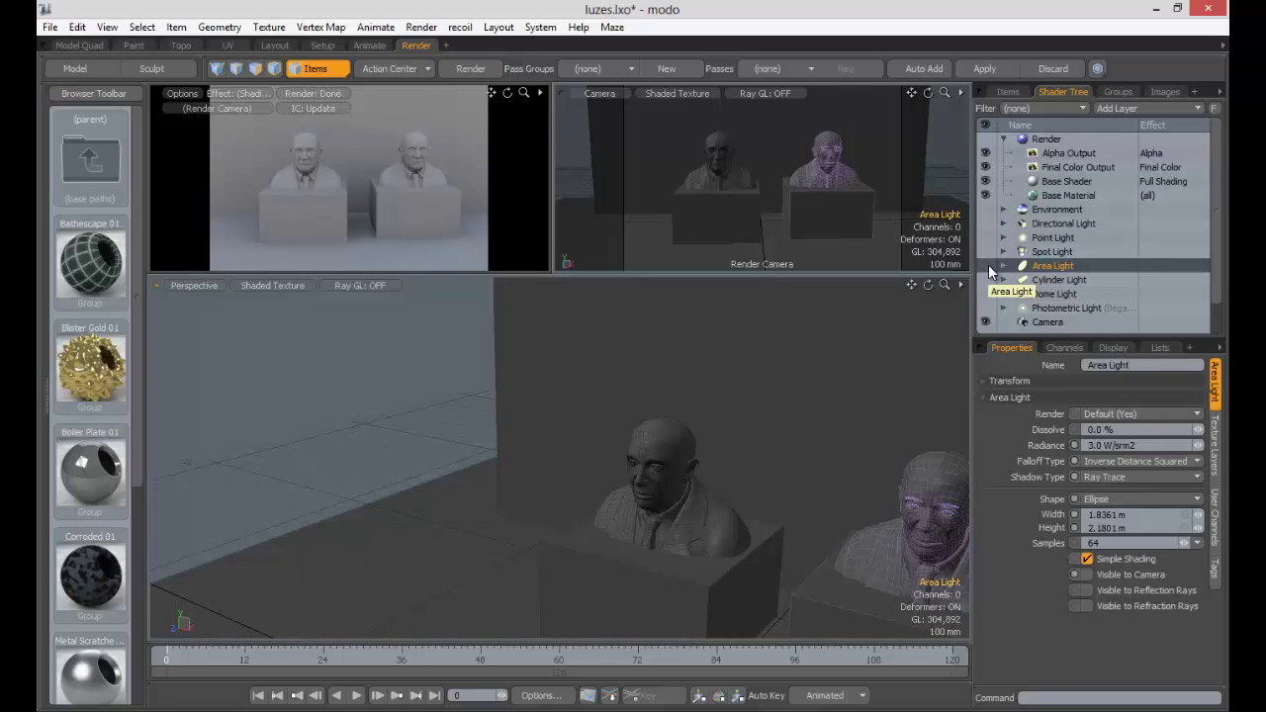
click(985, 265)
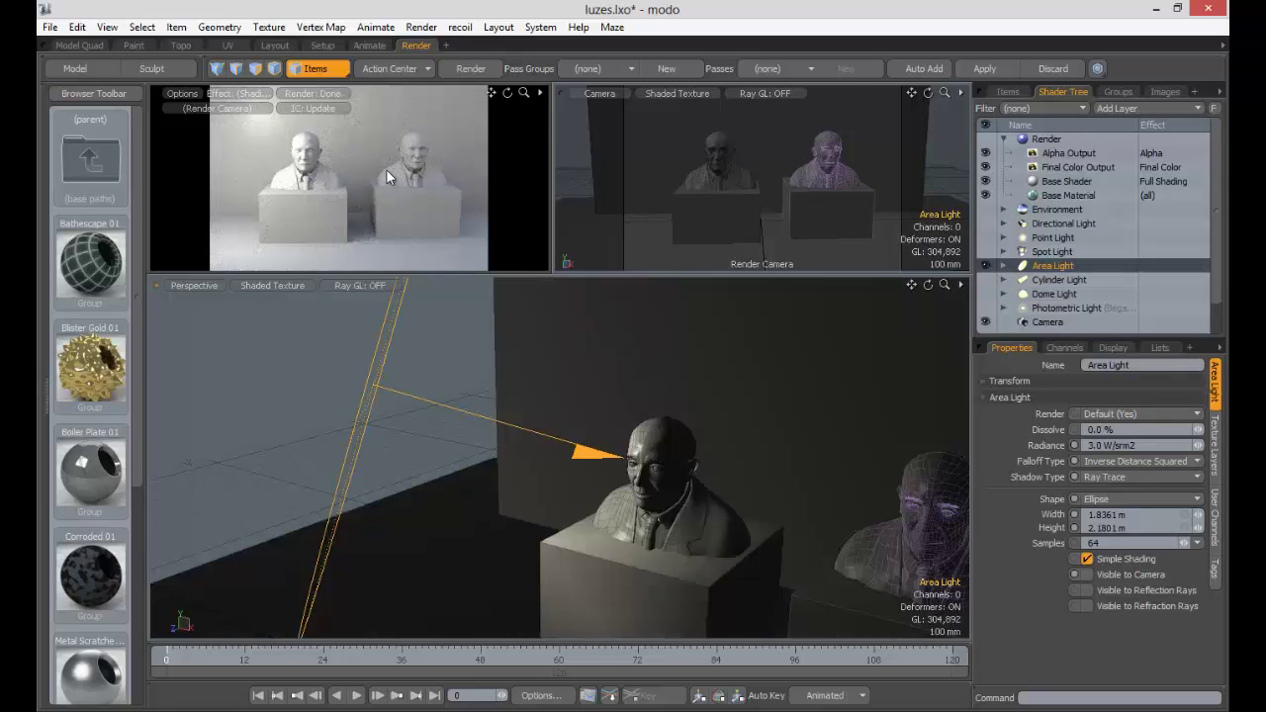
Step: Swap the area light for the directional light and enlarge the render preview to examine its shadows
click(984, 265)
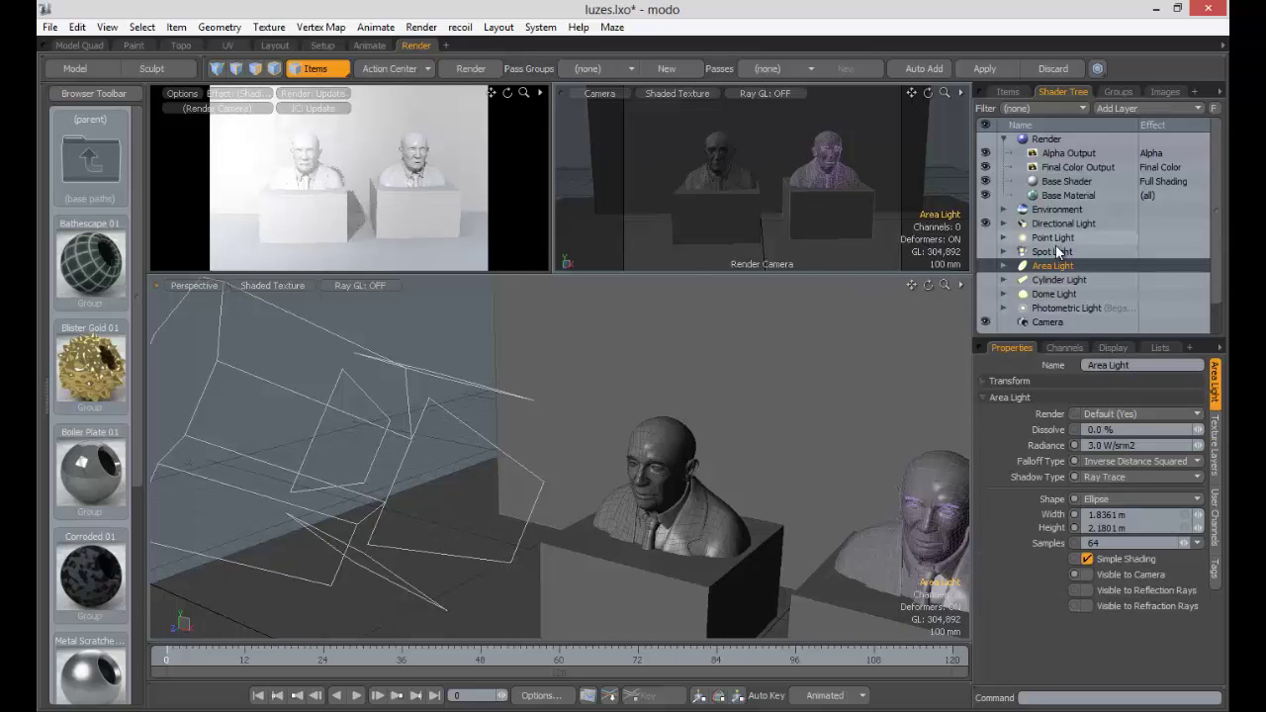
click(1071, 223)
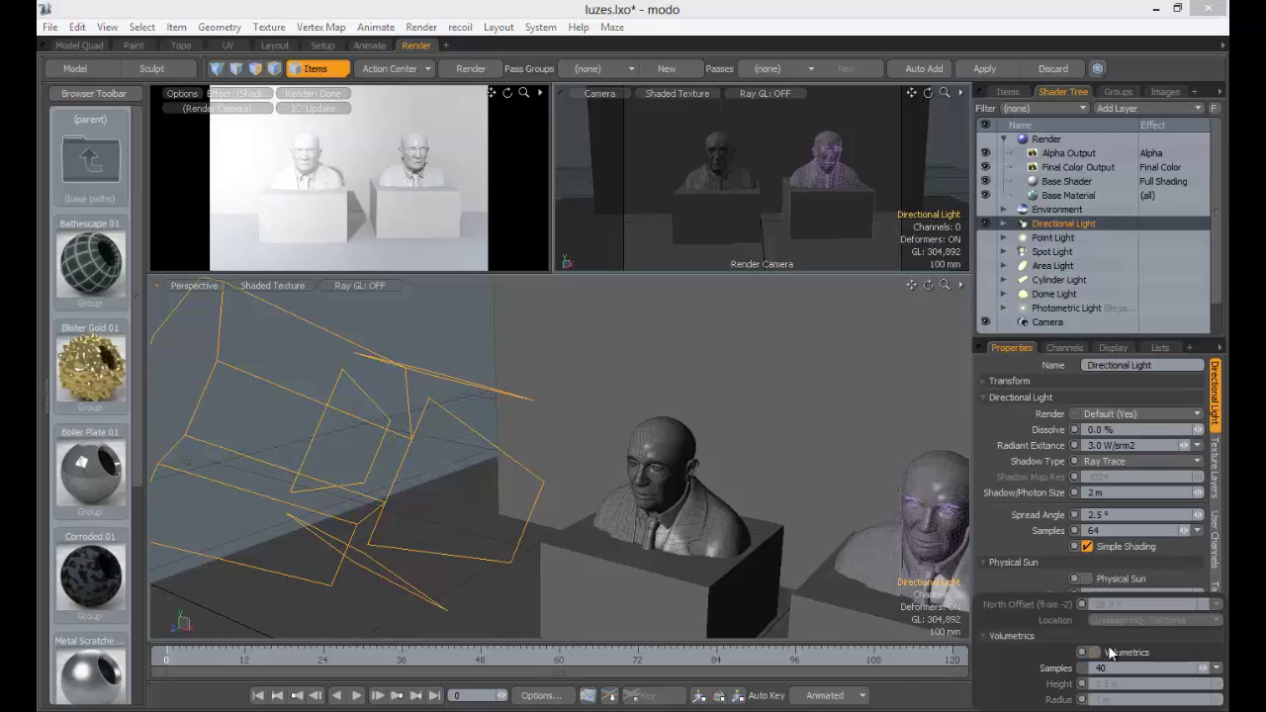
click(316, 208)
key(ctrl+space)
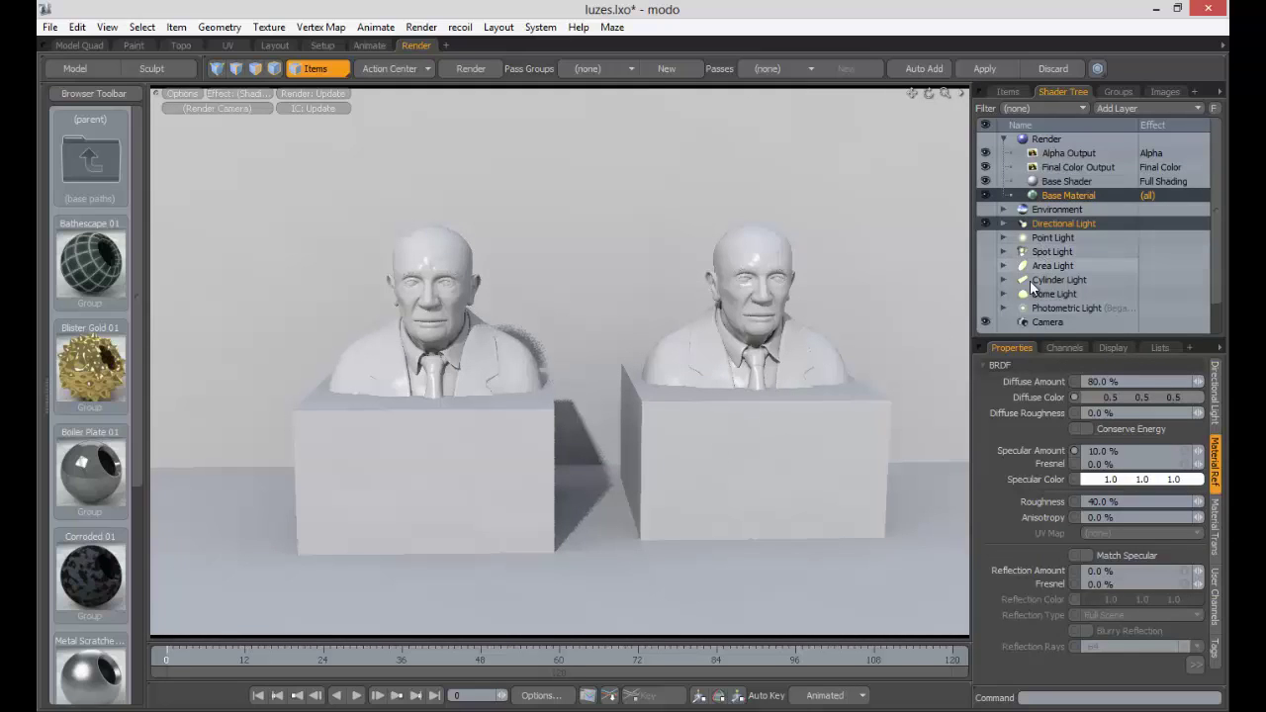
Step: Light the busts with only the area light, return to the multi-view layout and reselect the area light
click(1053, 266)
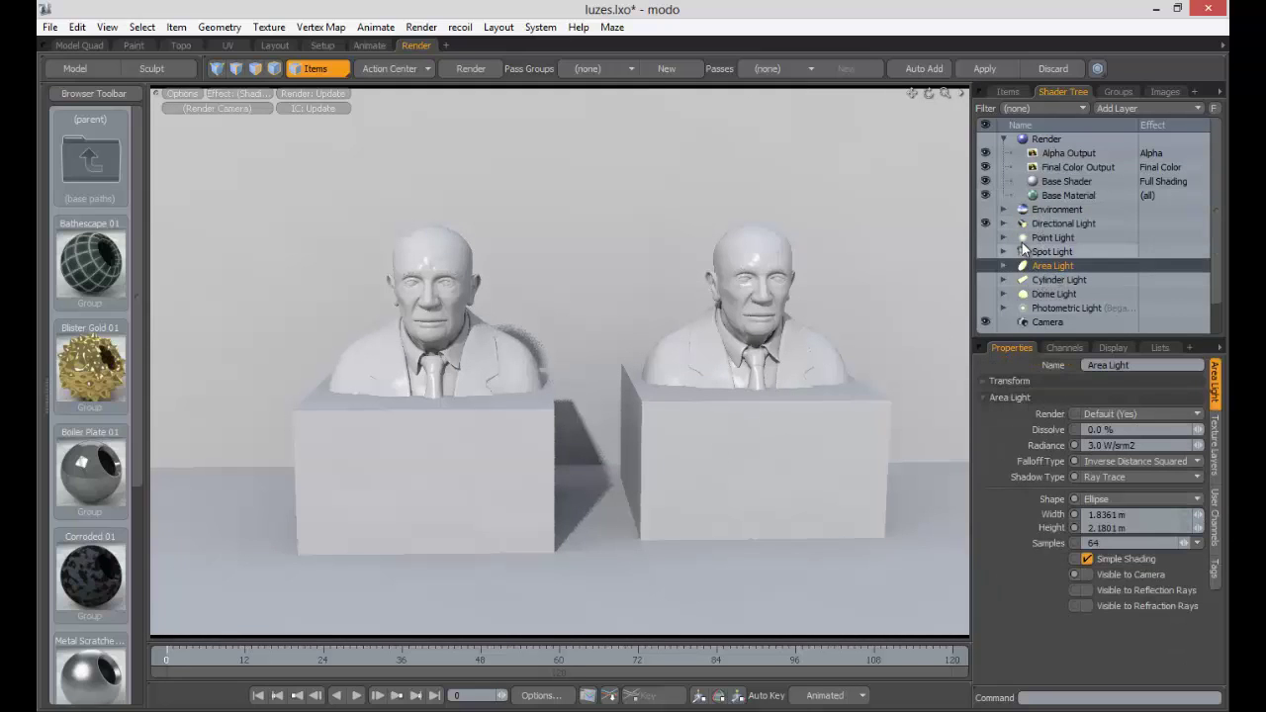
click(985, 266)
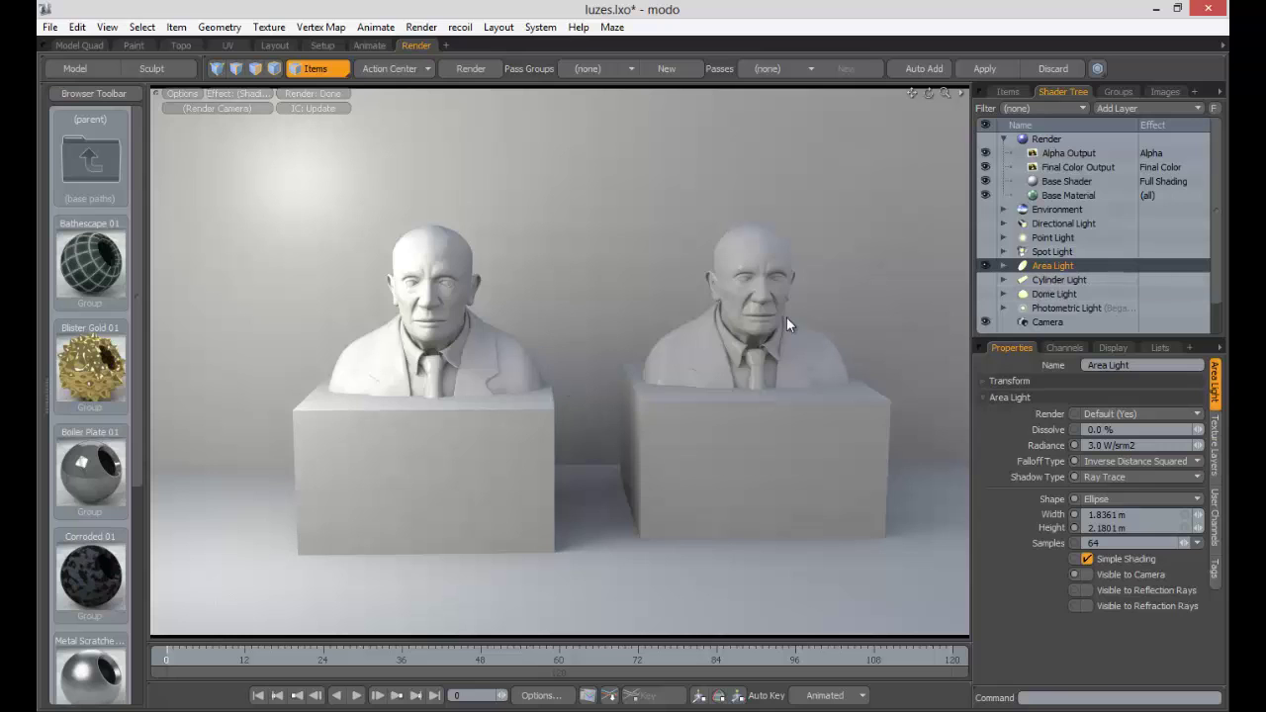
click(682, 295)
key(KP_0)
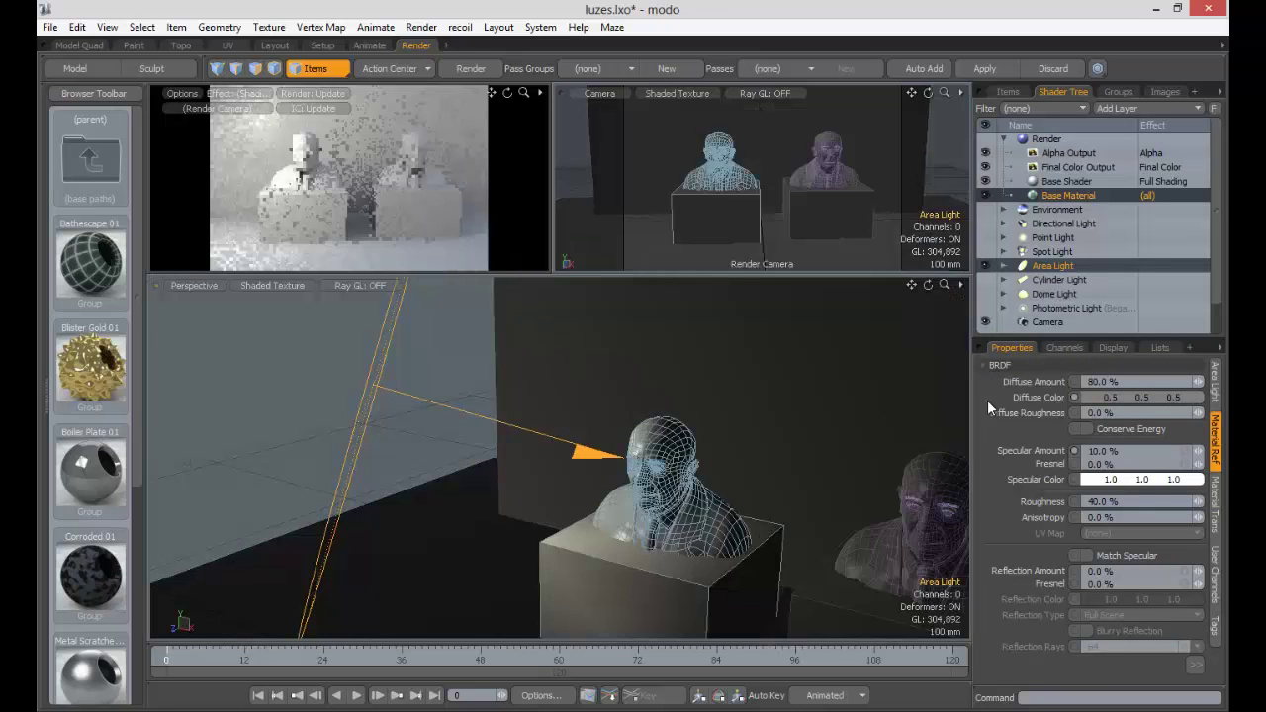
click(1067, 270)
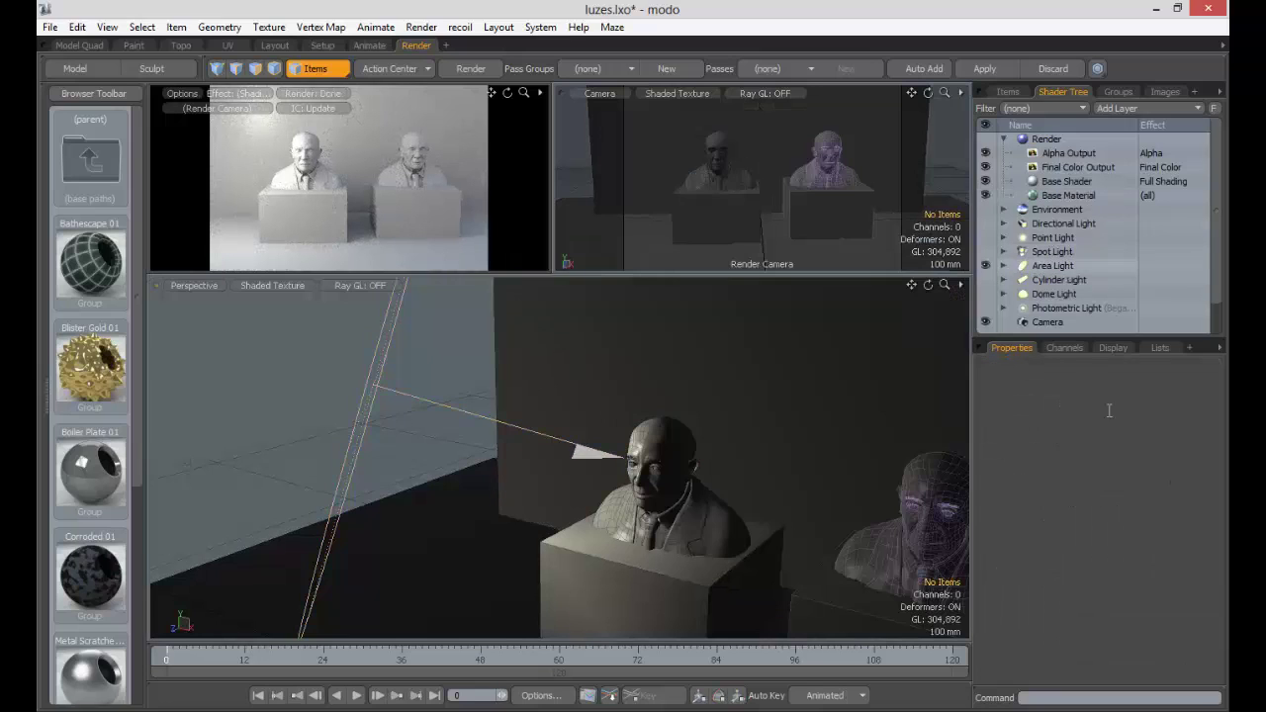
click(1052, 265)
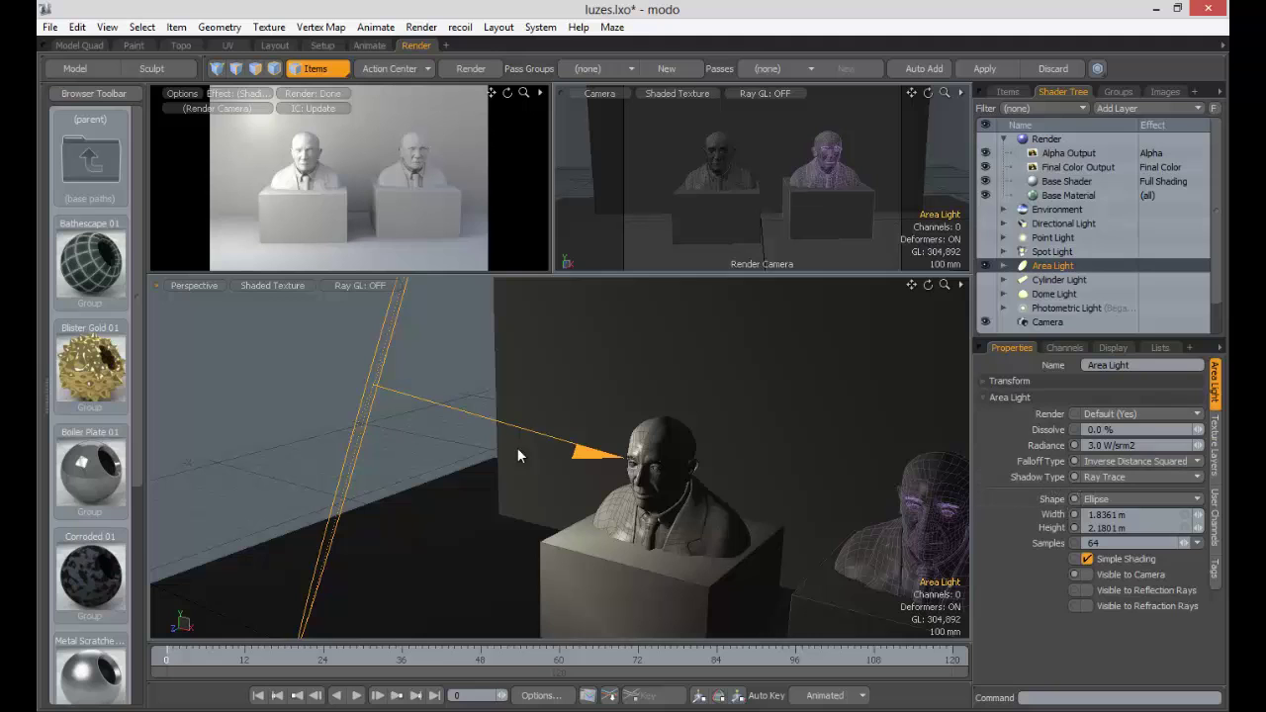
Step: Change the area light's shape to Rectangle for comparison and return it to Ellipse
ctrl+alt+drag(509, 451, 440, 462)
alt+drag(440, 462, 495, 438)
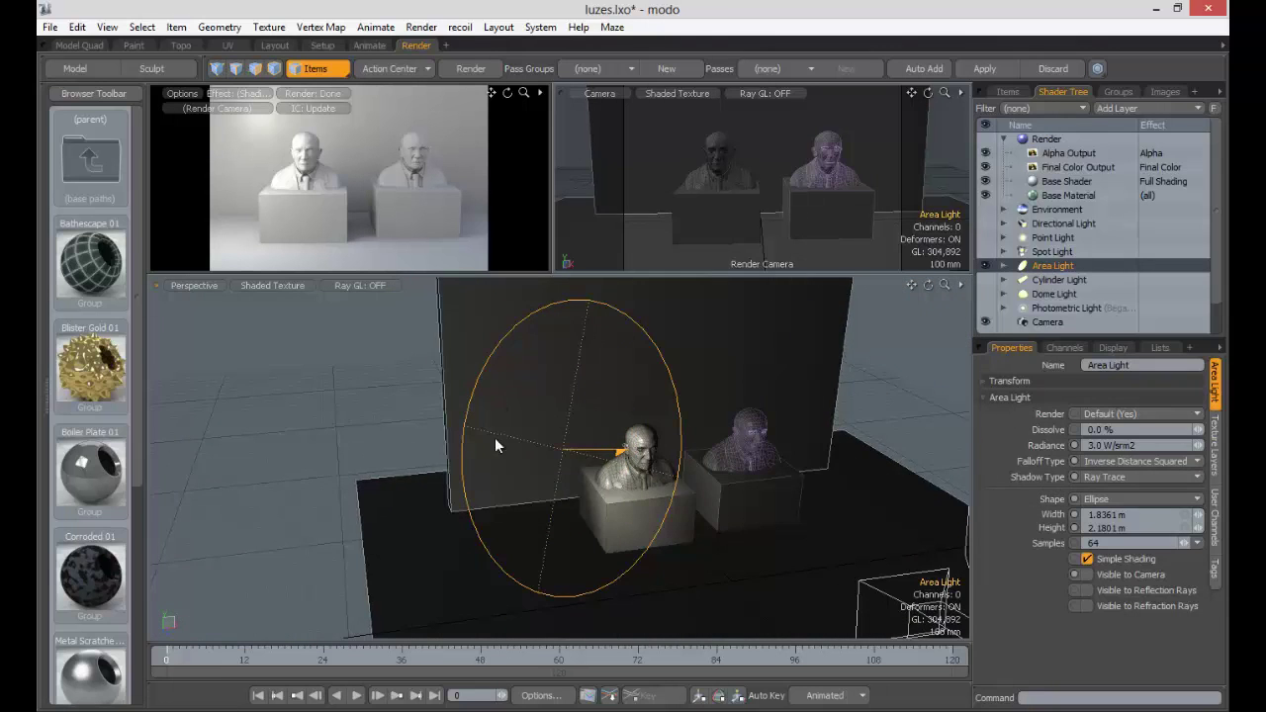
click(1099, 499)
click(1104, 487)
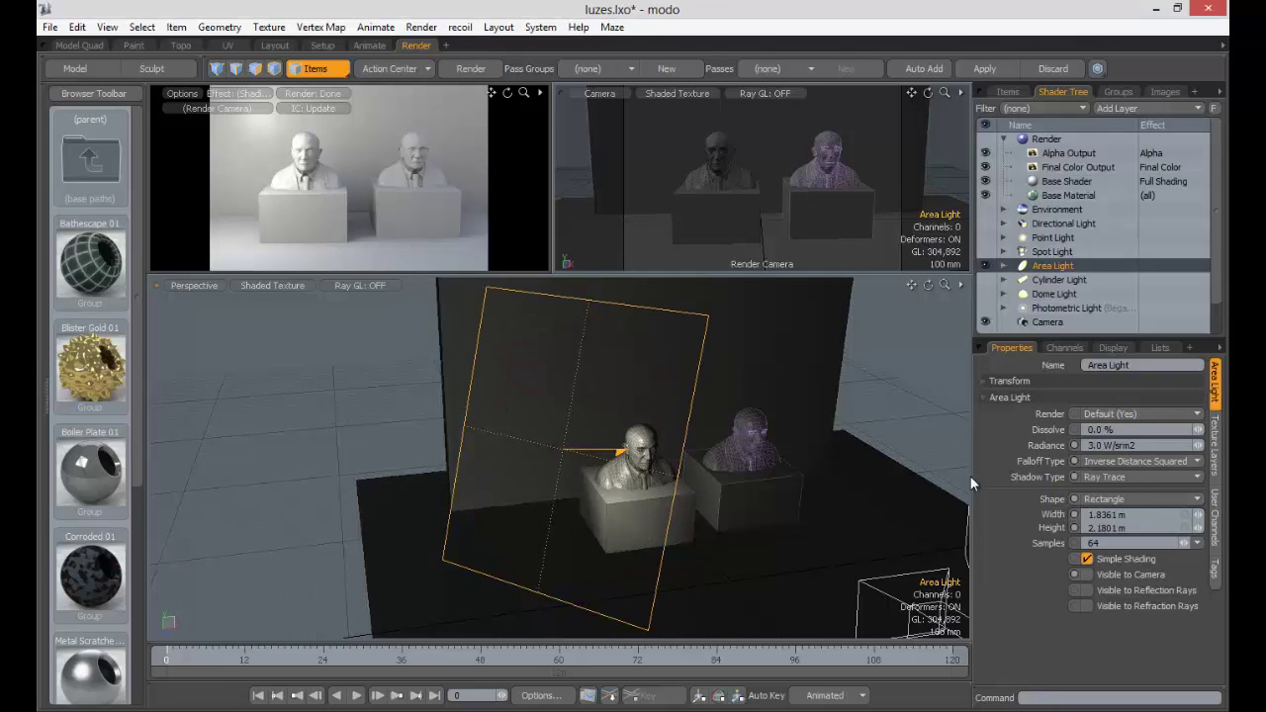
click(1127, 499)
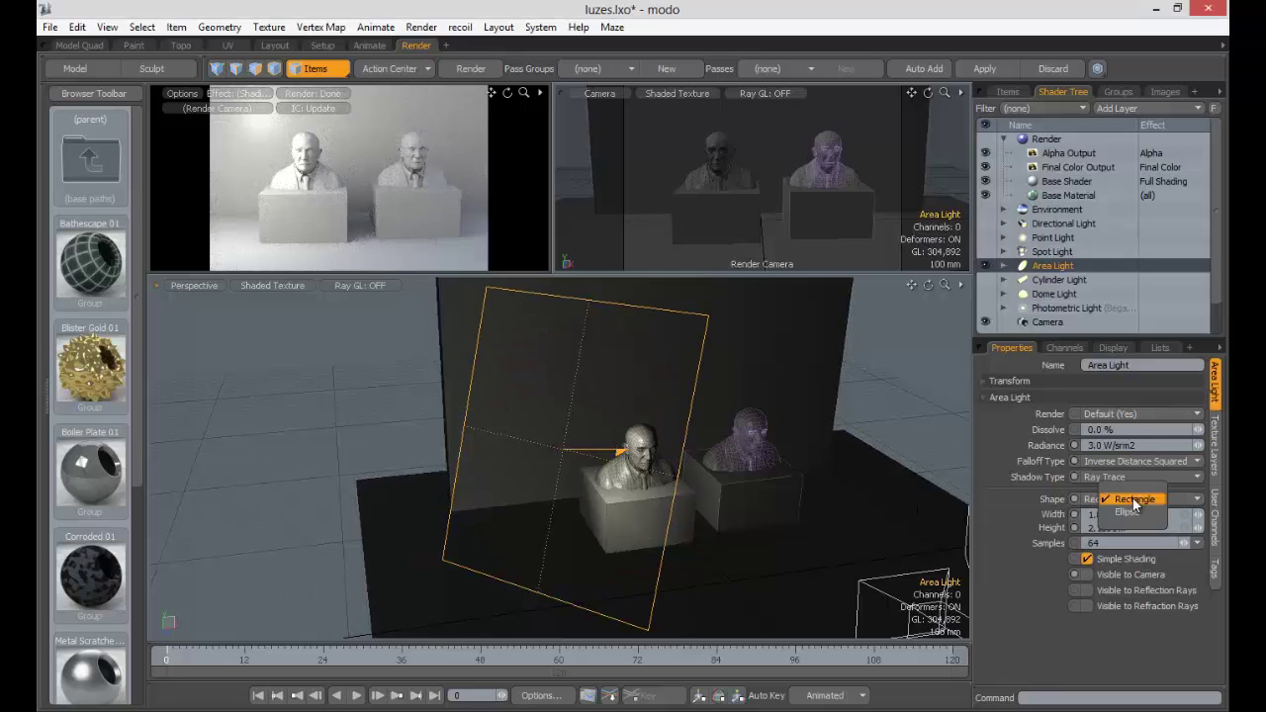
click(1118, 513)
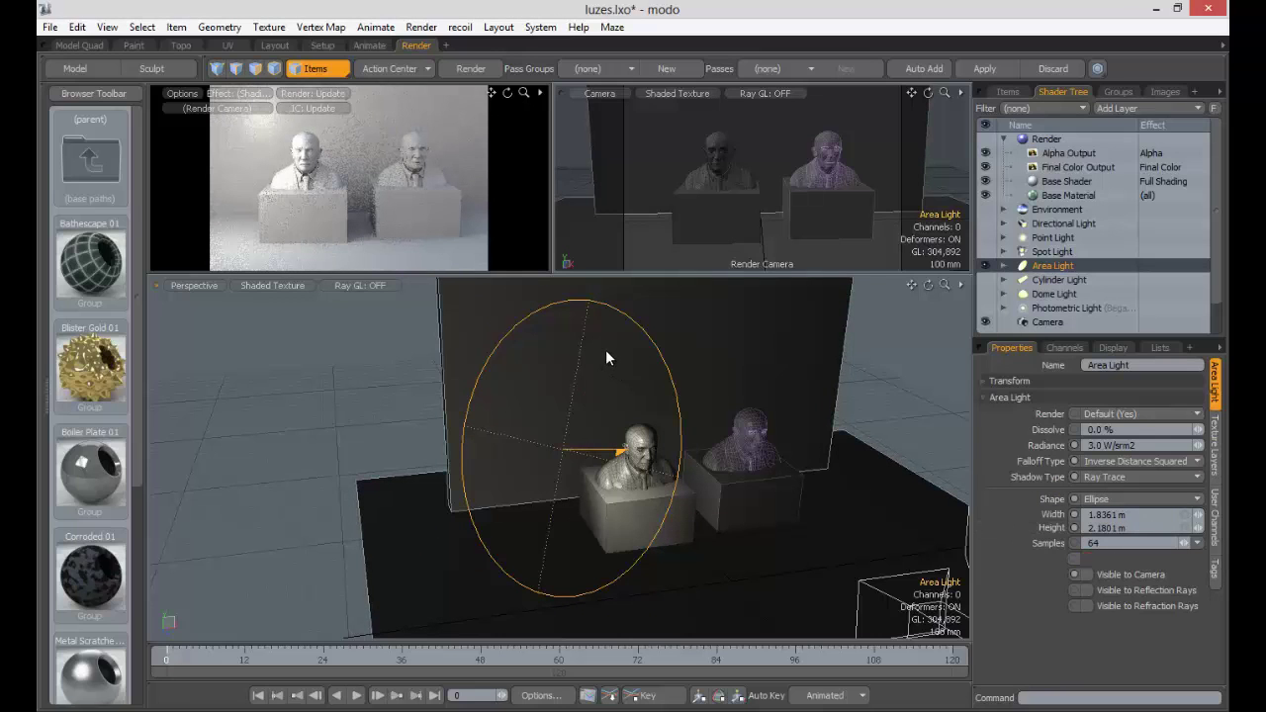
Step: Adjust the area light with the Transform tool and inspect how it is placed relative to the original bust
key(y)
drag(464, 426, 461, 465)
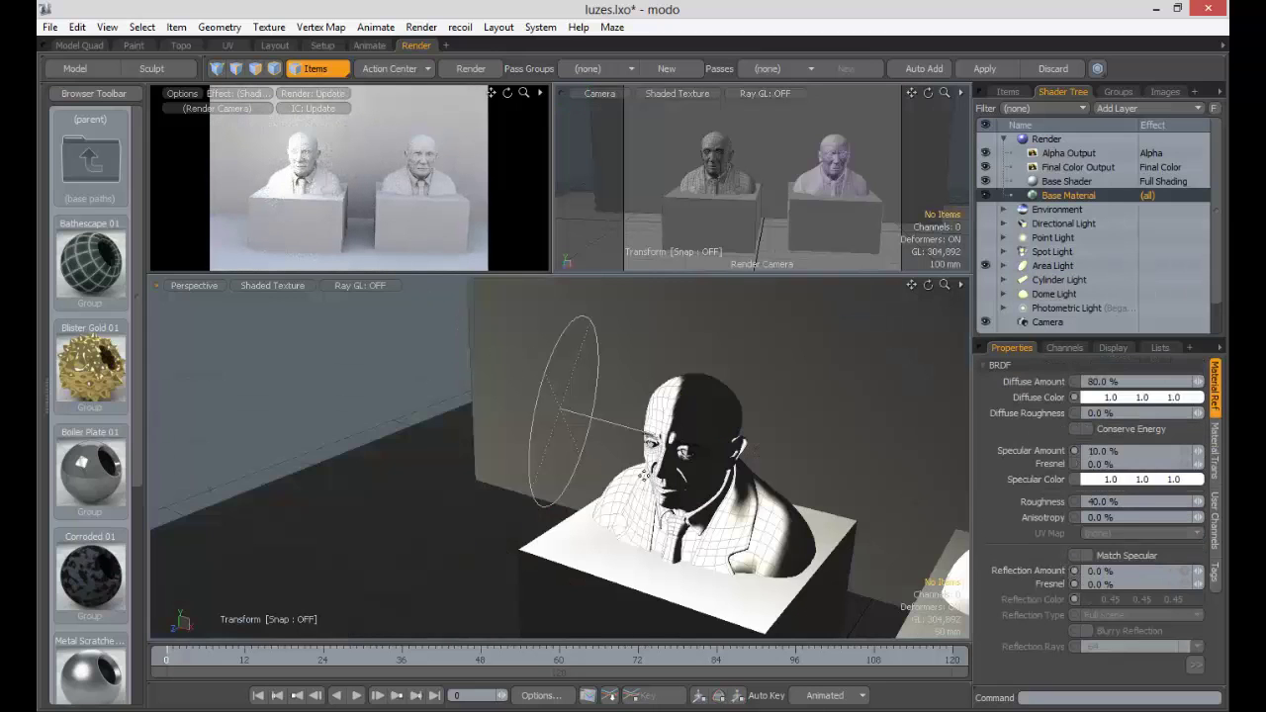
alt+drag(644, 476, 532, 355)
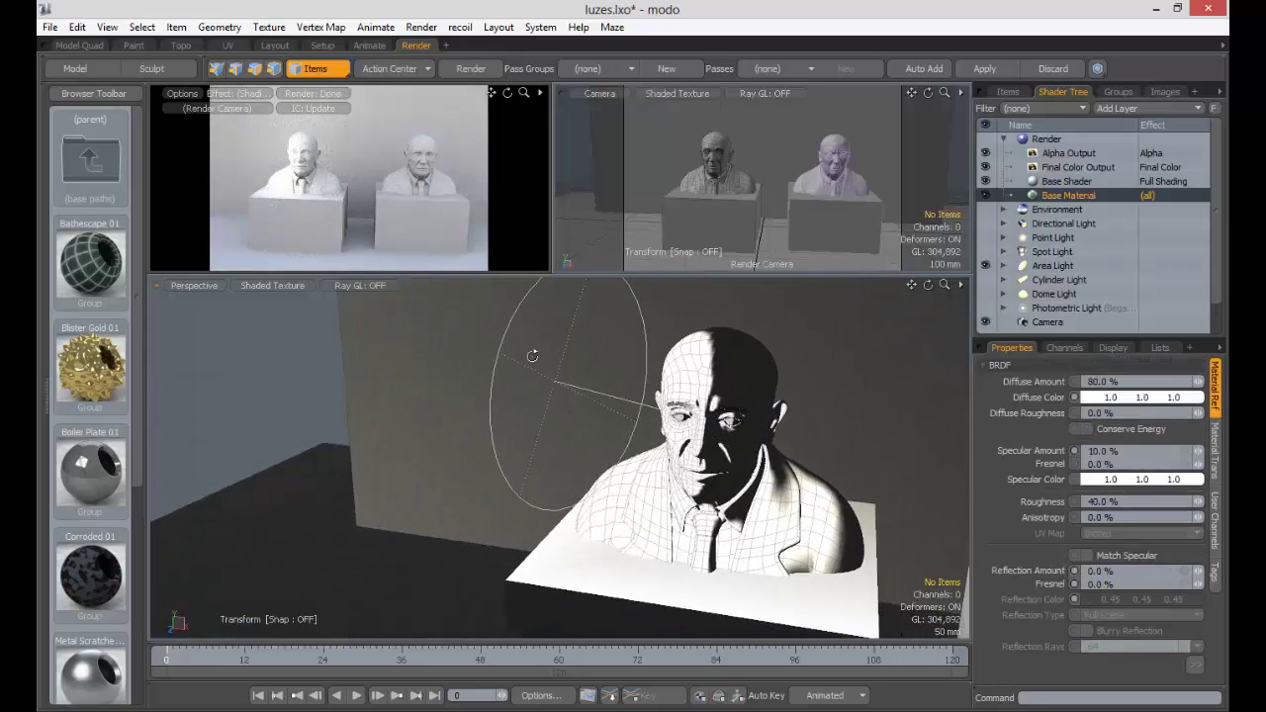
click(631, 360)
alt+drag(746, 434, 543, 291)
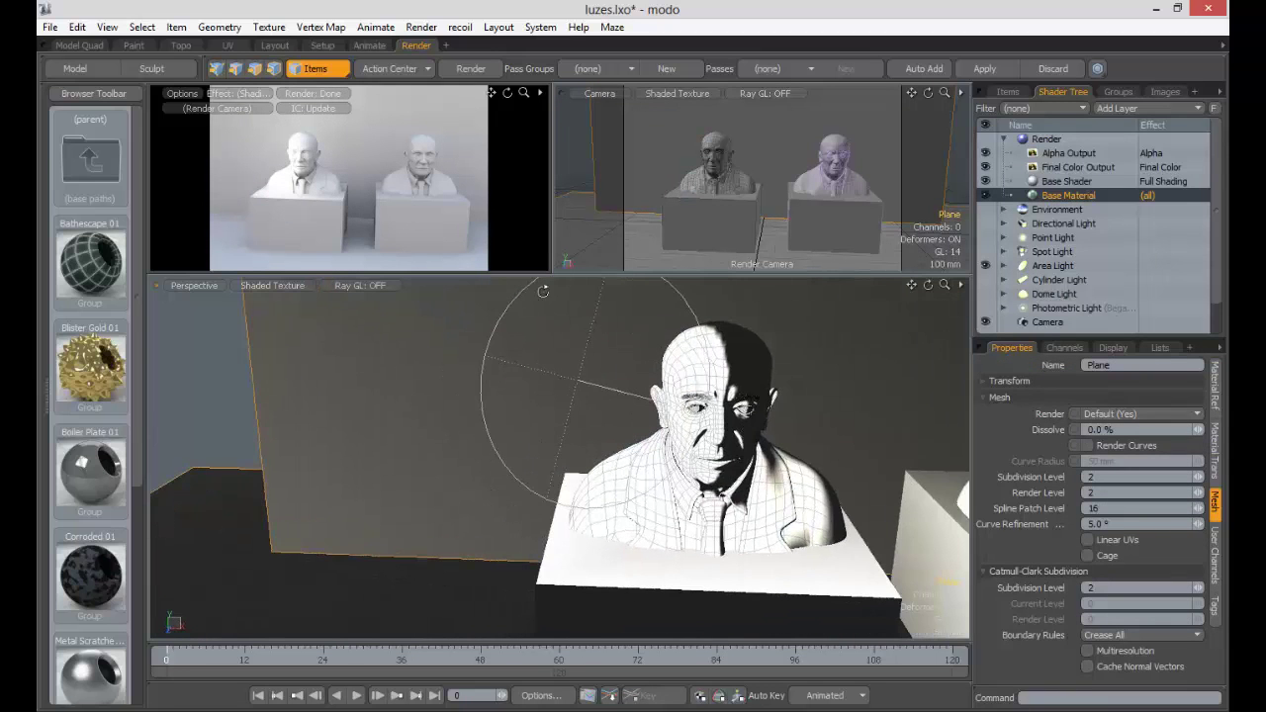
Step: Enlarge the render preview to examine the area light's shading on both busts, and restore the multi-view layout
click(308, 157)
key(KP_0)
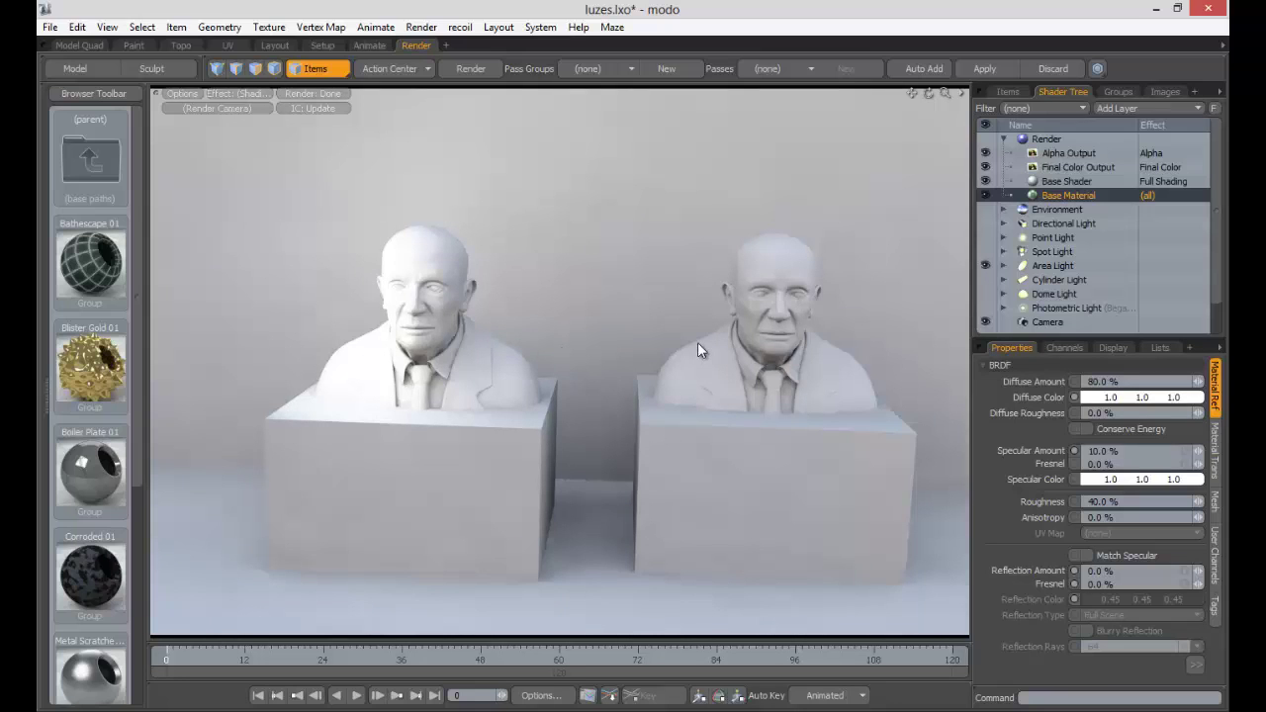
key(ctrl+space)
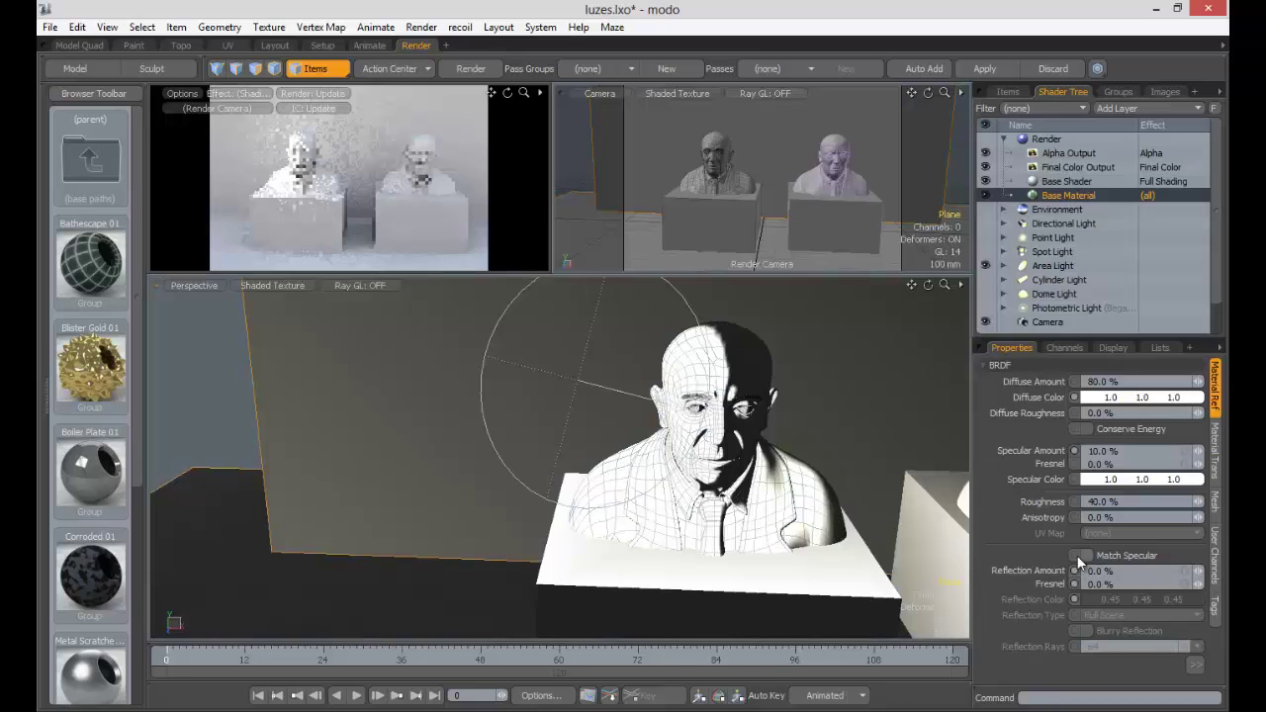
Step: Make the area light visible to the camera and frame its ellipse beside the bust in an enlarged render preview
key(Escape)
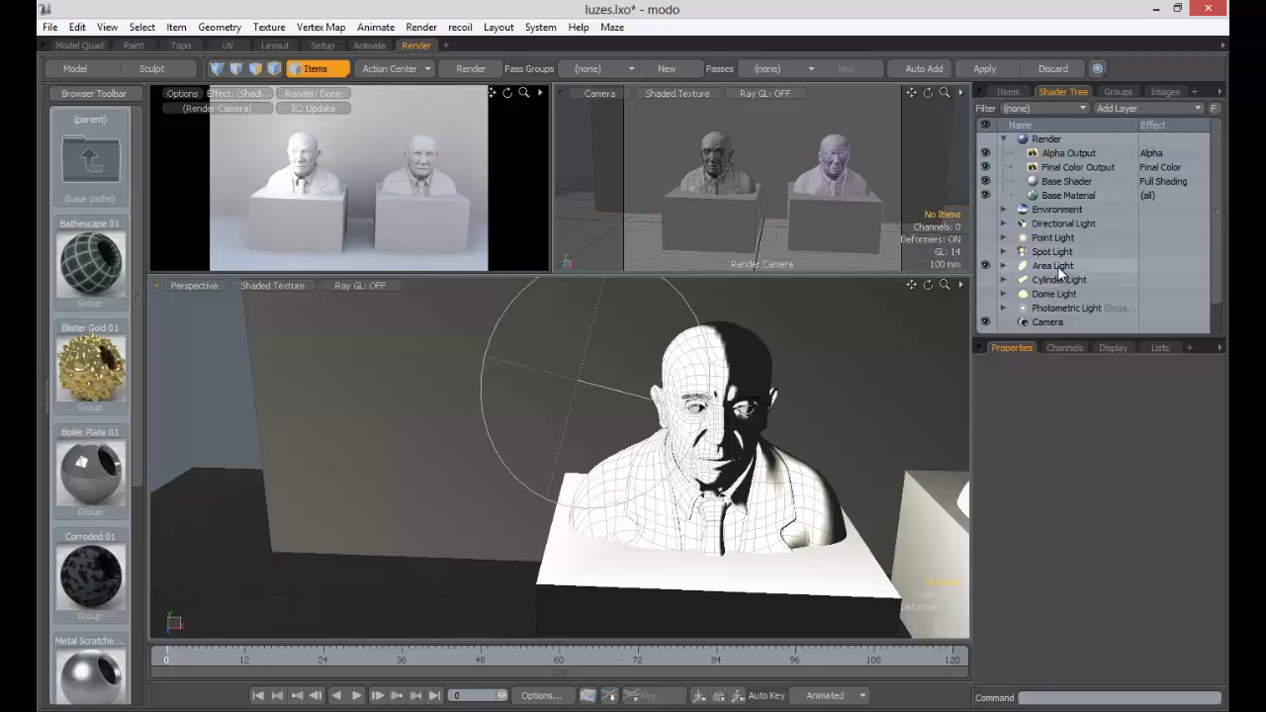
click(1056, 267)
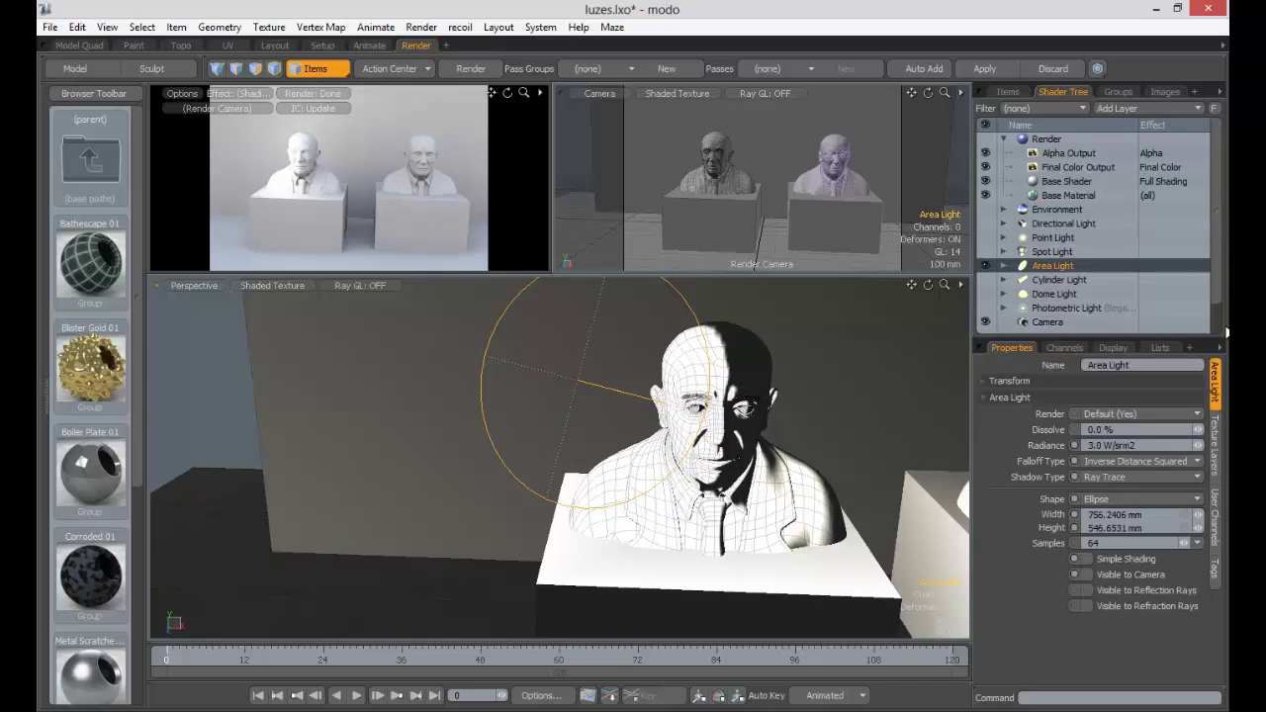
drag(1217, 295, 1217, 321)
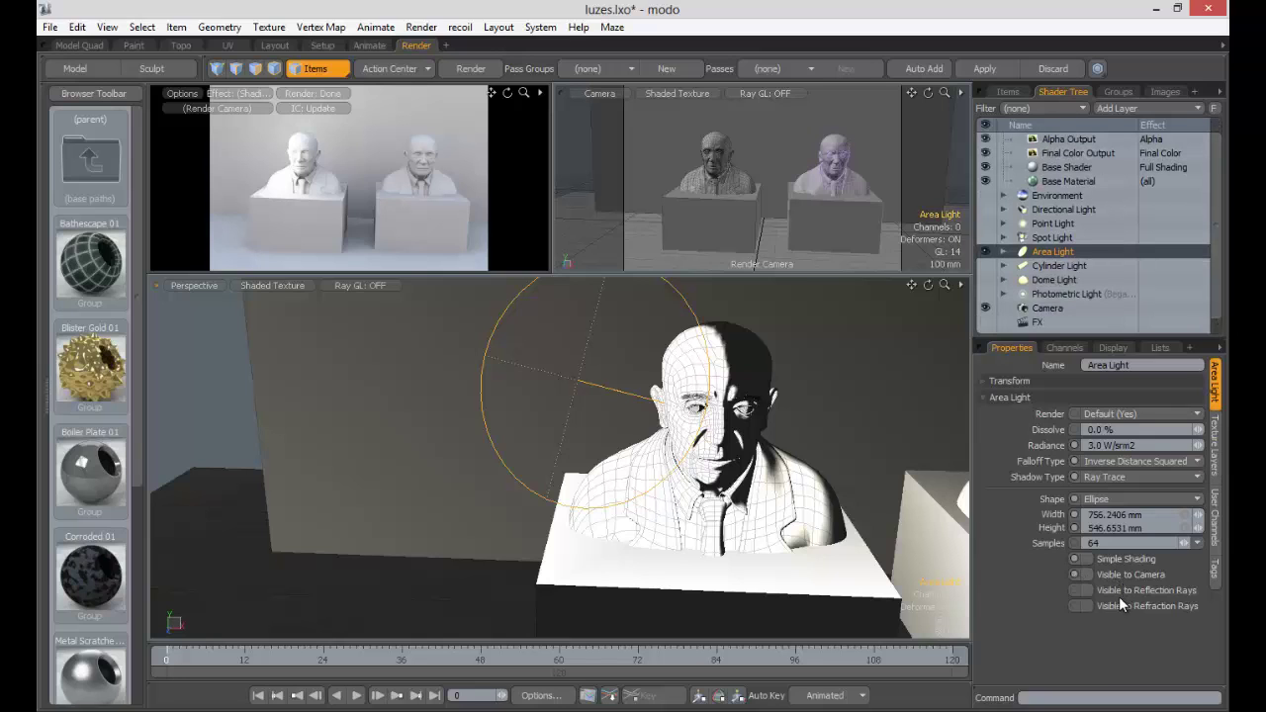
click(1087, 574)
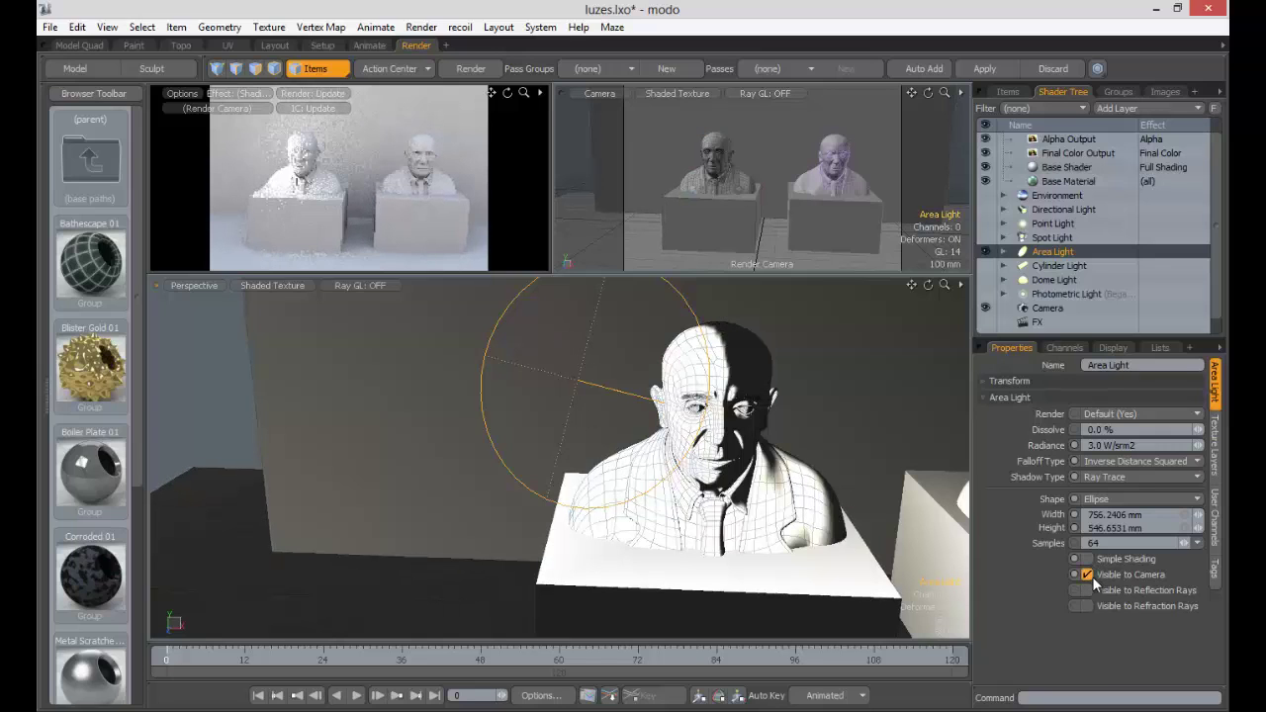
click(373, 163)
alt+drag(435, 189, 406, 155)
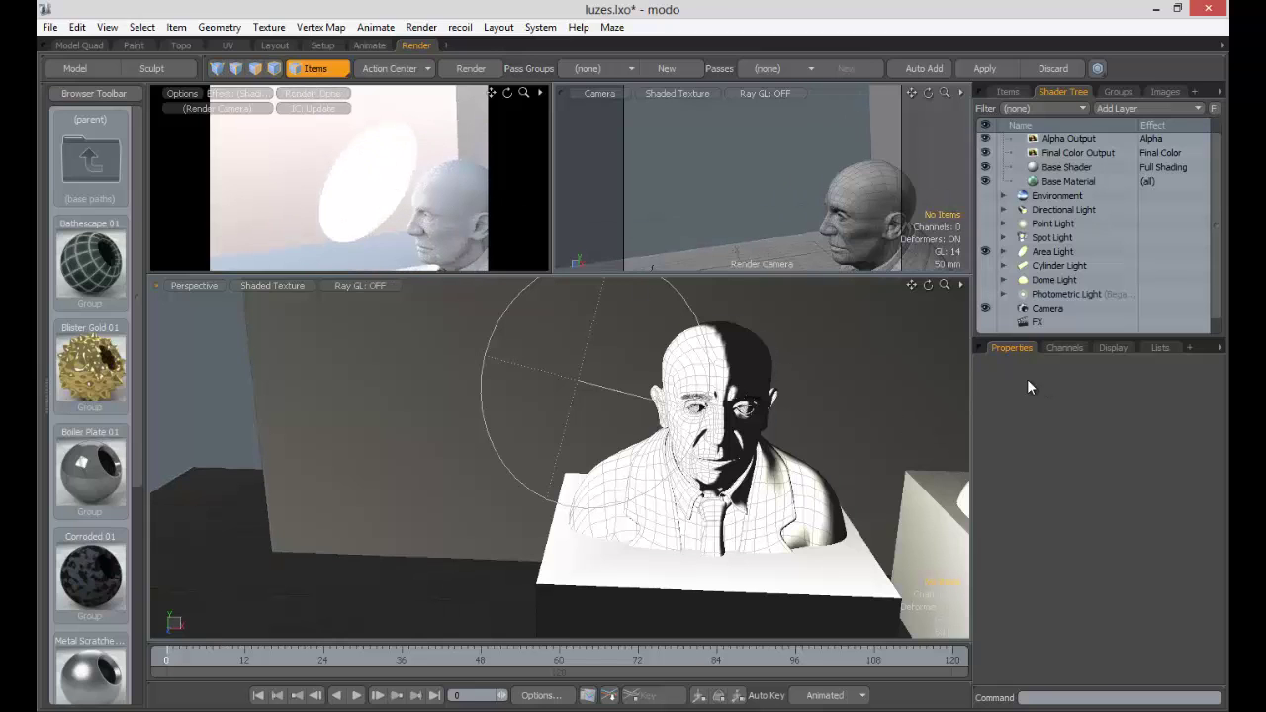
key(KP_0)
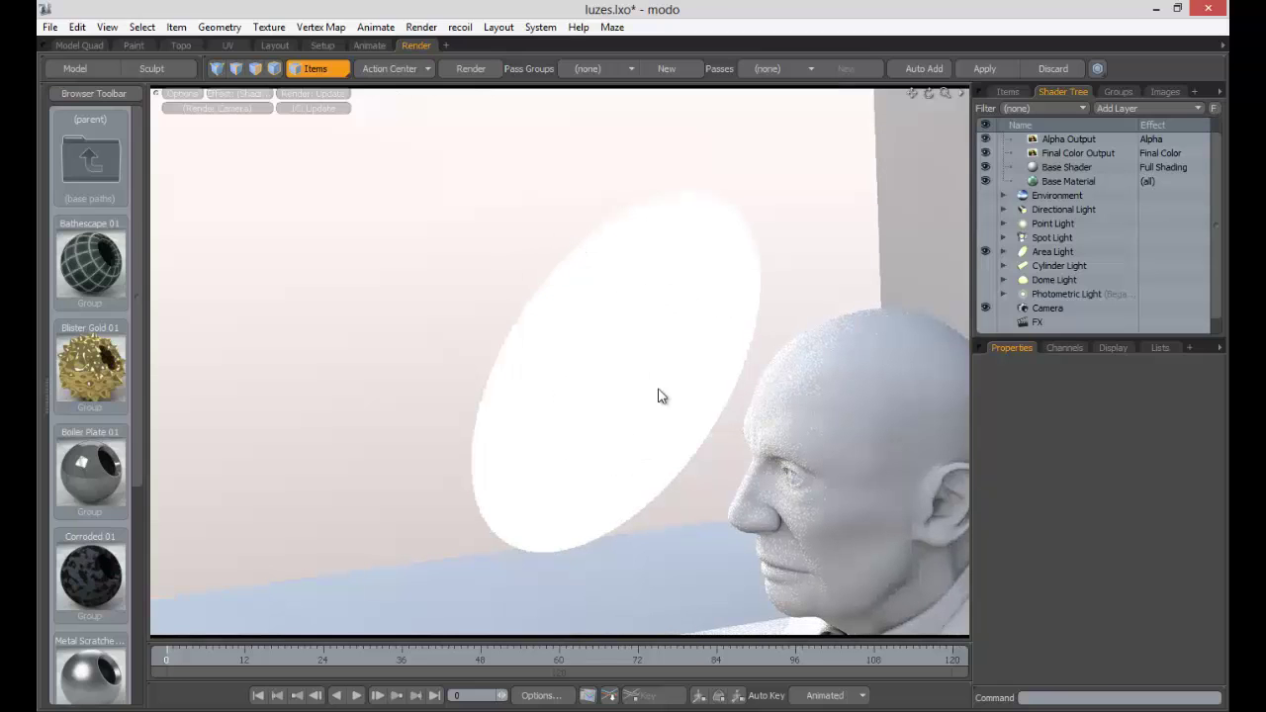
Step: Reselect the area light and turn off its camera visibility to compare the render
click(1054, 264)
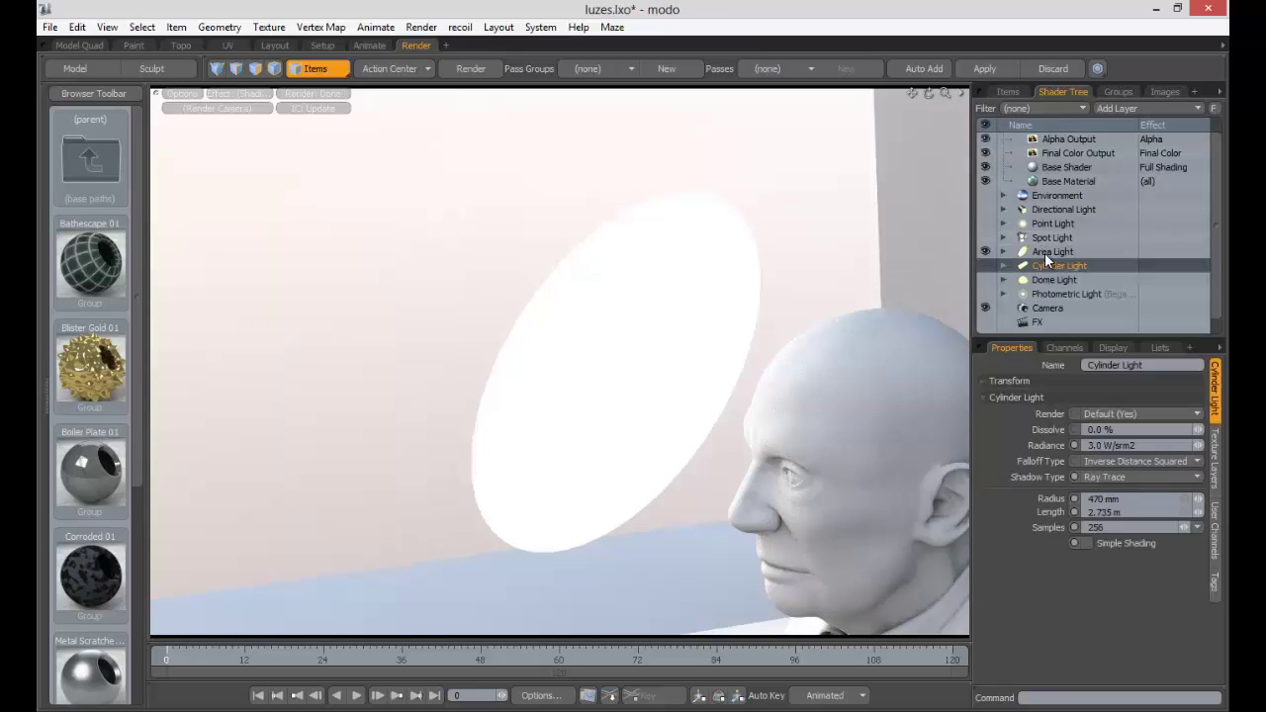
click(1050, 253)
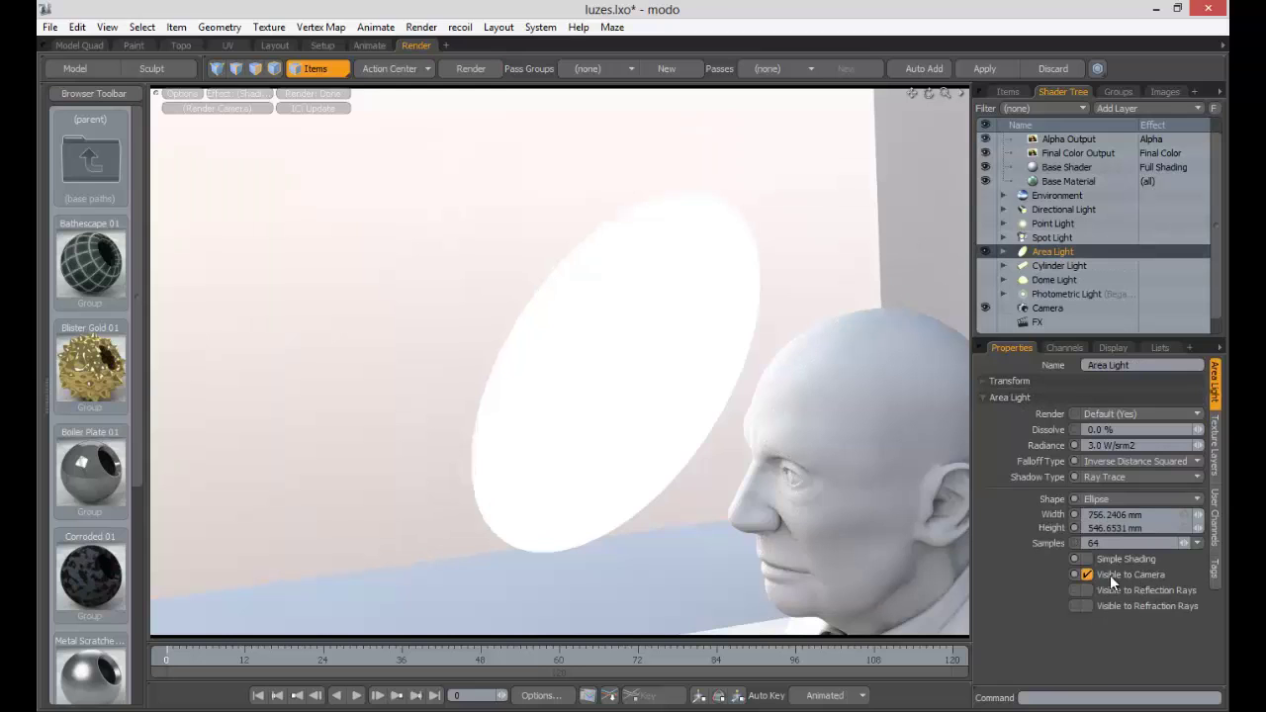
click(1092, 575)
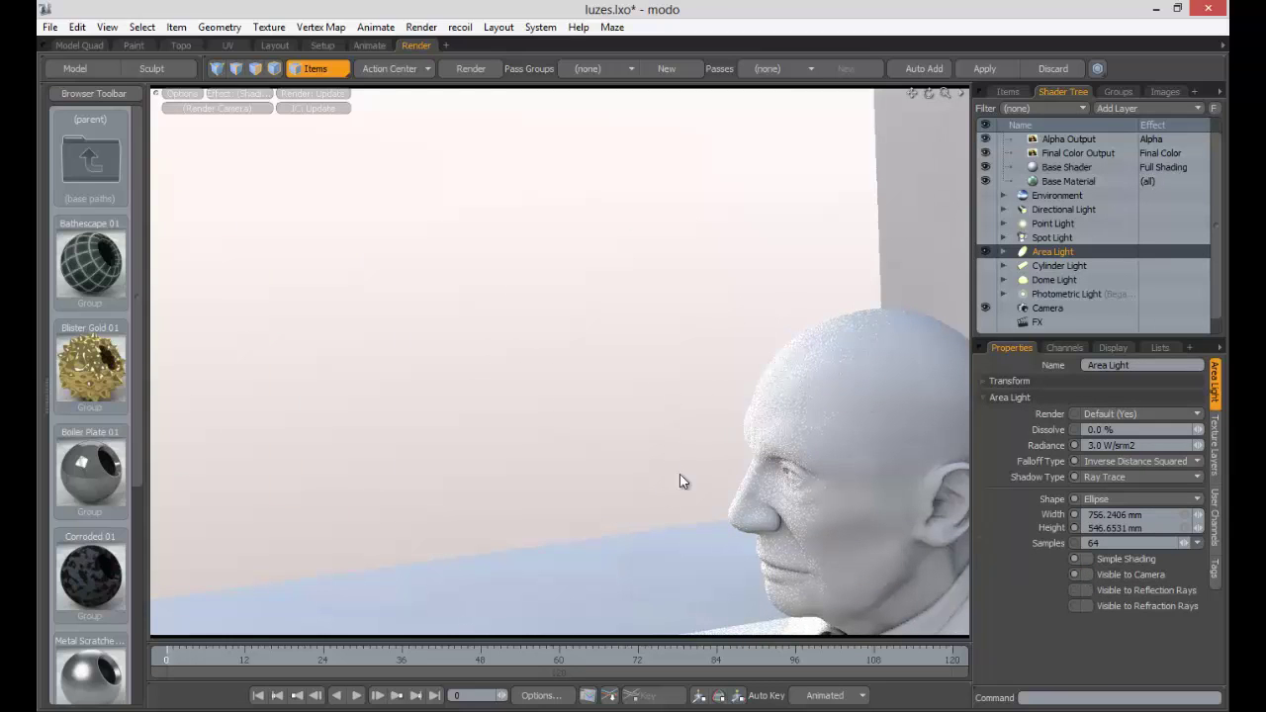
Step: Make the area light visible to reflection and refraction rays, and toggle its camera visibility on and off
click(1086, 590)
click(1088, 605)
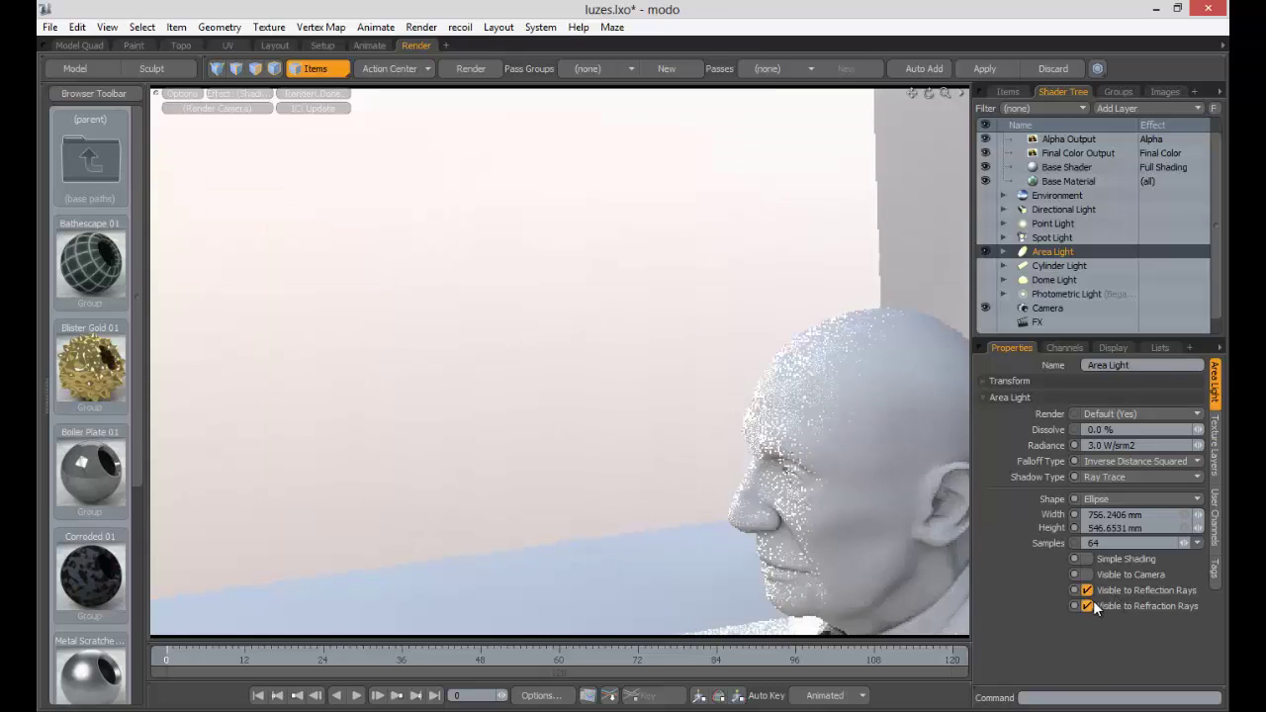
click(1088, 575)
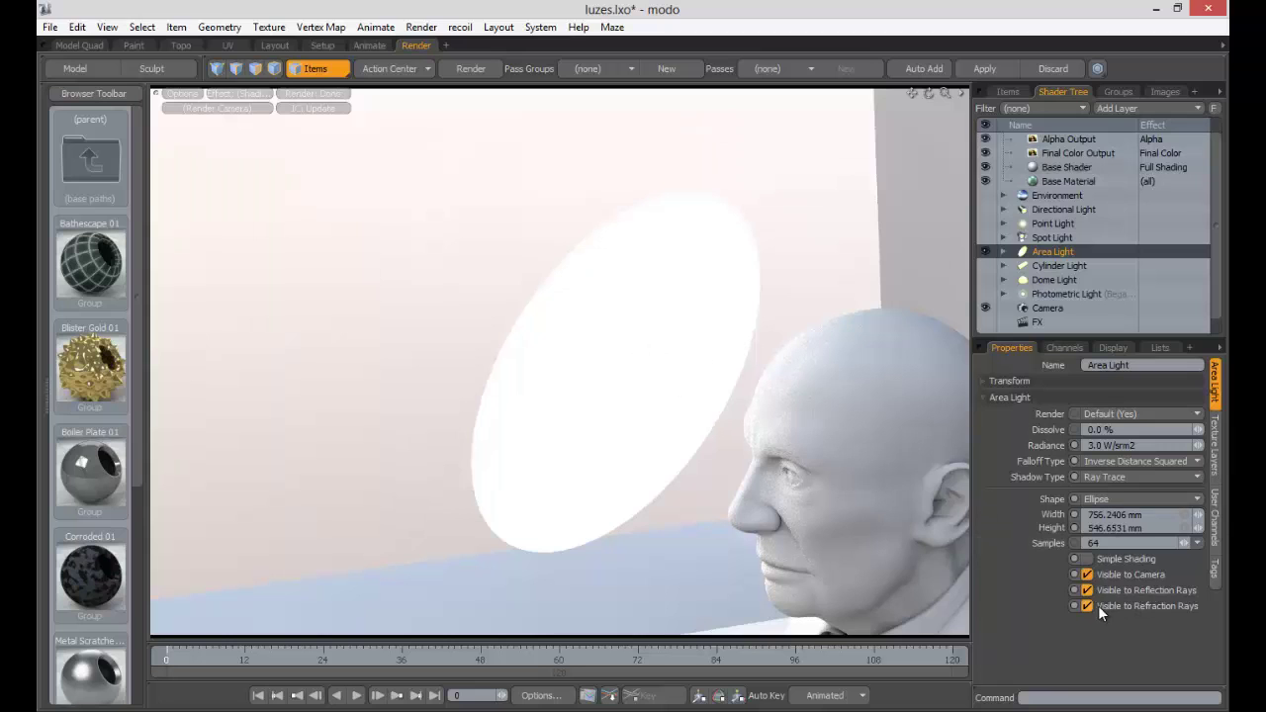
click(1089, 573)
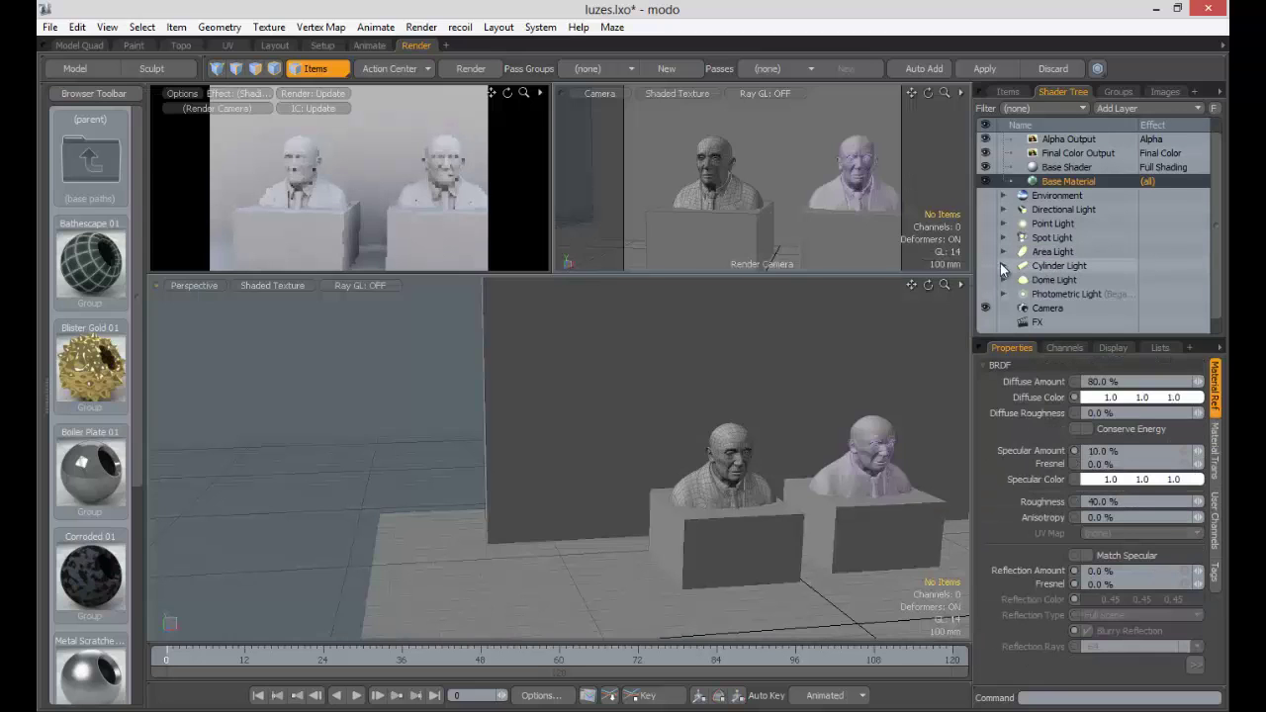
Step: Light the busts with only the cylinder light and view its whole shape in the scene
click(1056, 267)
click(985, 265)
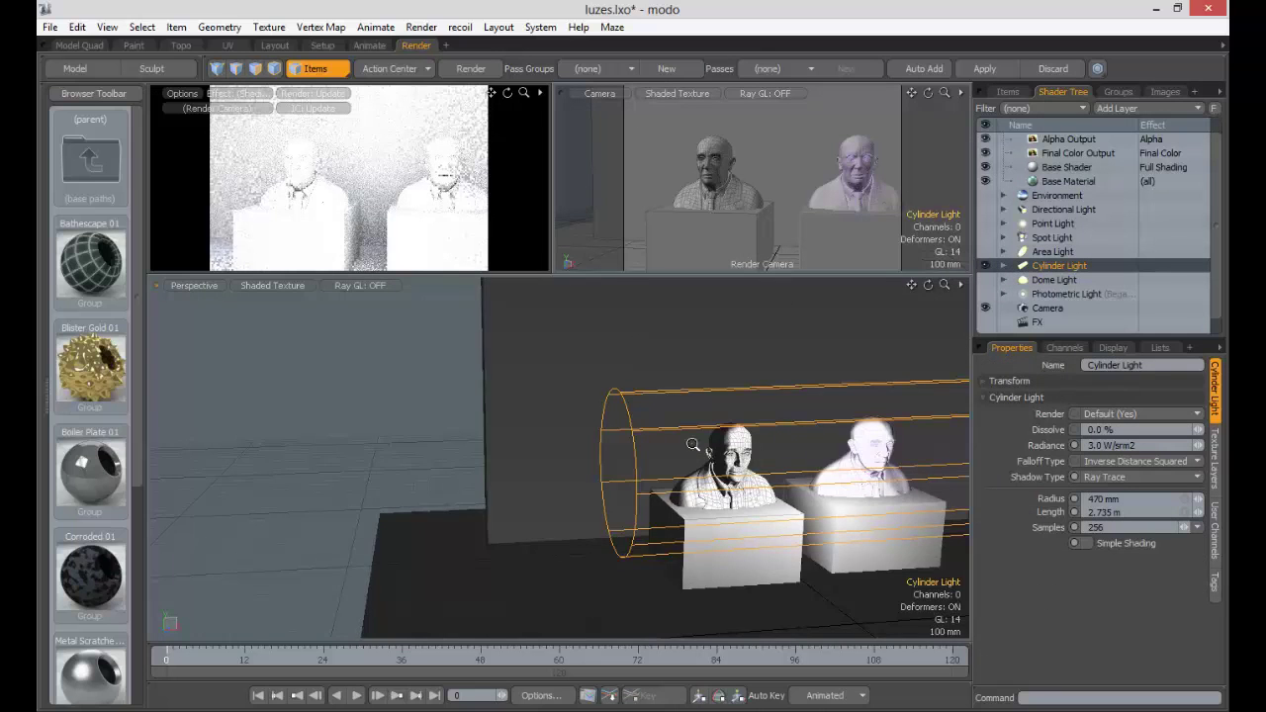
scroll(692, 444, down, 4)
alt+drag(676, 439, 574, 441)
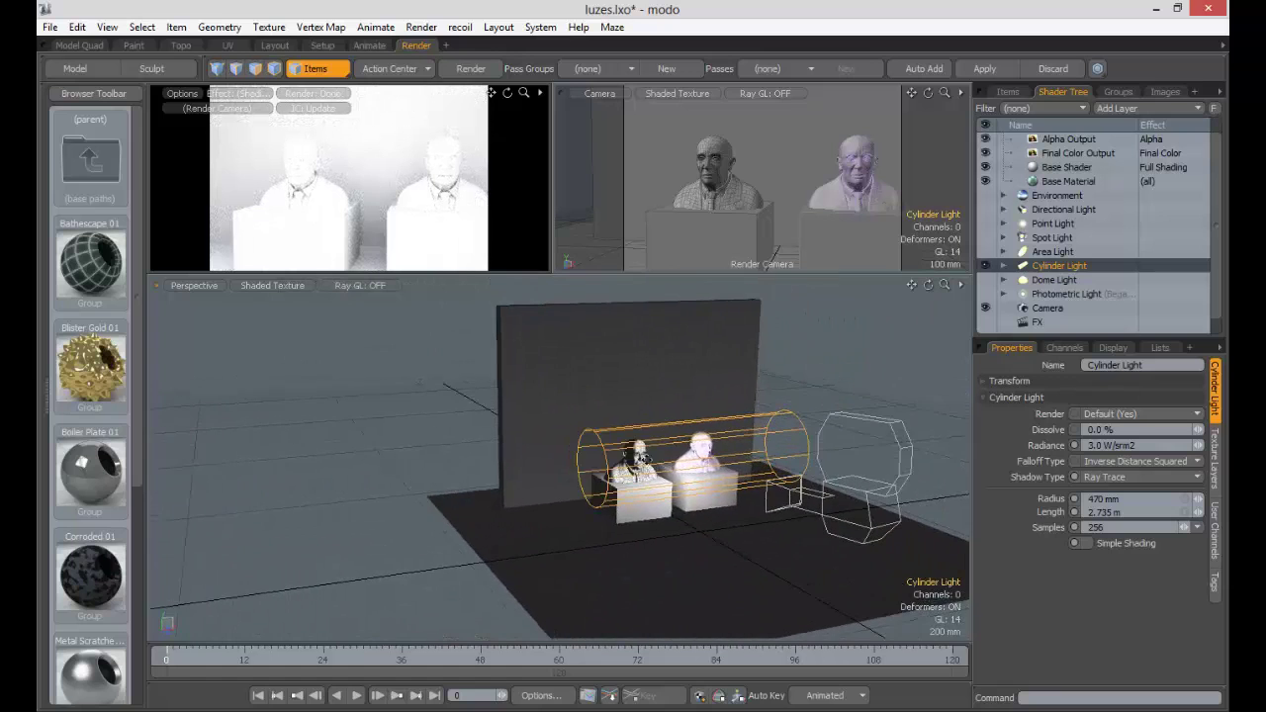
mouse_move(666, 463)
alt+mouse_down()
mouse_move(798, 455)
mouse_move(673, 443)
alt+mouse_up()
Step: Shrink the cylinder light to a radius of about 185 mm and a length of about 2.655 m with the Transform tool
key(w)
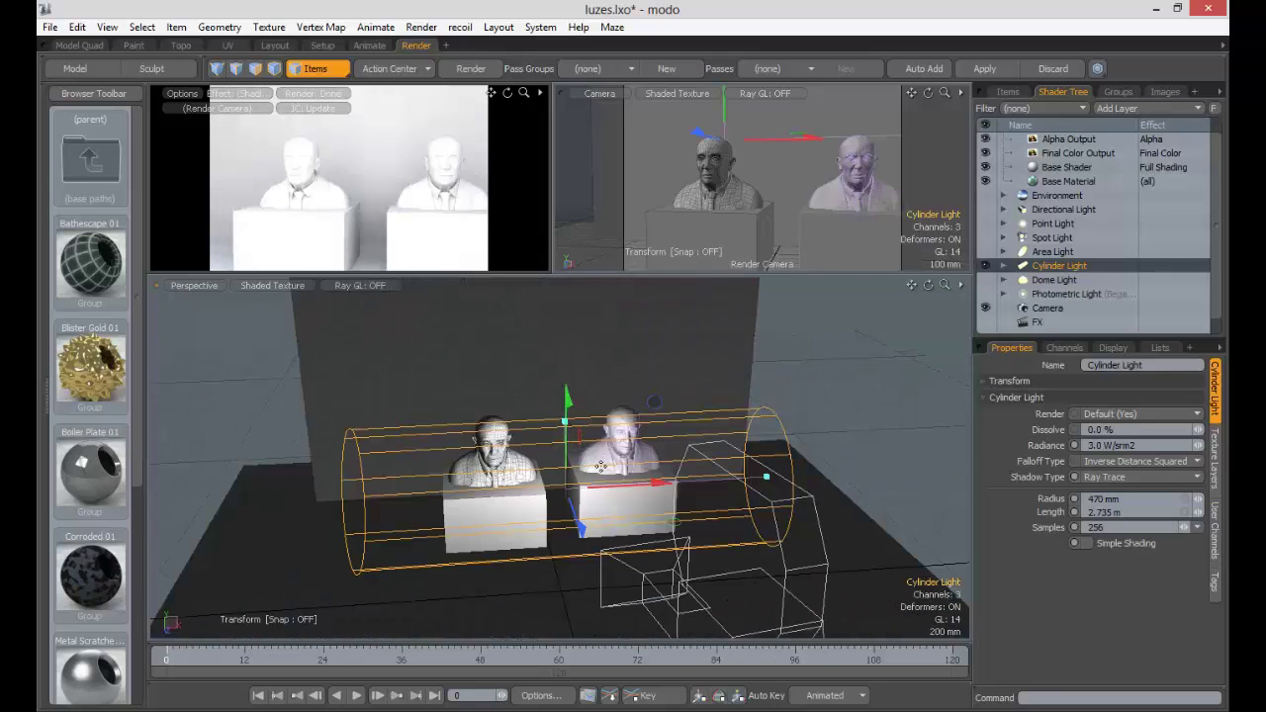
alt+drag(565, 424, 878, 450)
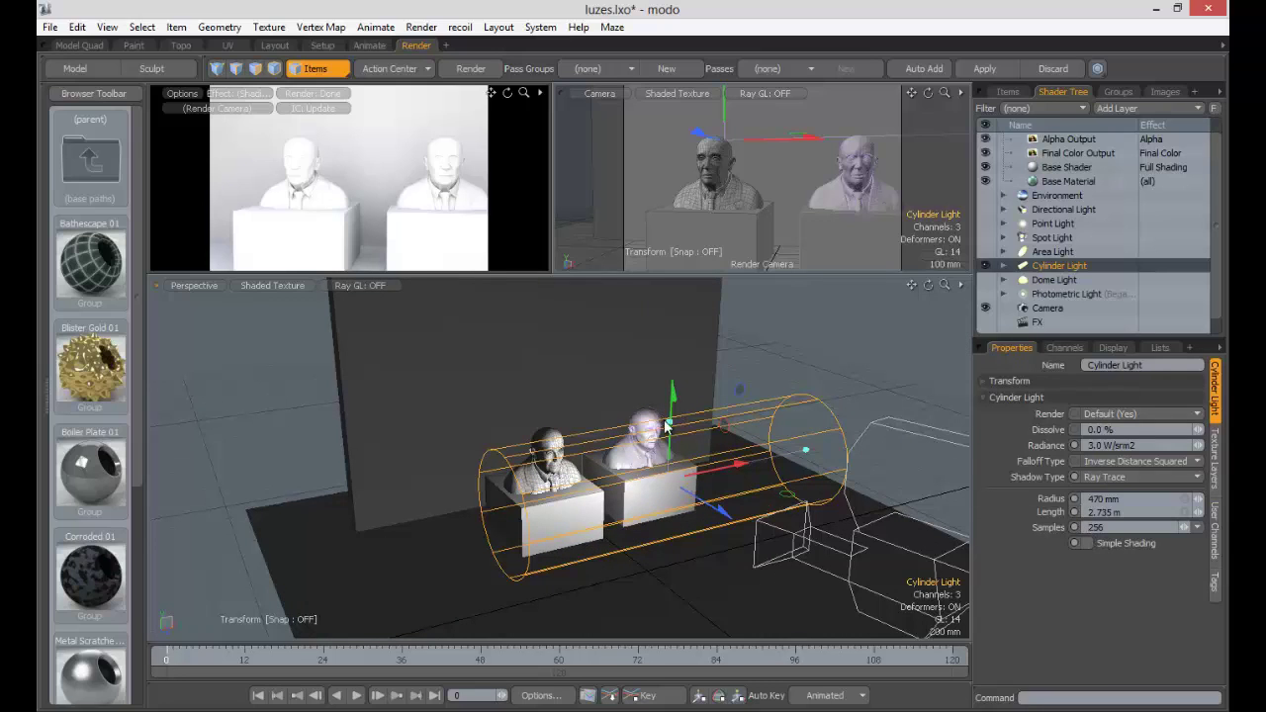
drag(666, 425, 669, 456)
drag(806, 450, 803, 451)
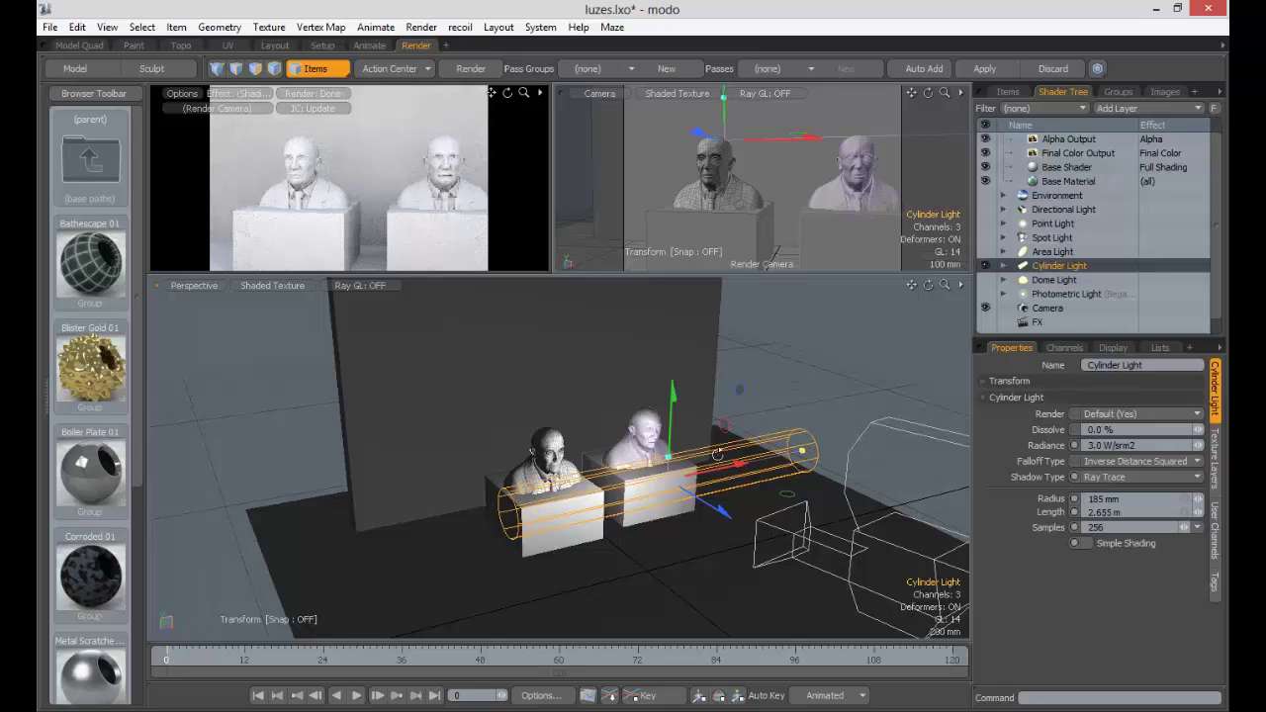
Step: Pull the render camera back from the busts and move the cylinder light between them and the wall
alt+drag(718, 455, 583, 423)
ctrl+alt+drag(732, 205, 625, 205)
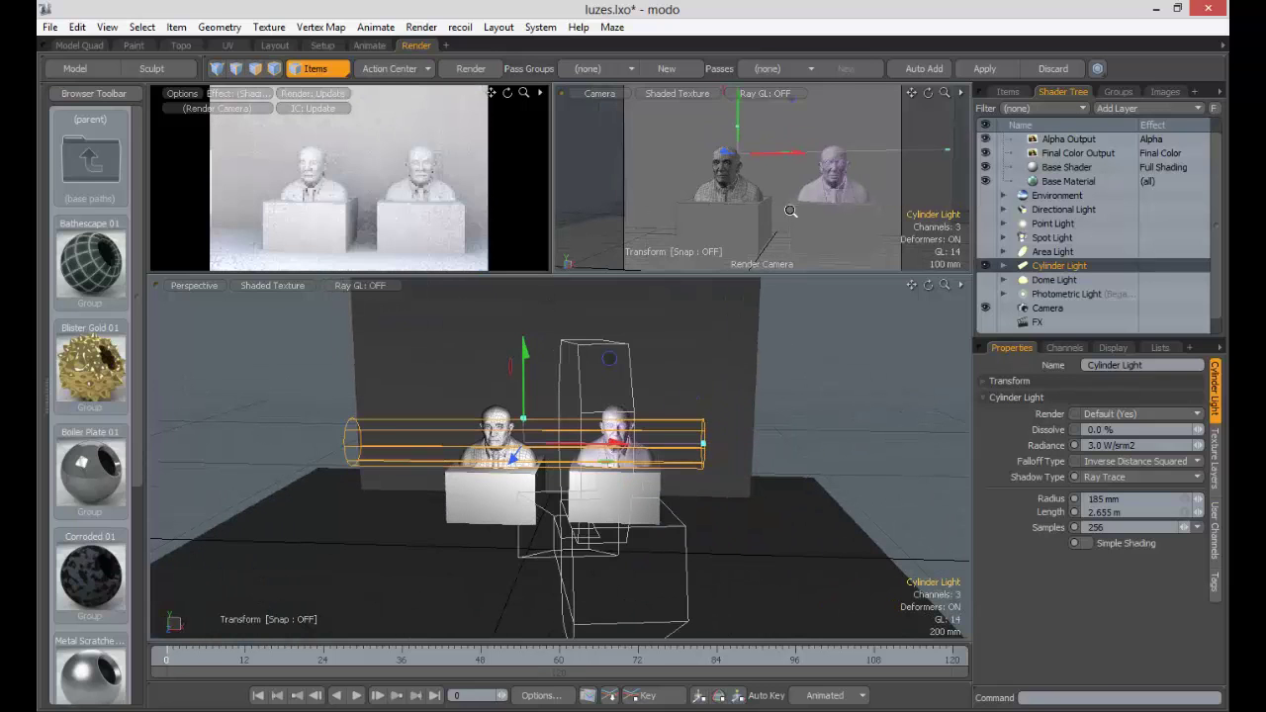
ctrl+alt+drag(790, 210, 757, 173)
alt+drag(572, 409, 376, 440)
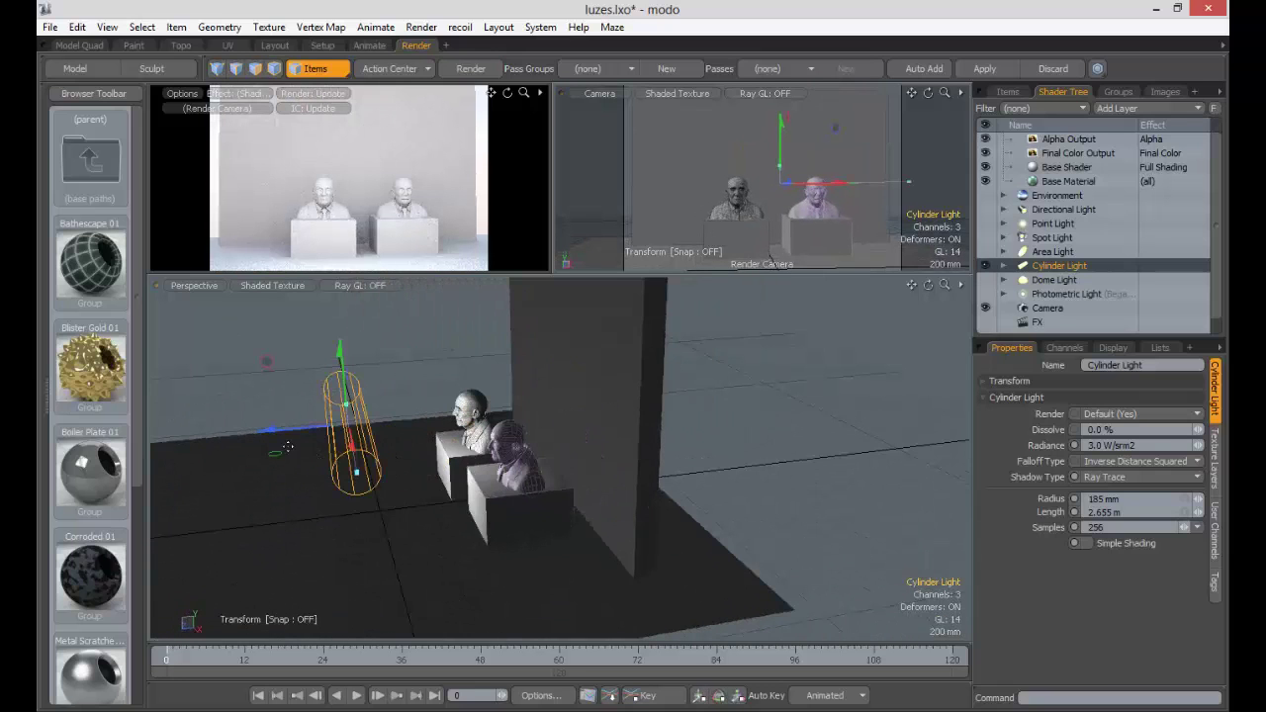
drag(271, 429, 573, 433)
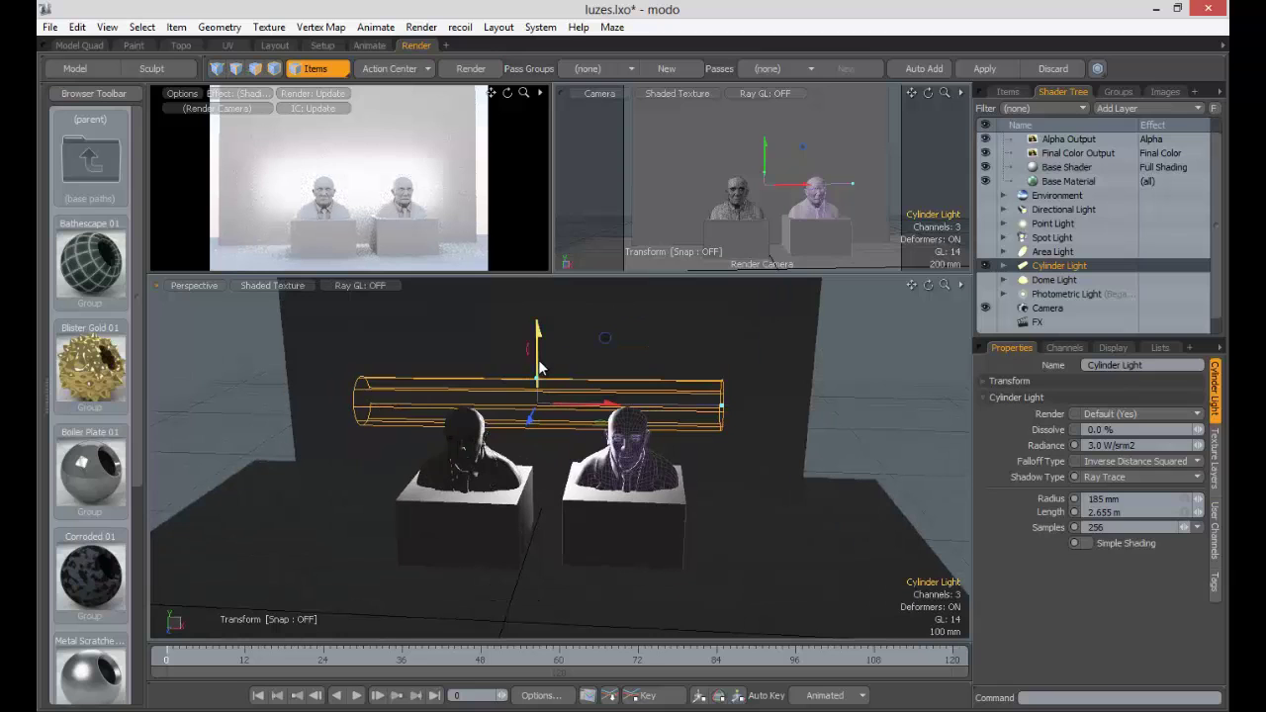
Step: Raise the cylinder light above the busts near the wall and reduce its radius to about 125 mm
drag(540, 367, 540, 283)
alt+shift+drag(597, 352, 536, 427)
drag(522, 354, 522, 366)
alt+drag(500, 415, 762, 414)
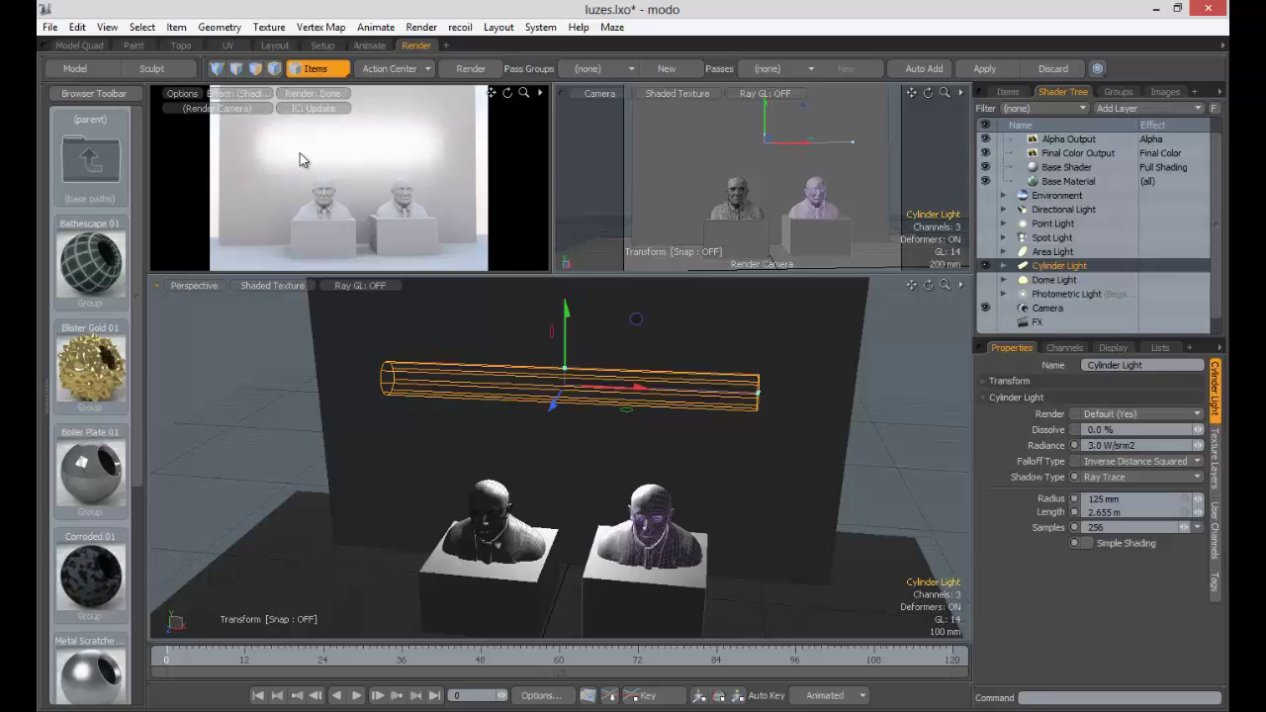
Step: Enlarge the render preview, try Simple Shading on the cylinder light, and undo it
click(378, 154)
key(KP_0)
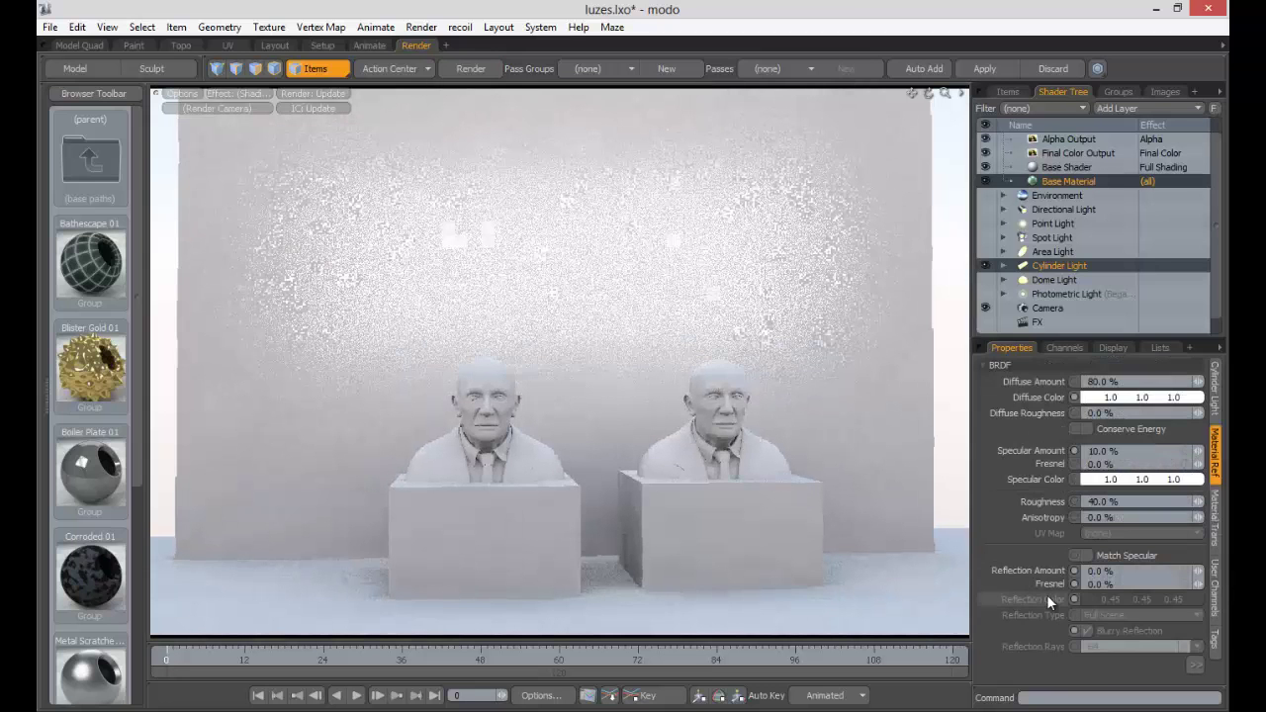
click(1057, 264)
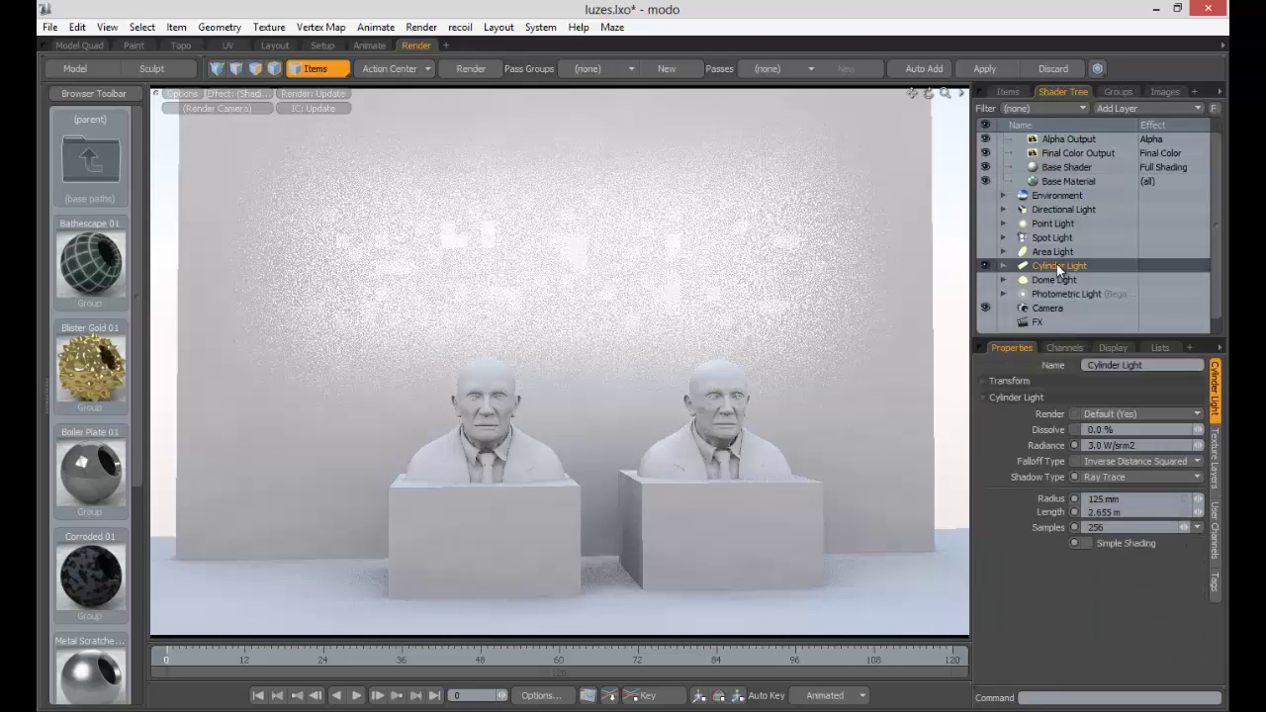
click(1087, 543)
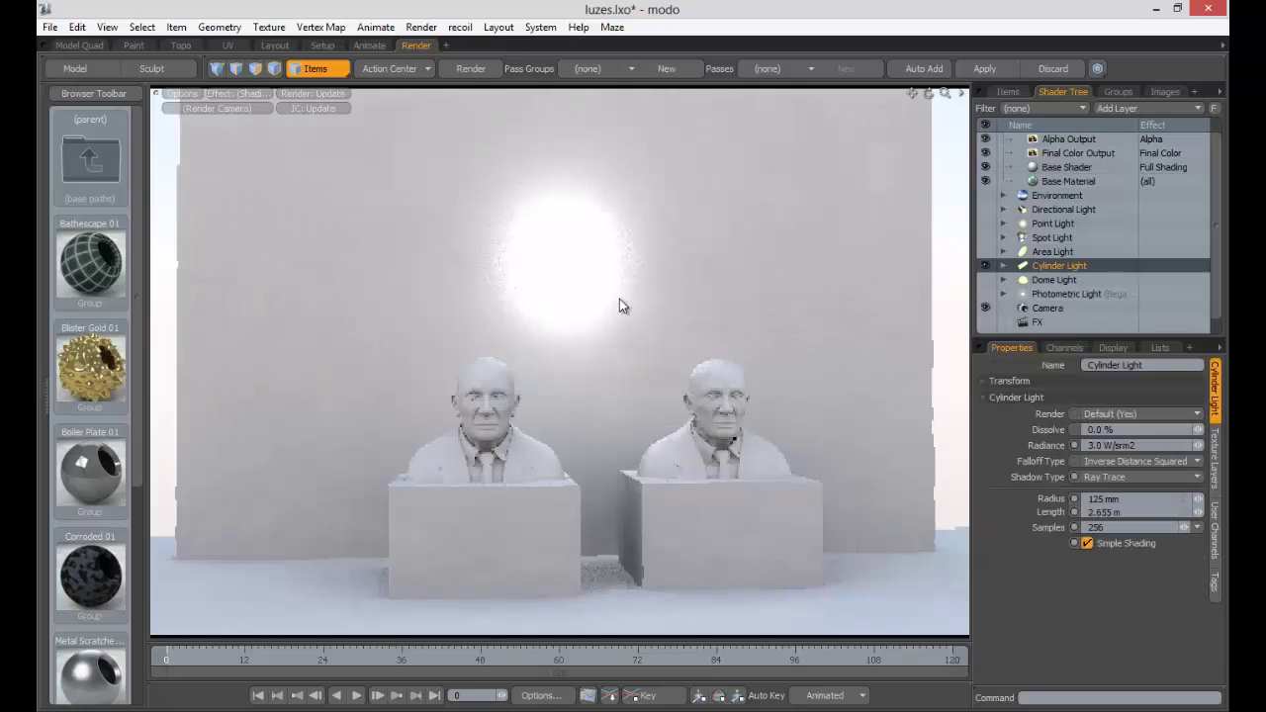
key(ctrl+z)
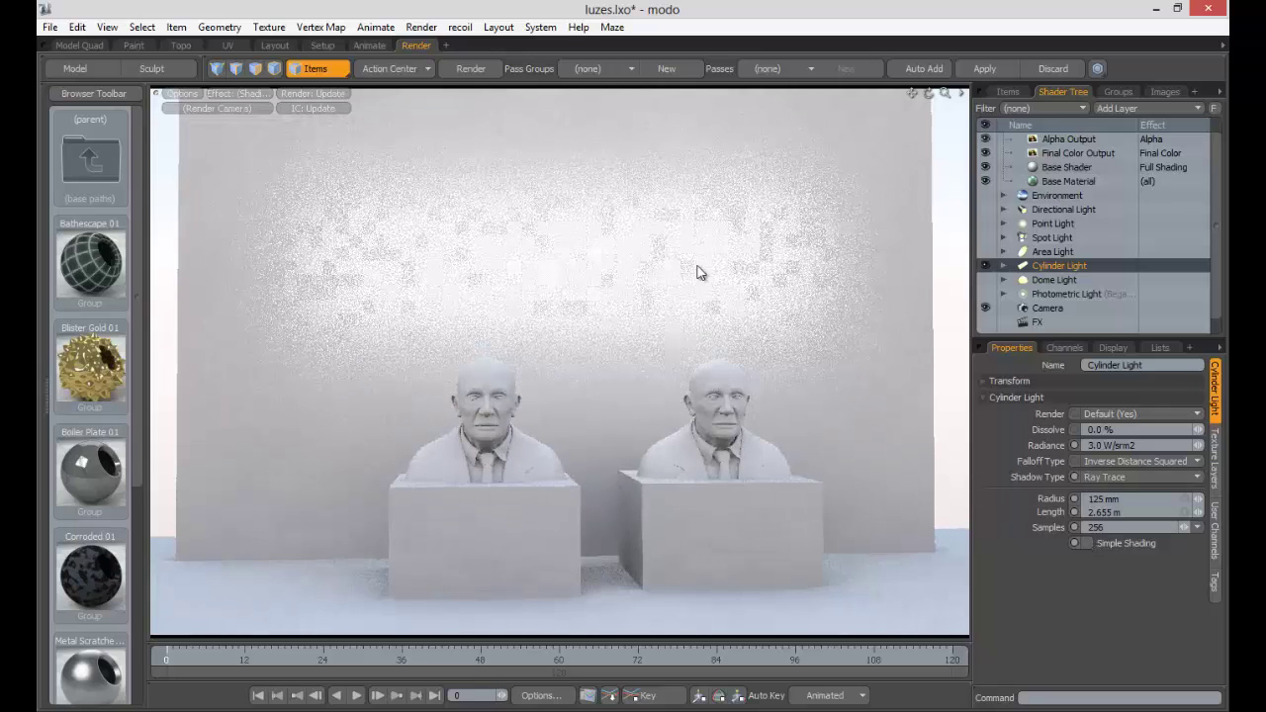
Step: Restore the multi-view layout and compare the cylinder light with Simple Shading on, leaving the option off
key(ctrl+space)
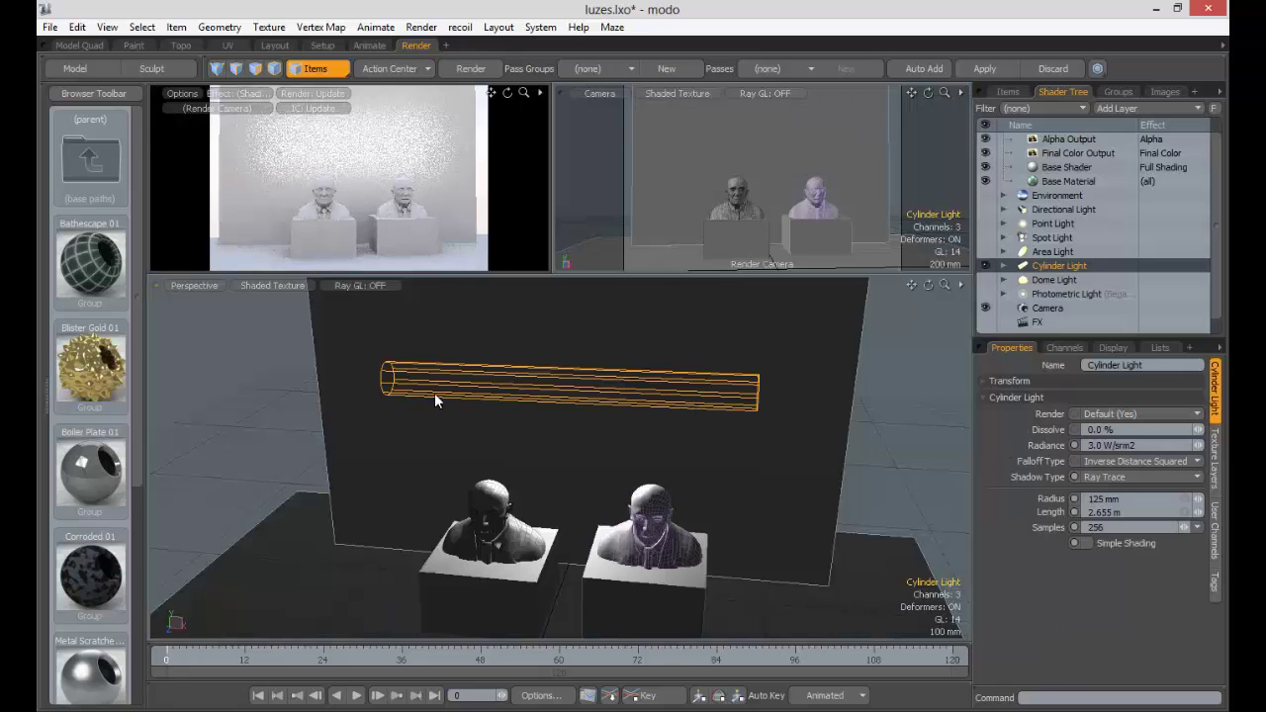
alt+drag(543, 424, 797, 457)
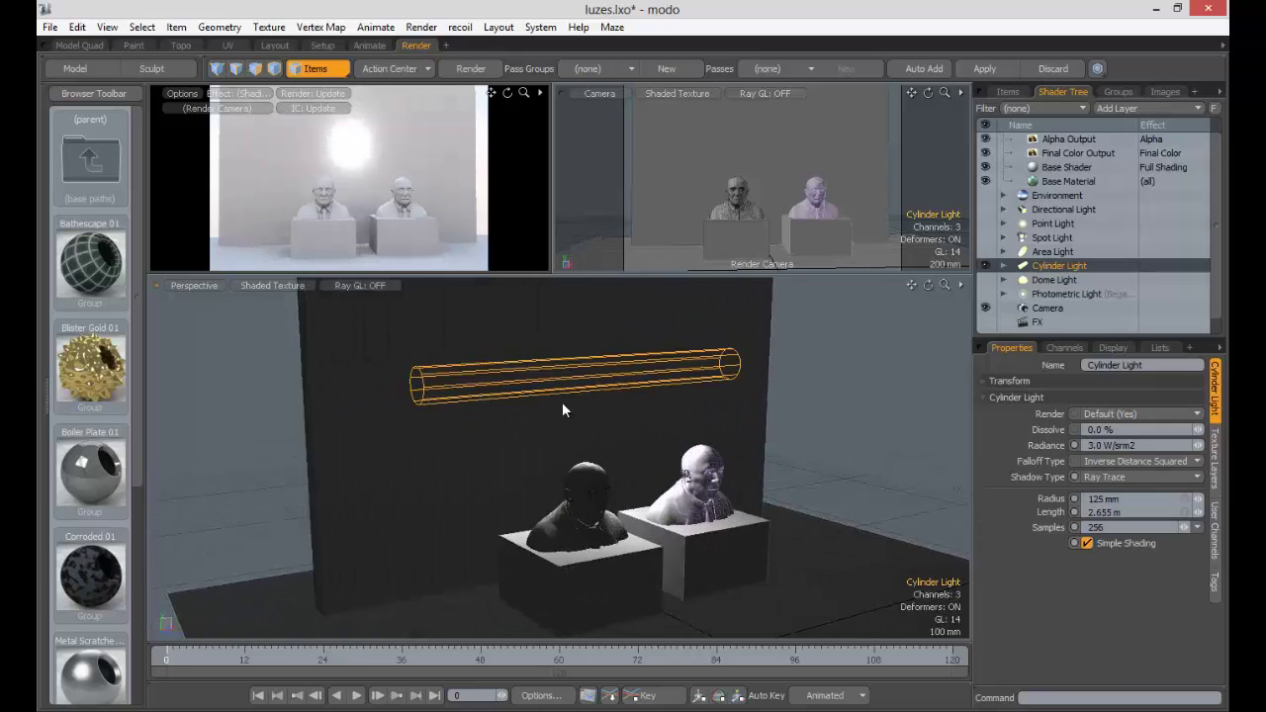
alt+drag(609, 394, 643, 398)
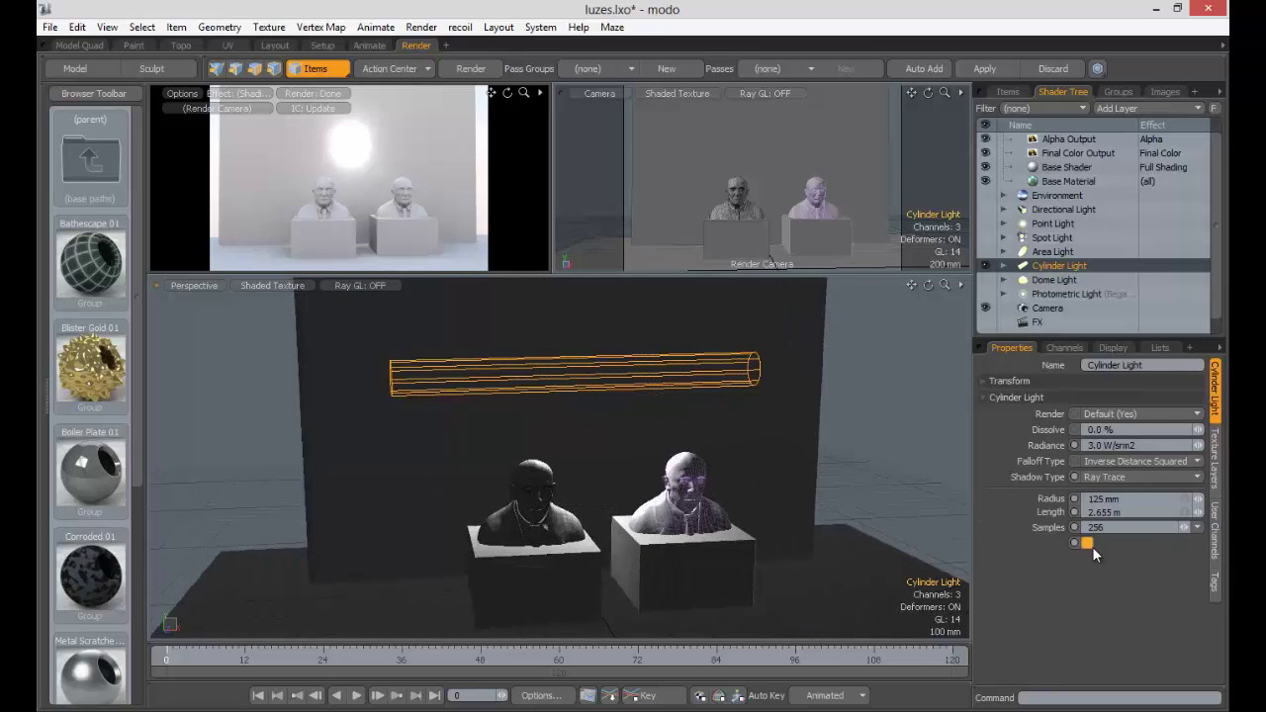
click(1090, 543)
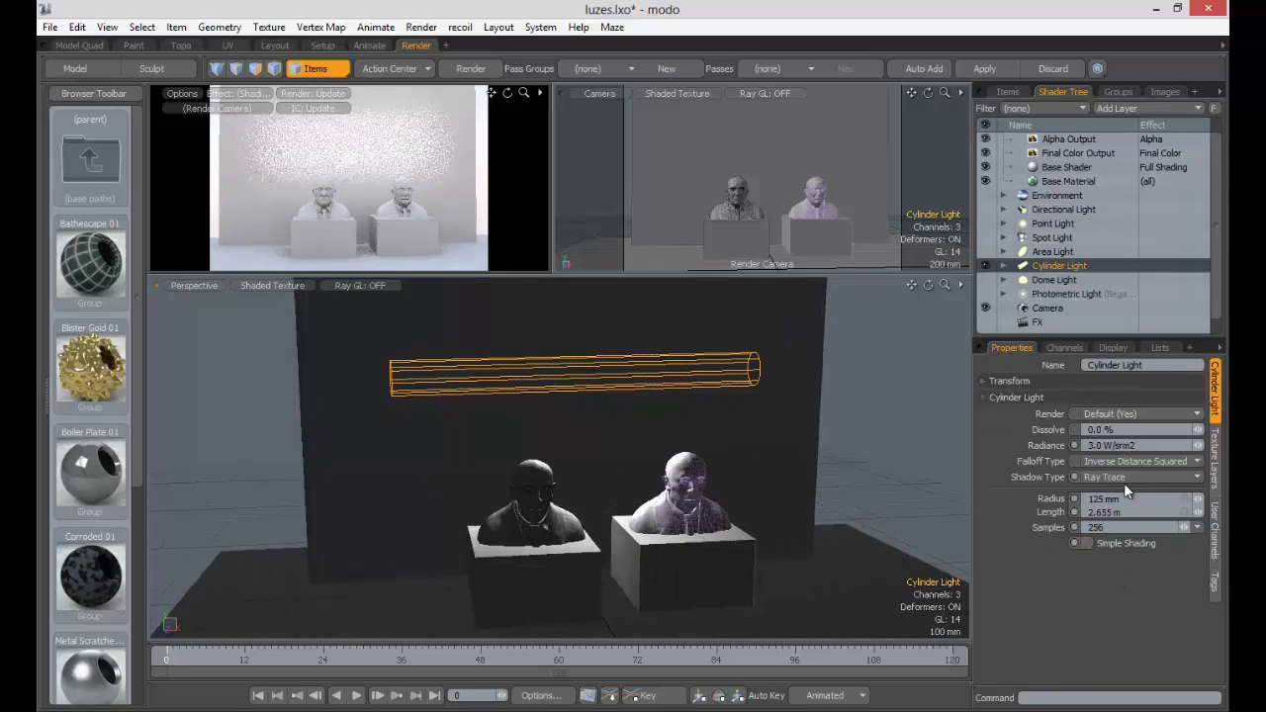
Step: Lower the cylinder light and bring it forward in front of the busts, reframing the render camera closer to them
alt+drag(503, 333, 556, 453)
key(y)
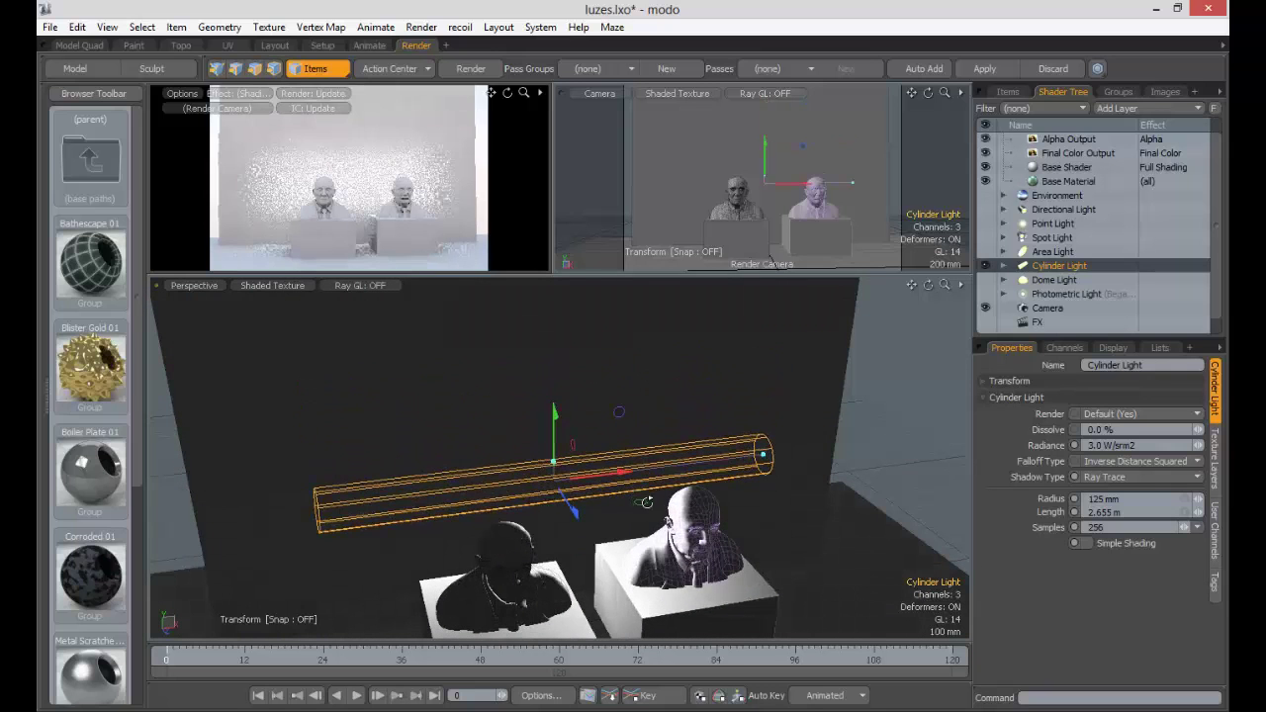
alt+shift+drag(660, 486, 862, 315)
alt+drag(698, 349, 636, 382)
ctrl+alt+drag(396, 201, 349, 101)
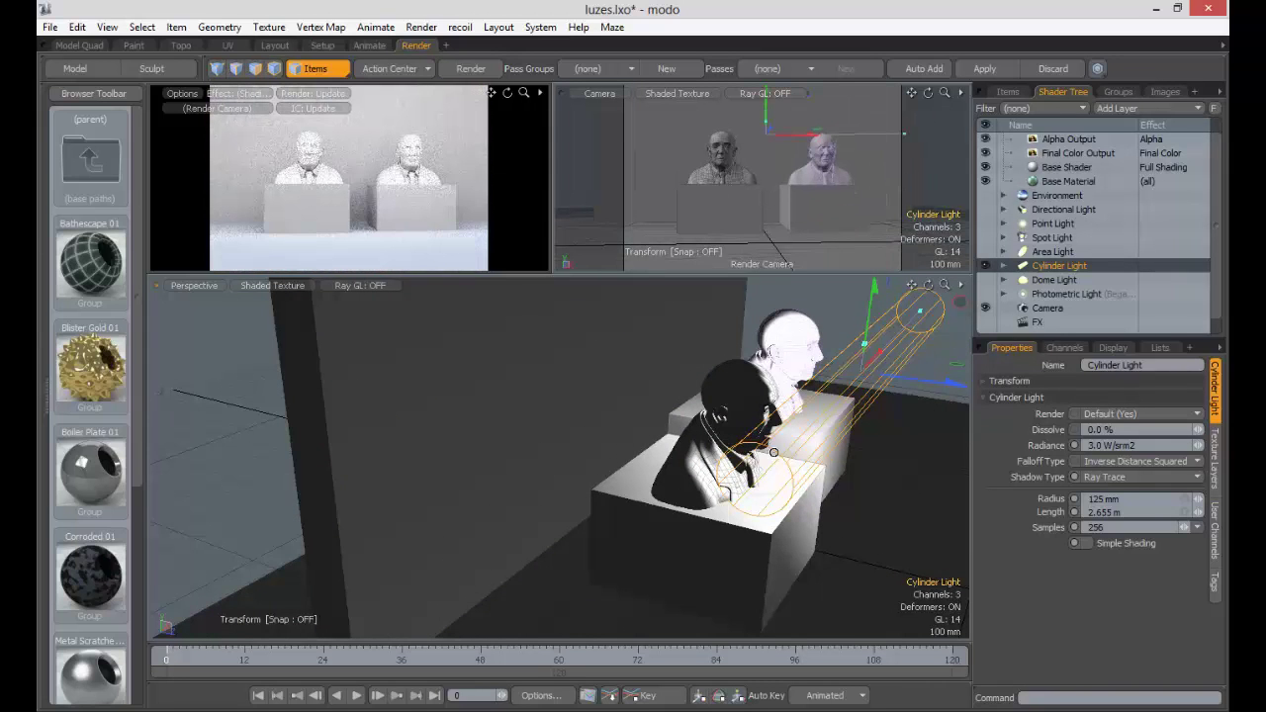
Step: Vary the cylinder light's height to compare the shading, raising it well above the busts and lowering it slightly
scroll(840, 435, down, 5)
alt+drag(839, 421, 734, 389)
drag(720, 333, 720, 386)
alt+drag(721, 473, 757, 564)
scroll(658, 440, down, 5)
drag(710, 470, 714, 386)
alt+drag(773, 538, 725, 521)
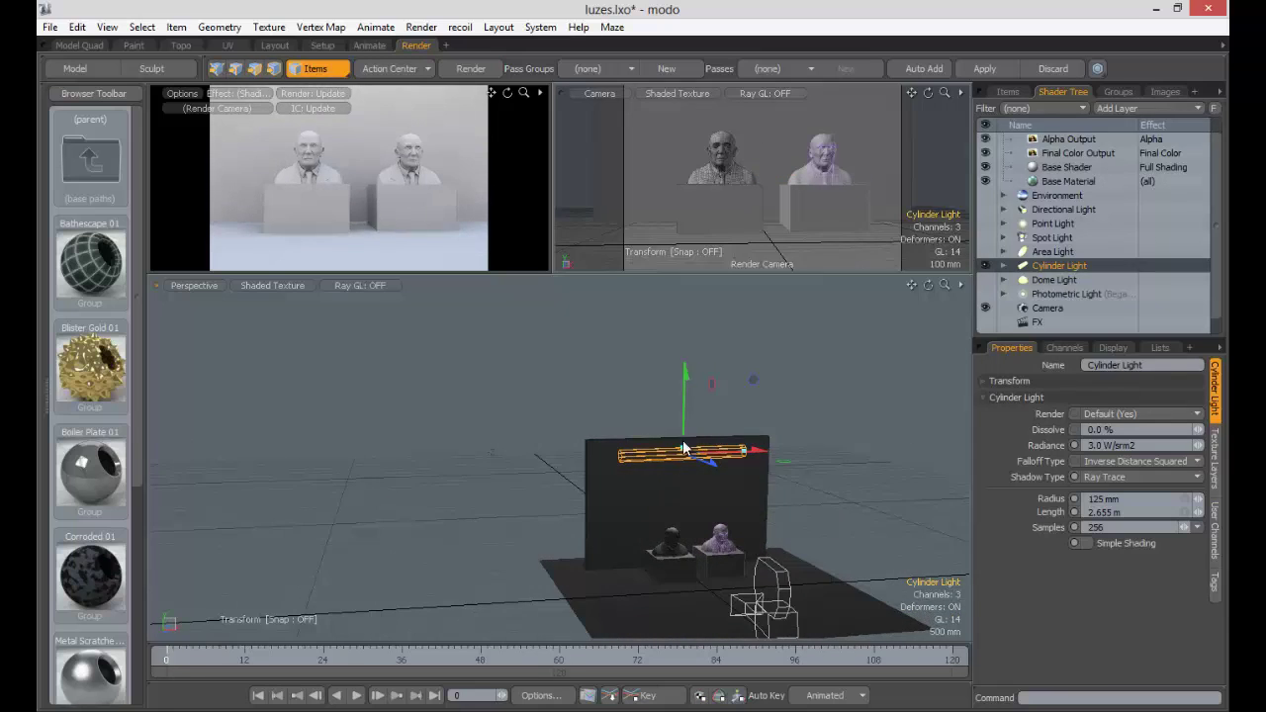
drag(688, 429, 687, 460)
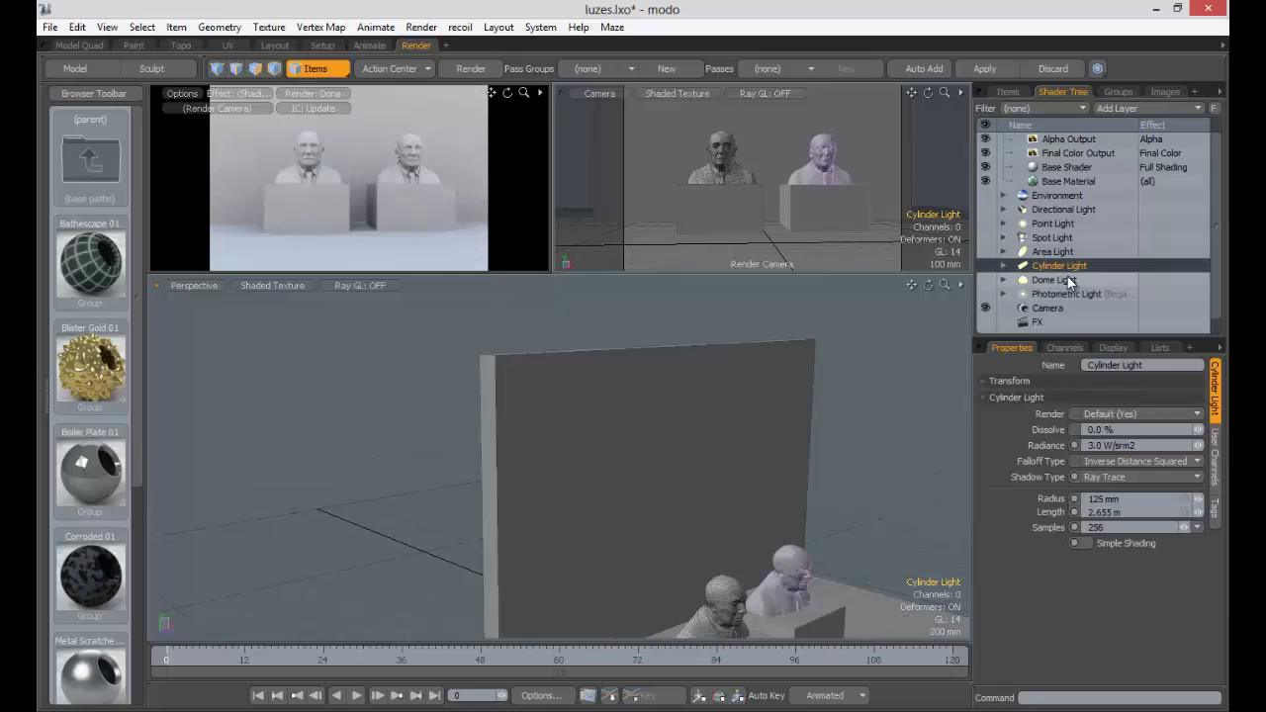
Step: Light the busts with only the dome light
click(1066, 281)
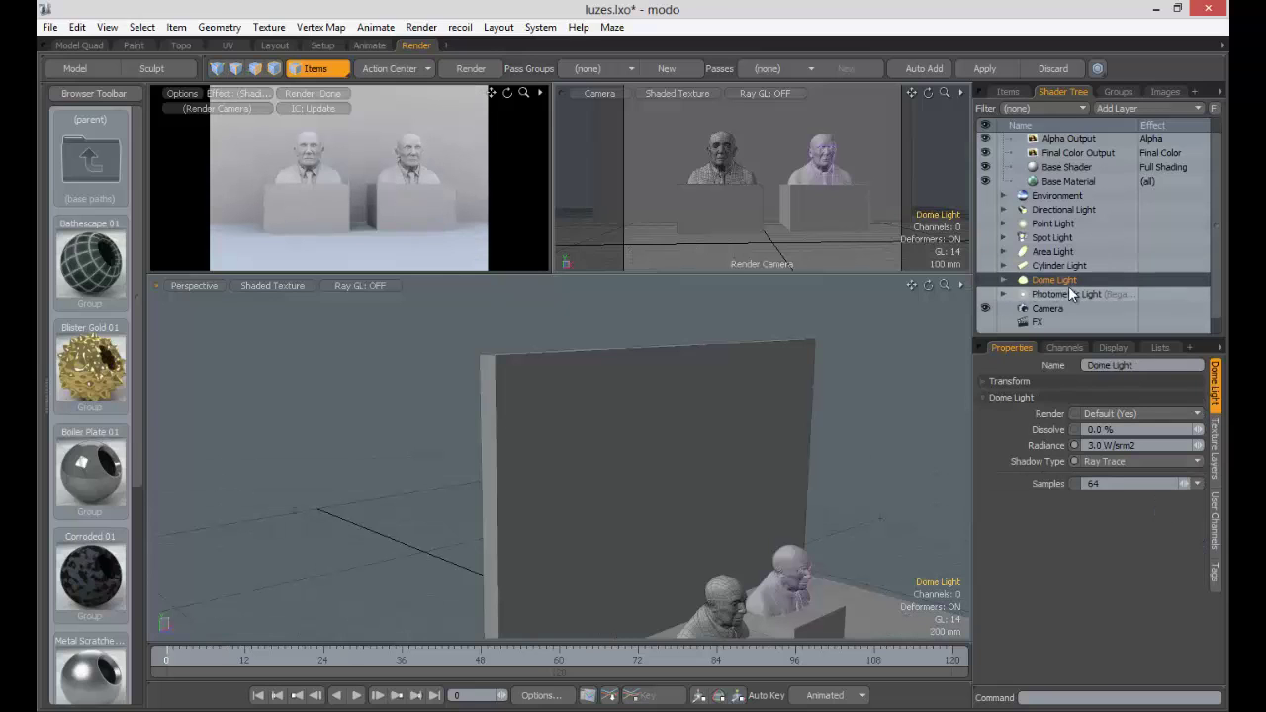
click(986, 279)
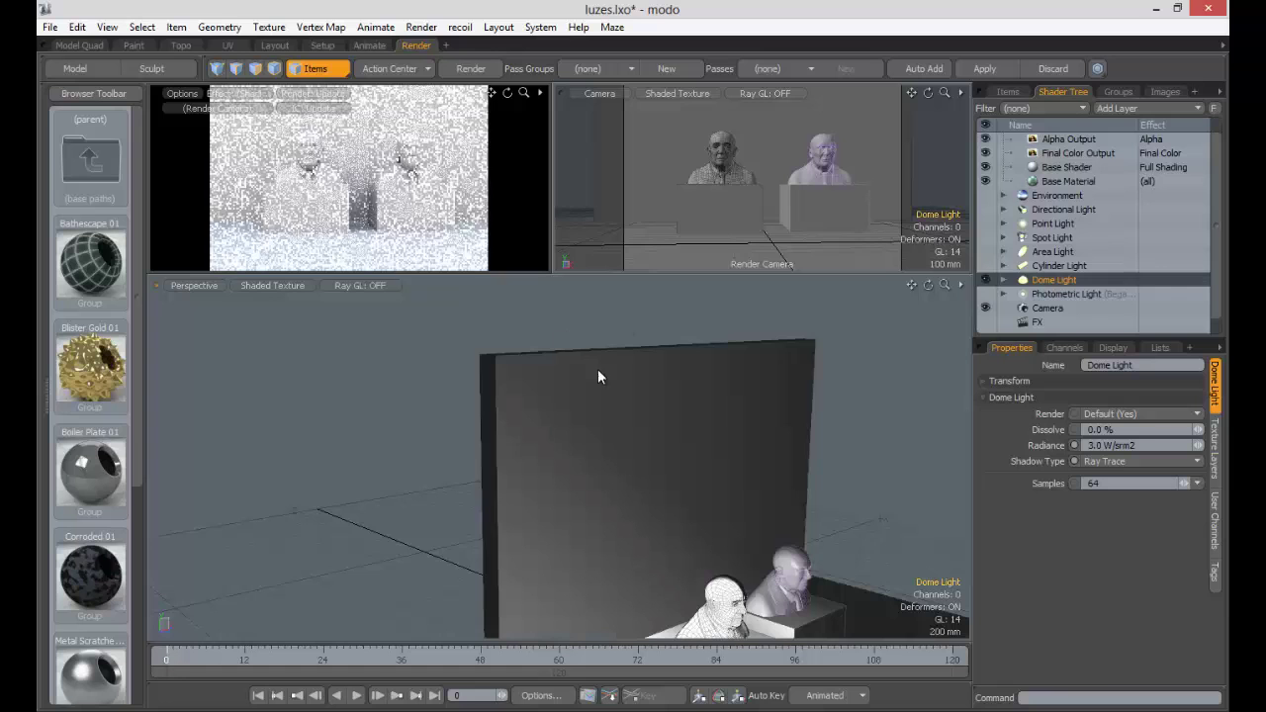
Step: Hide the dome light to compare the busts under the environment's illumination alone, and enlarge the render preview
alt+drag(732, 574, 604, 456)
alt+drag(689, 463, 643, 493)
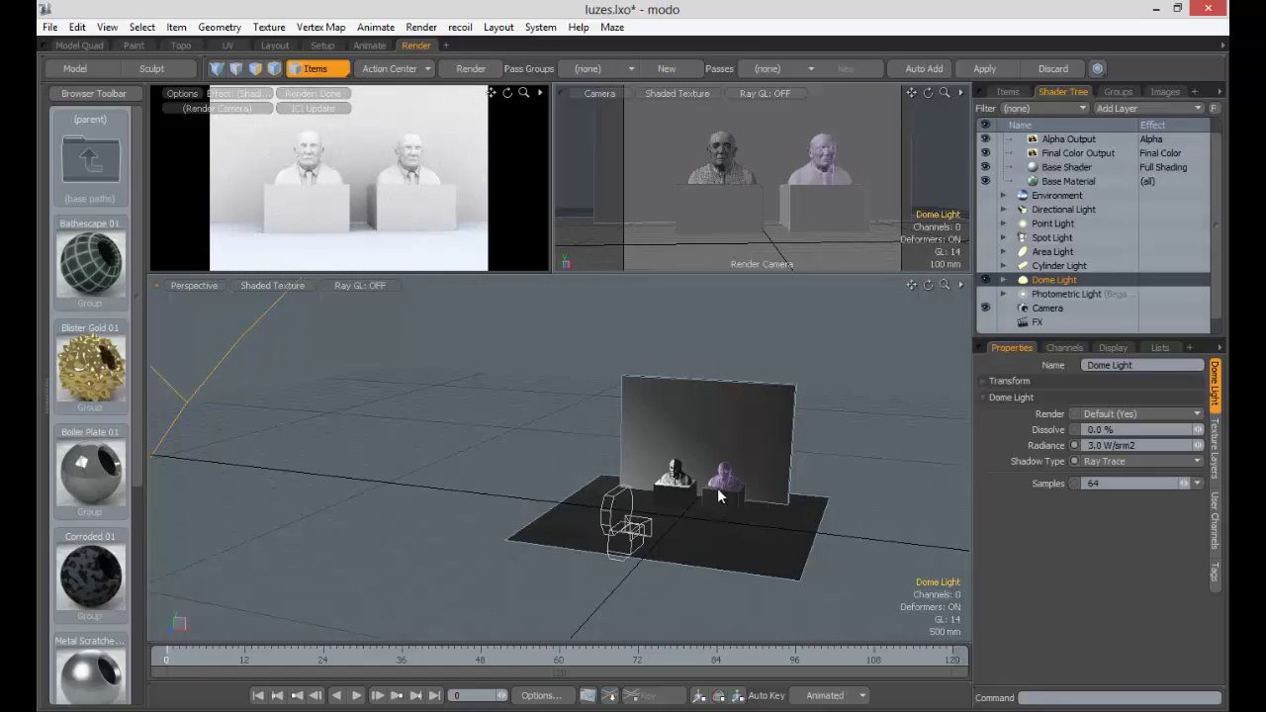
ctrl+alt+drag(737, 499, 813, 494)
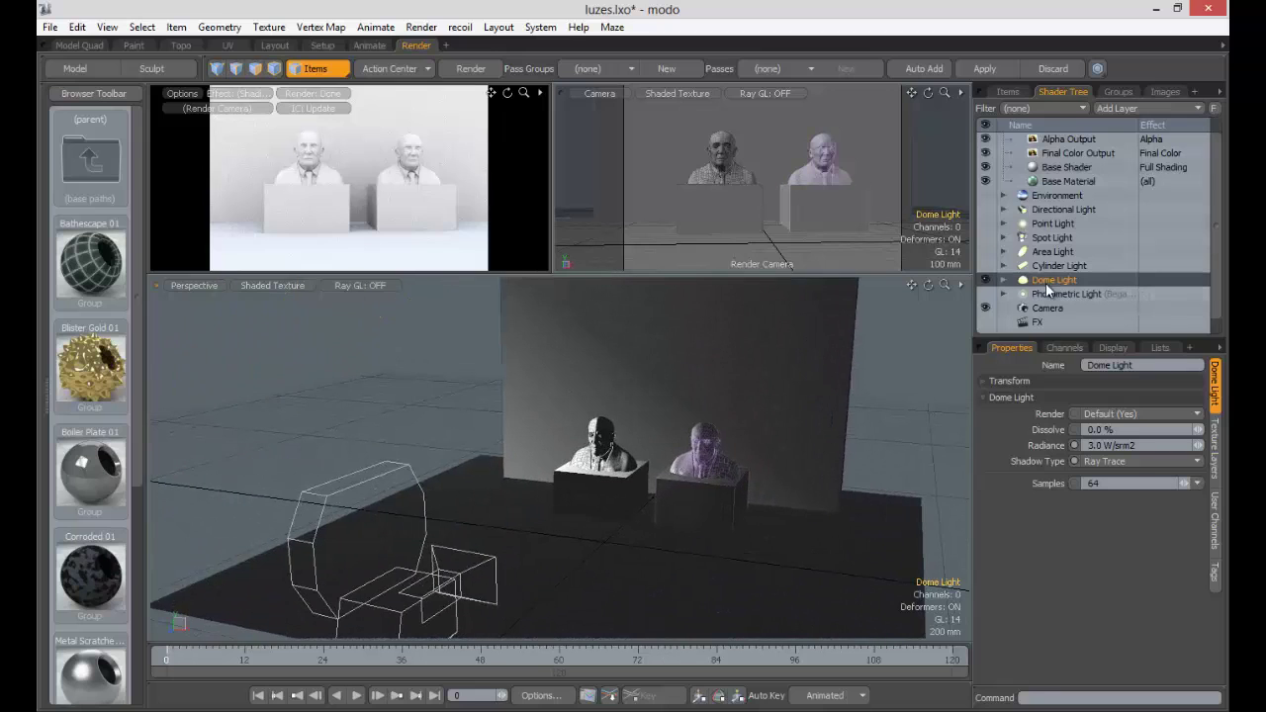
click(986, 281)
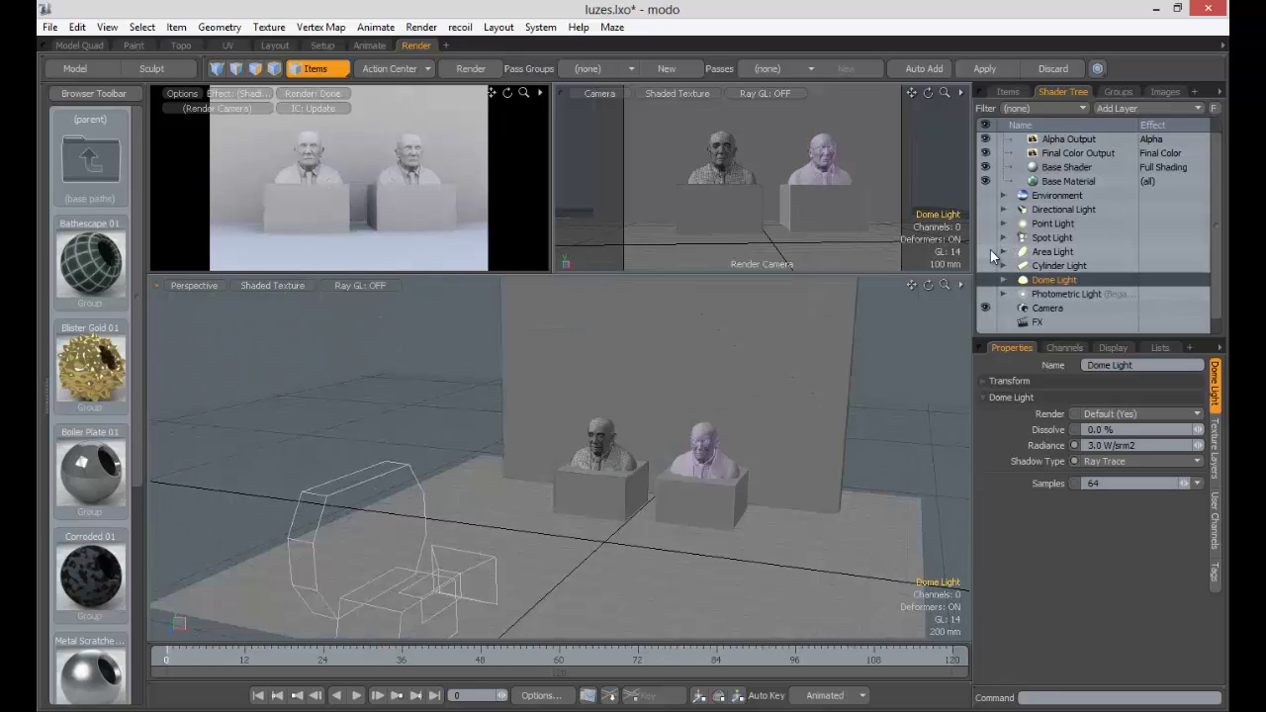
key(ctrl+space)
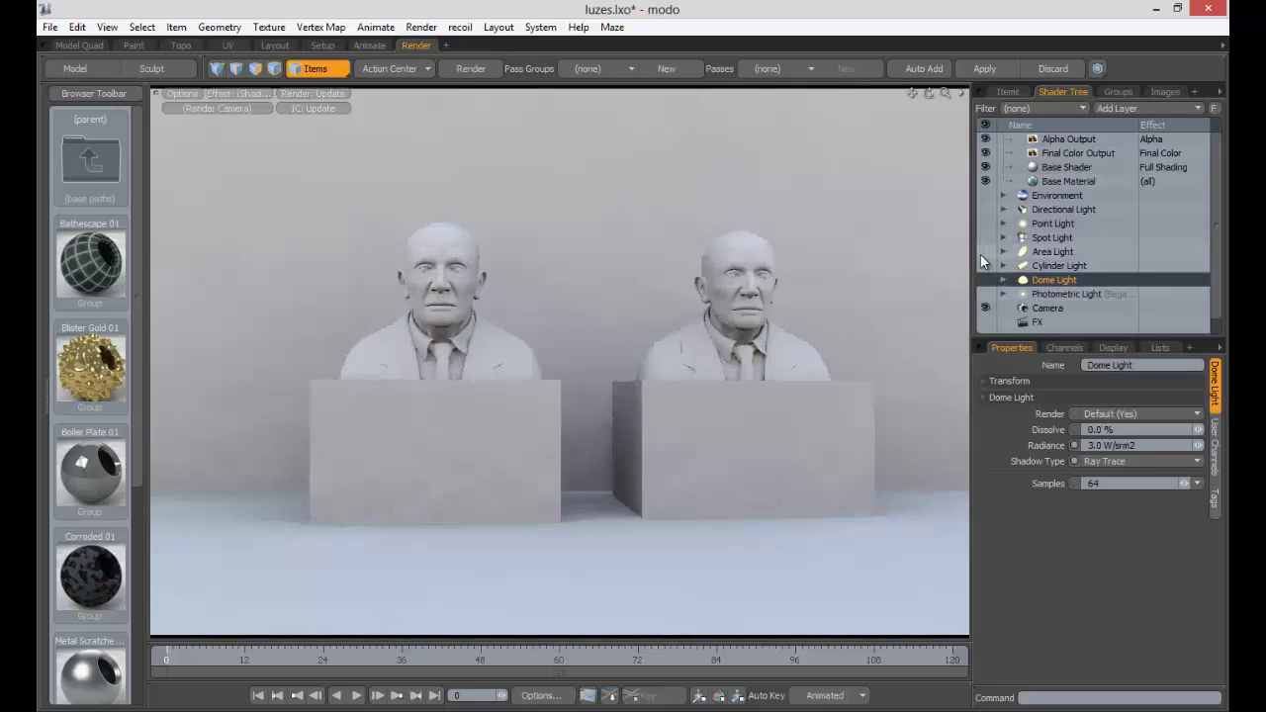
Step: Add the area light briefly to compare its effect, hide it, and light the busts with the dome light again
click(986, 251)
click(426, 265)
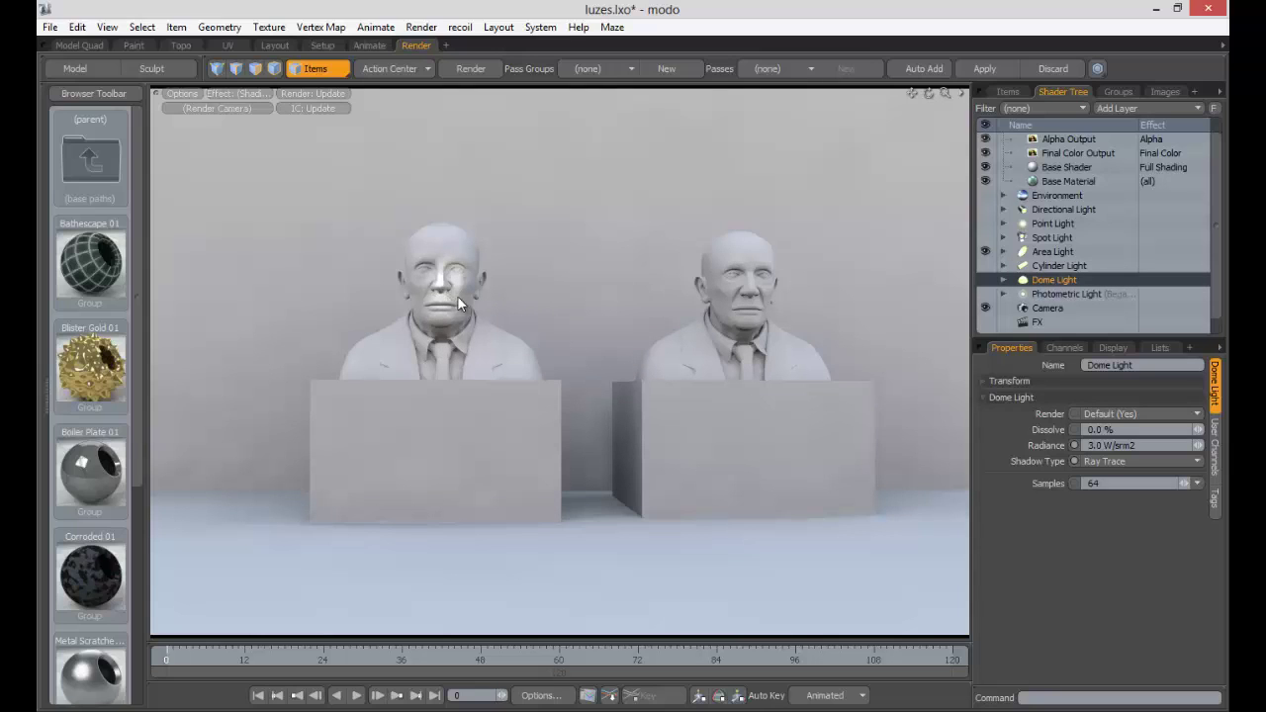
click(986, 253)
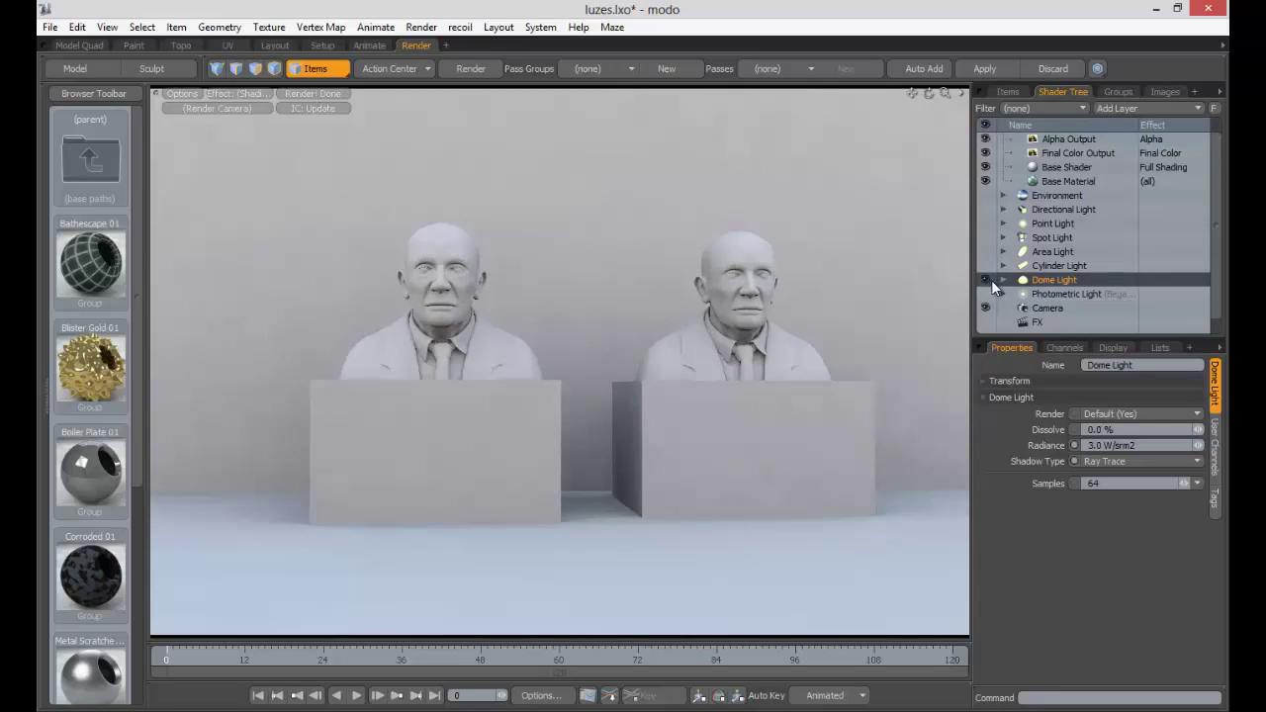
click(985, 280)
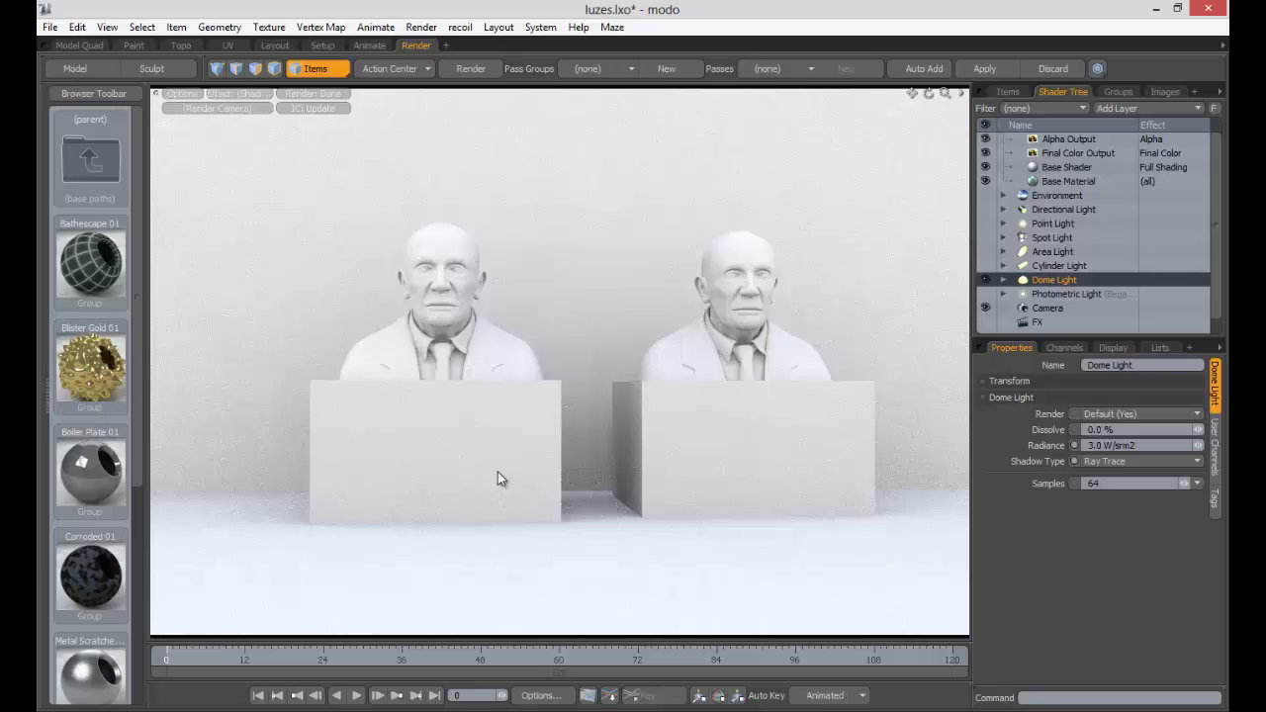
Step: Examine the dome light's shape around the whole scene from several angles and compare its properties with the directional light's
click(1068, 181)
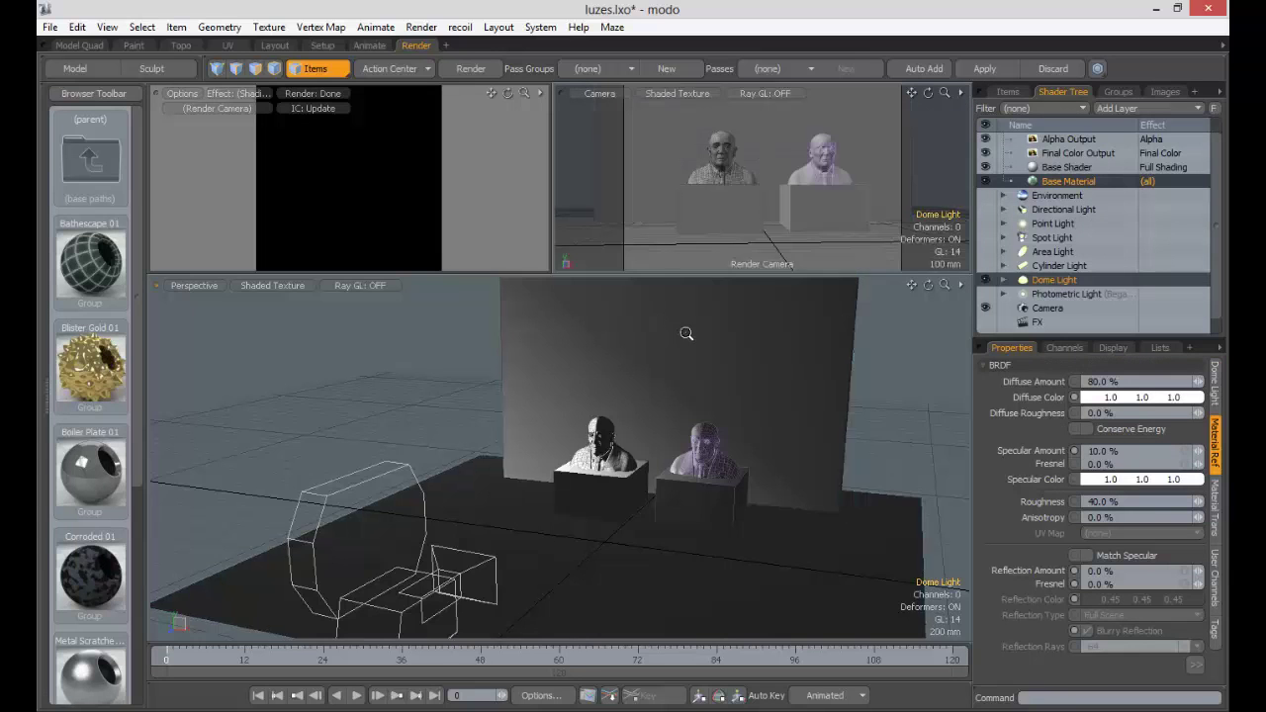
ctrl+alt+drag(686, 334, 523, 395)
click(484, 344)
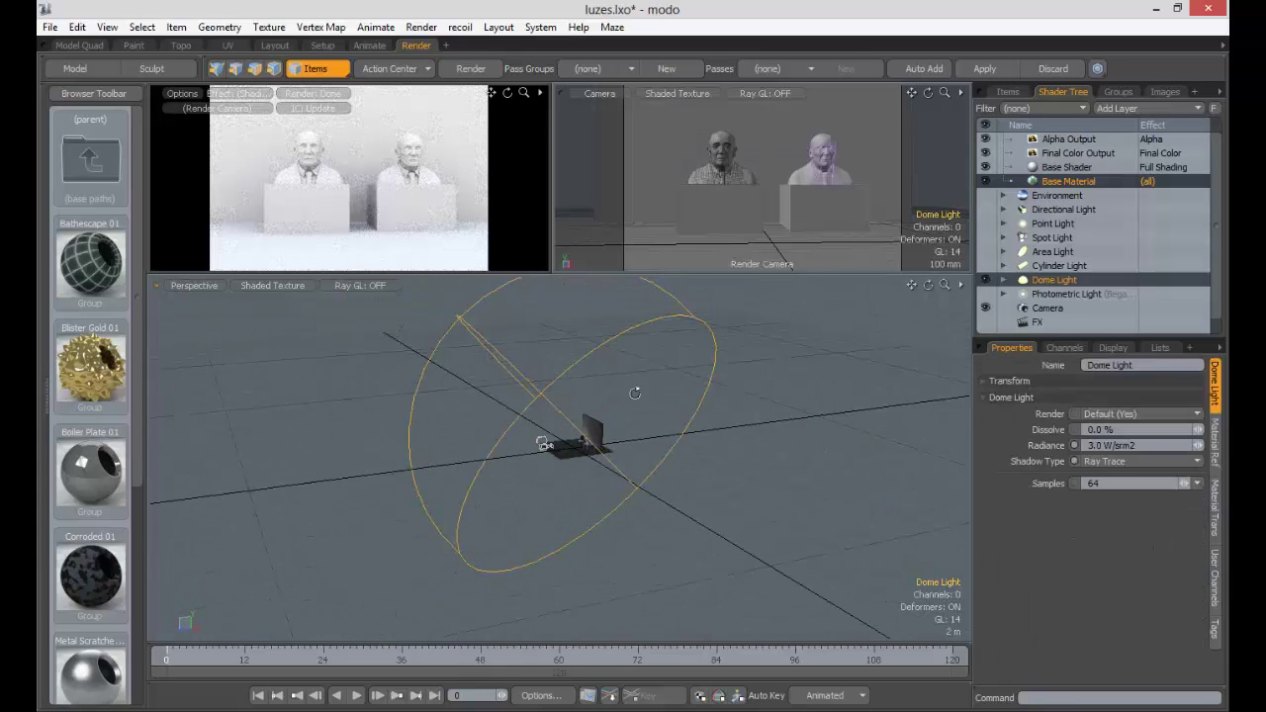
alt+drag(484, 344, 629, 344)
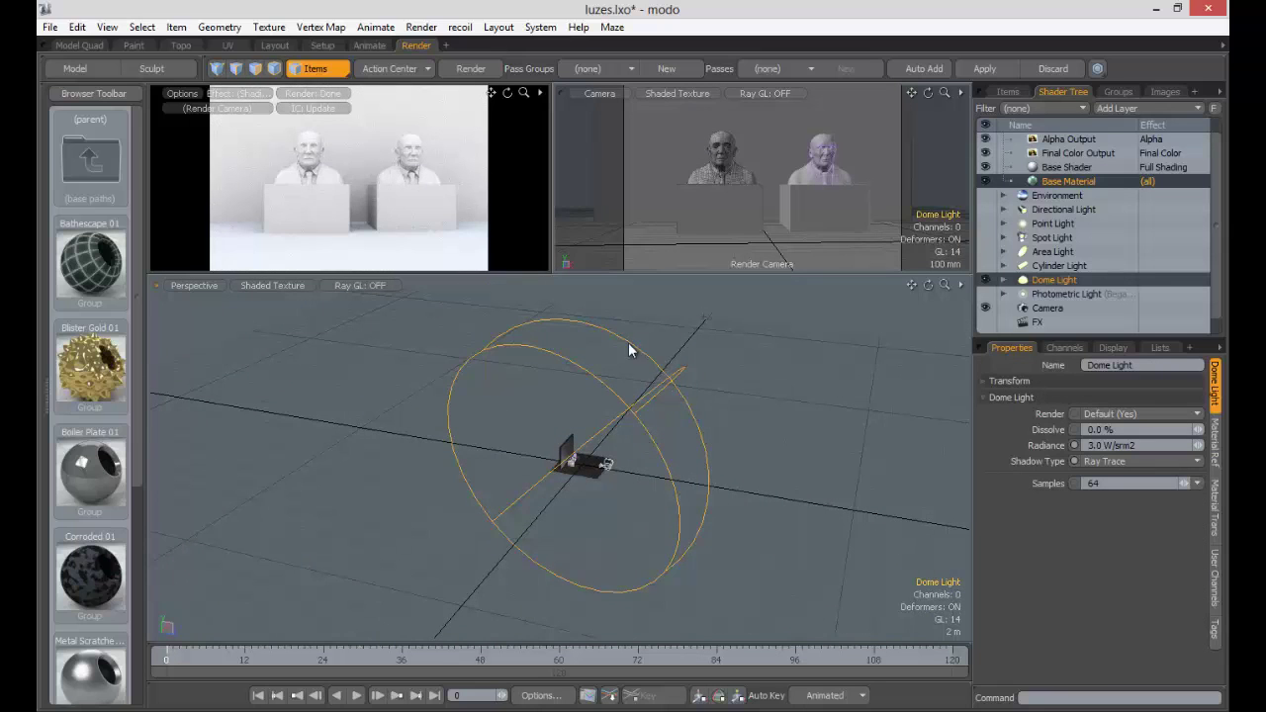
alt+drag(536, 452, 406, 435)
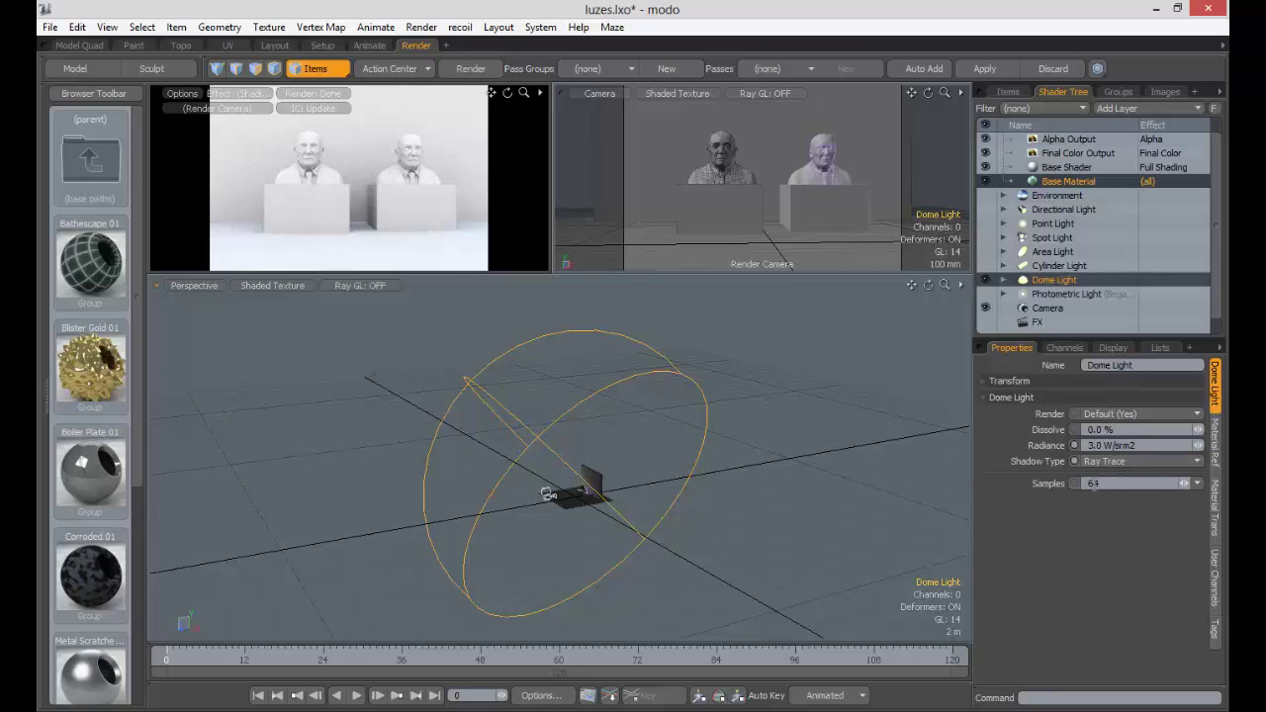
click(1060, 211)
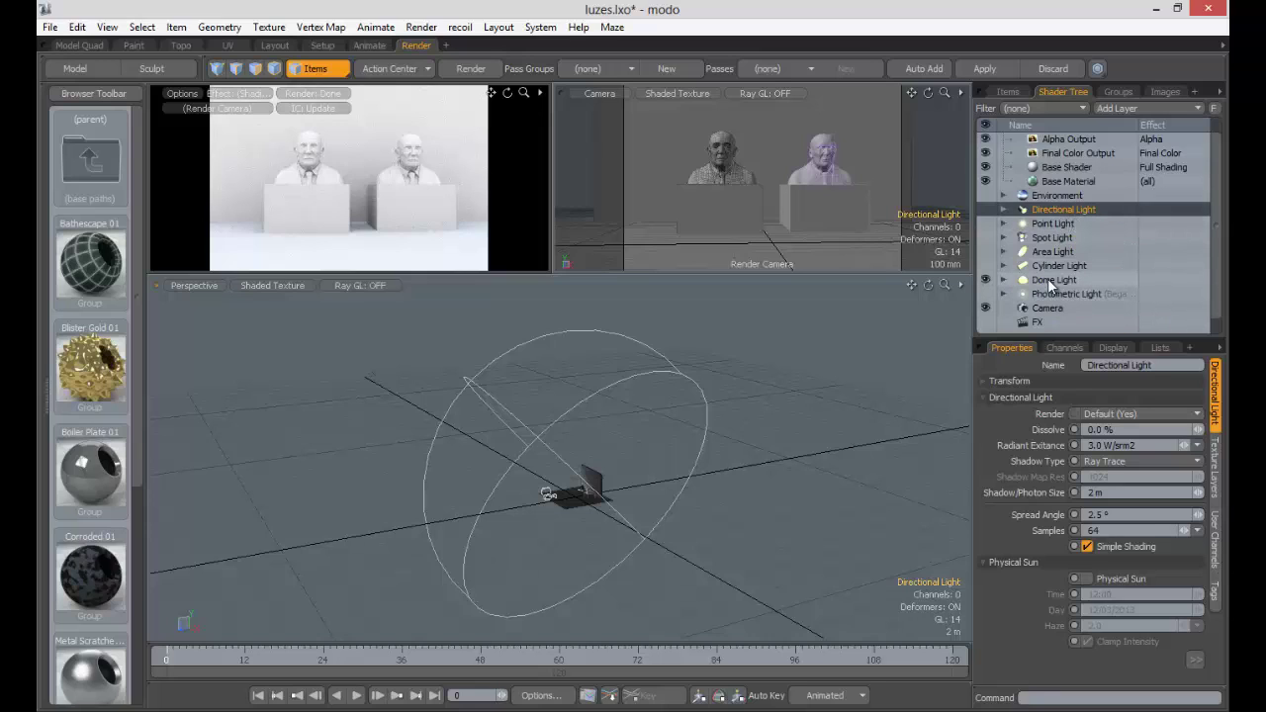
click(1050, 280)
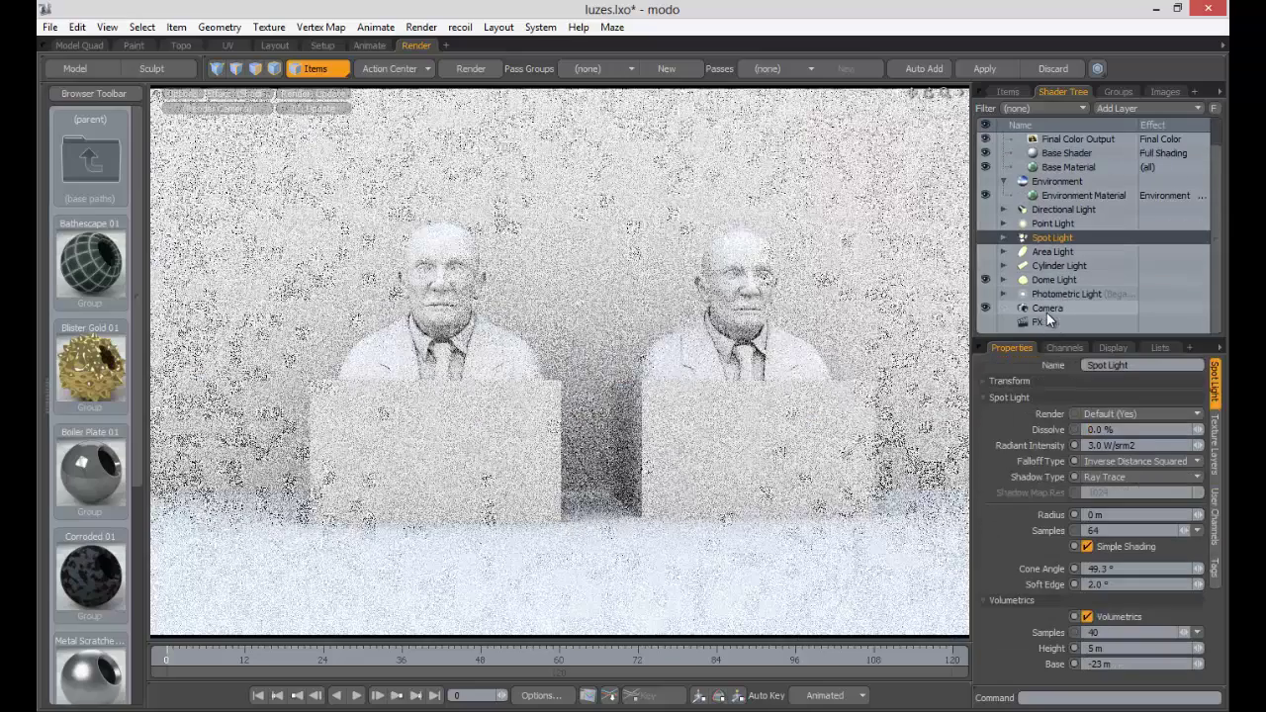
Step: Select the photometric light, hide the dome light and restore the multi-view layout
click(1065, 295)
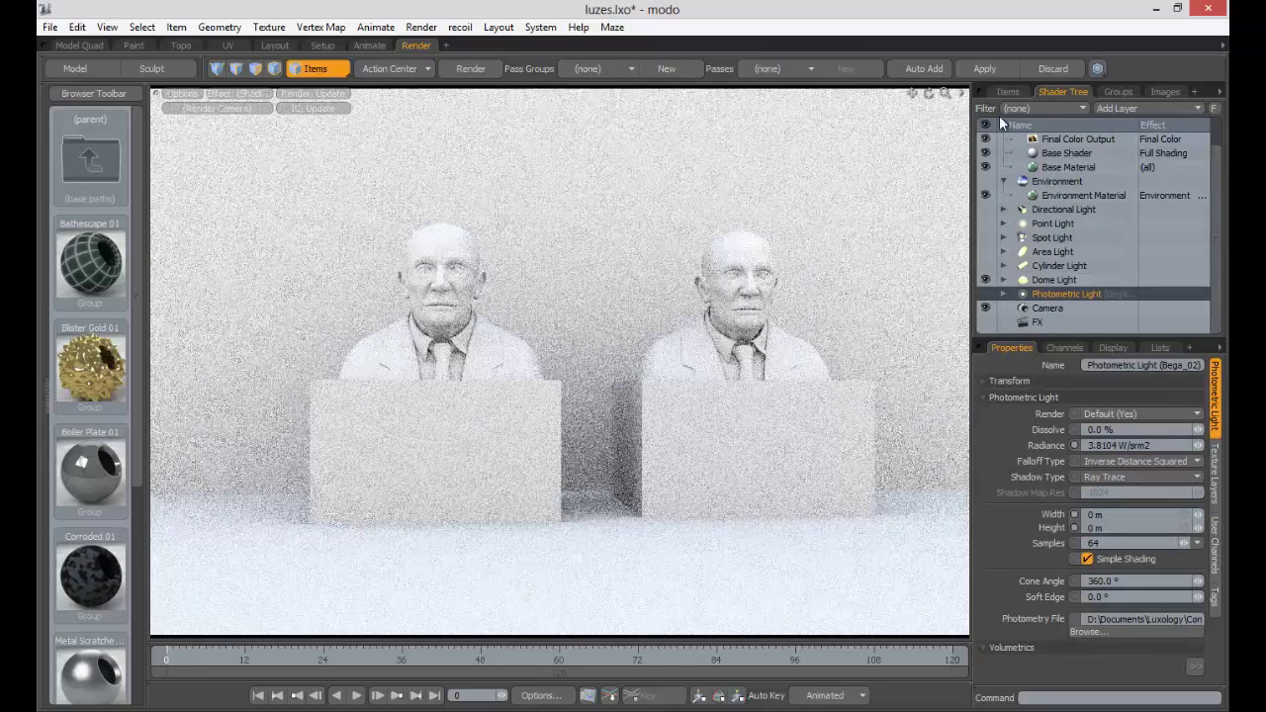
click(757, 225)
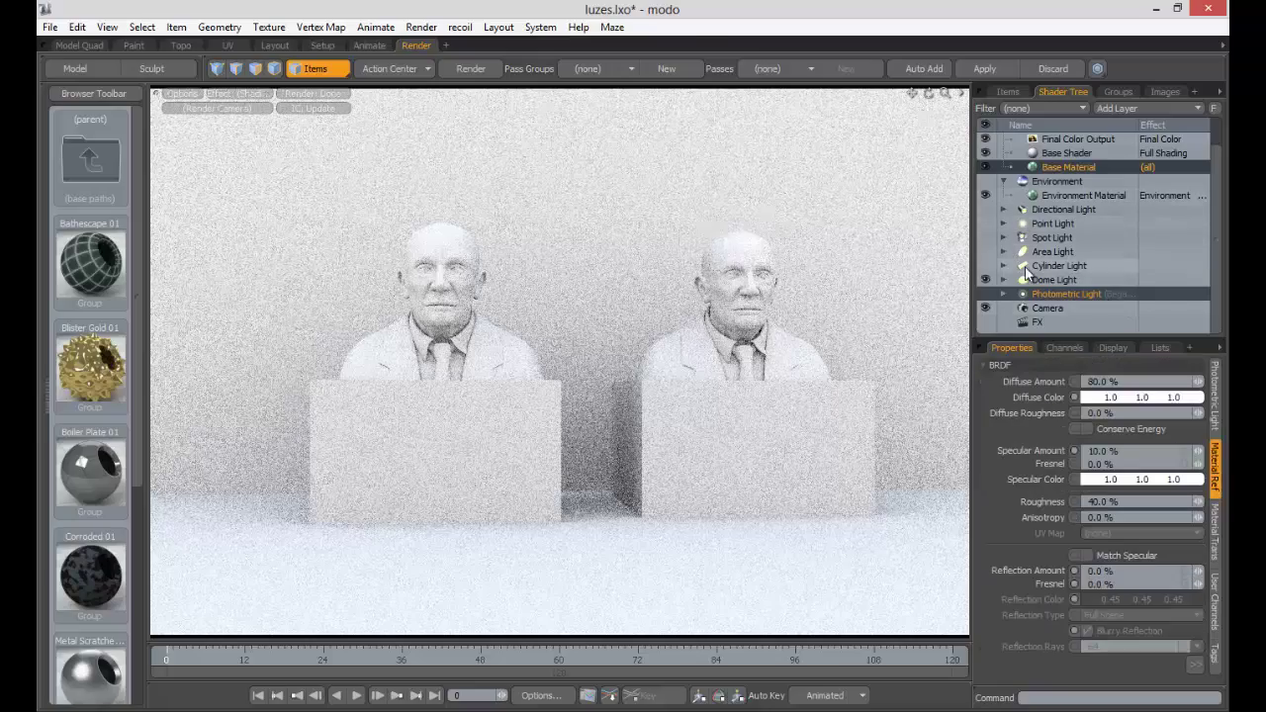
click(987, 280)
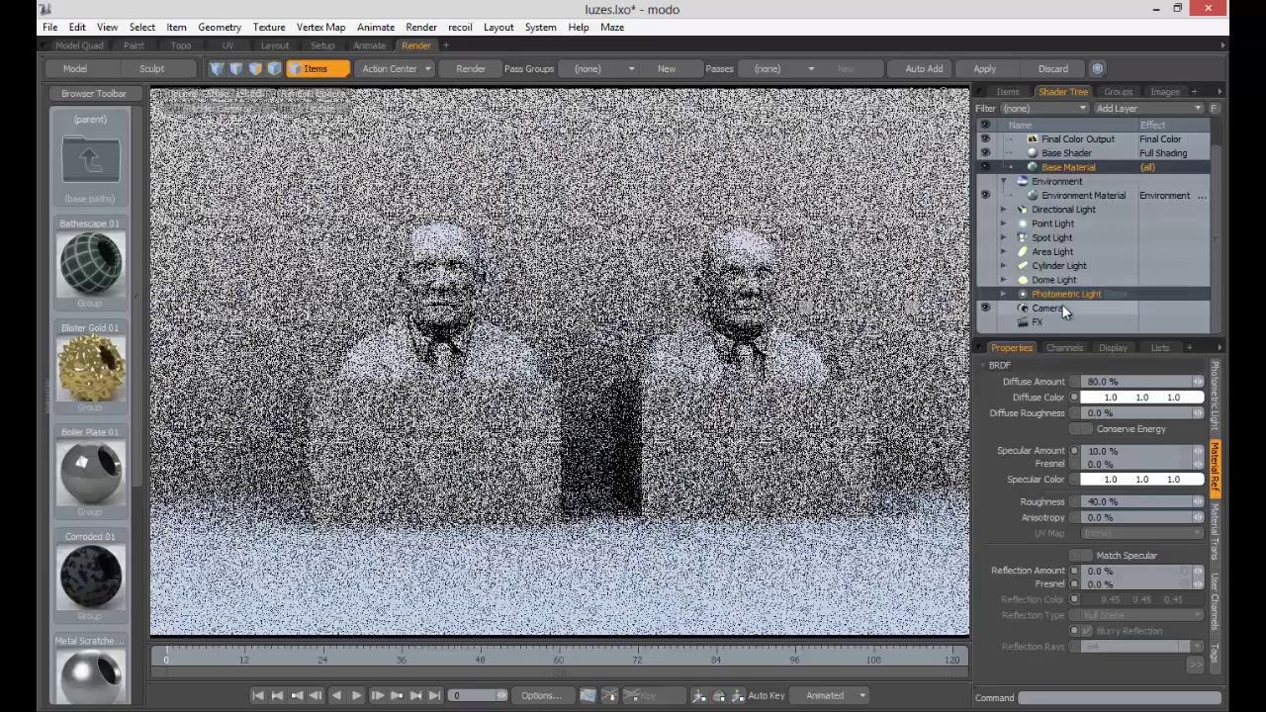
key(ctrl+space)
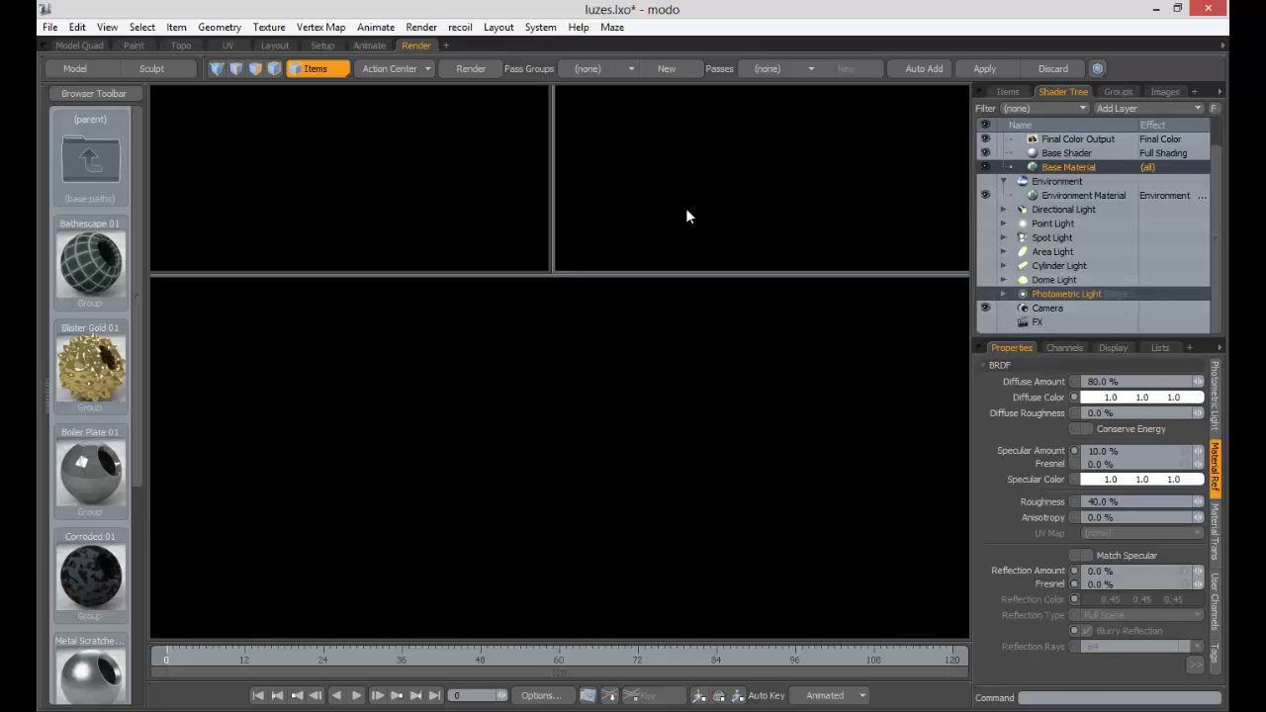
Step: Enable irradiance caching in the render item's global illumination settings
scroll(1065, 192, up, 2)
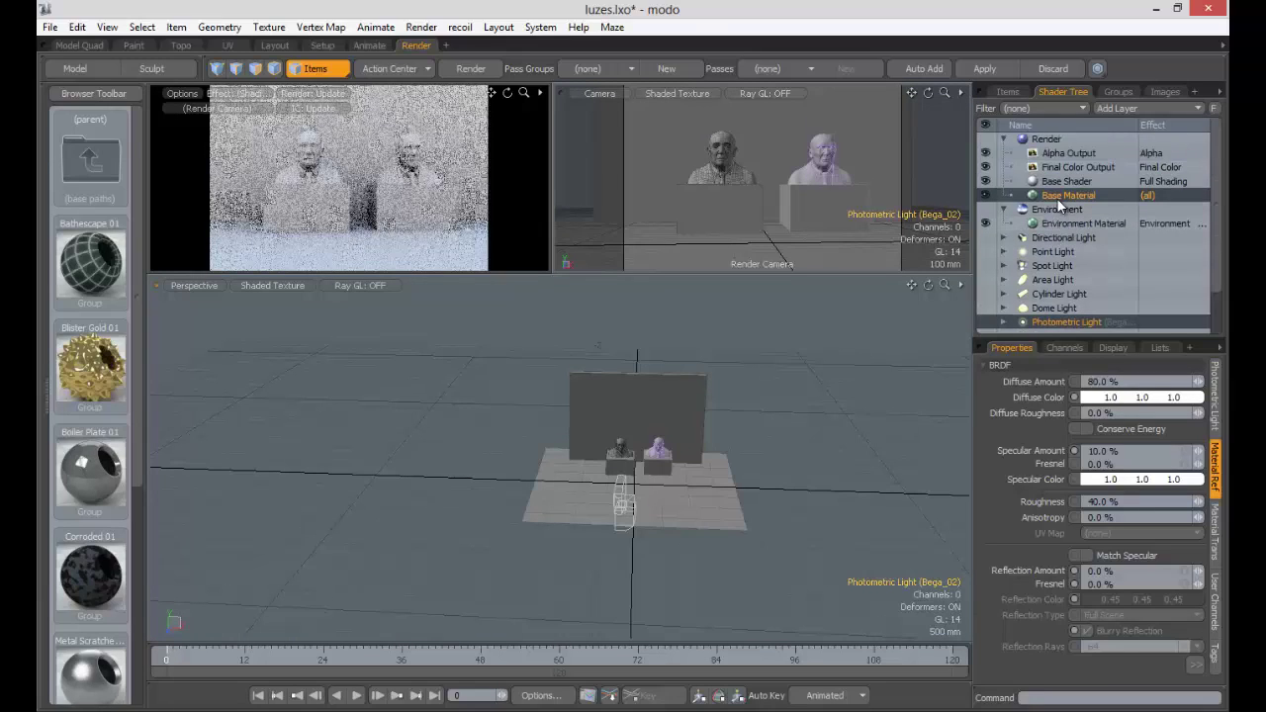
click(1051, 139)
click(1217, 463)
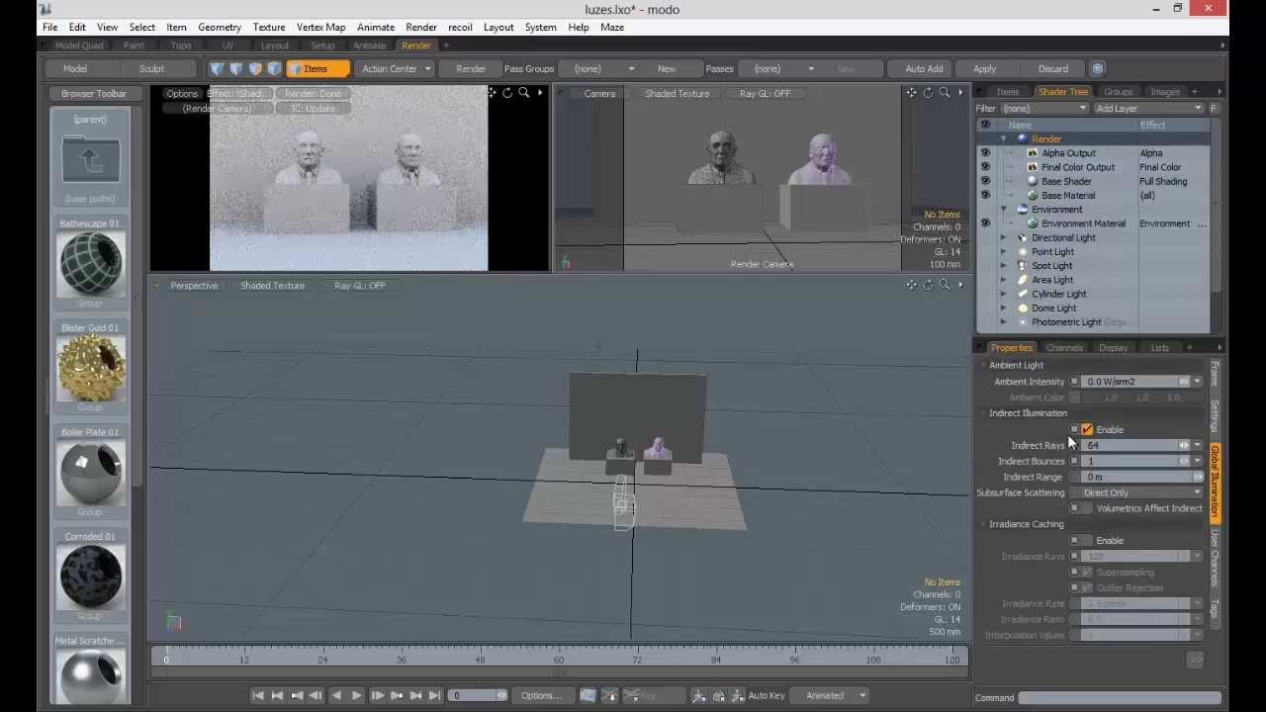
click(1087, 540)
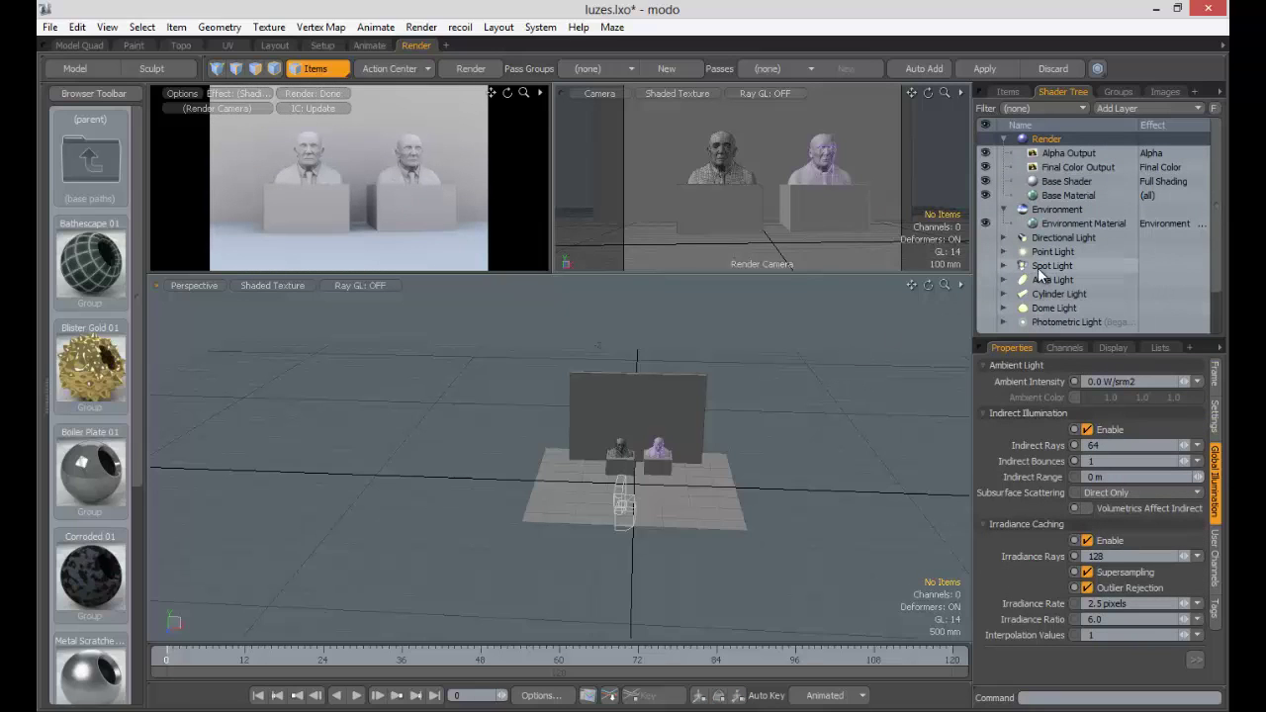
Step: Turn on the photometric light above the busts and activate the Transform tool on it
click(1048, 320)
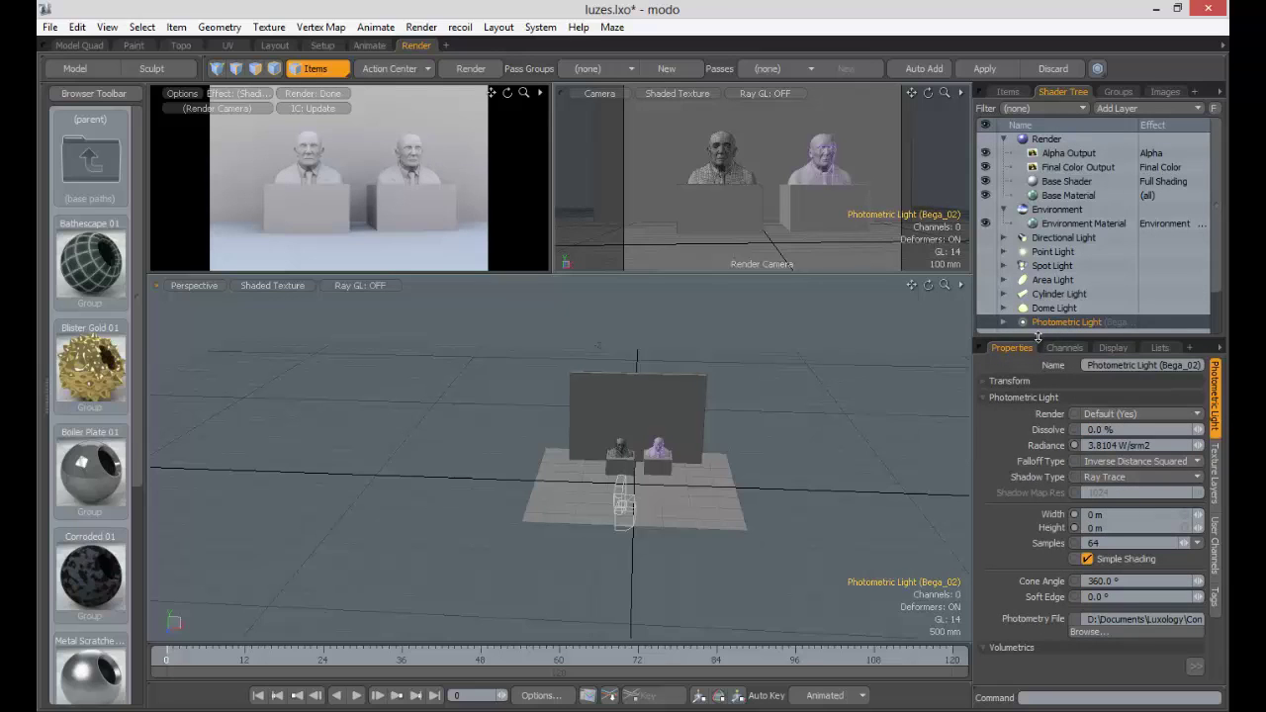
click(986, 323)
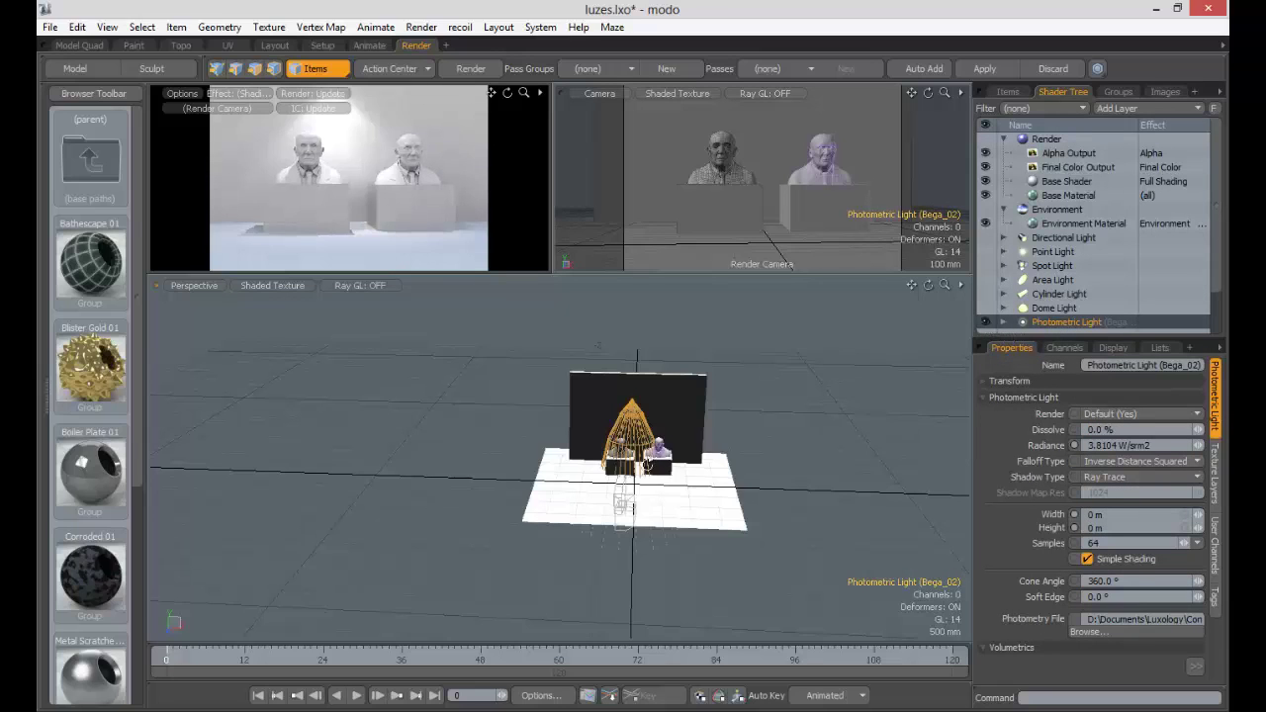
alt+drag(649, 462, 609, 462)
ctrl+alt+drag(787, 468, 801, 470)
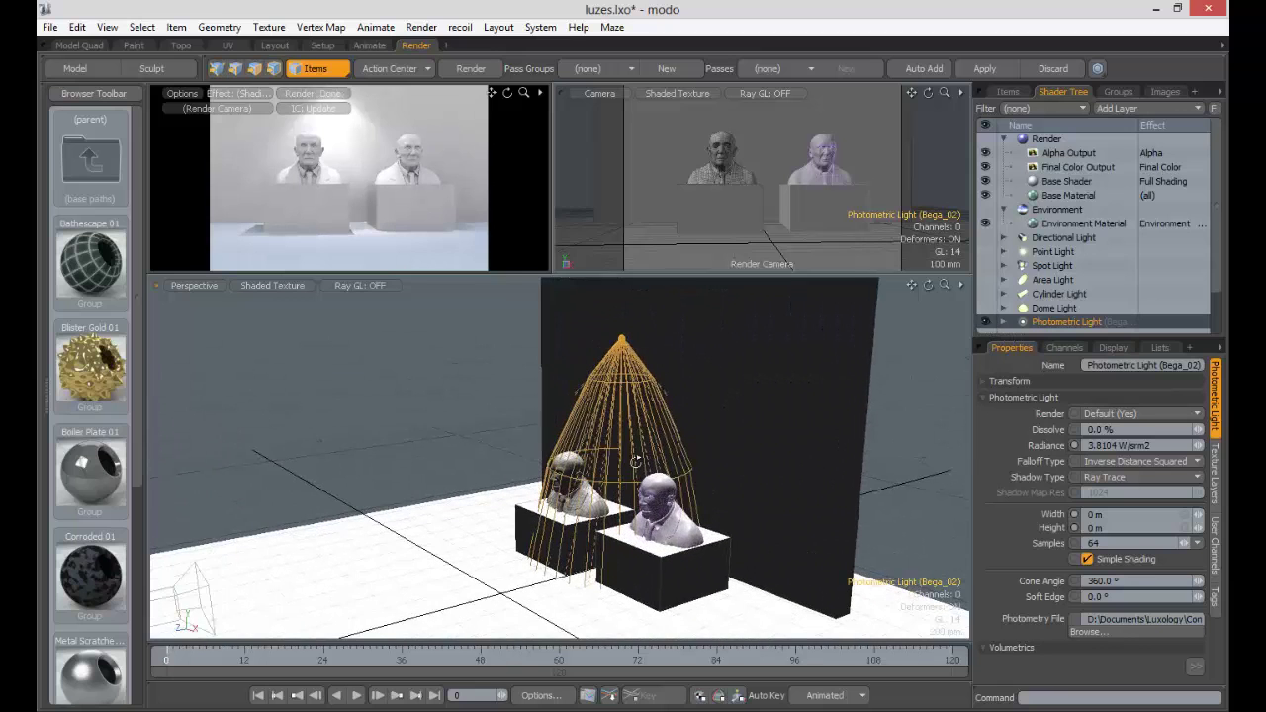
click(632, 378)
key(w)
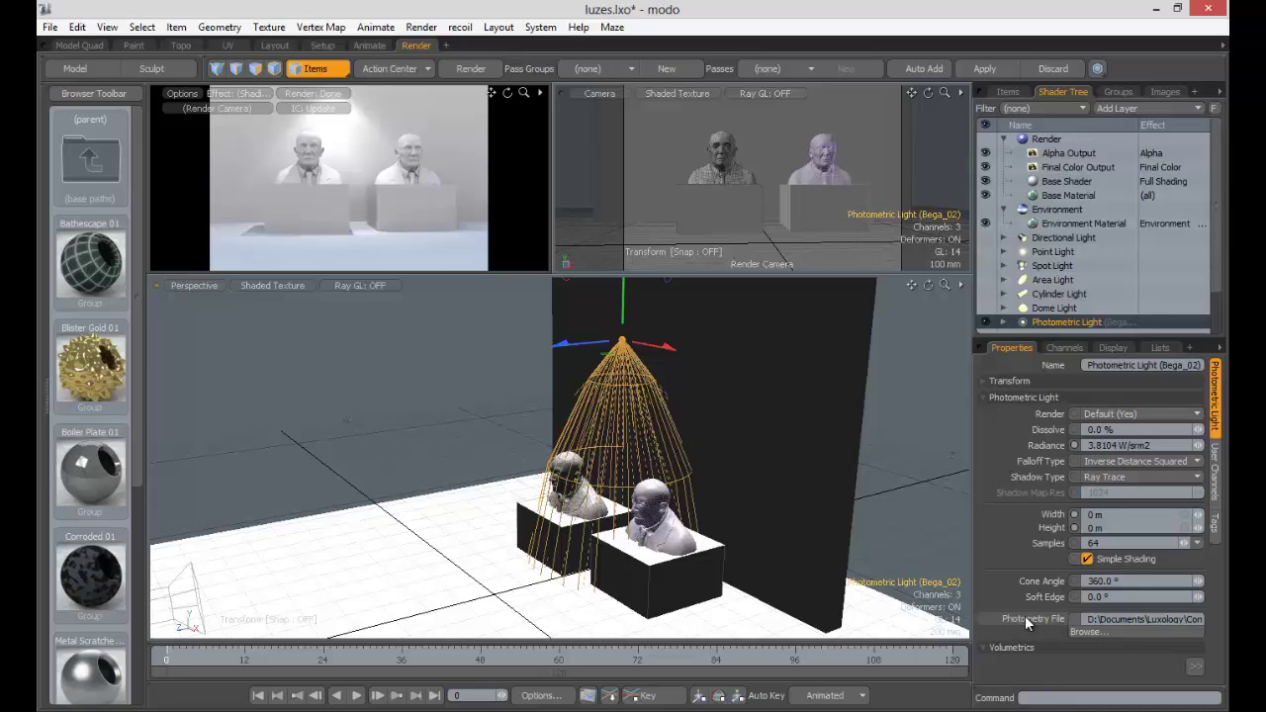
Step: Look through the IES files available in the IES_Bega Data folder for the photometric light, closing the file browser without loading one
click(1093, 632)
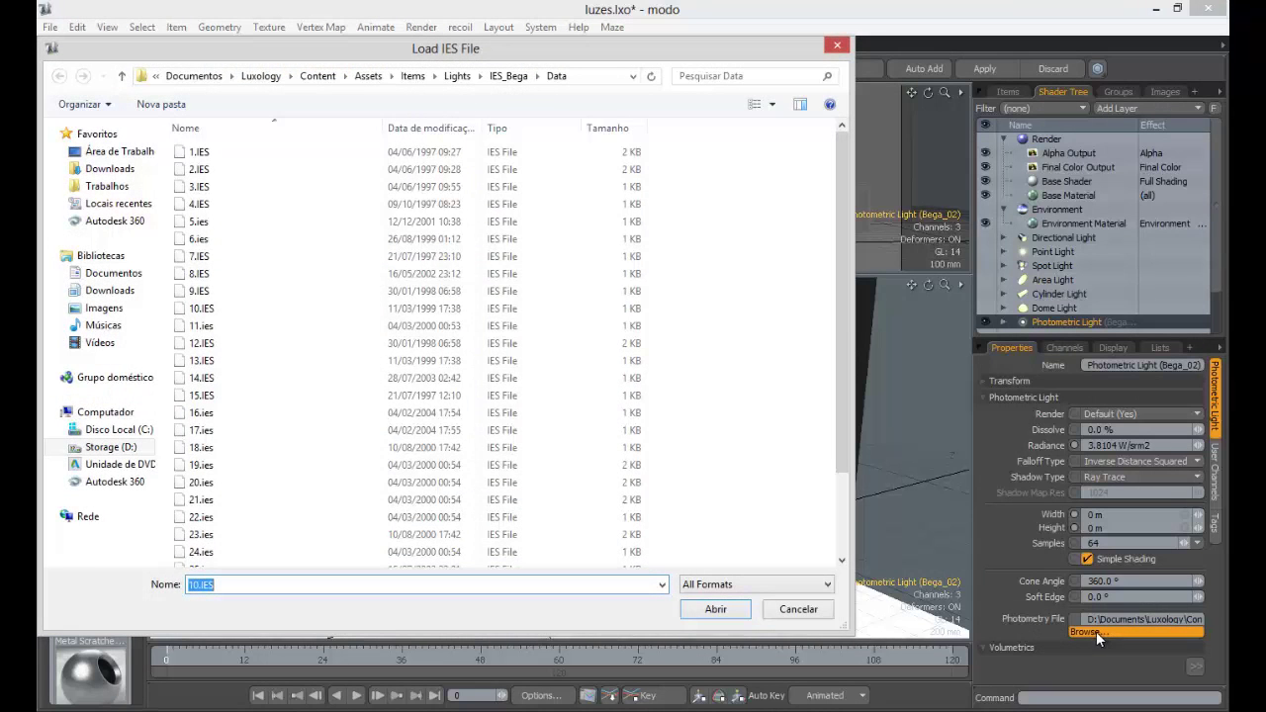
click(327, 221)
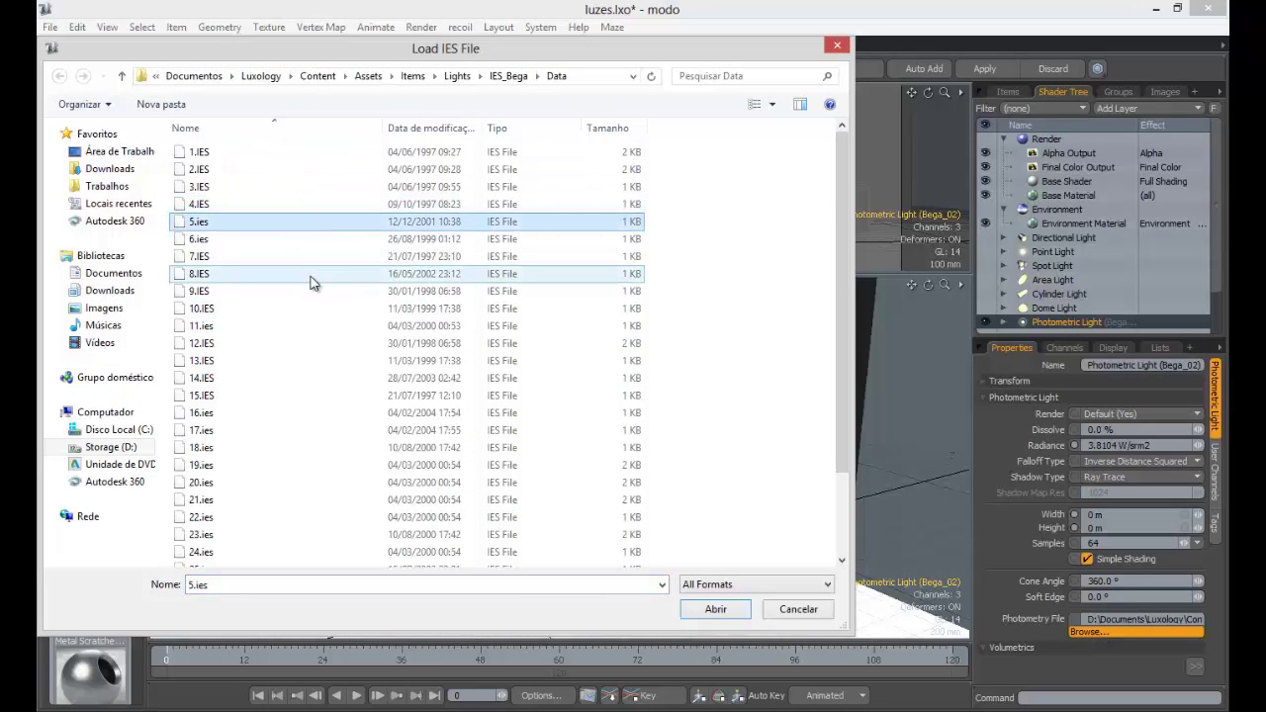
scroll(304, 267, down, 2)
click(217, 401)
scroll(216, 396, up, 2)
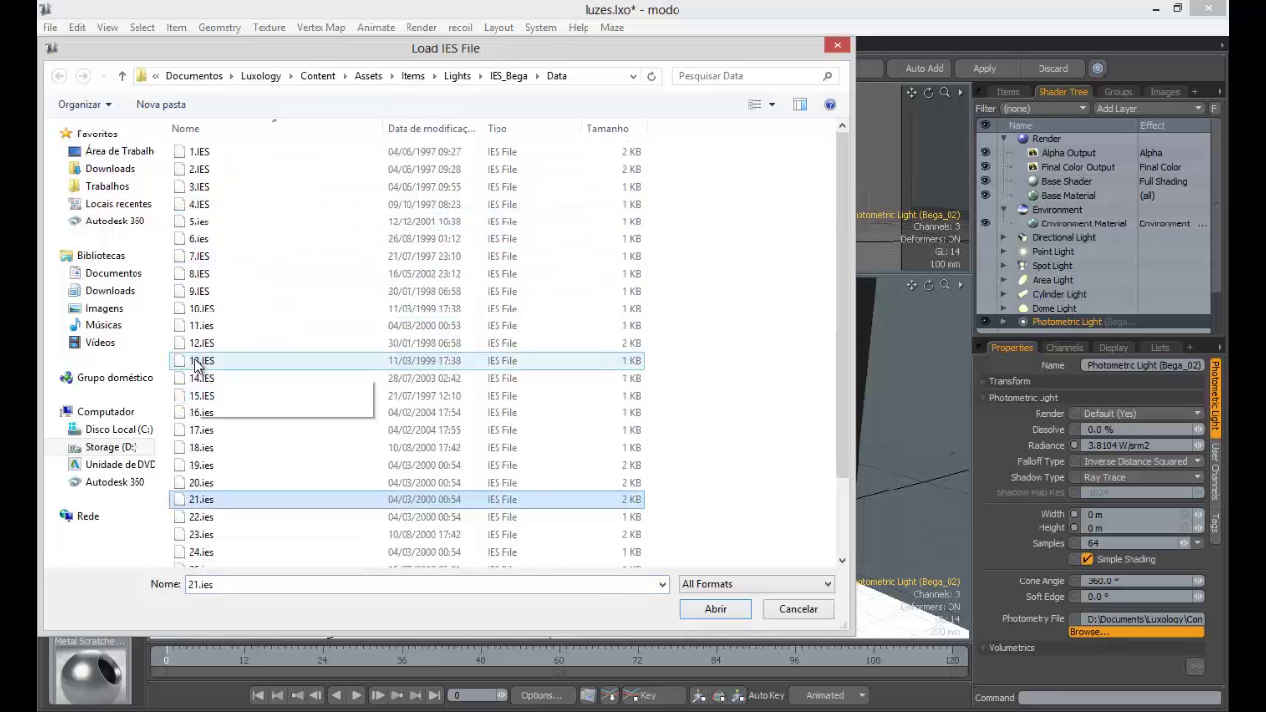
click(205, 243)
click(203, 151)
click(227, 256)
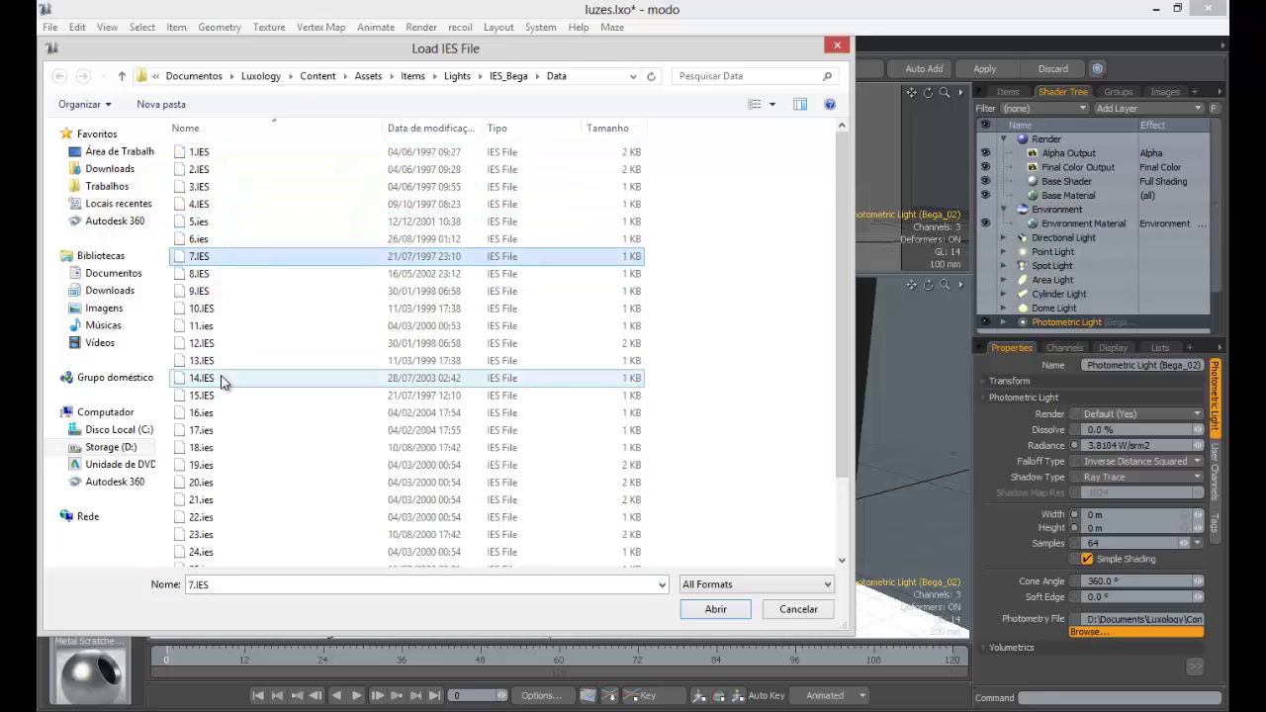
scroll(224, 383, down, 2)
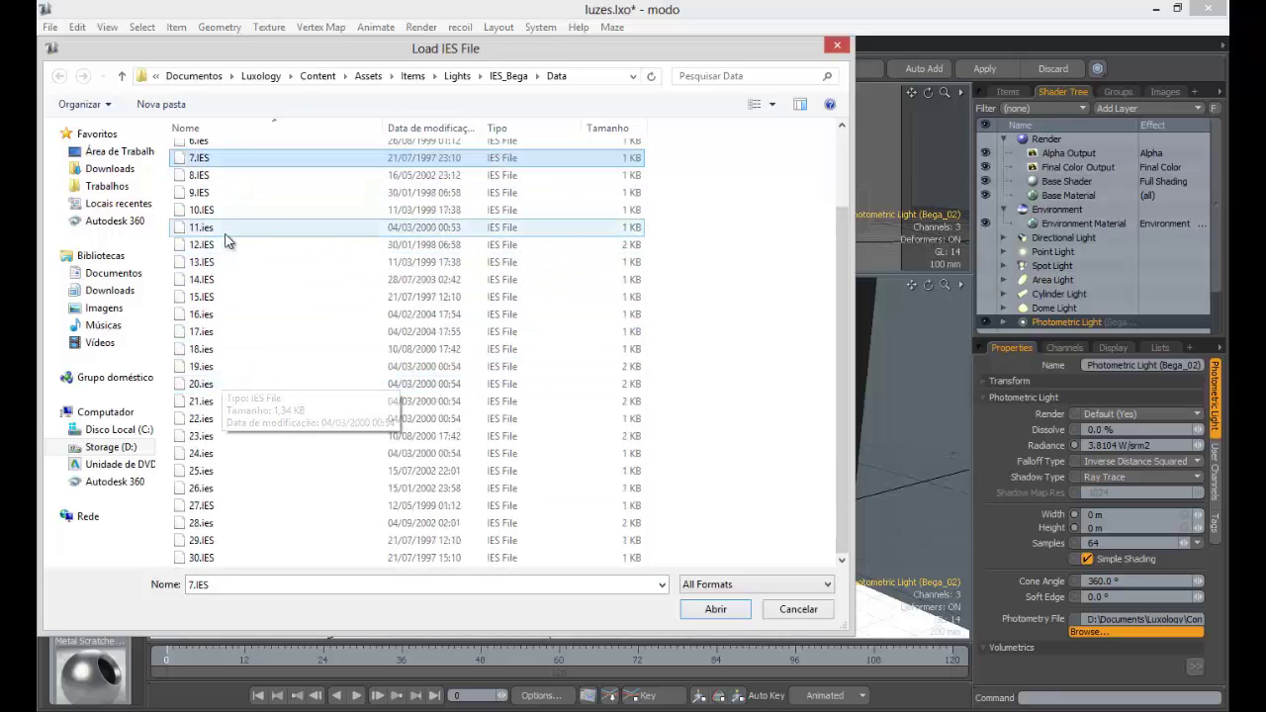
click(228, 228)
scroll(232, 284, up, 2)
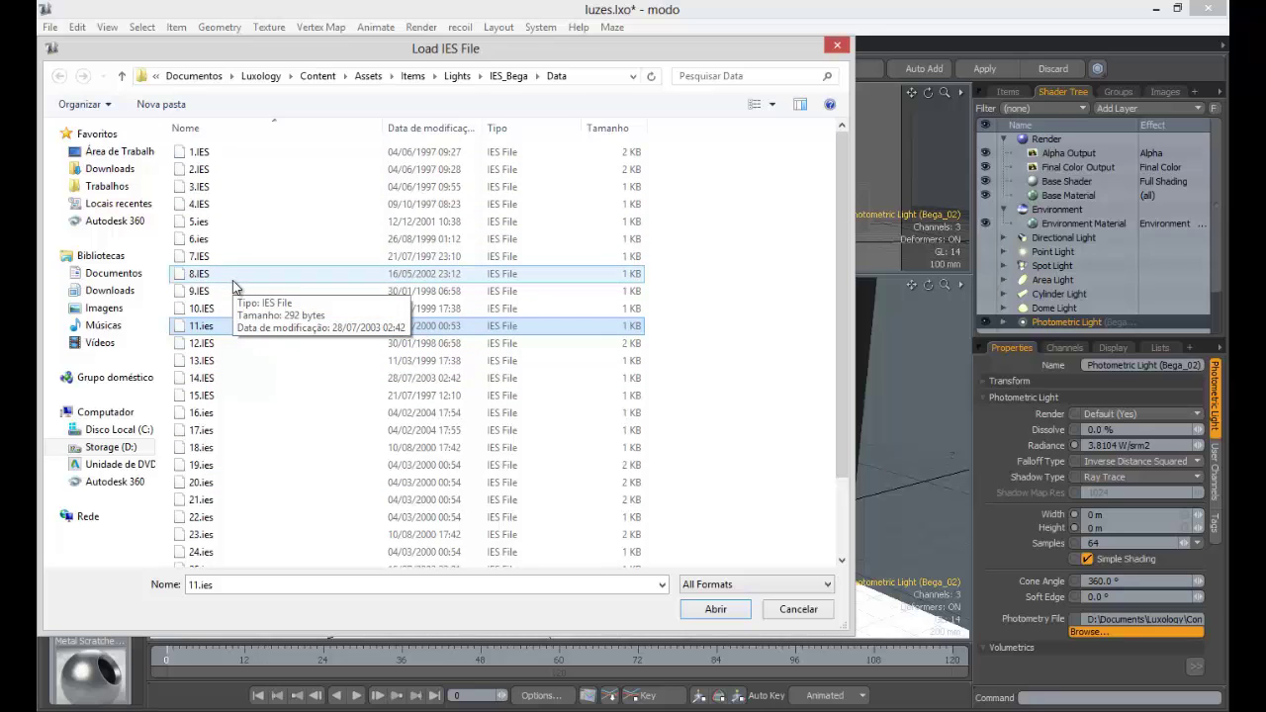
click(221, 190)
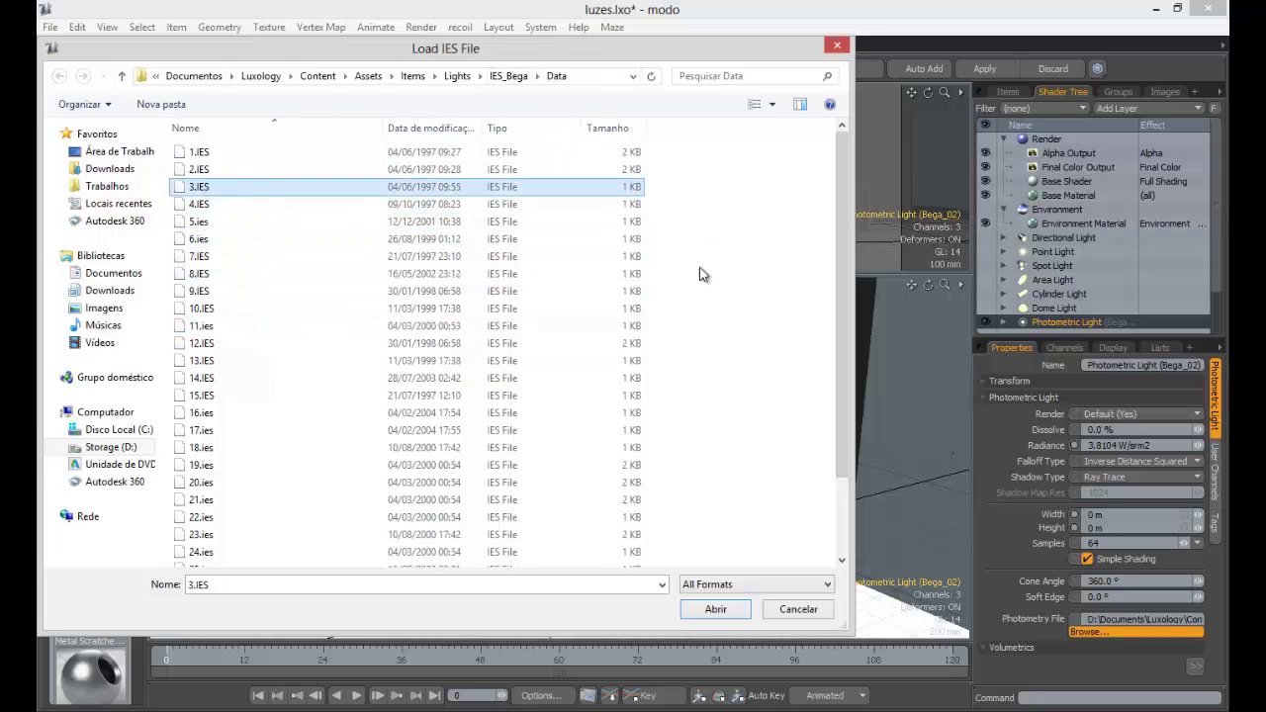
click(215, 170)
scroll(285, 407, down, 2)
scroll(285, 407, up, 2)
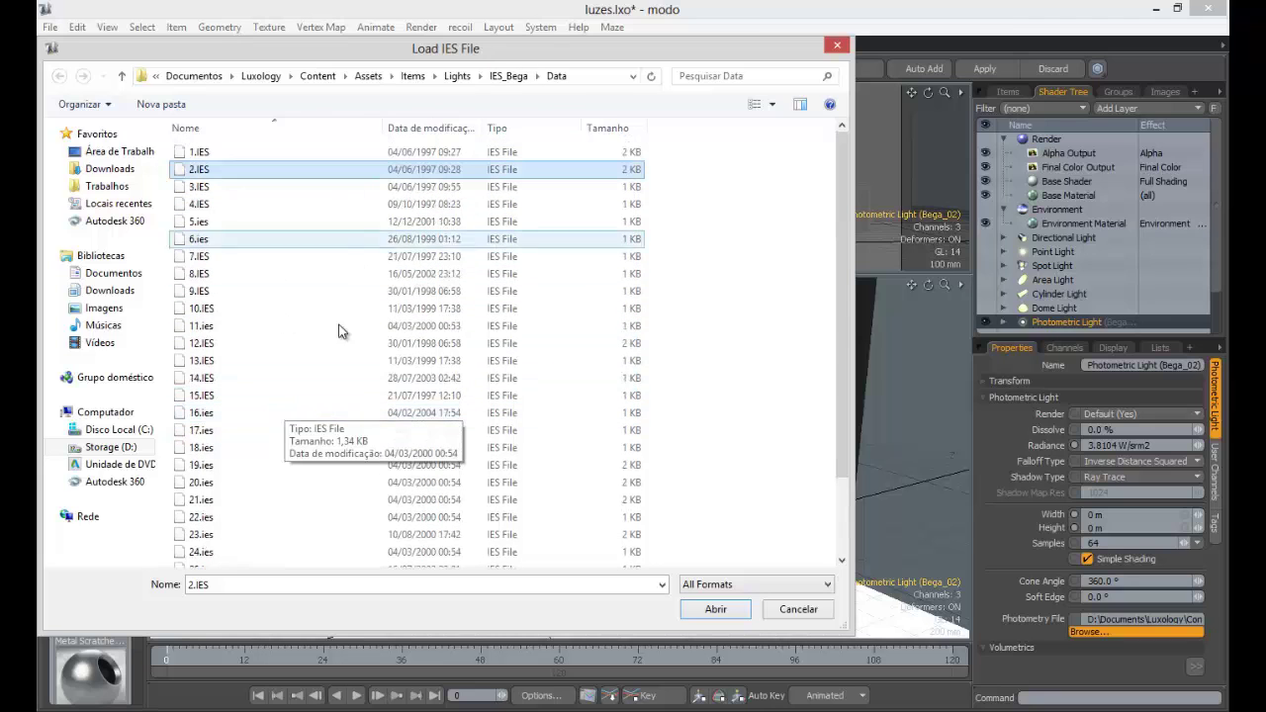
click(218, 153)
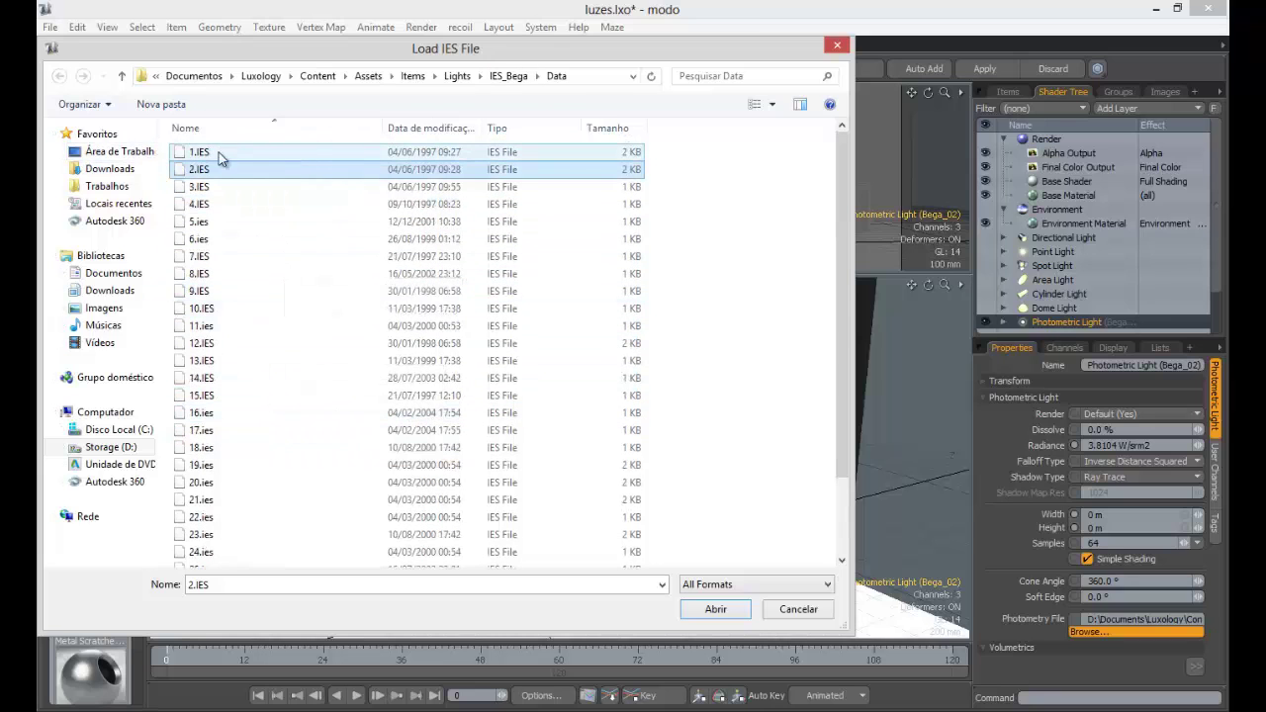
scroll(311, 378, down, 2)
scroll(297, 401, up, 2)
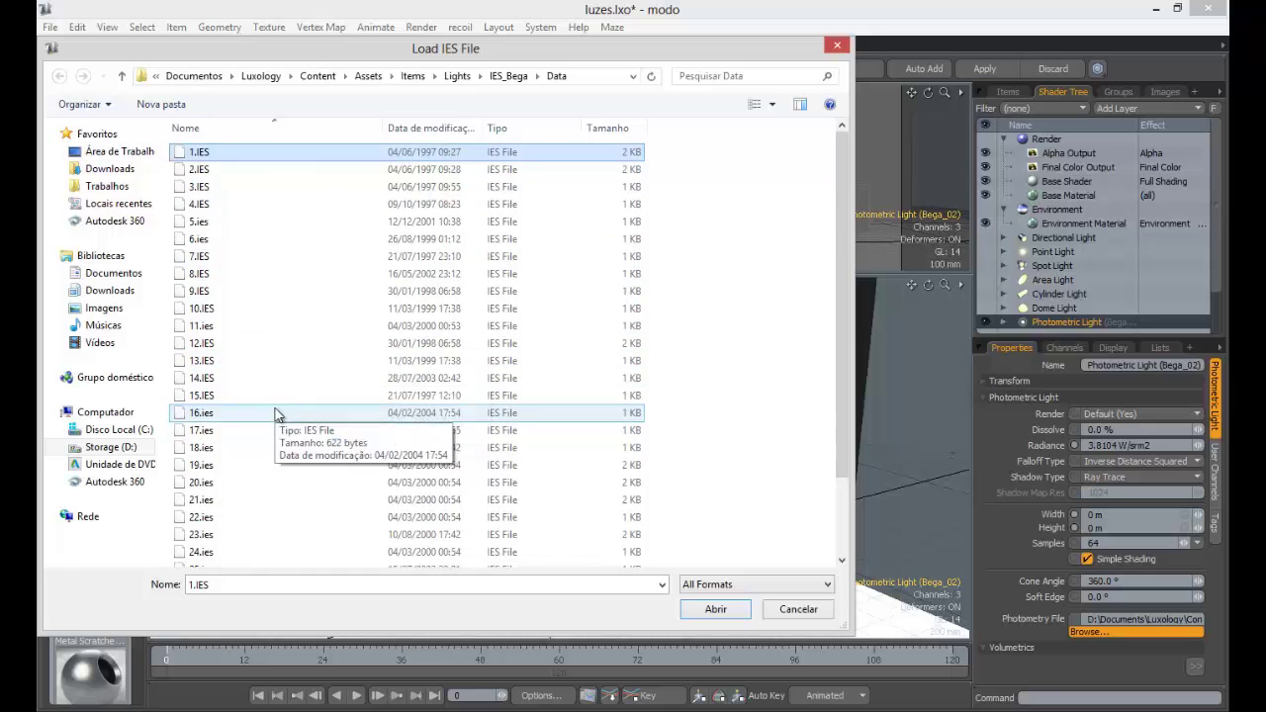
scroll(252, 465, down, 2)
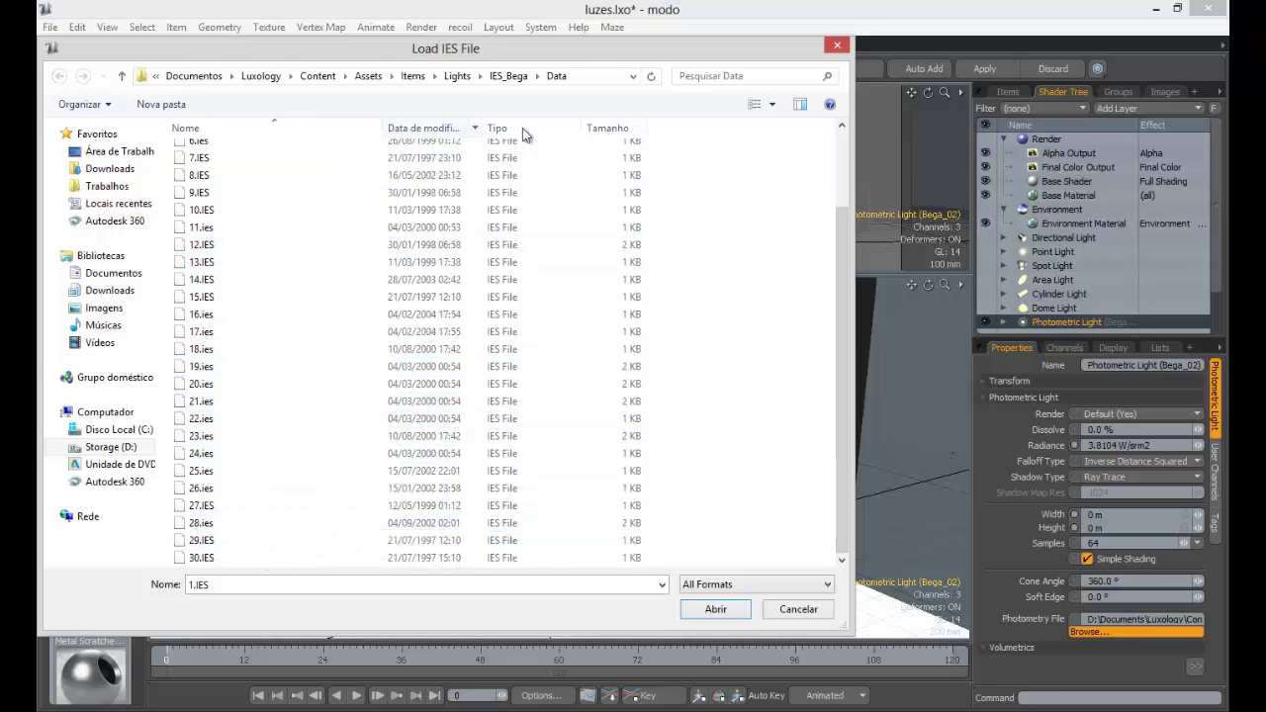
click(838, 50)
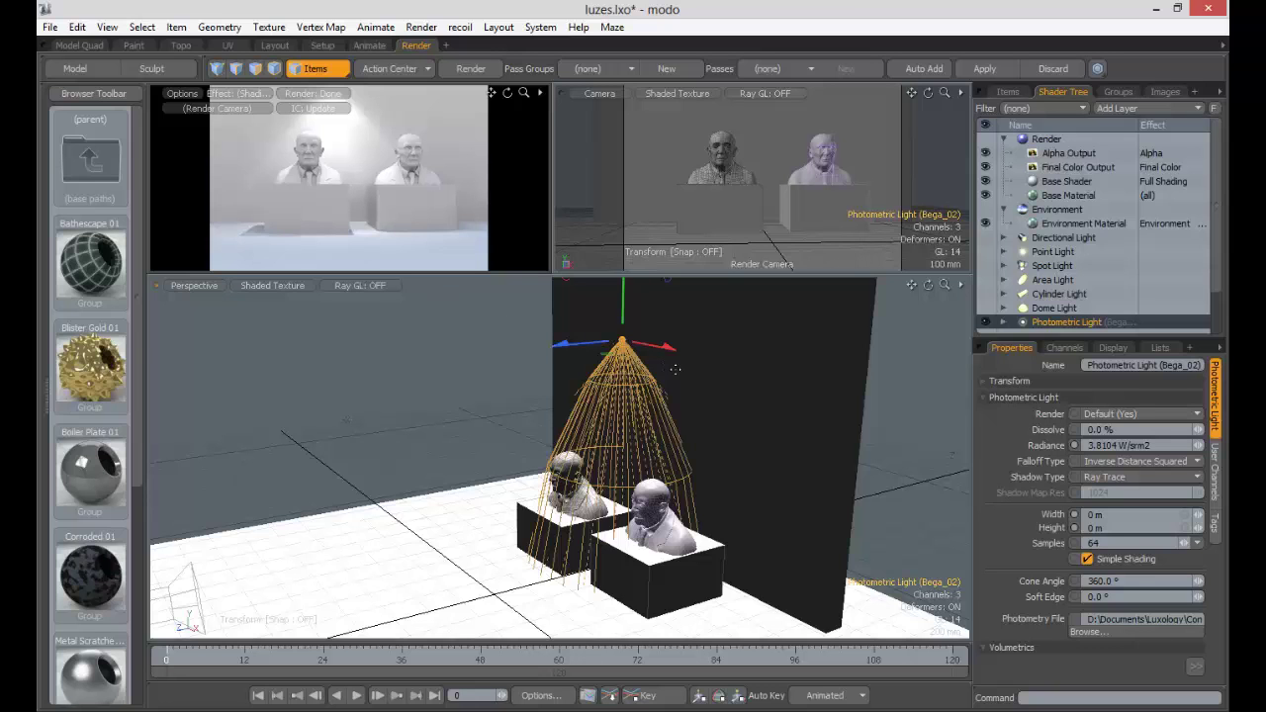
Step: Move the photometric light forward, away from the wall and in front of the two busts
alt+drag(675, 369, 720, 407)
drag(621, 342, 426, 471)
alt+shift+drag(550, 485, 563, 386)
alt+drag(564, 386, 540, 359)
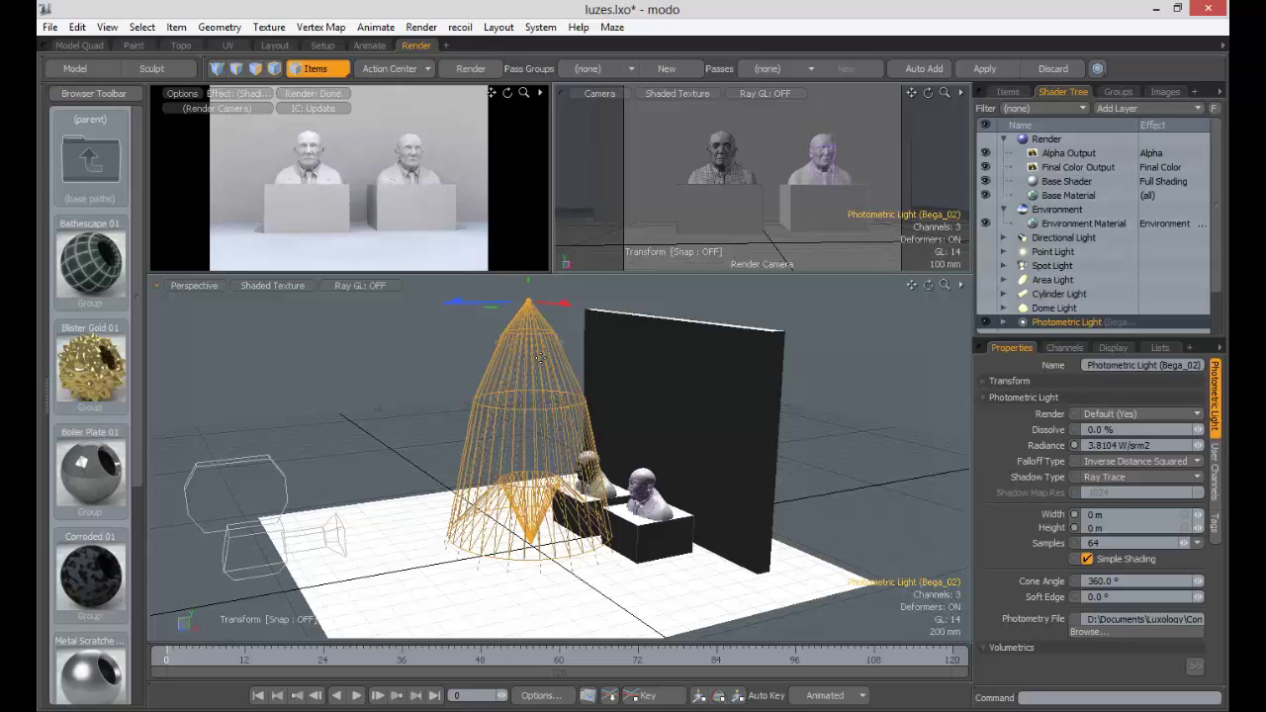
alt+drag(578, 413, 722, 399)
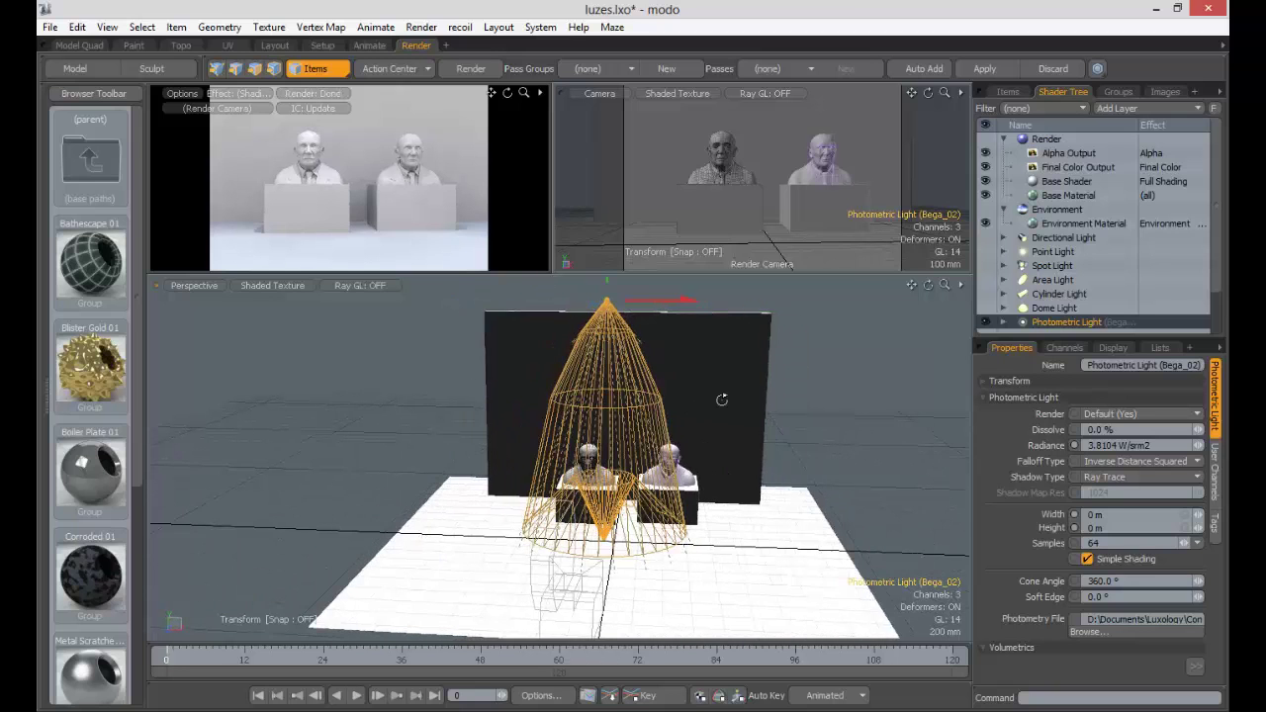
Step: Move the photometric light back close to the wall behind the busts and inspect its effect in the enlarged render preview
alt+drag(605, 290, 578, 361)
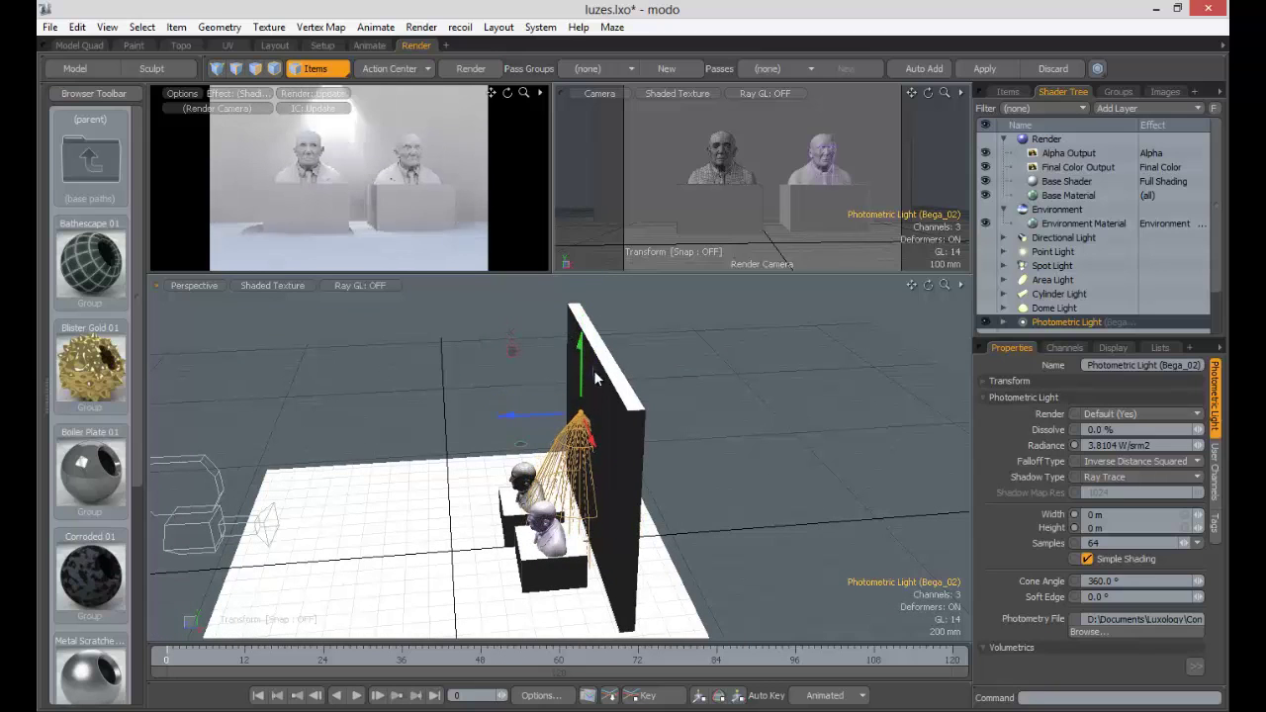
drag(510, 417, 514, 417)
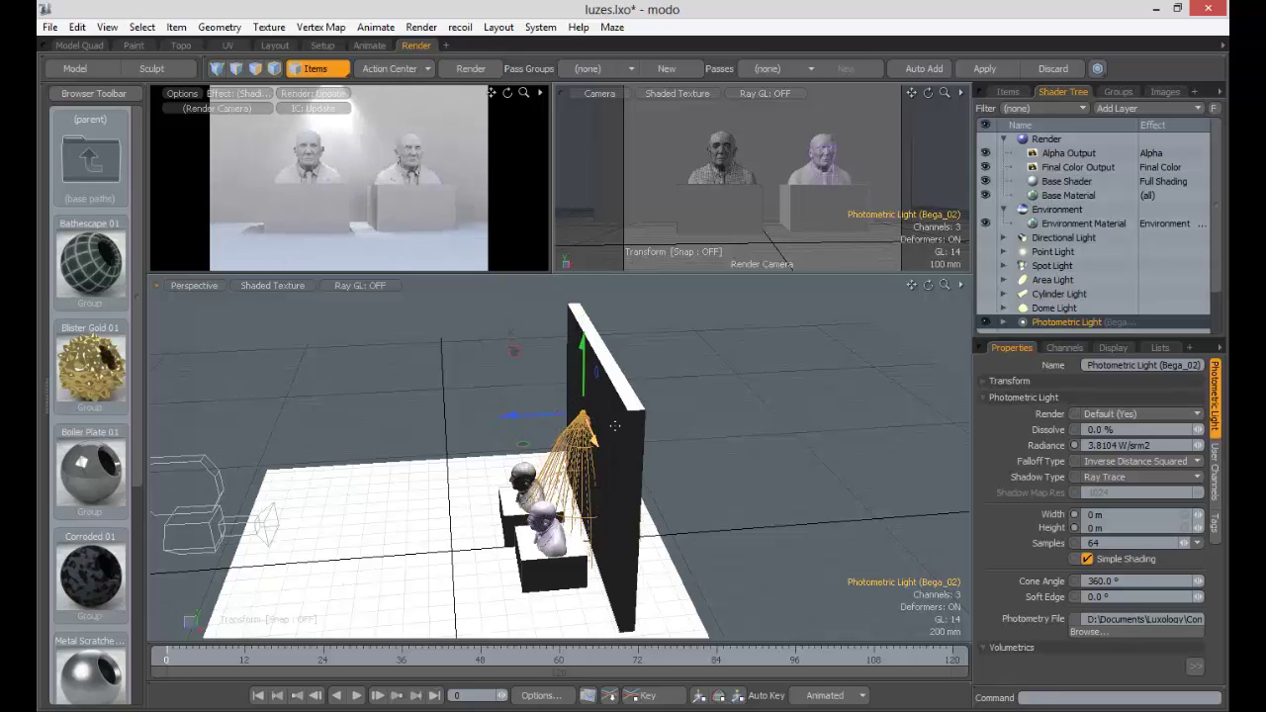
alt+drag(659, 432, 797, 410)
drag(624, 407, 546, 378)
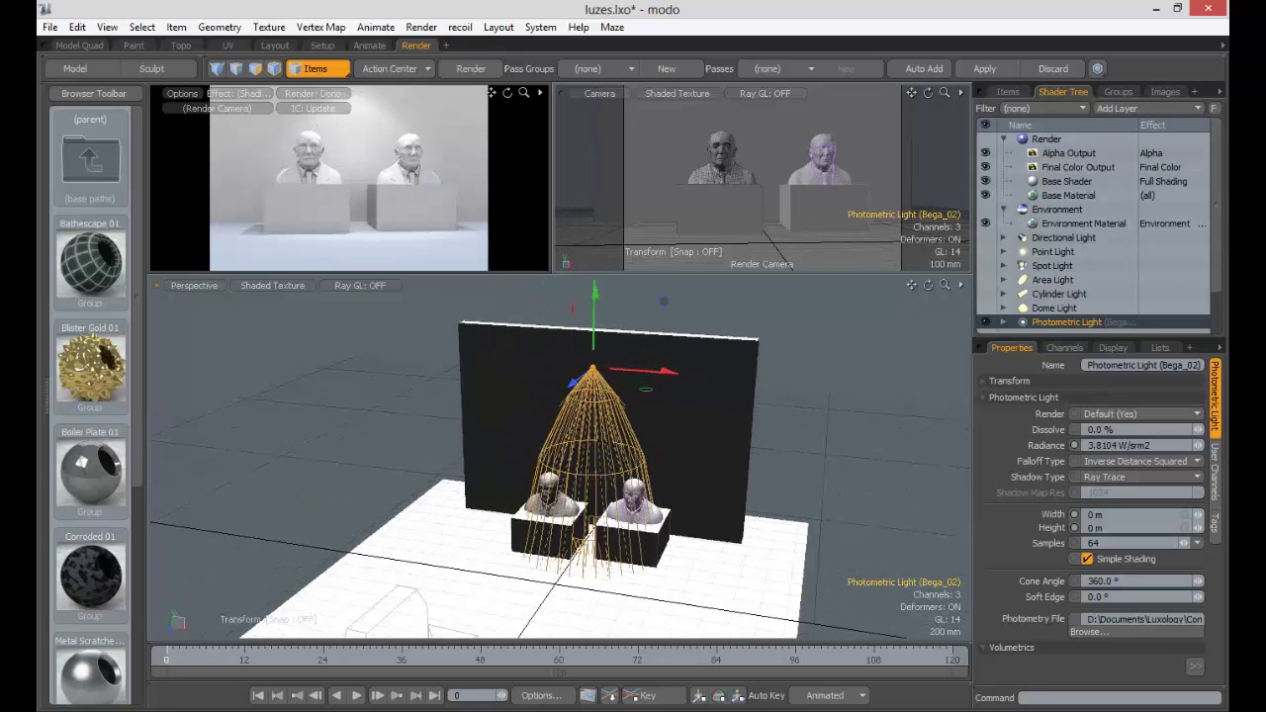
click(414, 159)
key(KP_0)
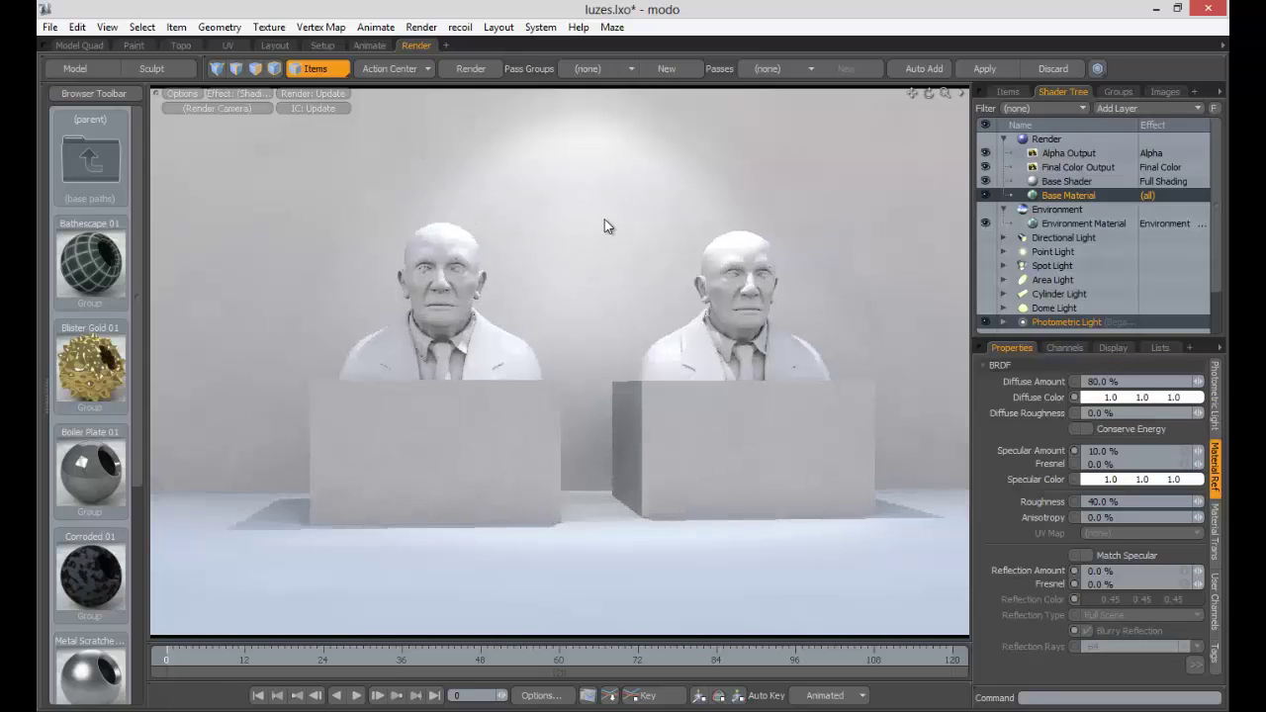
key(ctrl+space)
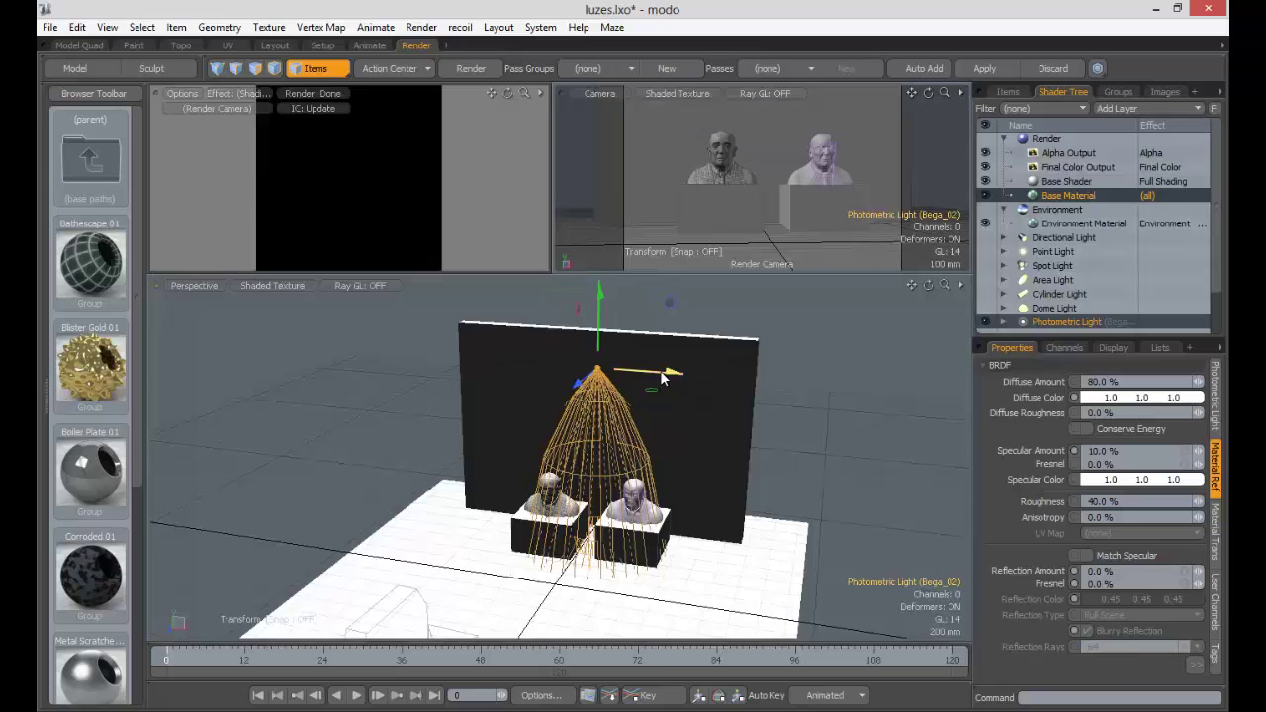
Step: Lower the photometric light near the wall between the busts and check the glow in the enlarged render preview
drag(534, 381, 570, 374)
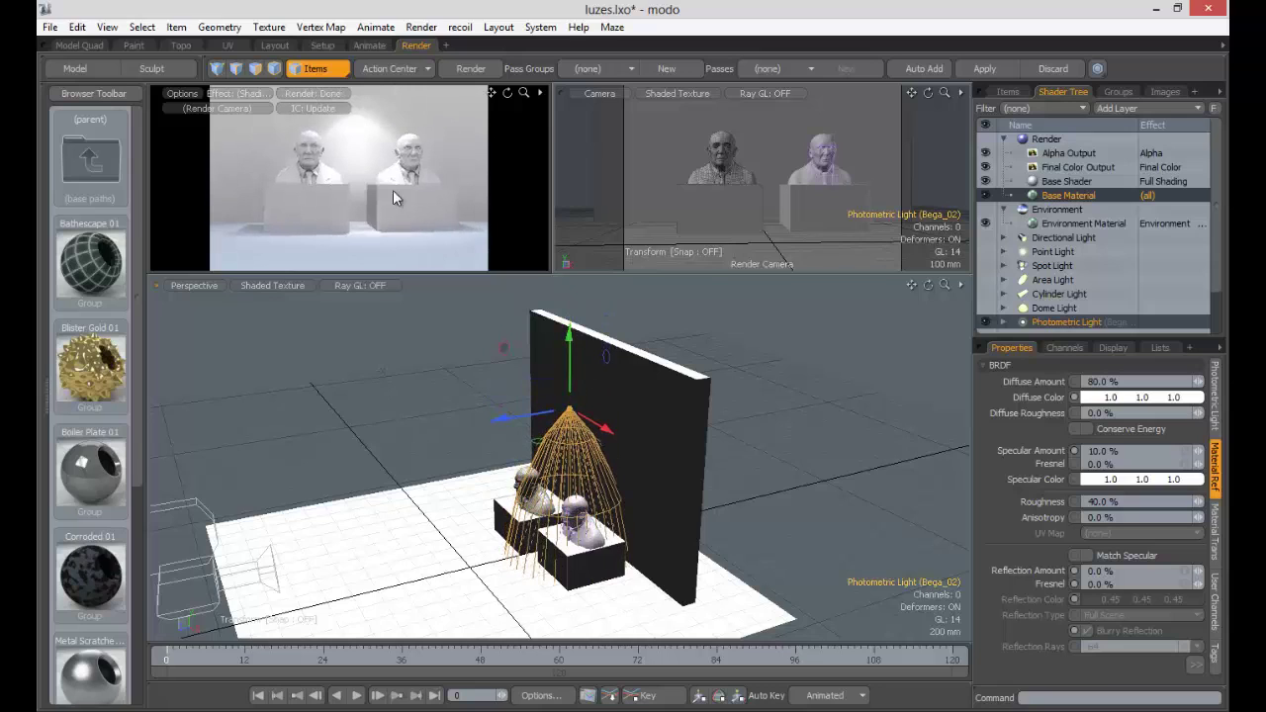
key(ctrl+space)
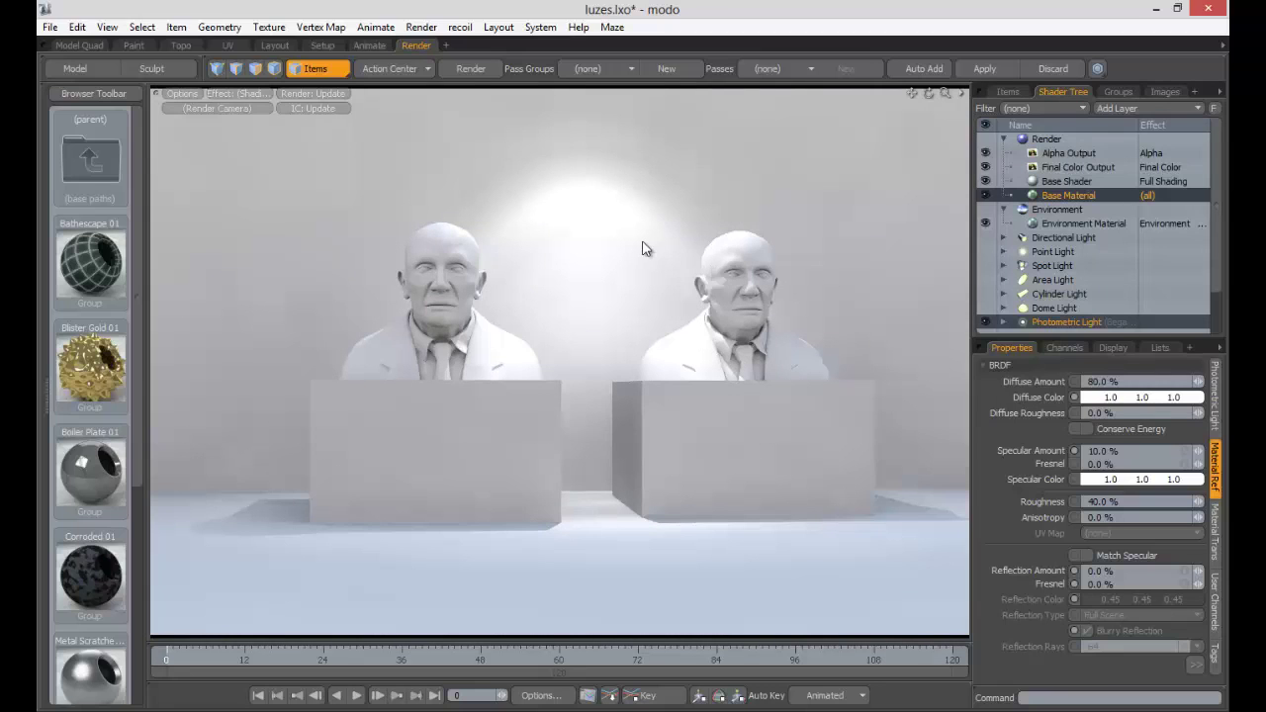
key(ctrl+space)
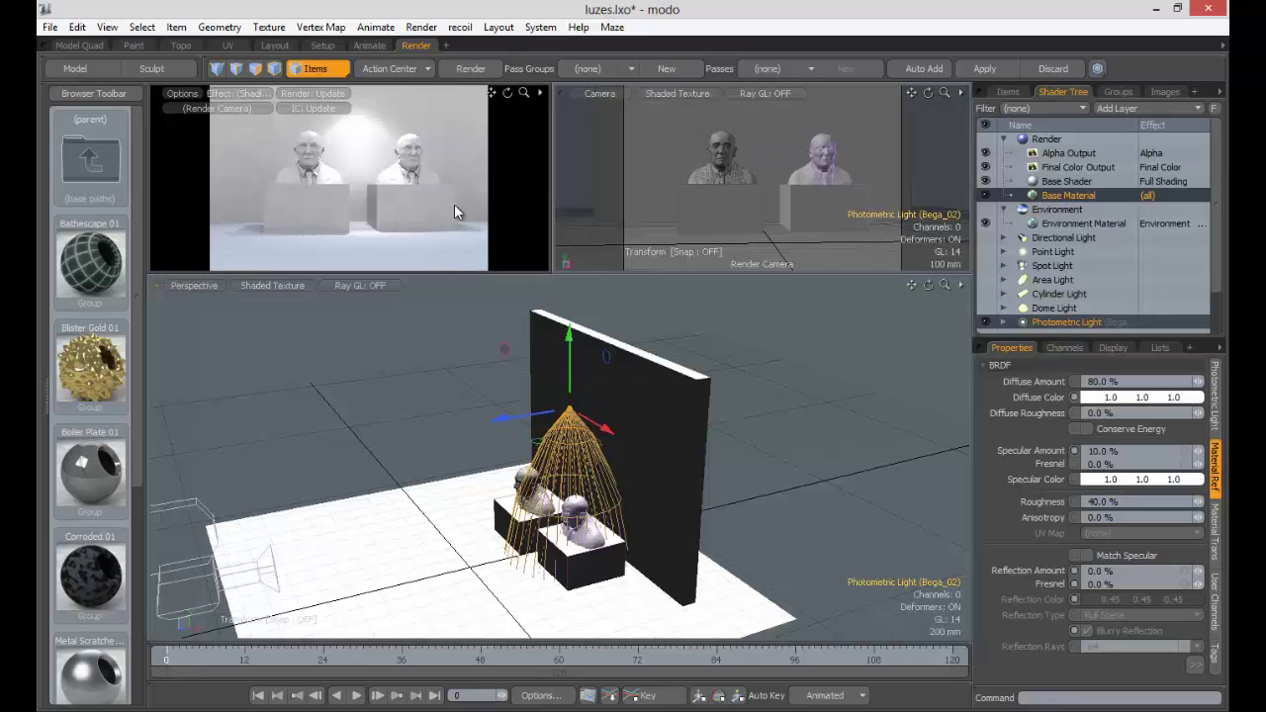
Step: Load 16.ies as the photometry file of the photometric light
click(1068, 323)
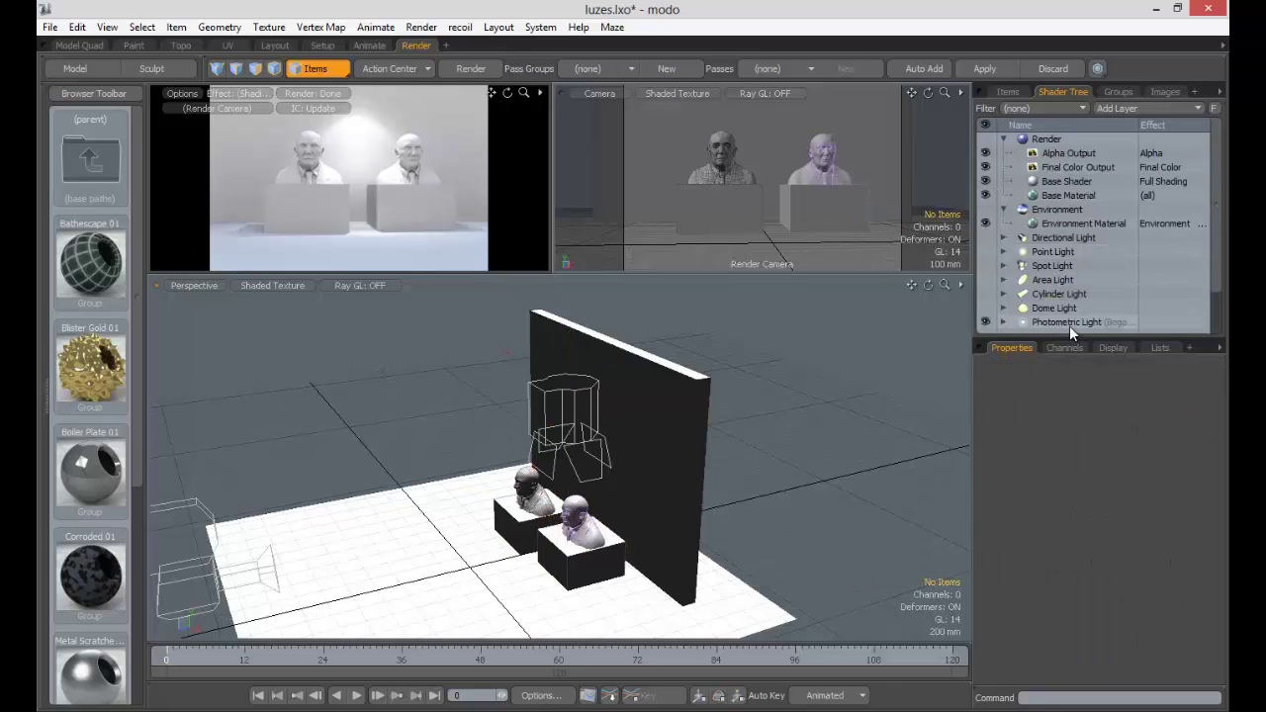
click(1119, 631)
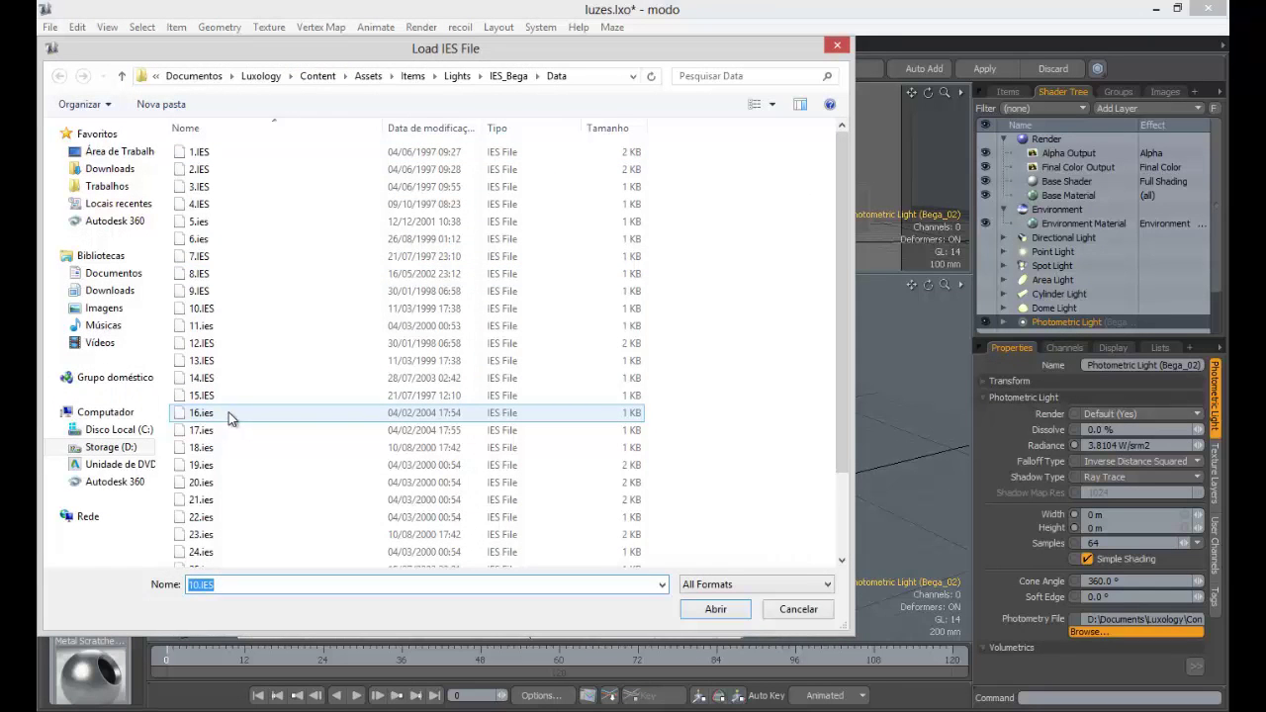
double_click(202, 413)
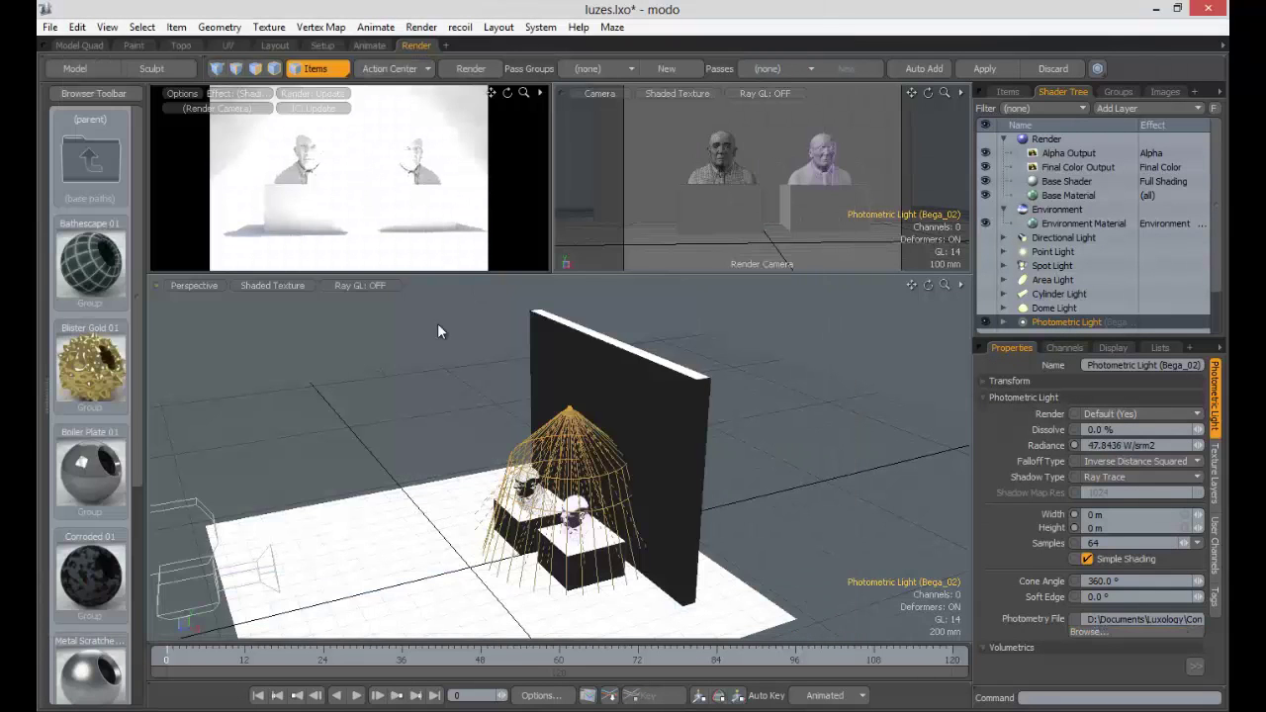
Step: Move the photometric light away from the wall so it hangs in front of the busts
alt+drag(539, 471, 516, 461)
key(w)
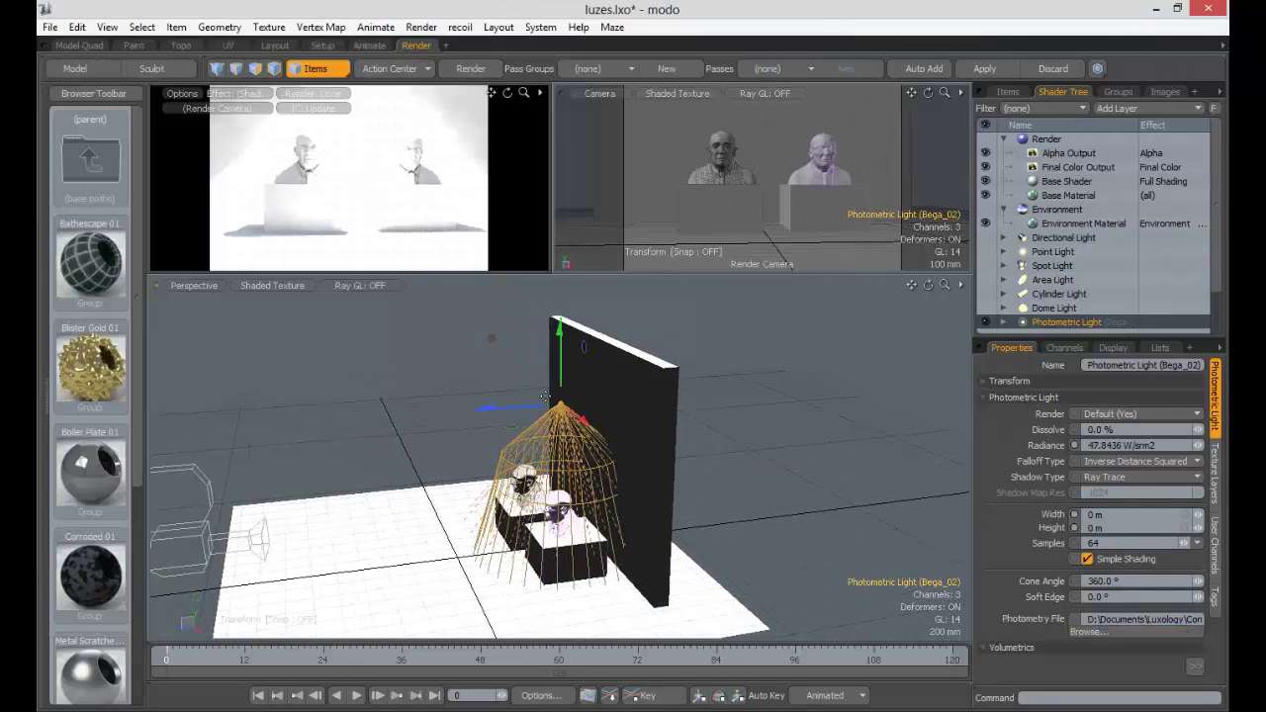
drag(537, 414, 465, 415)
ctrl+alt+drag(595, 456, 529, 409)
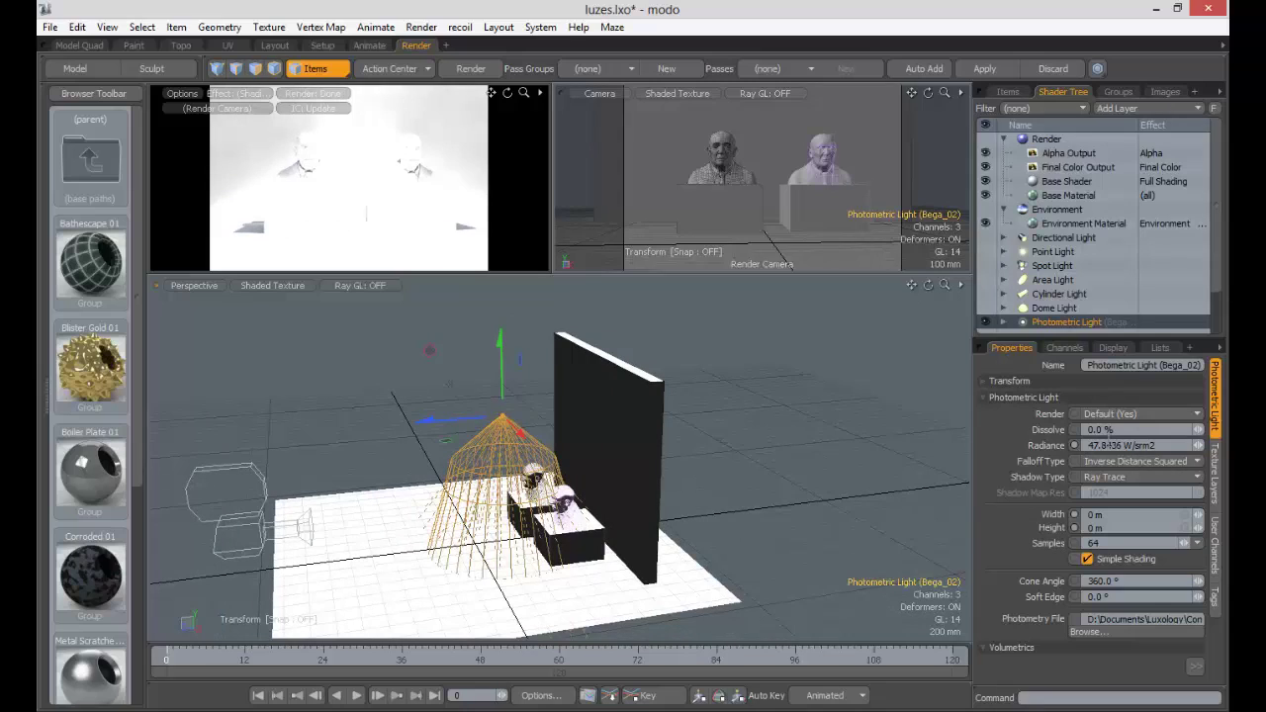
Step: Set the photometric light's radiance to 10 W/srm2 and raise the light higher above the floor
drag(1163, 445, 1030, 436)
text(10)
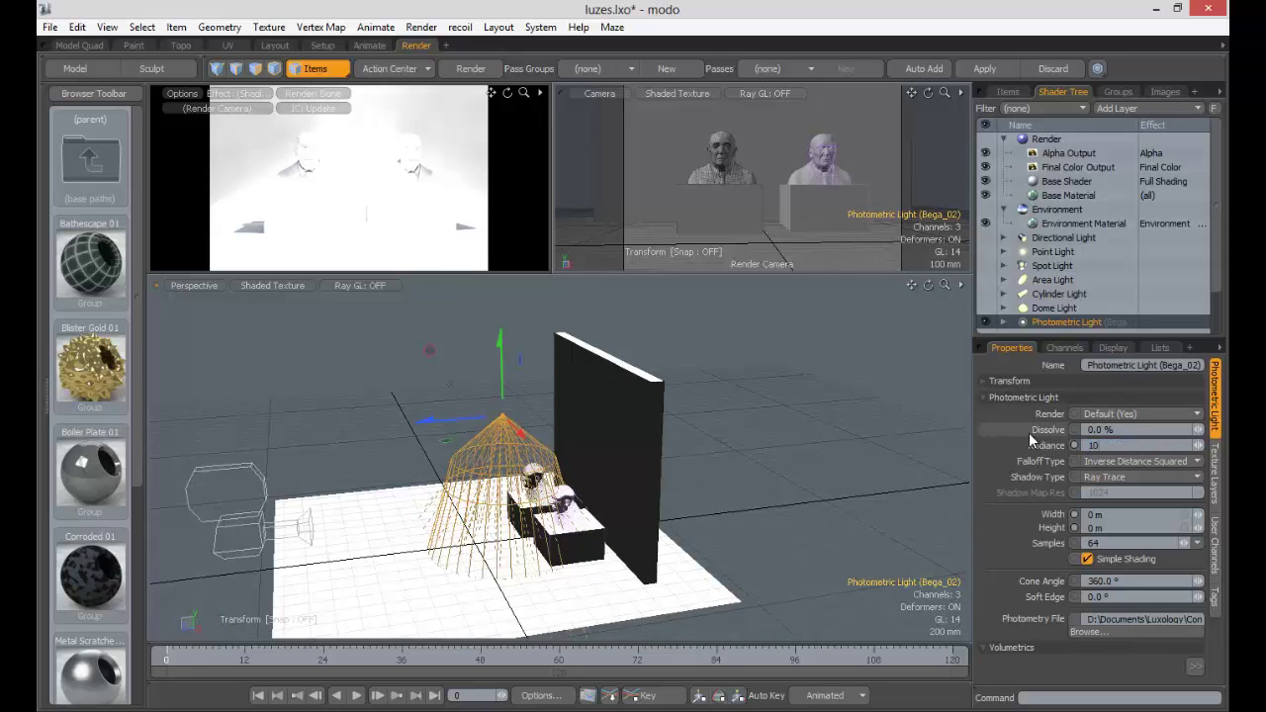
key(Tab)
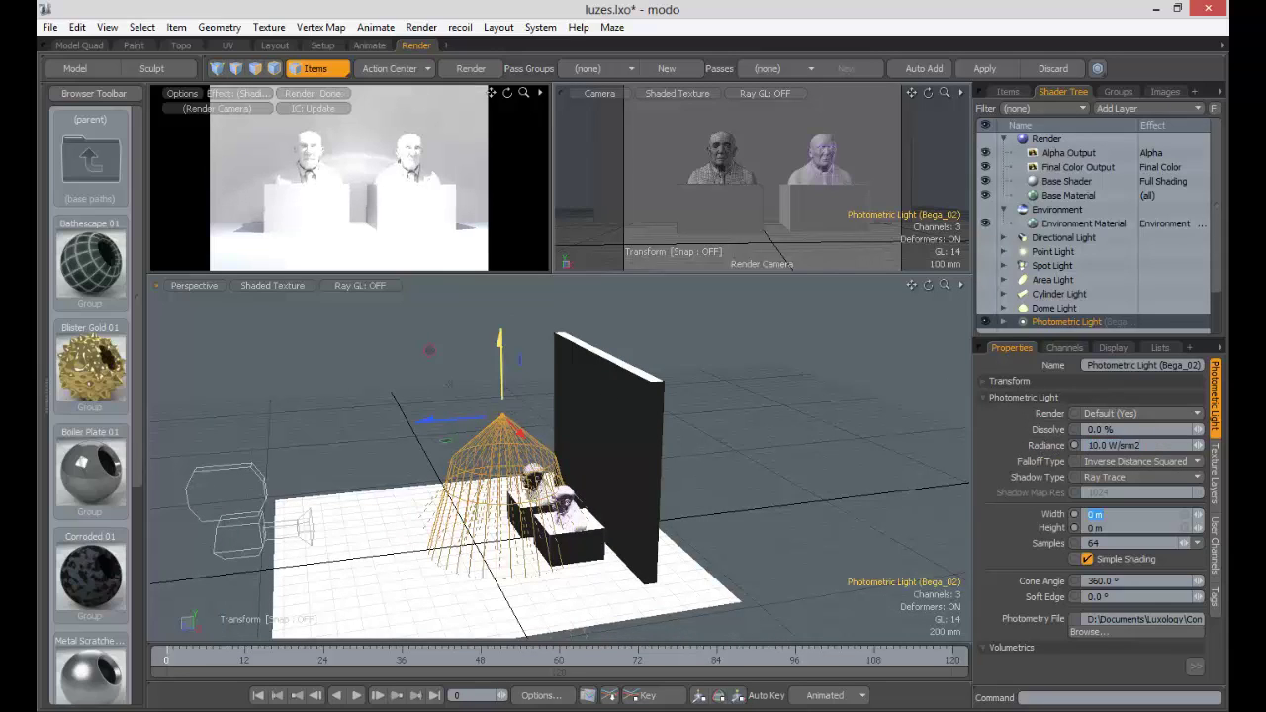
drag(500, 385, 500, 336)
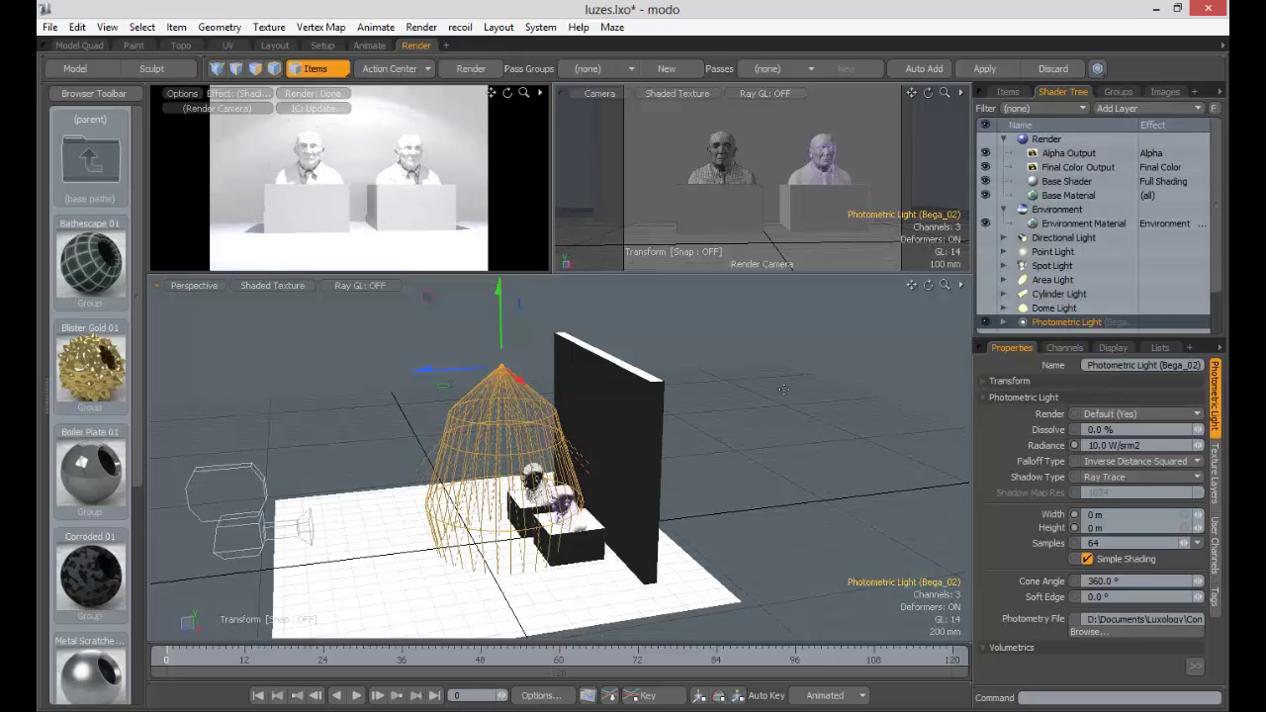
Step: Load 17.ies as the photometry file, move the light back near the wall and lower it to just above the busts
click(1091, 632)
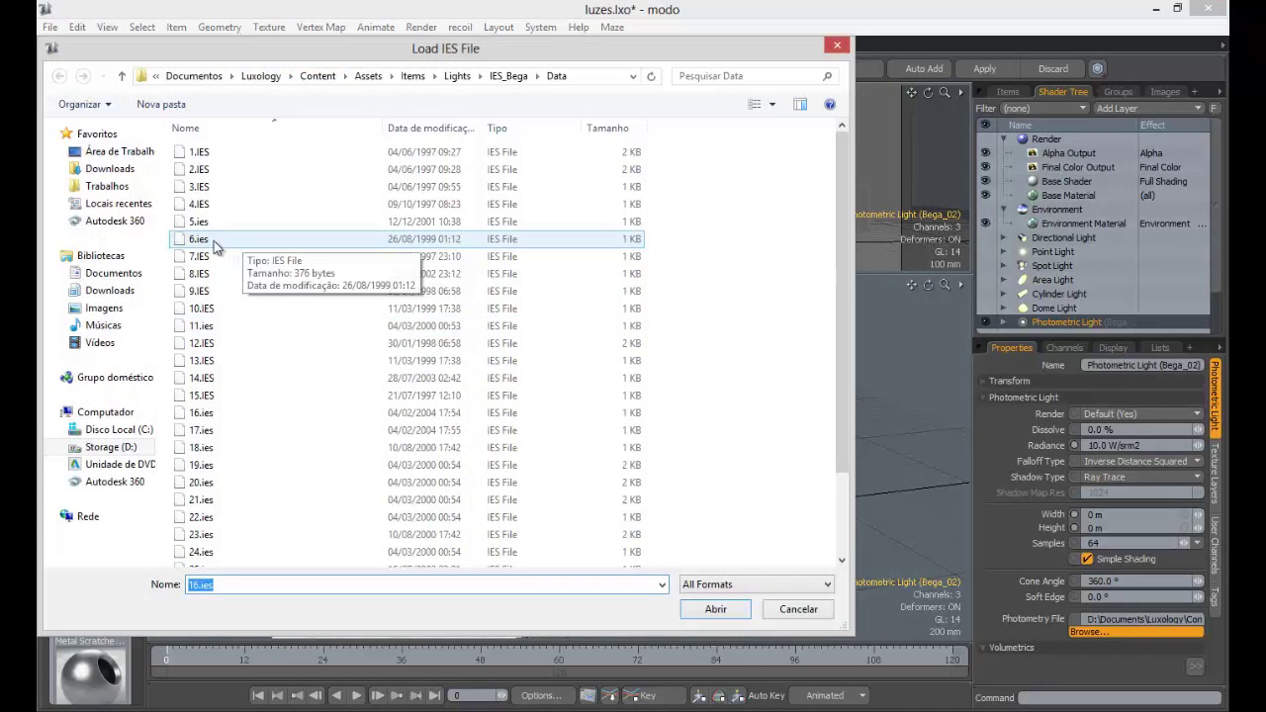
double_click(217, 429)
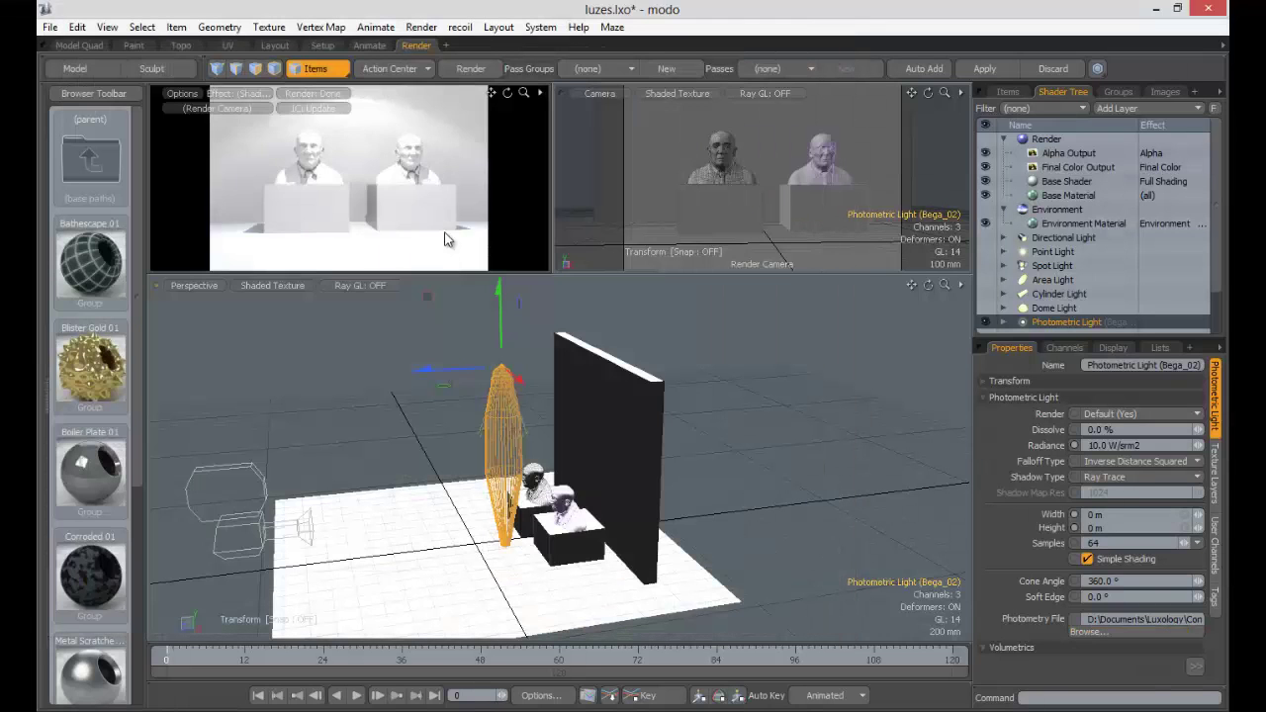
drag(445, 364, 531, 366)
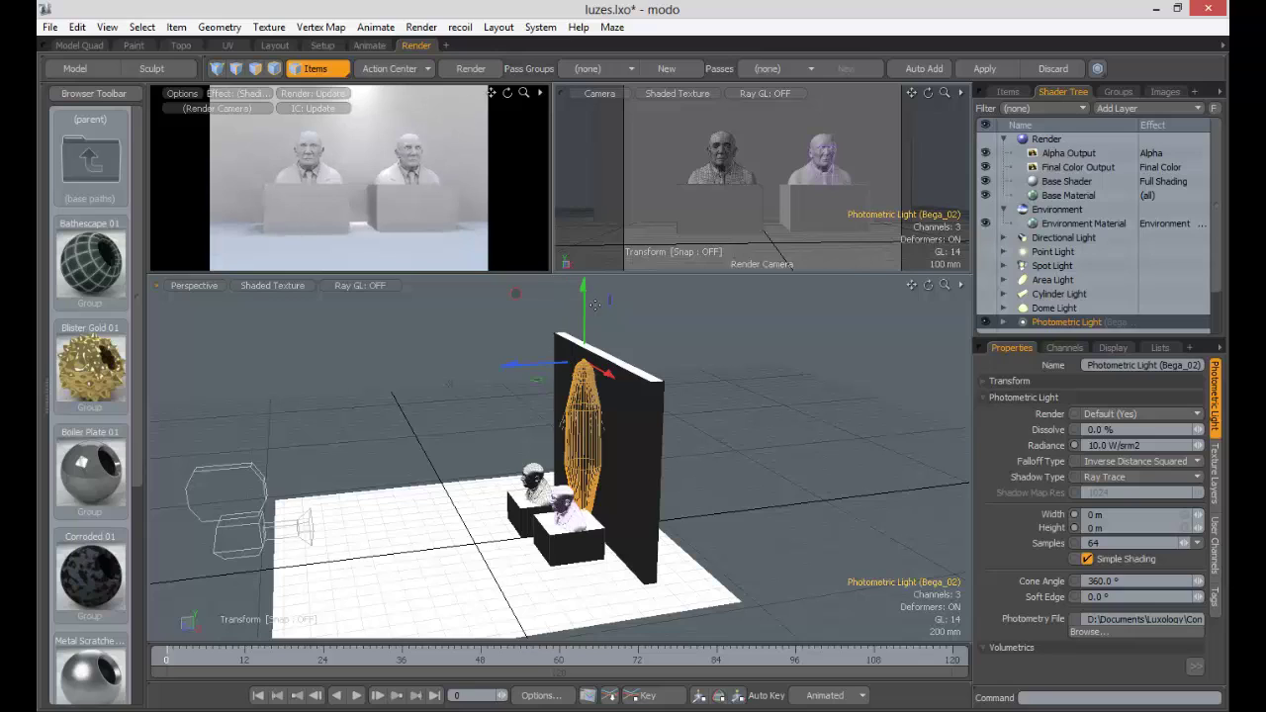
drag(594, 306, 586, 354)
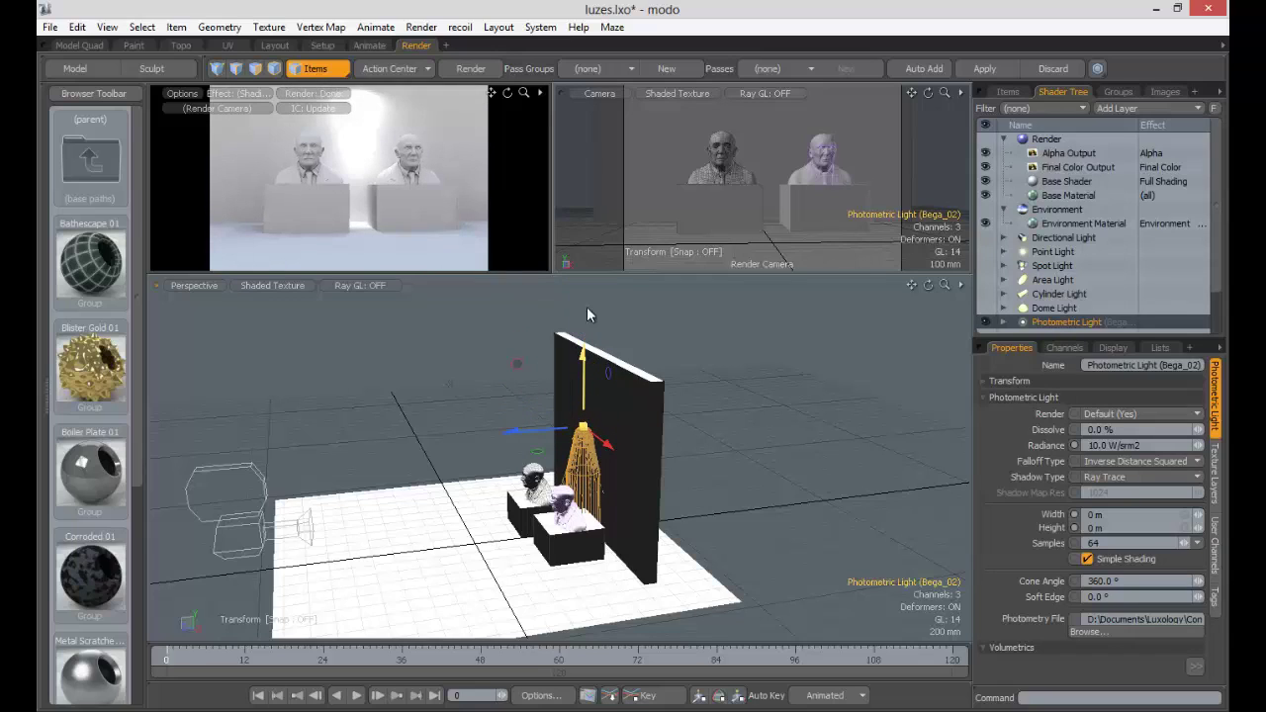
drag(549, 423, 539, 428)
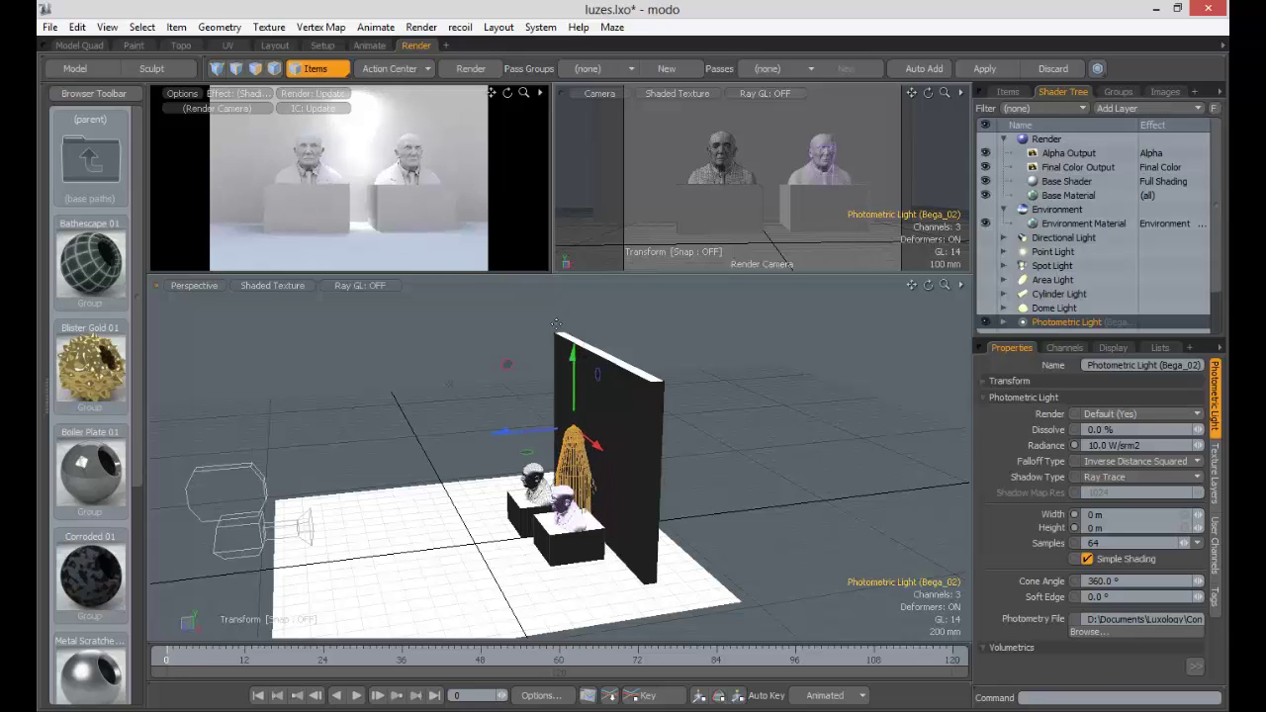
Step: Load 18.ies as the photometry file of the photometric light and move the light closer to the wall
click(1128, 632)
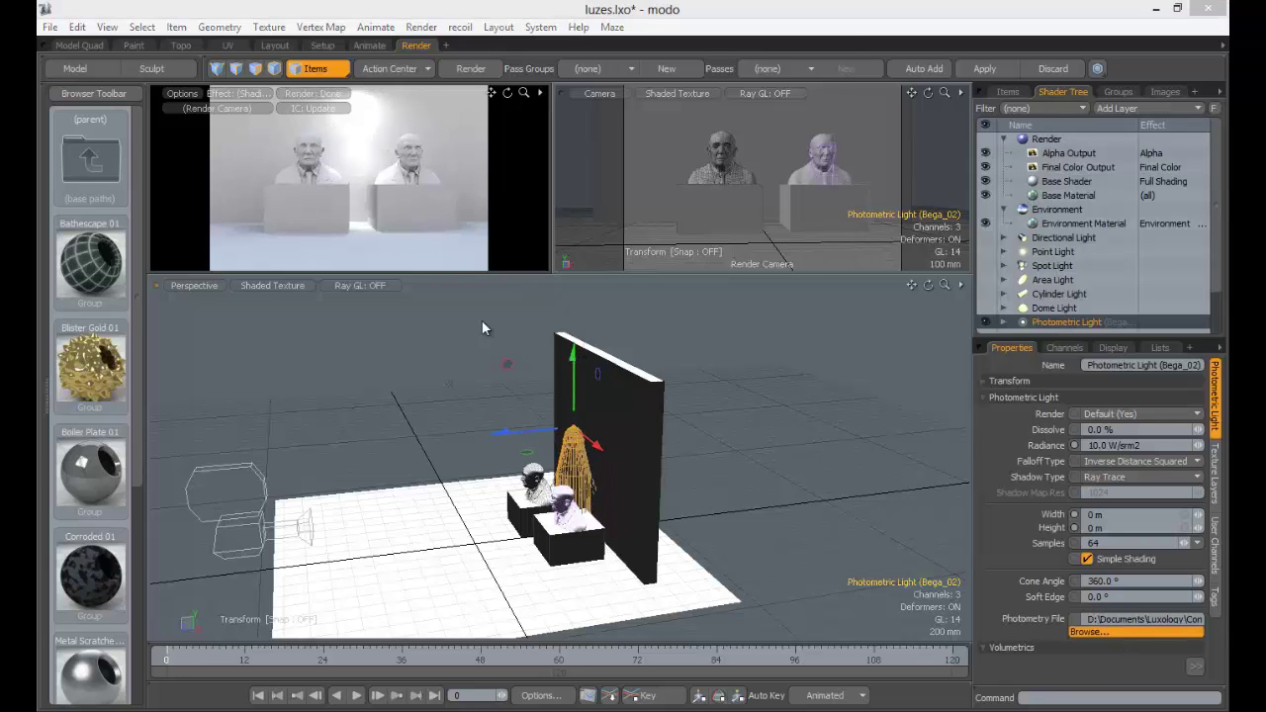
scroll(283, 395, down, 2)
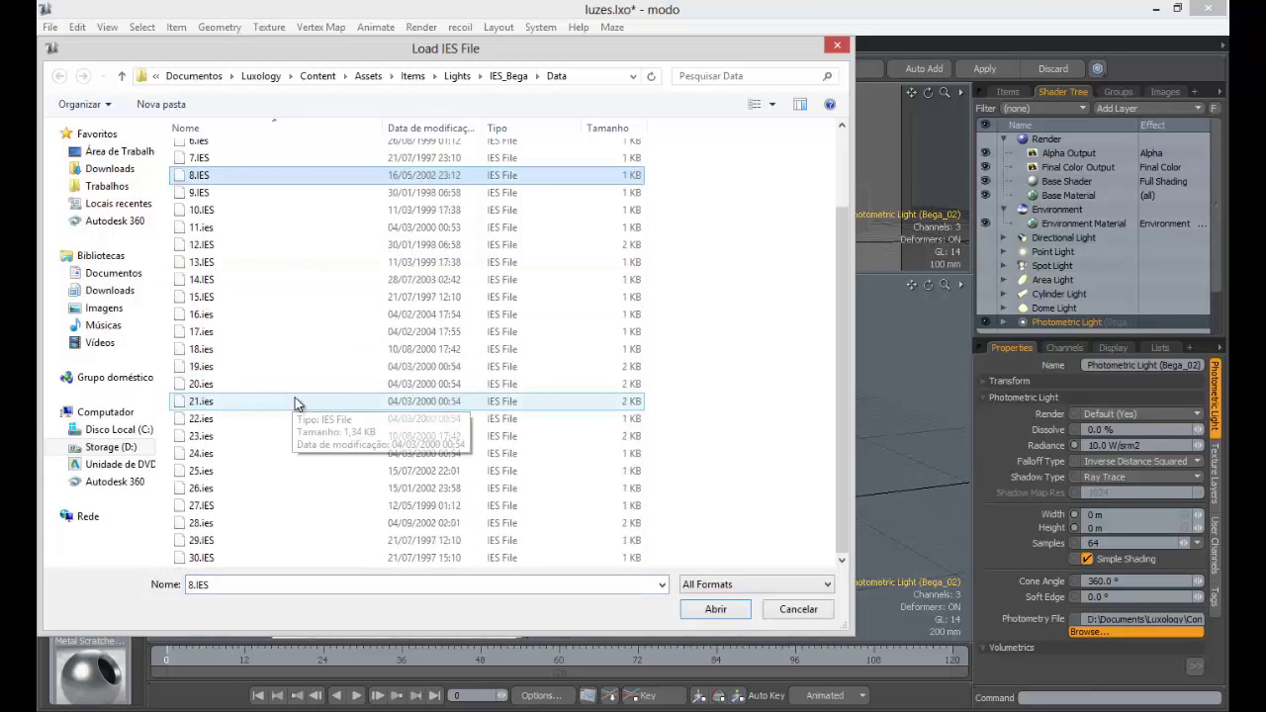
click(230, 349)
double_click(217, 350)
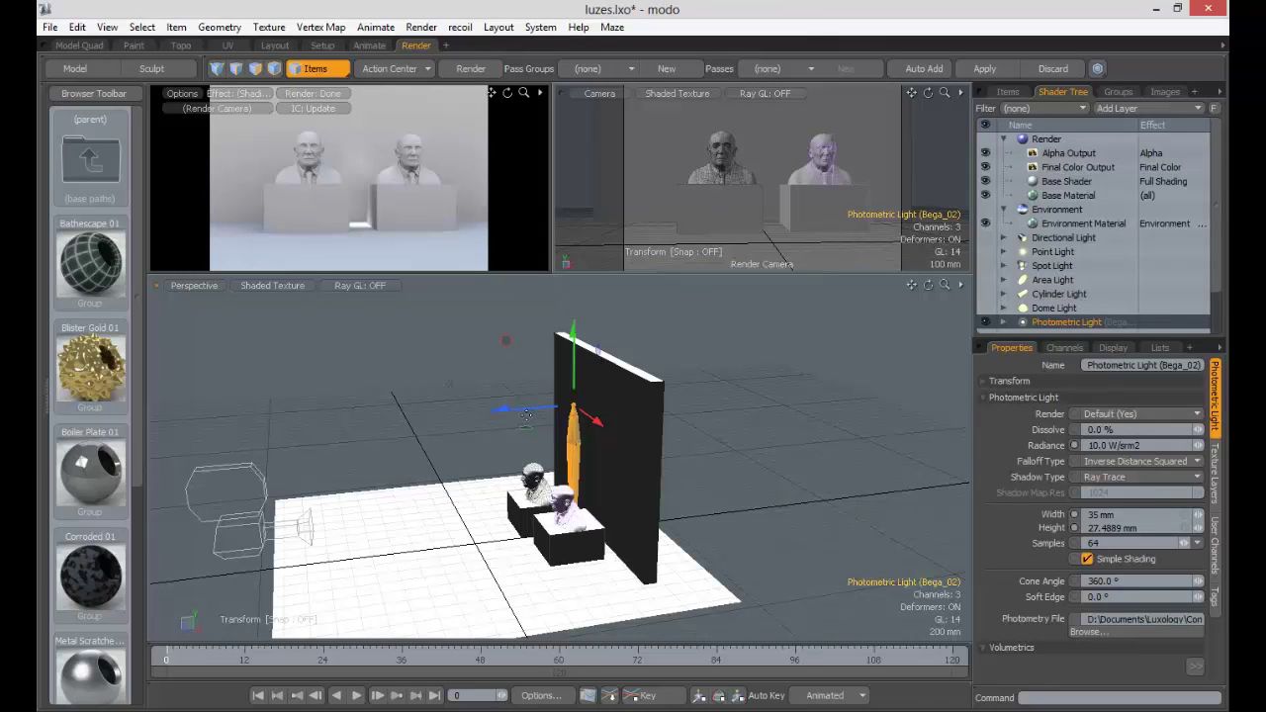
drag(524, 431, 560, 405)
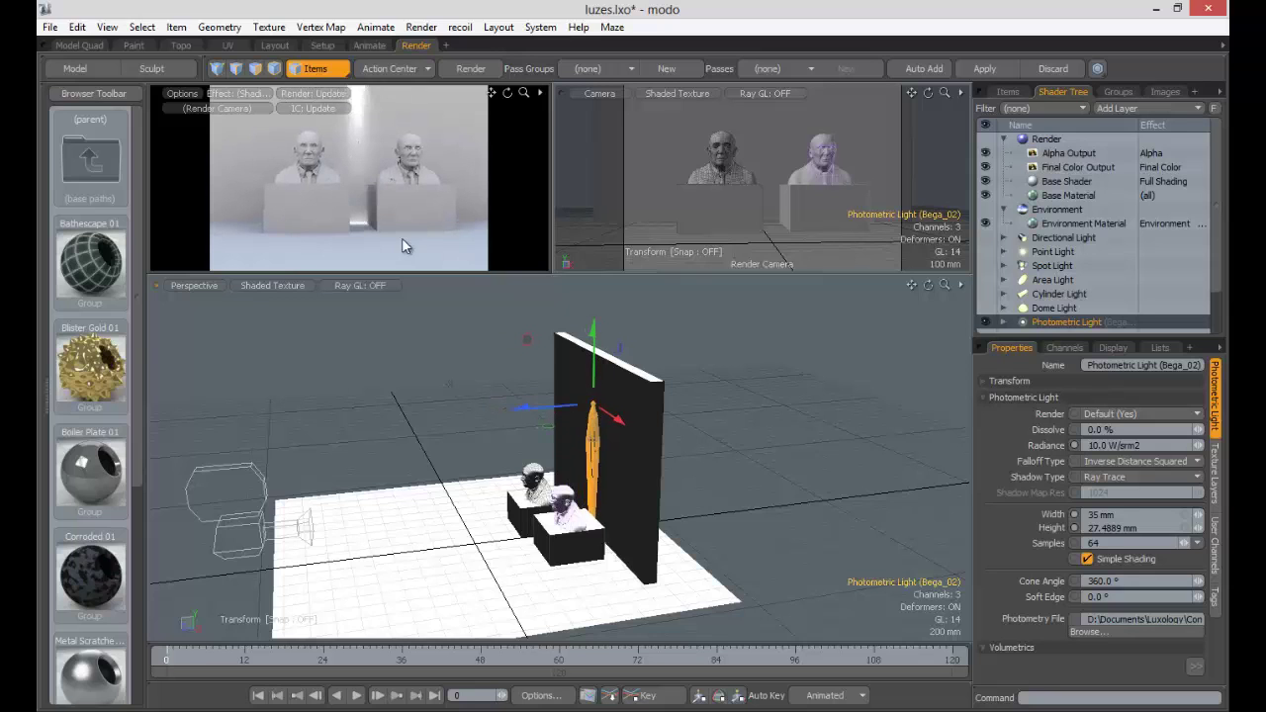
Step: Reframe the render camera to show more of the wall above the busts, and nudge the photometric light slightly closer to the wall
drag(494, 291, 494, 297)
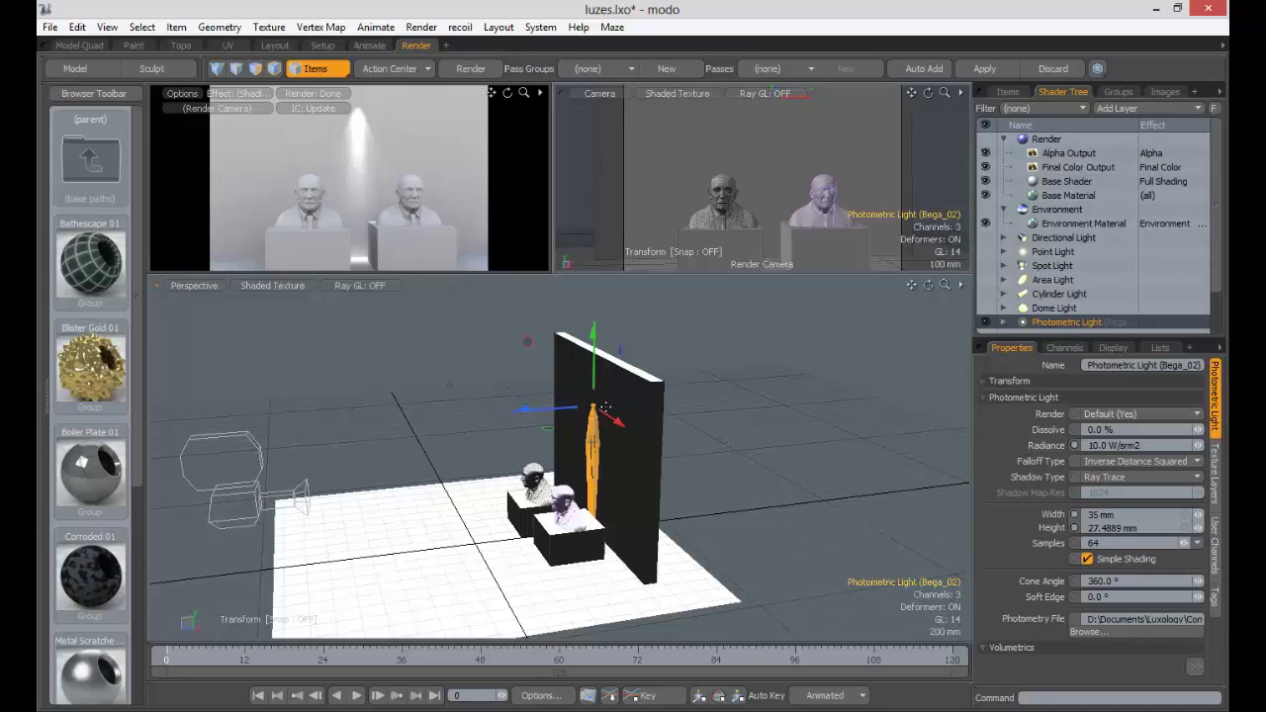
scroll(591, 445, up, 1)
scroll(635, 437, up, 3)
alt+drag(635, 436, 638, 386)
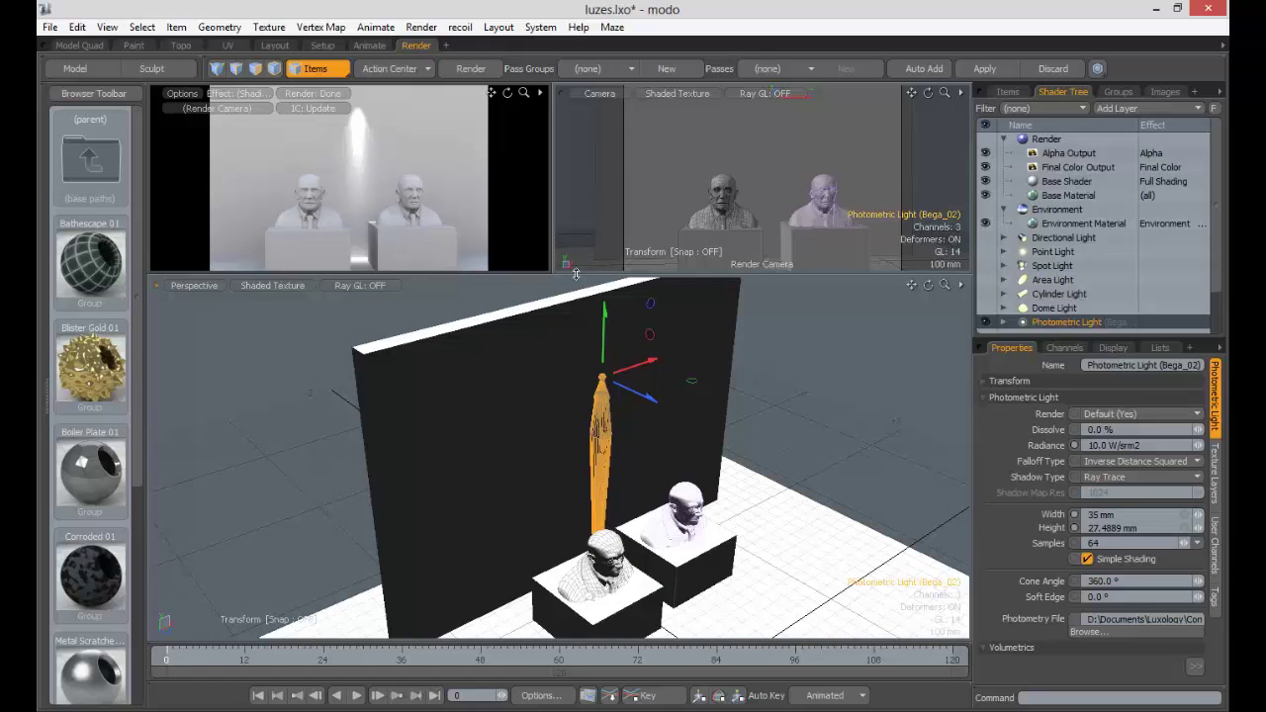
drag(650, 399, 648, 395)
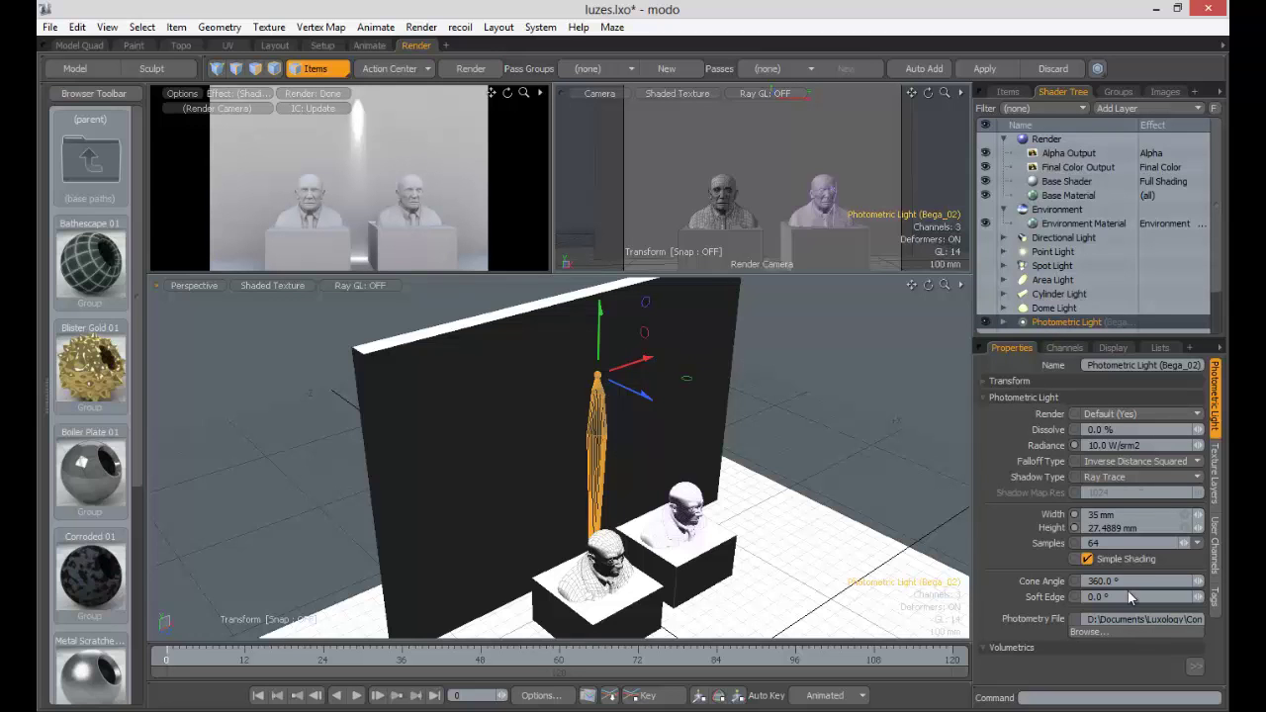
Step: Load 5.ies as the photometry file of the photometric light
click(1091, 631)
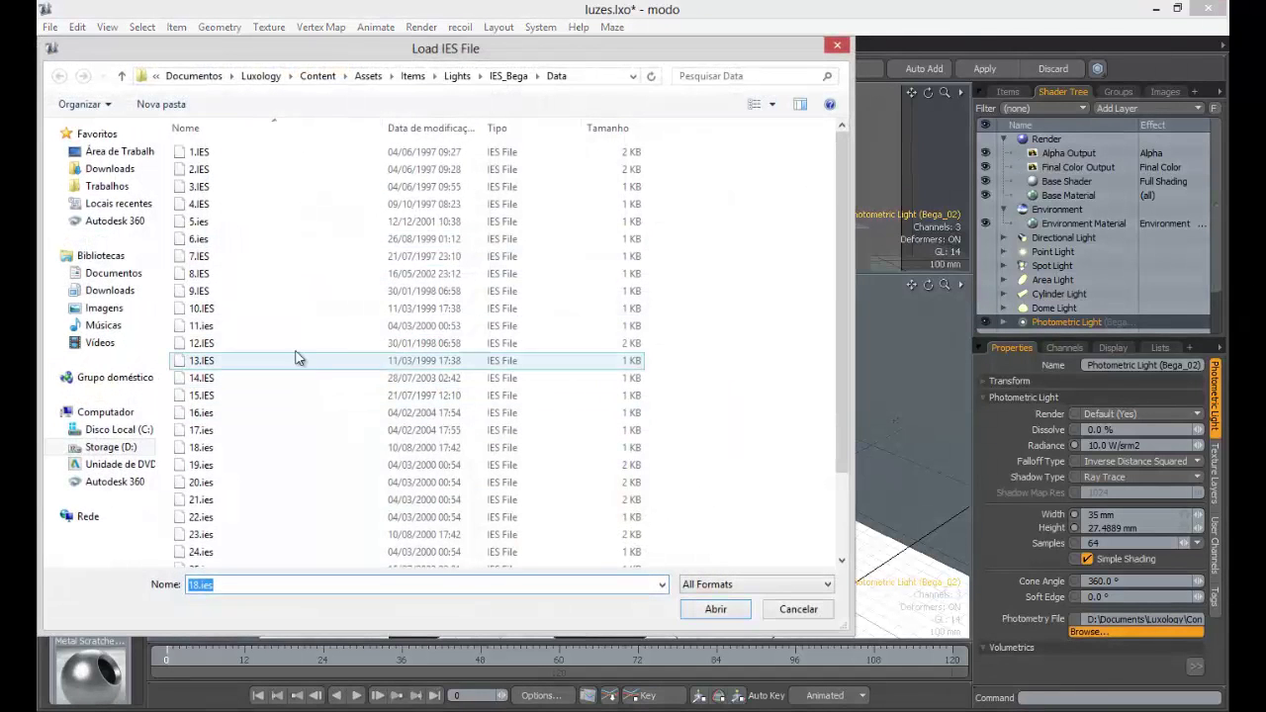
click(271, 343)
double_click(209, 223)
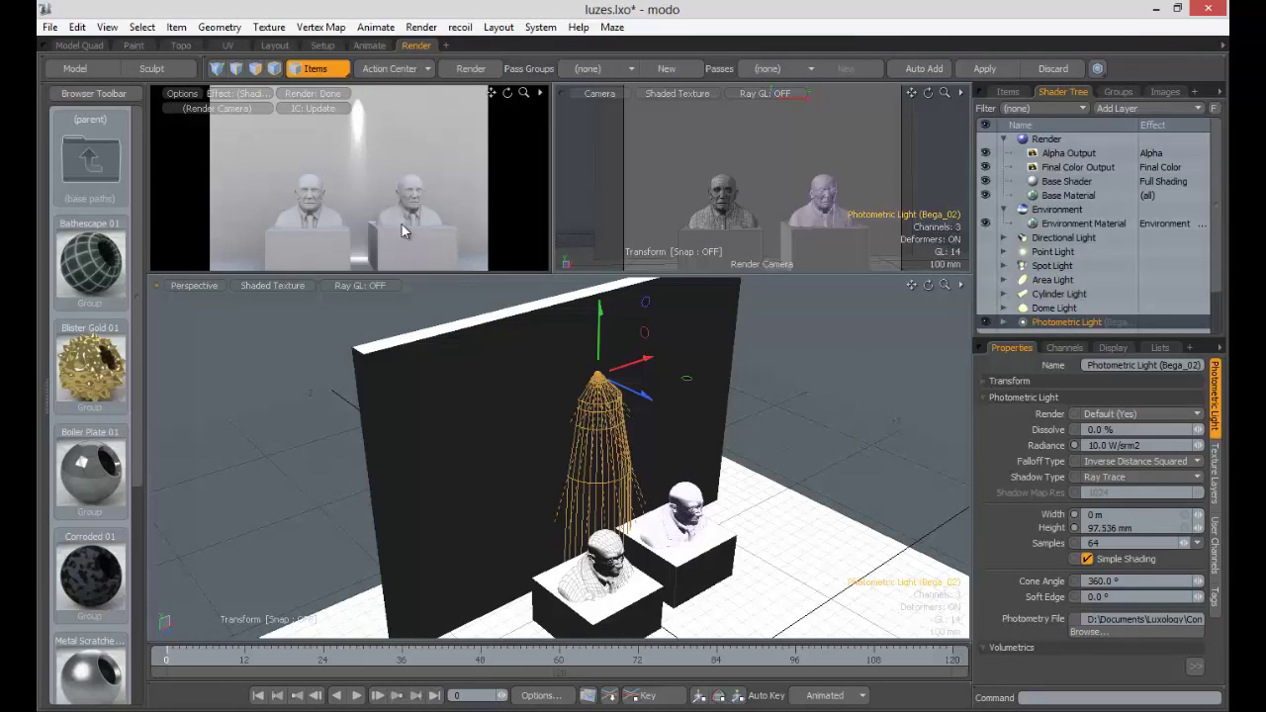
click(1134, 110)
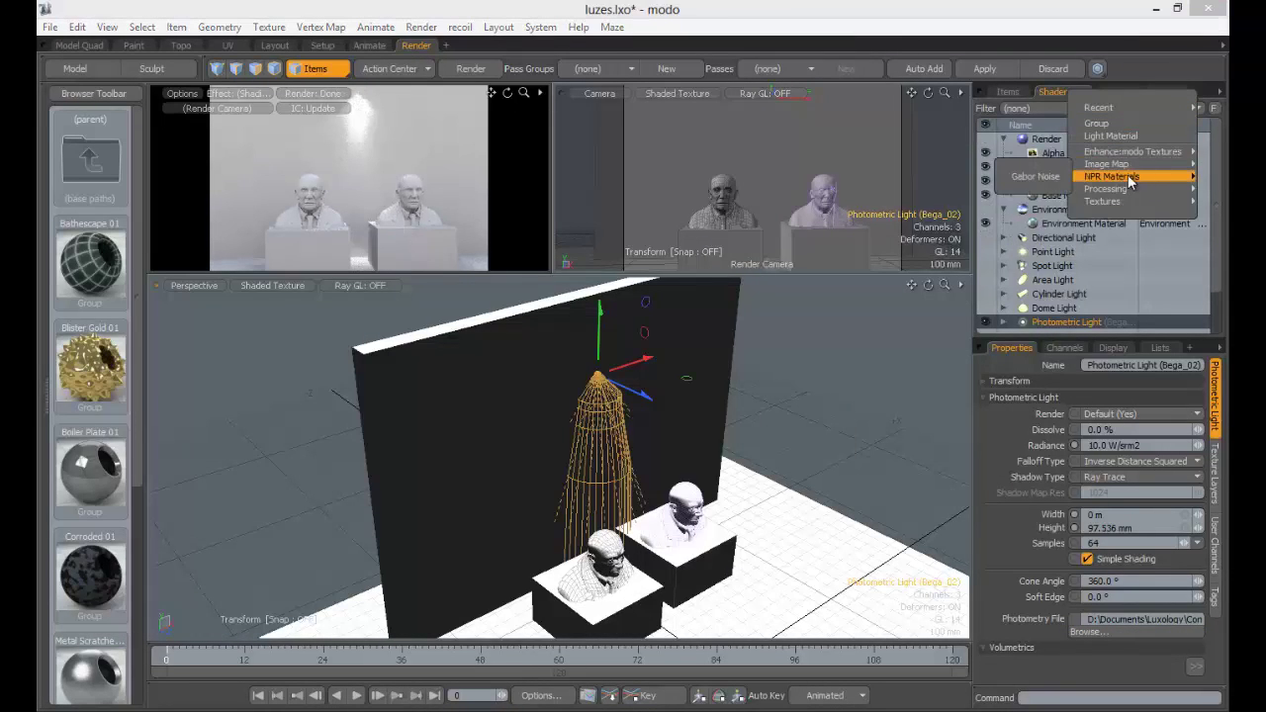
mouse_move(1115, 179)
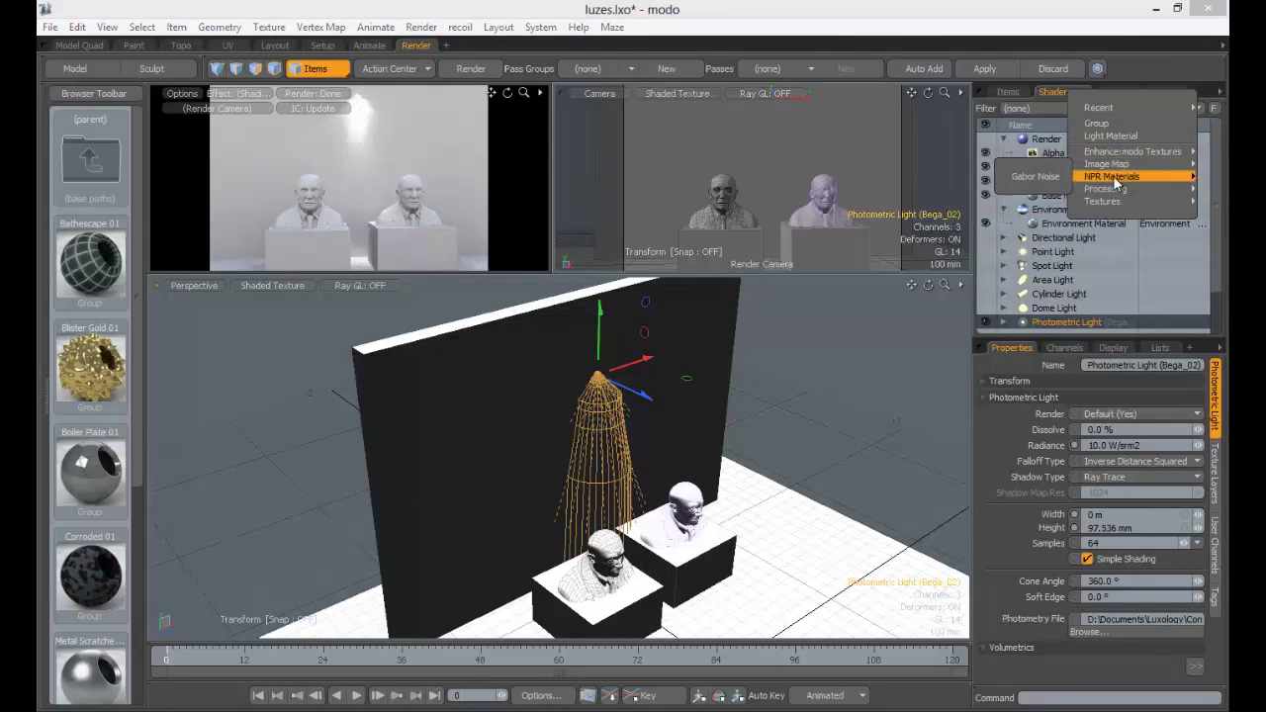
click(1103, 49)
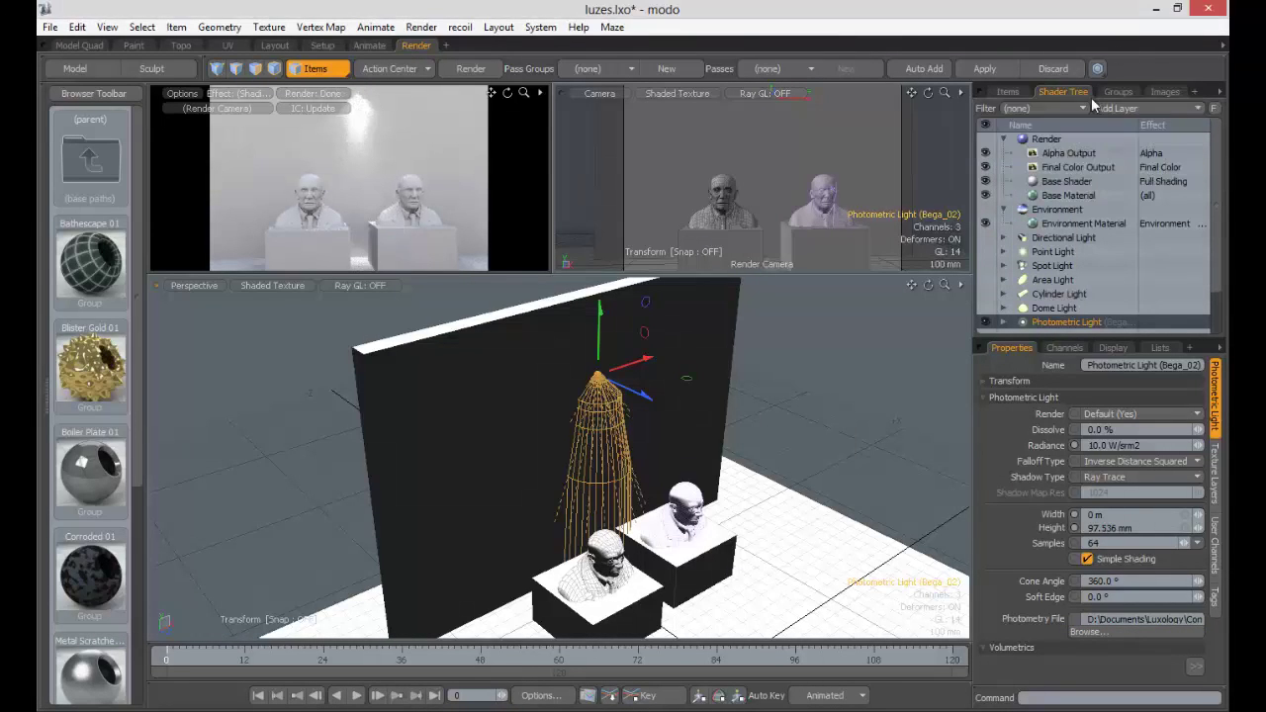
click(51, 26)
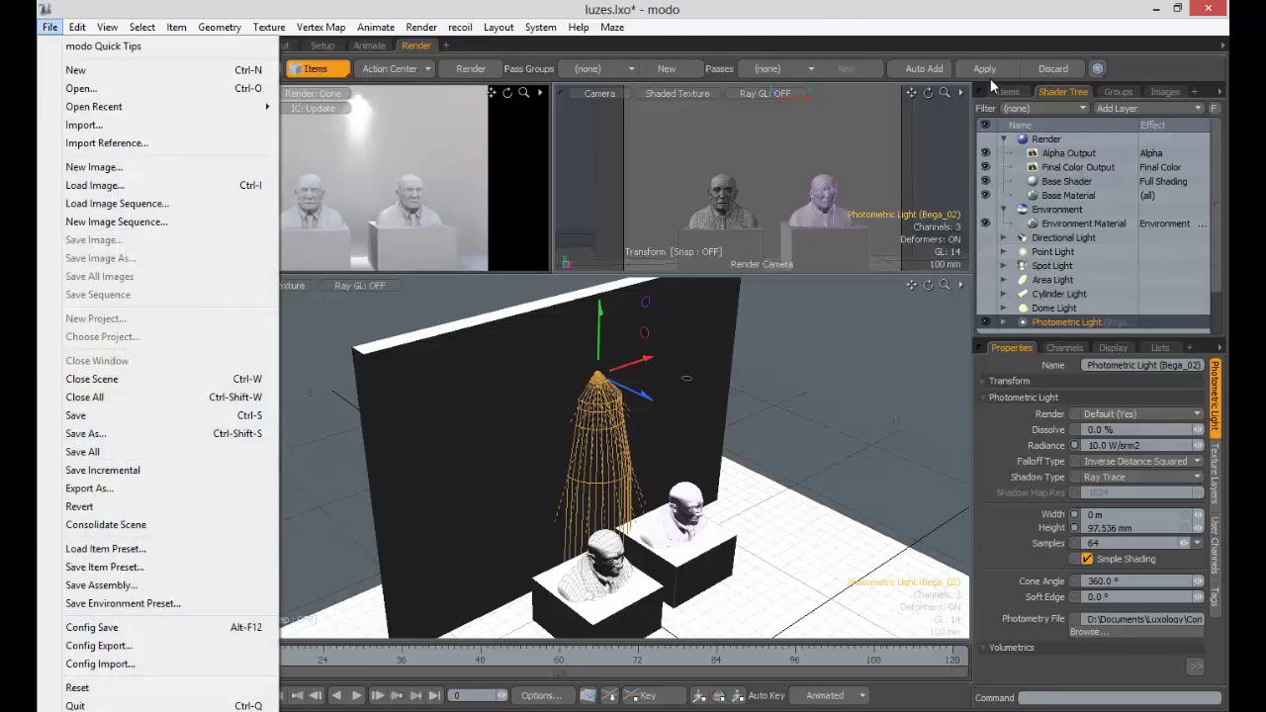
click(992, 81)
Step: Make portal.lxo the active scene and look through the light types that can be added, including Portal
click(1008, 91)
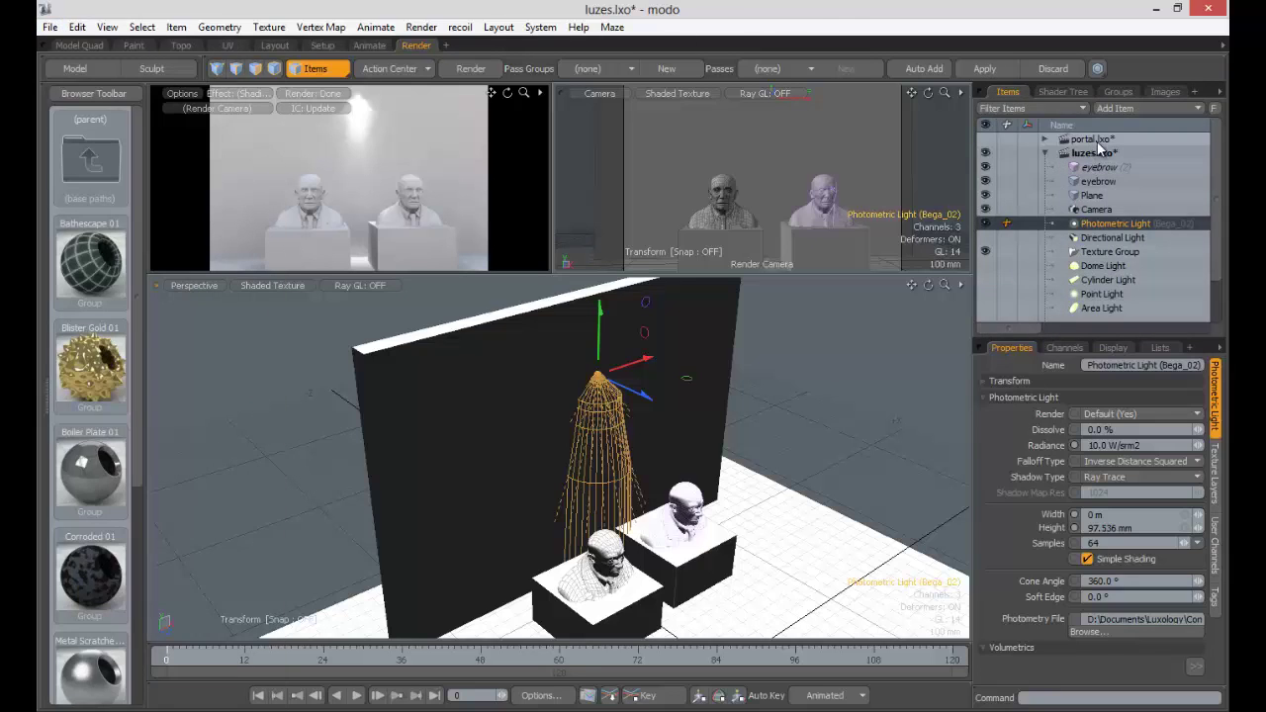
click(1096, 139)
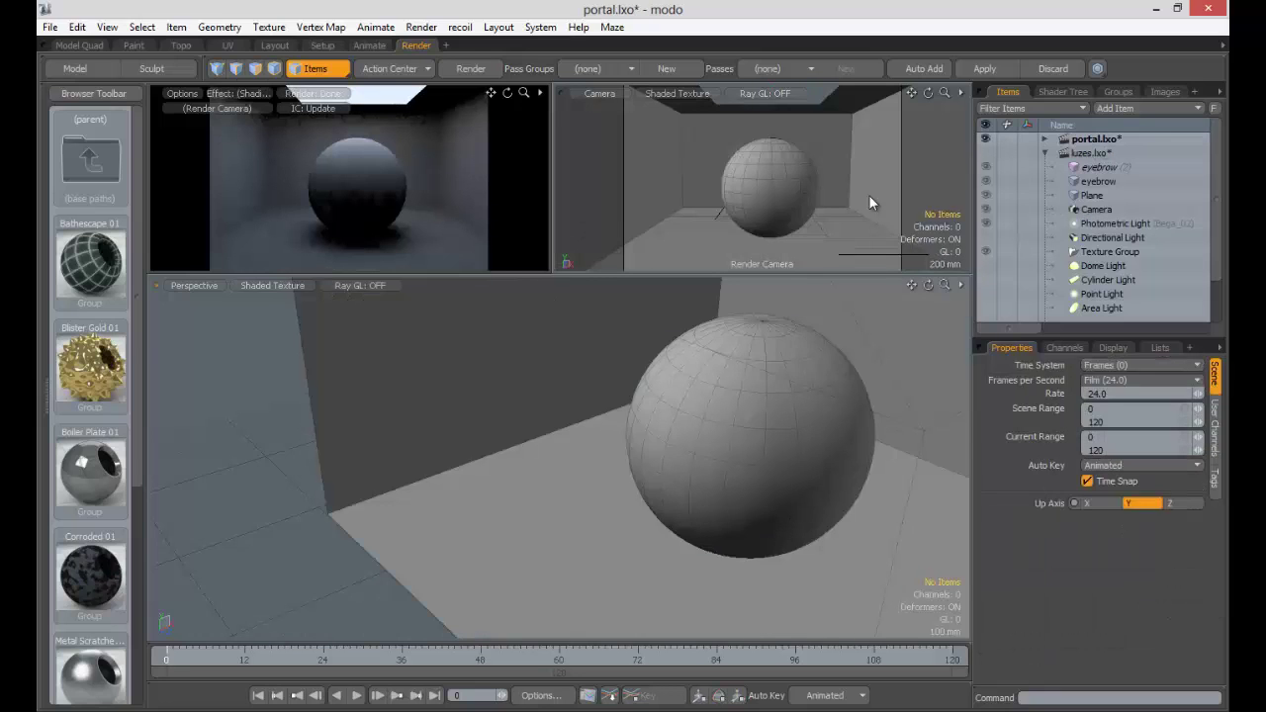
click(1123, 108)
mouse_move(1131, 190)
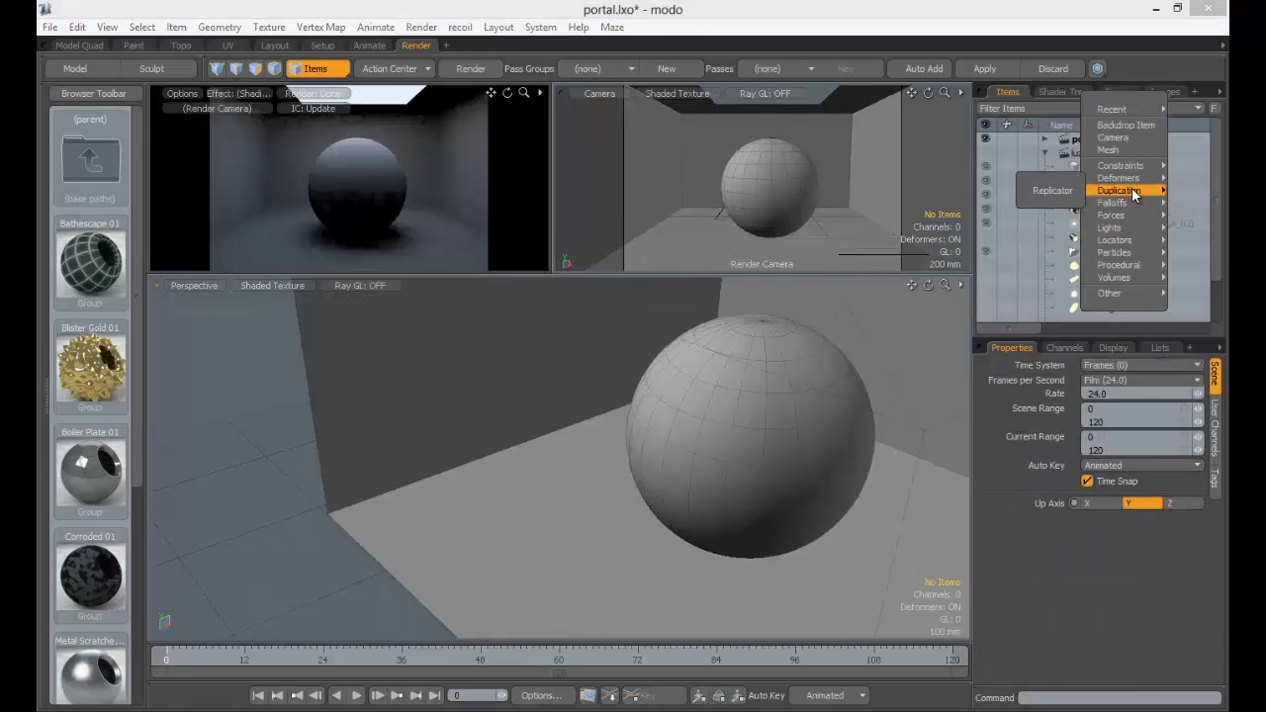
mouse_move(1125, 228)
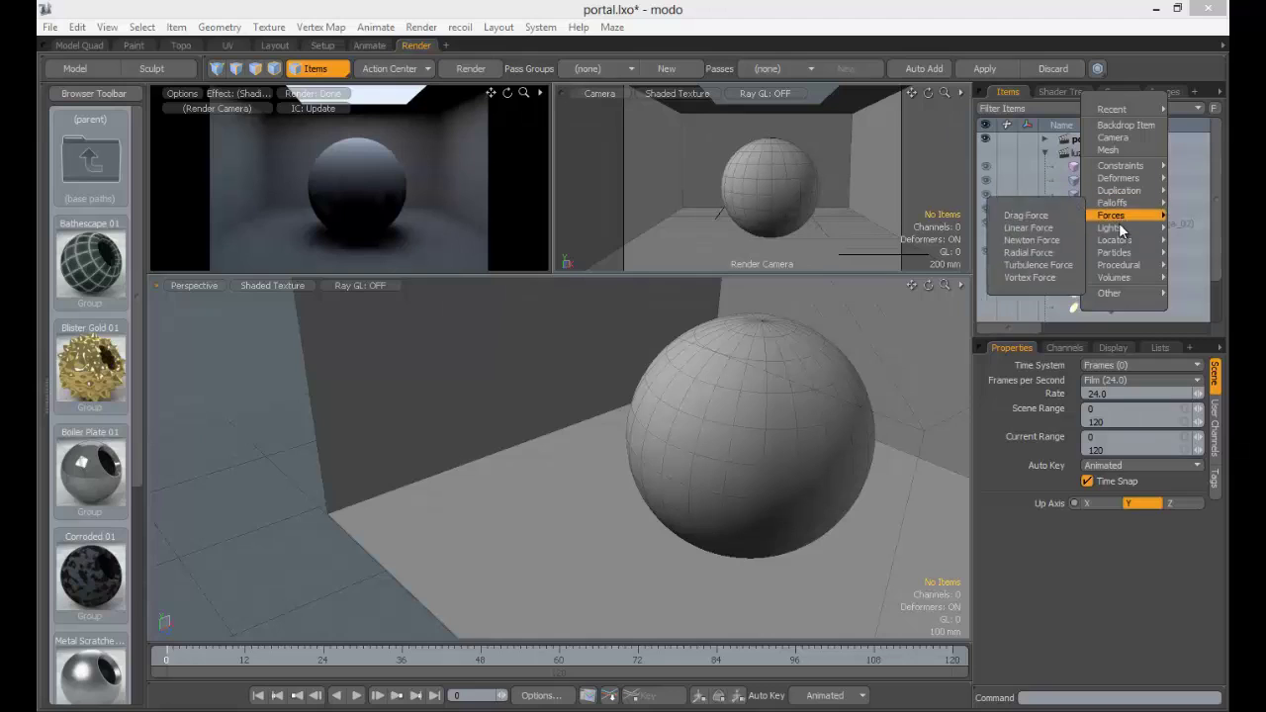
mouse_move(1121, 233)
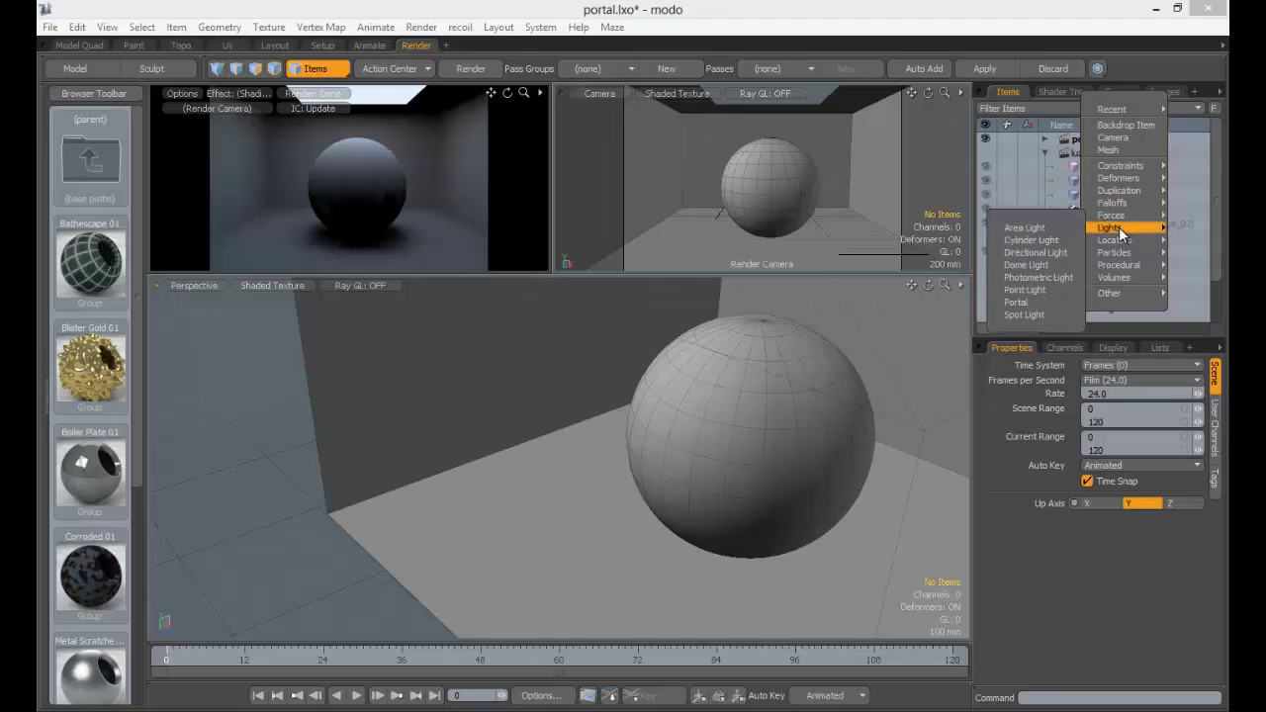
click(1015, 303)
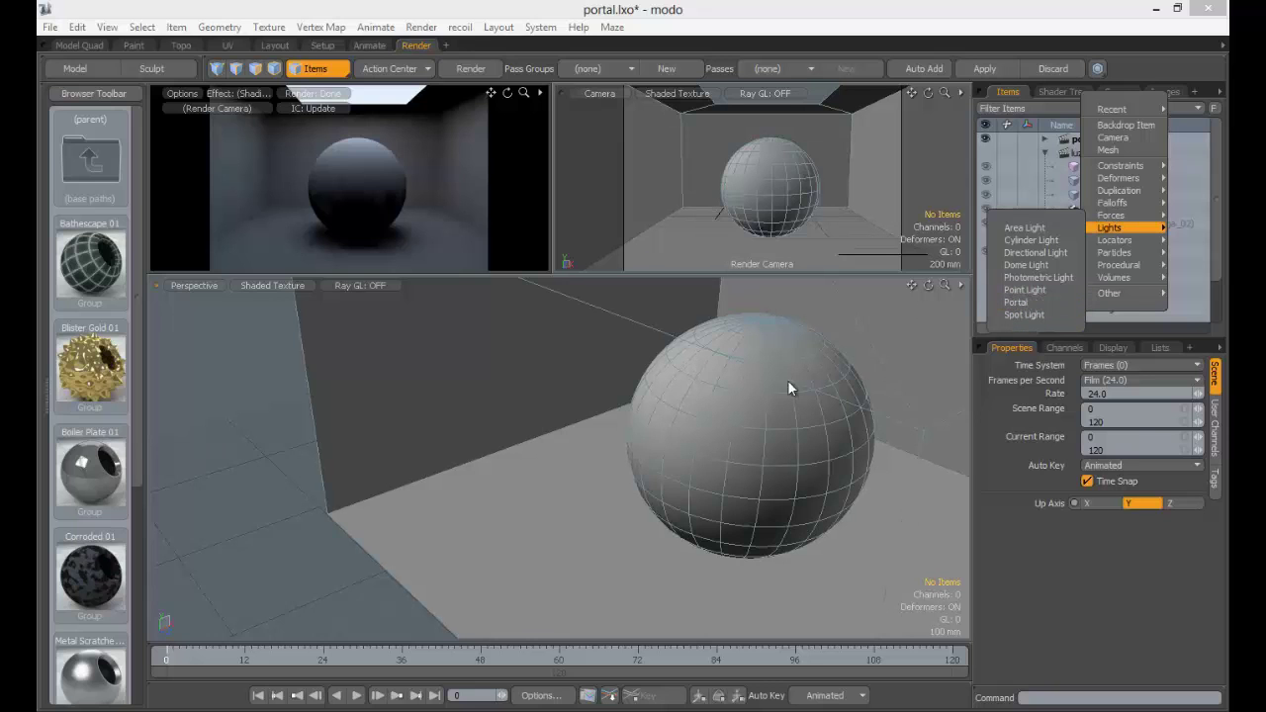
click(678, 373)
Step: View the whole box around the sphere, collapse the luzes.lxo item list and expand the portal.lxo items
scroll(788, 387, down, 5)
alt+drag(735, 374, 708, 442)
scroll(707, 363, up, 5)
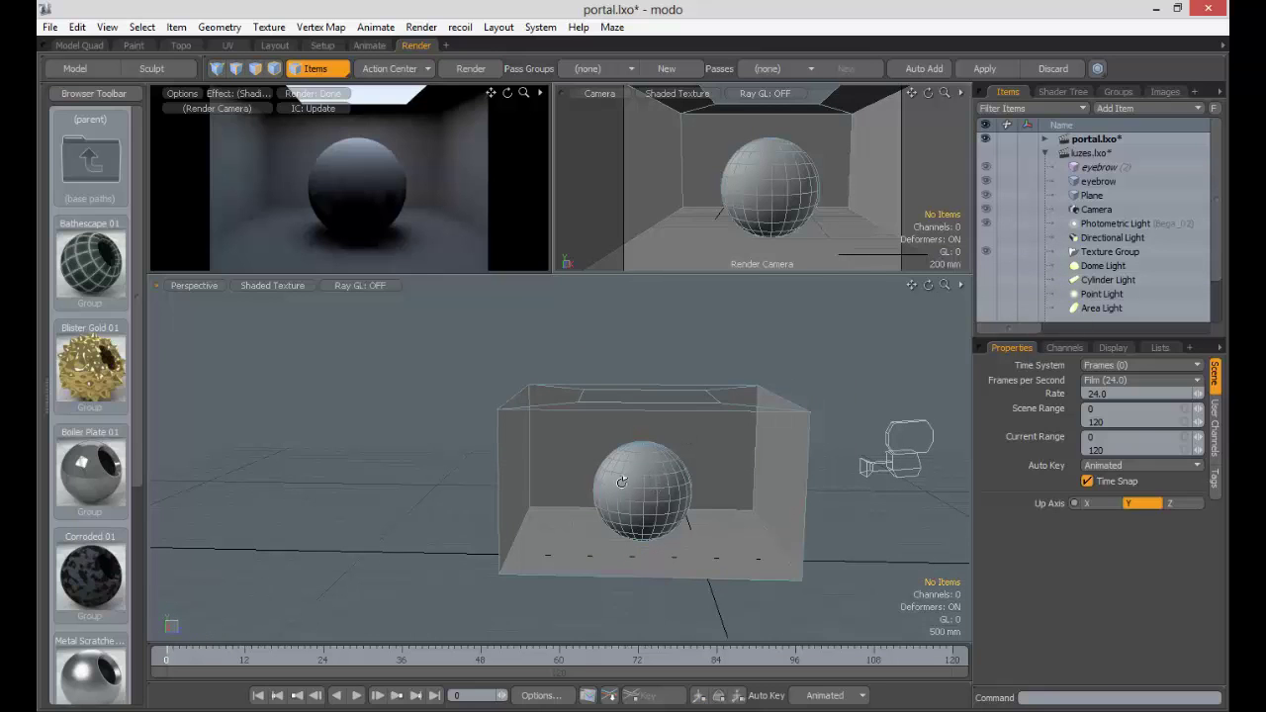
alt+drag(622, 481, 753, 477)
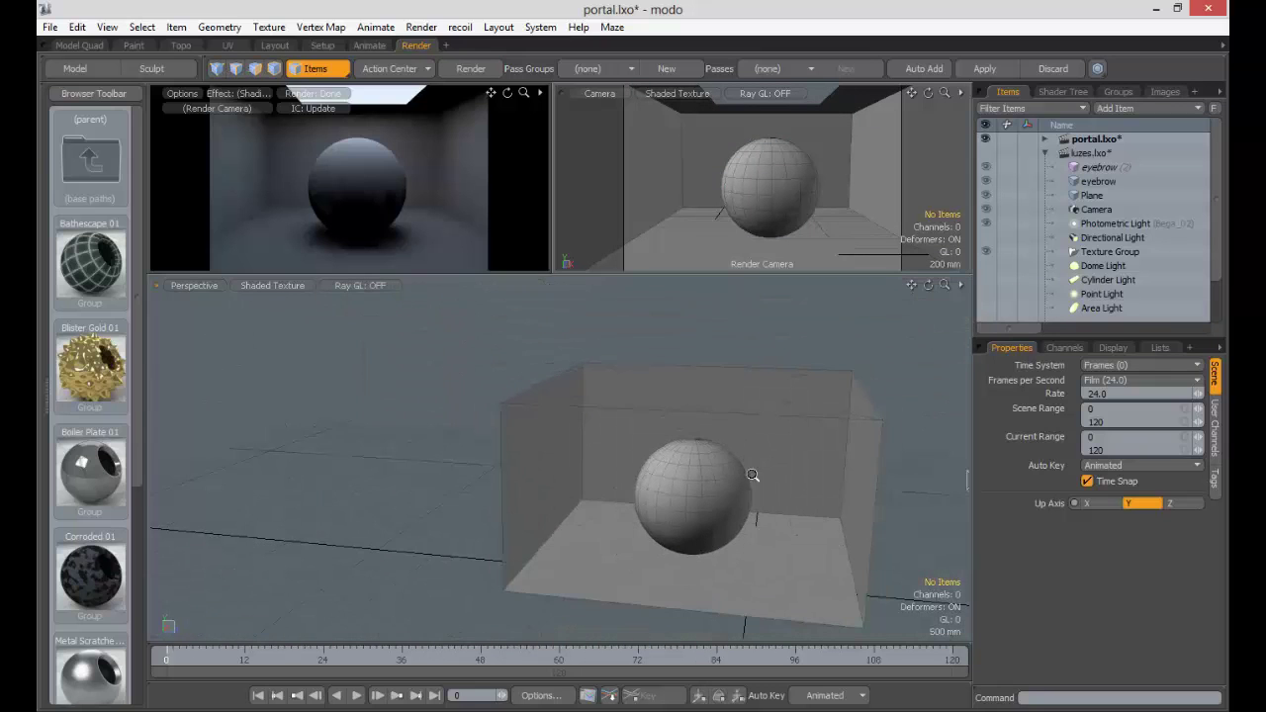
click(1045, 152)
click(1046, 138)
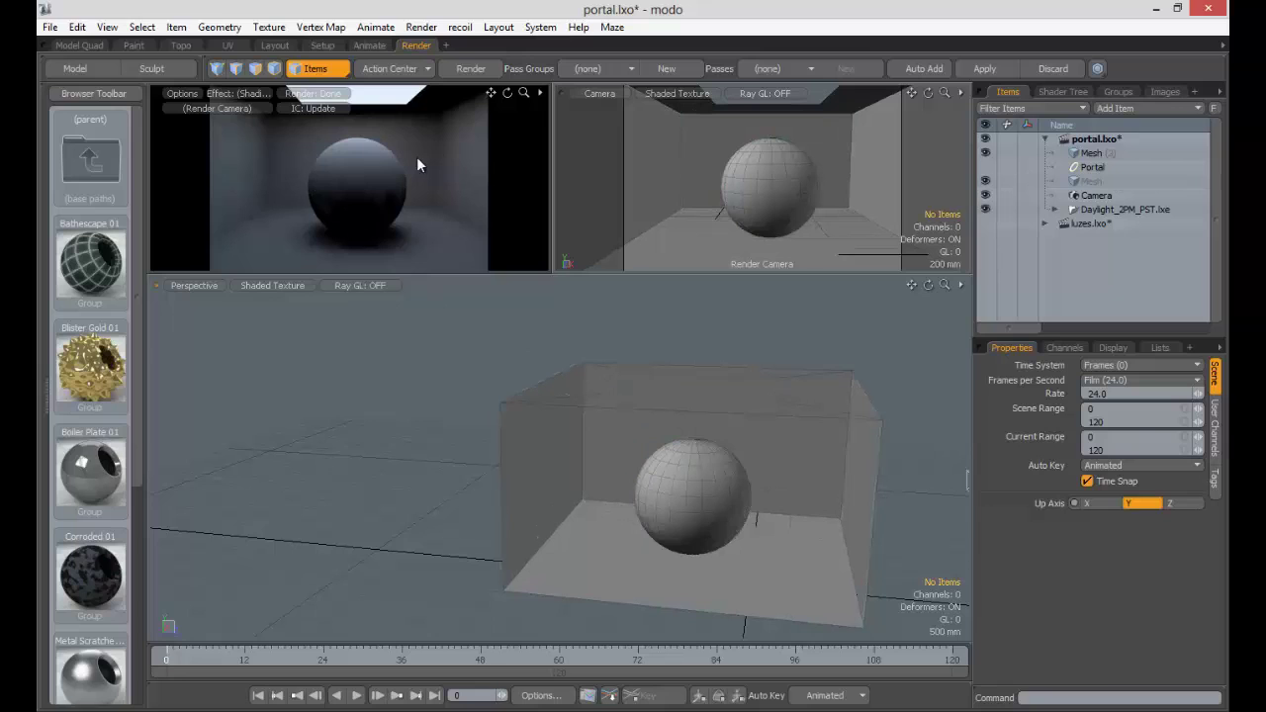
Step: Select the Render item of the portal.lxo scene and render the current frame
click(1054, 92)
click(1045, 138)
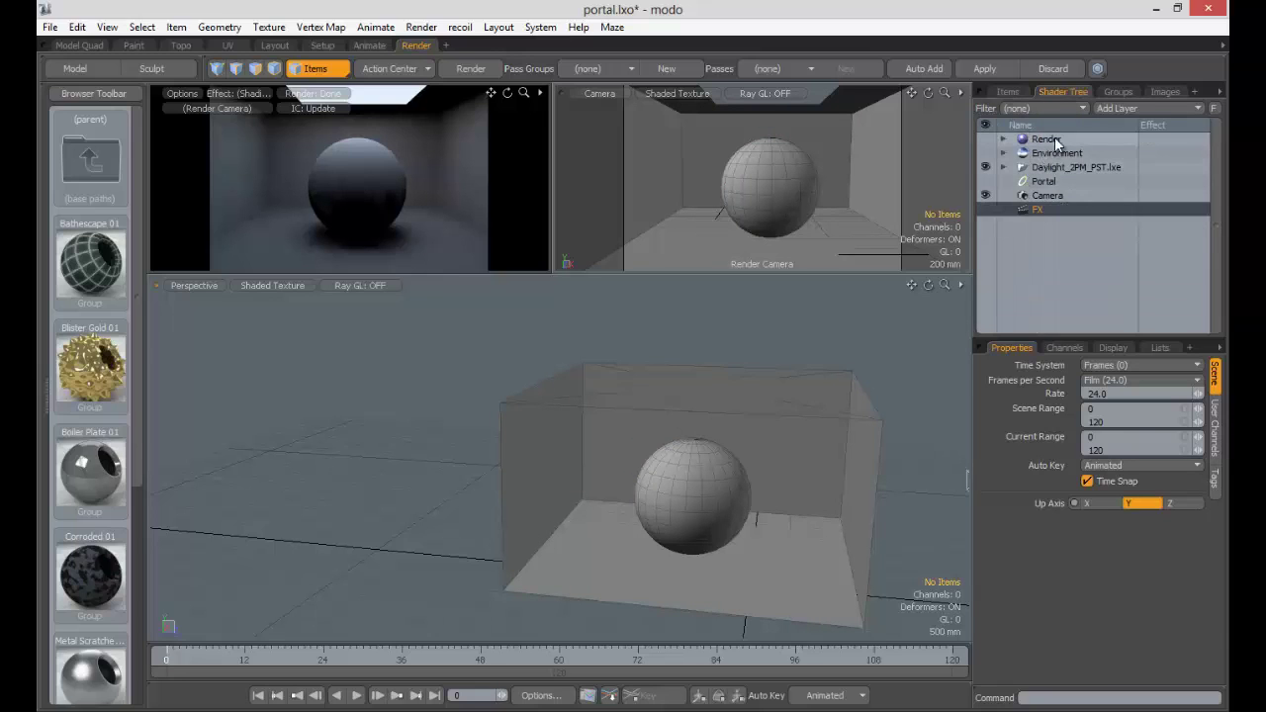
click(1019, 91)
click(430, 145)
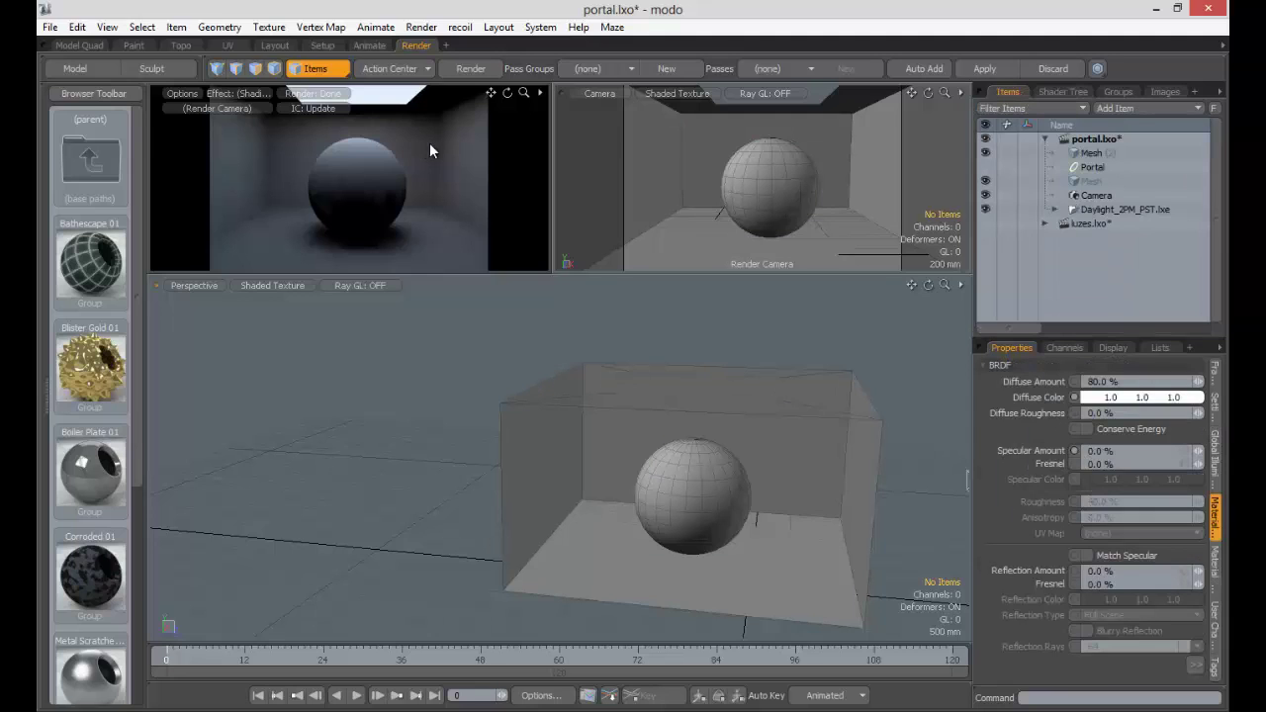
click(437, 31)
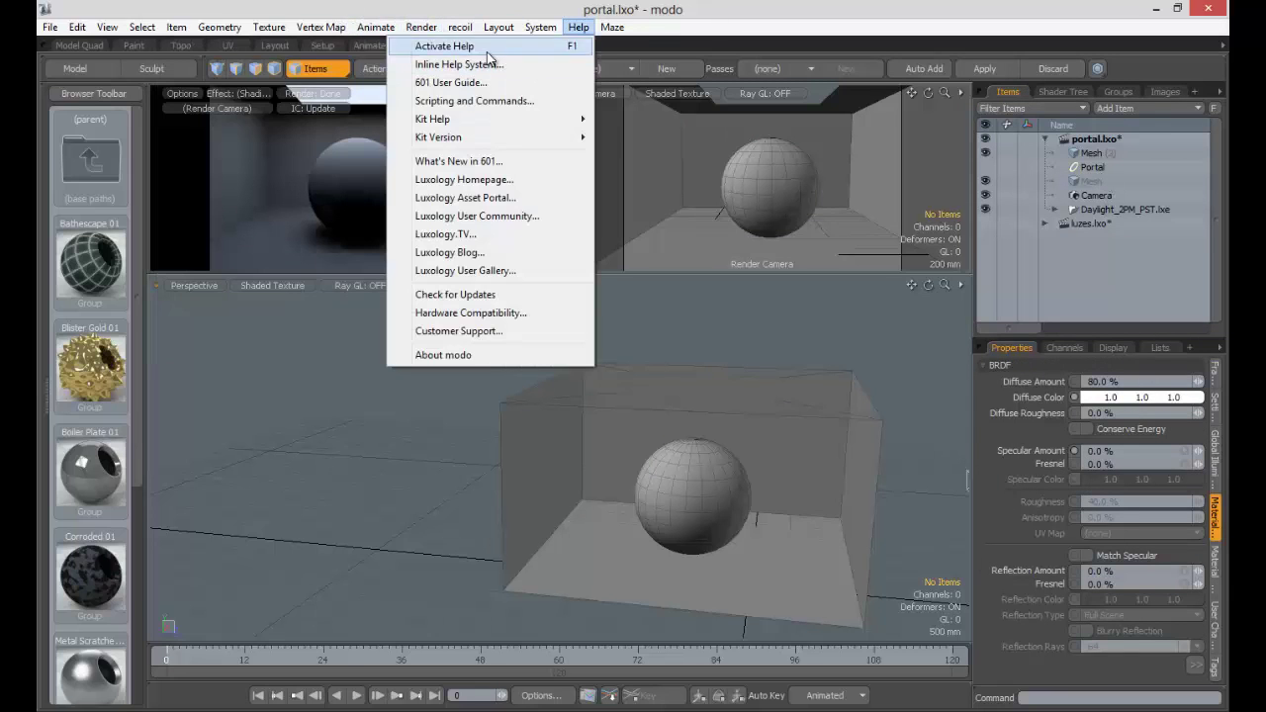
mouse_move(421, 27)
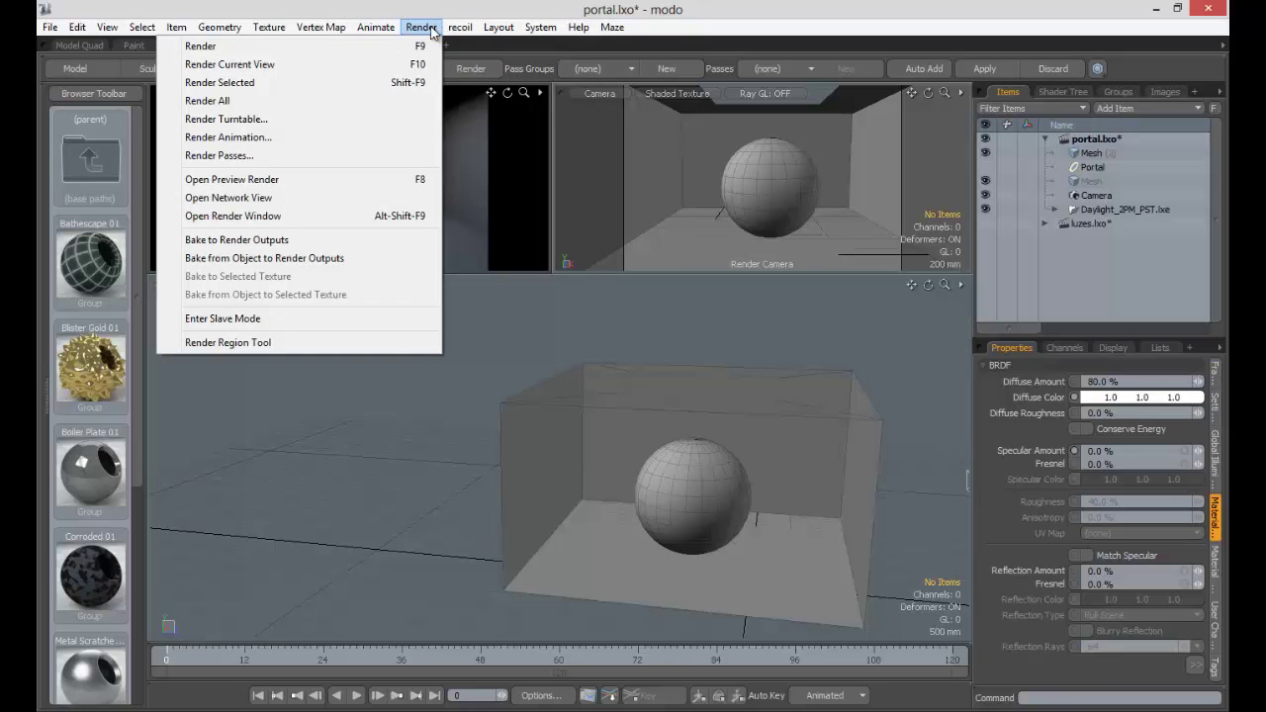
click(371, 47)
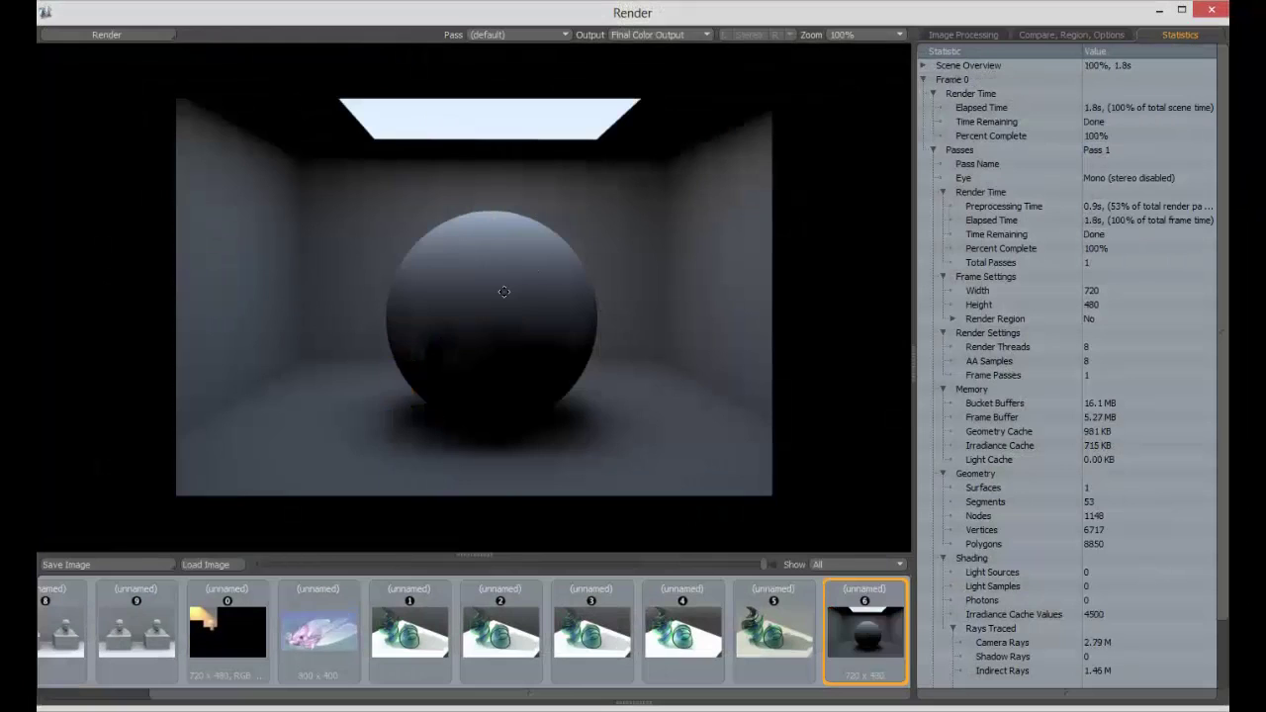
Step: Examine the sphere, walls and ceiling corners of the rendered image up close, and close the render window
scroll(504, 292, up, 2)
scroll(508, 287, down, 2)
scroll(686, 174, up, 2)
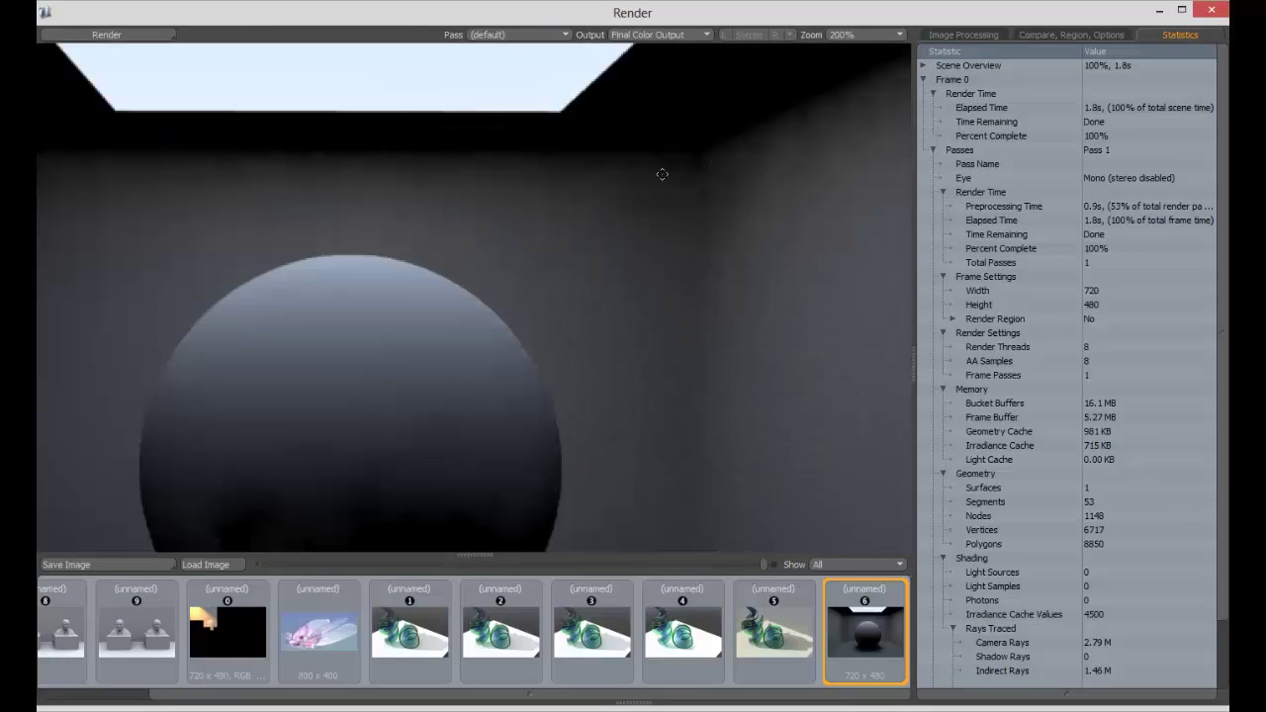
scroll(704, 205, down, 2)
scroll(724, 148, up, 2)
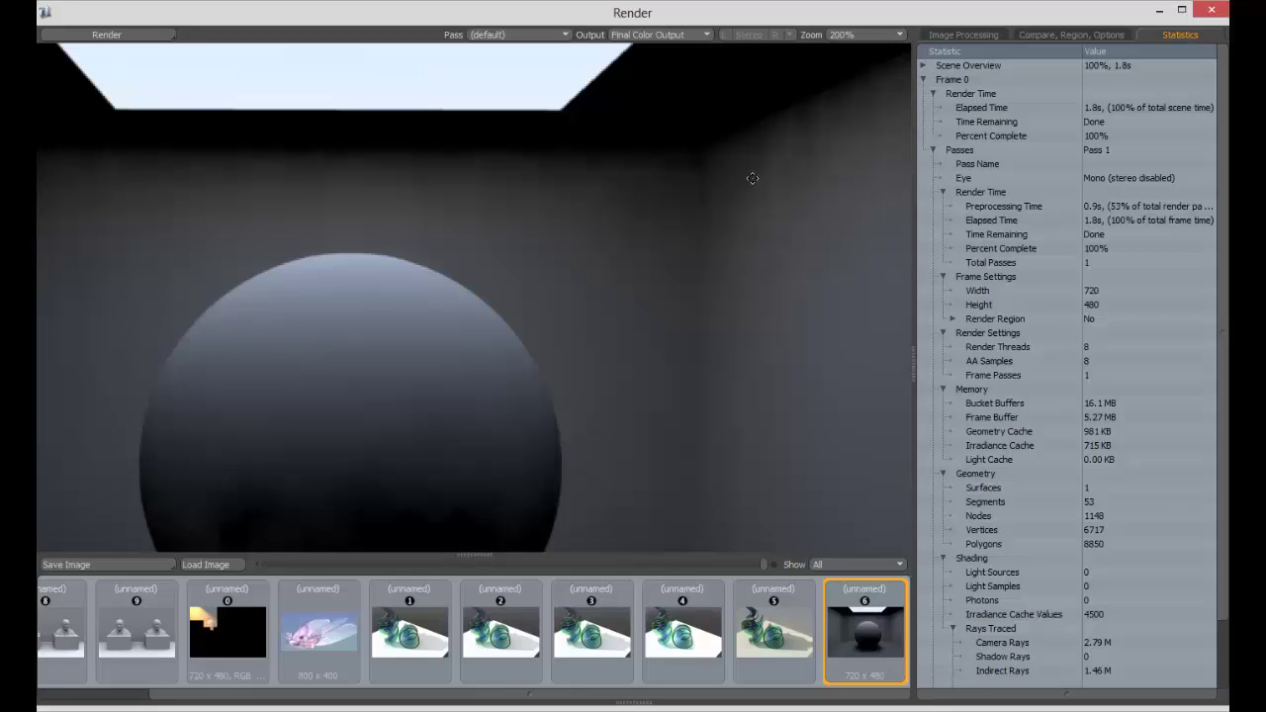
scroll(729, 176, down, 2)
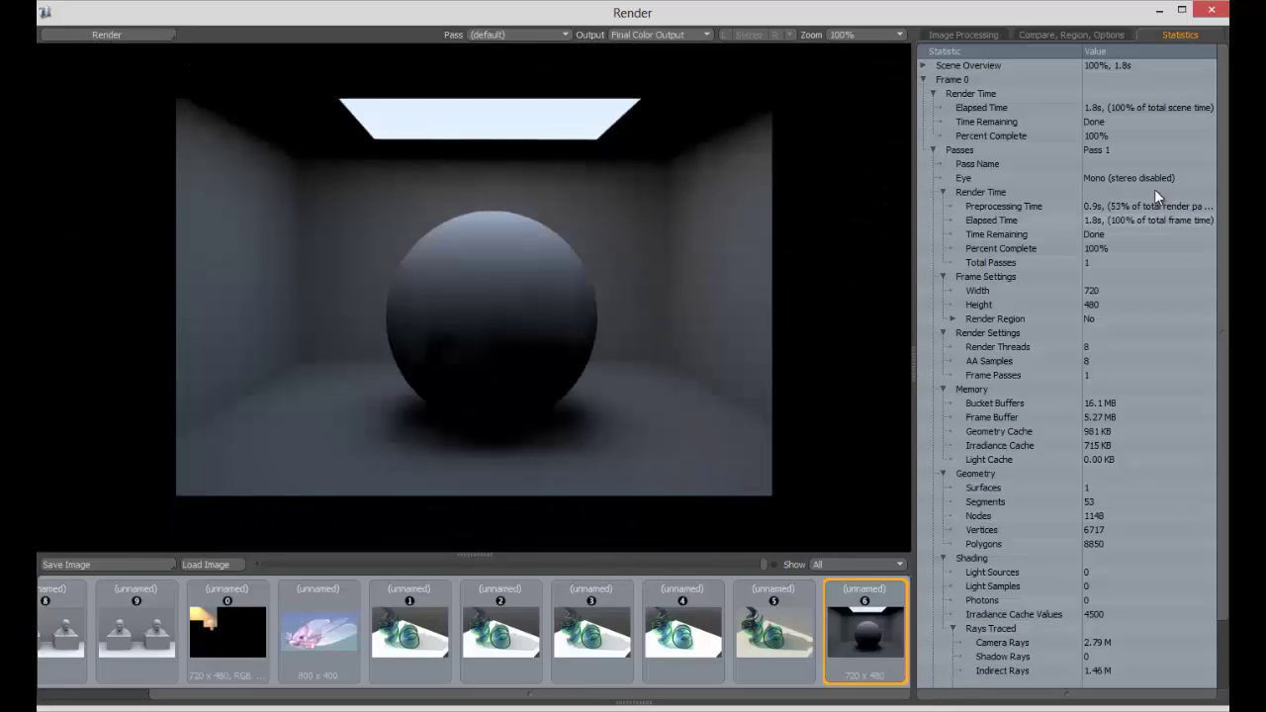
click(1212, 10)
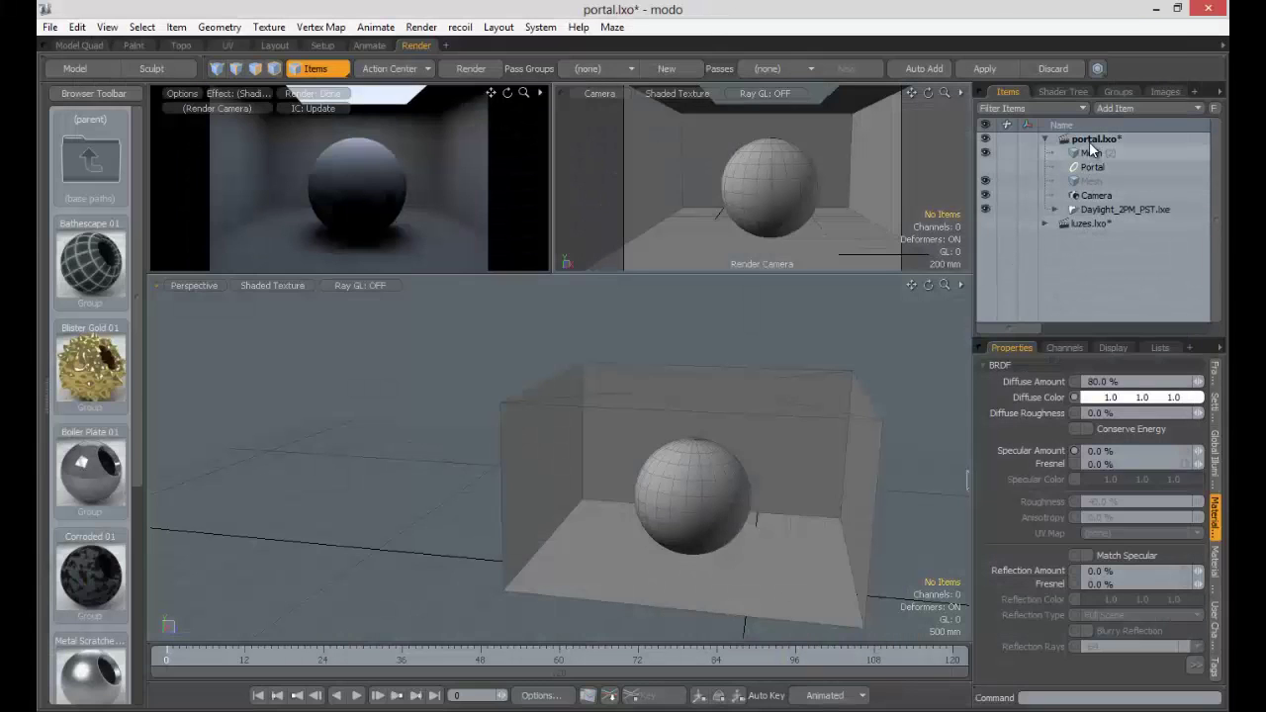
Step: Disable Irradiance Caching in the global illumination settings of the portal.lxo scene
click(1058, 92)
click(1216, 463)
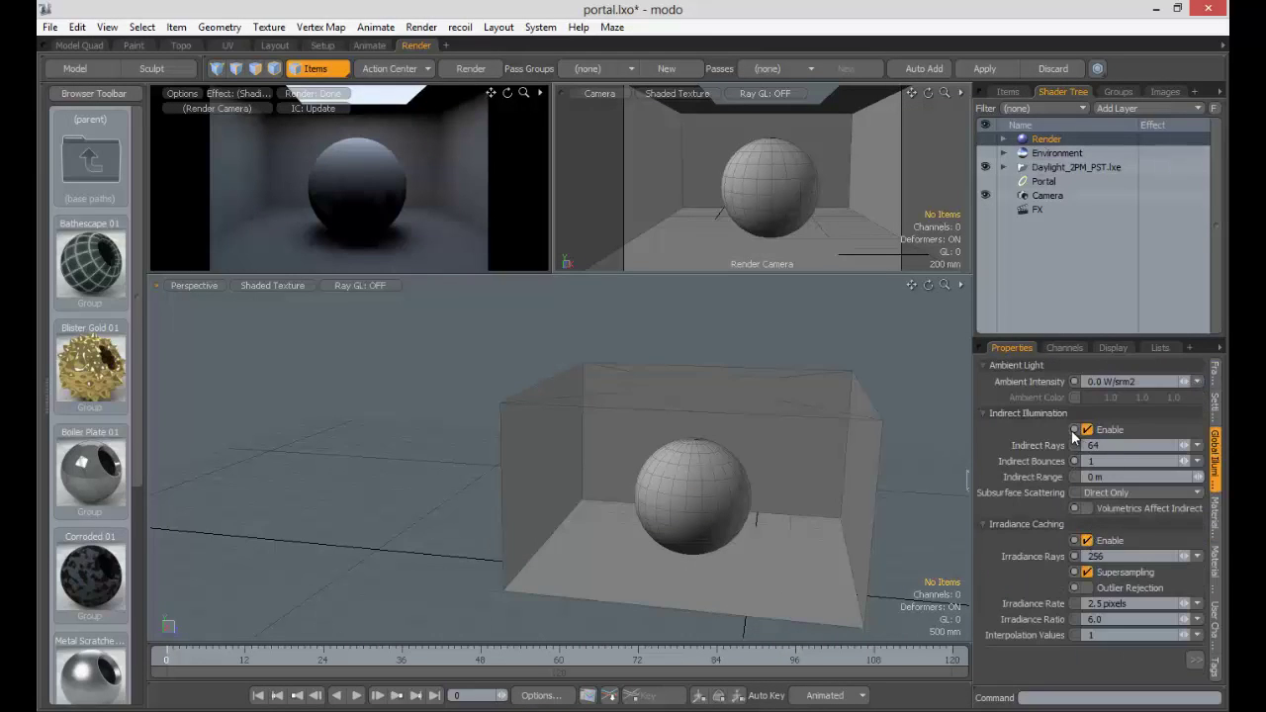
click(1087, 541)
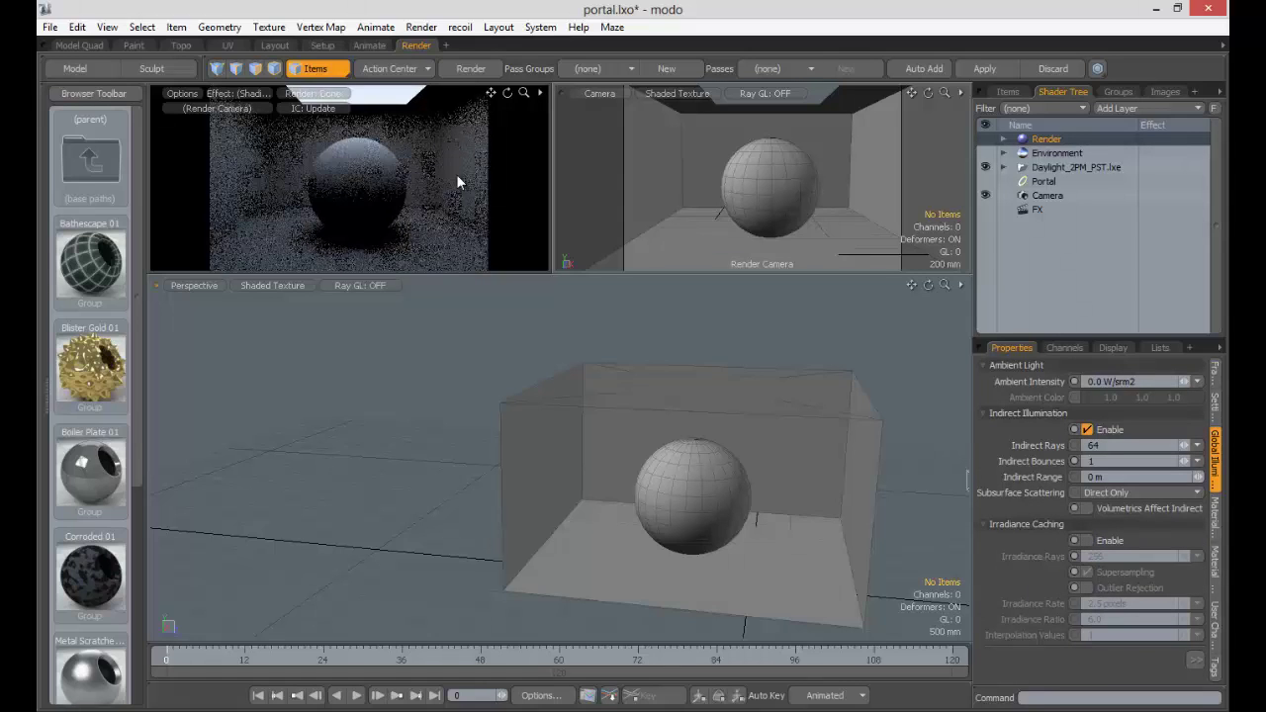
Step: Render the portal.lxo scene without irradiance caching and abort the render partway through
click(421, 28)
click(418, 45)
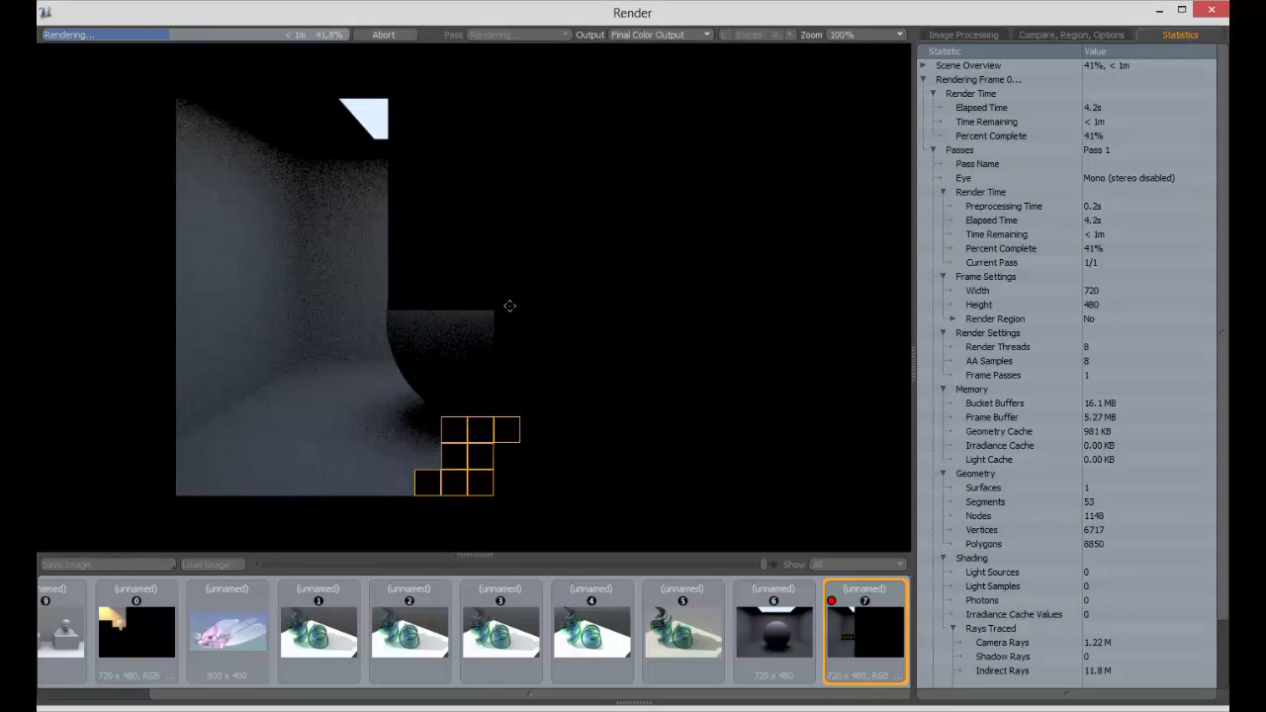
click(384, 35)
click(730, 286)
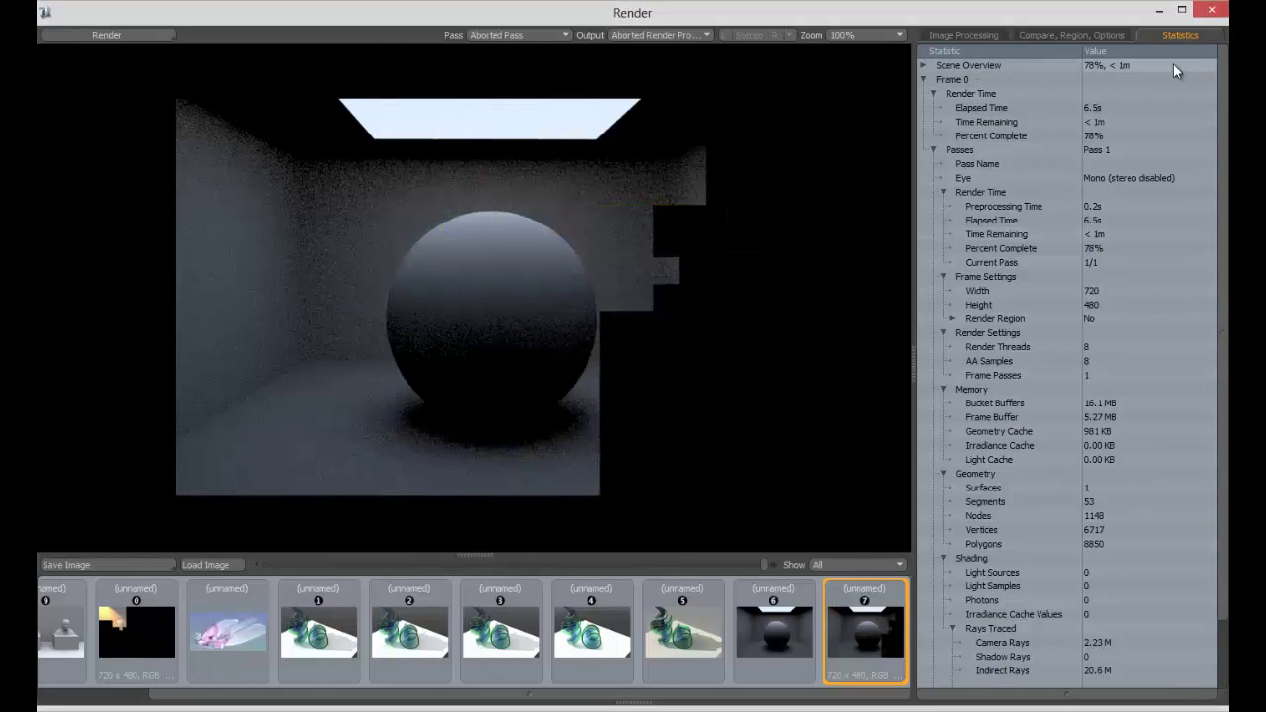
Step: Close the render window and re-enable Irradiance Caching in the global illumination settings of the portal.lxo scene
click(1212, 10)
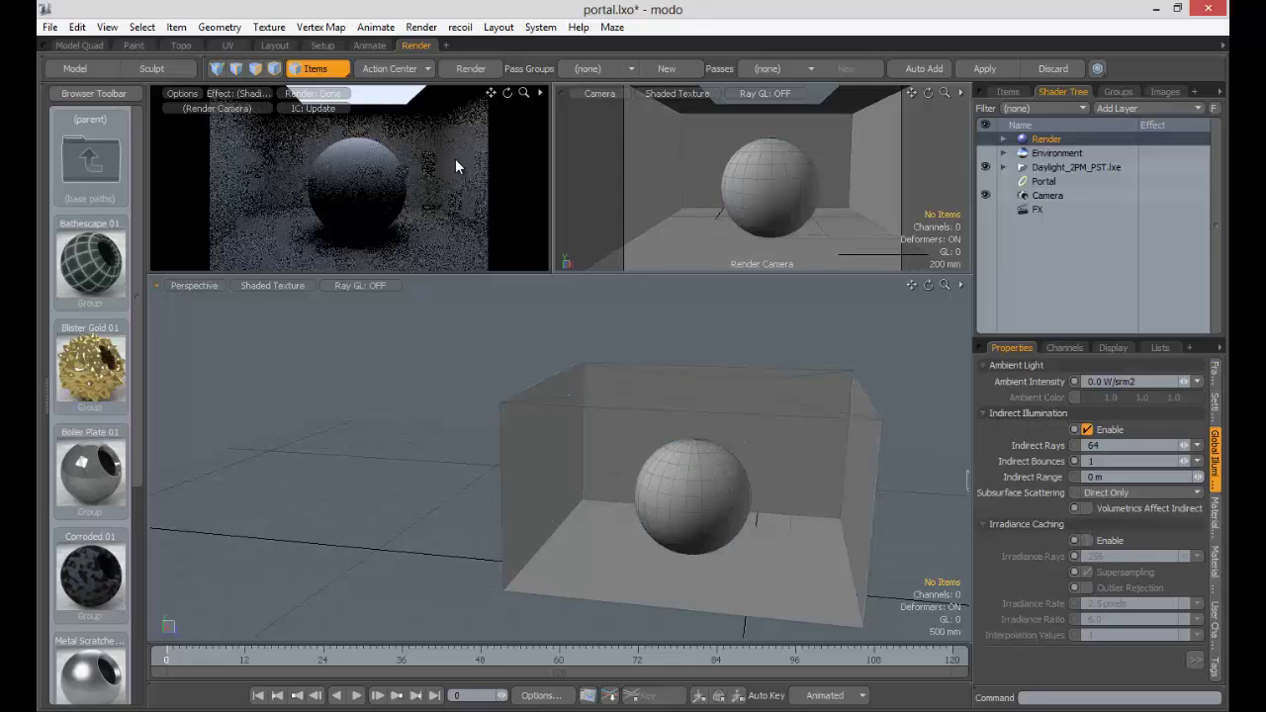
click(1110, 542)
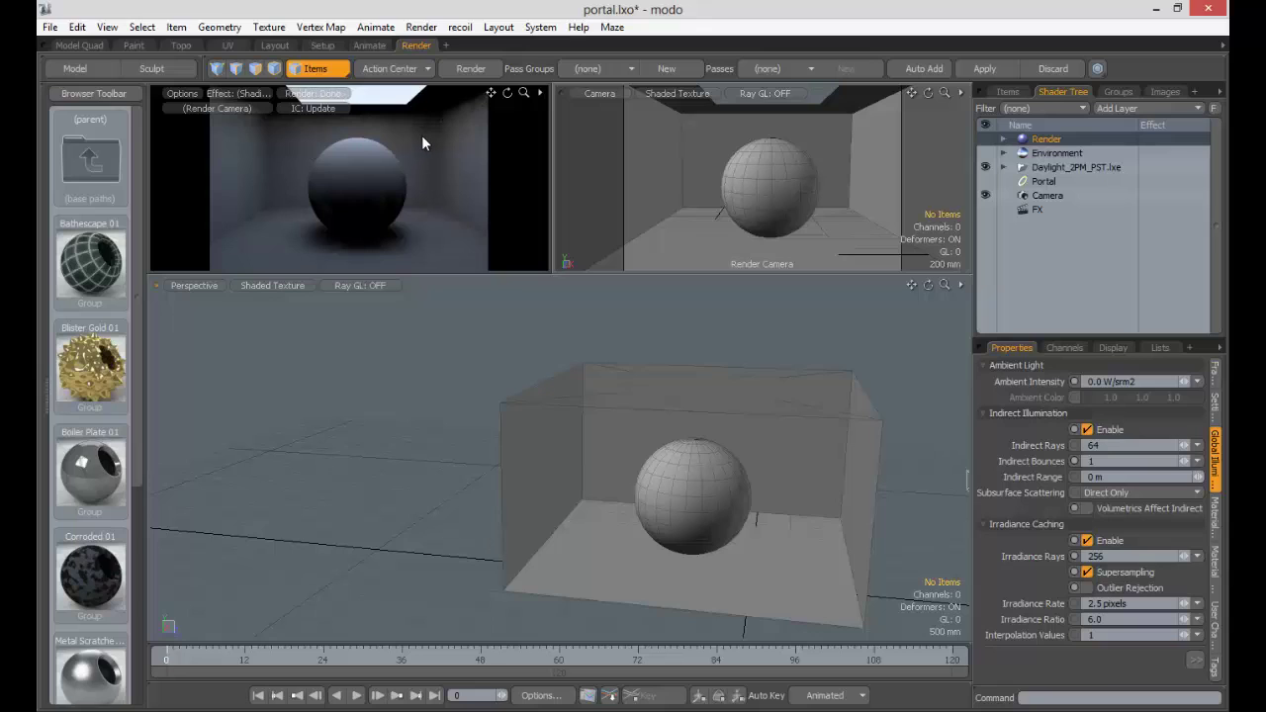
Step: Turn on the Portal light's visibility and examine its outline over the room's ceiling opening from several angles
click(1038, 188)
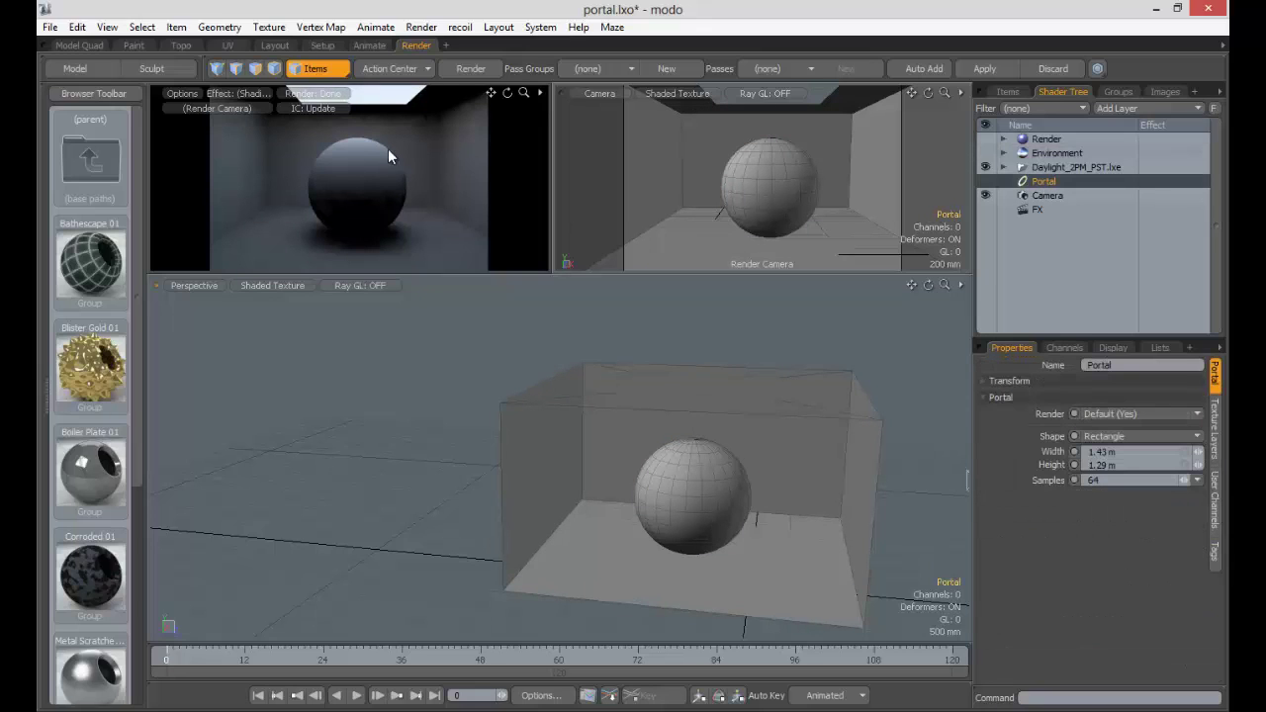
click(986, 182)
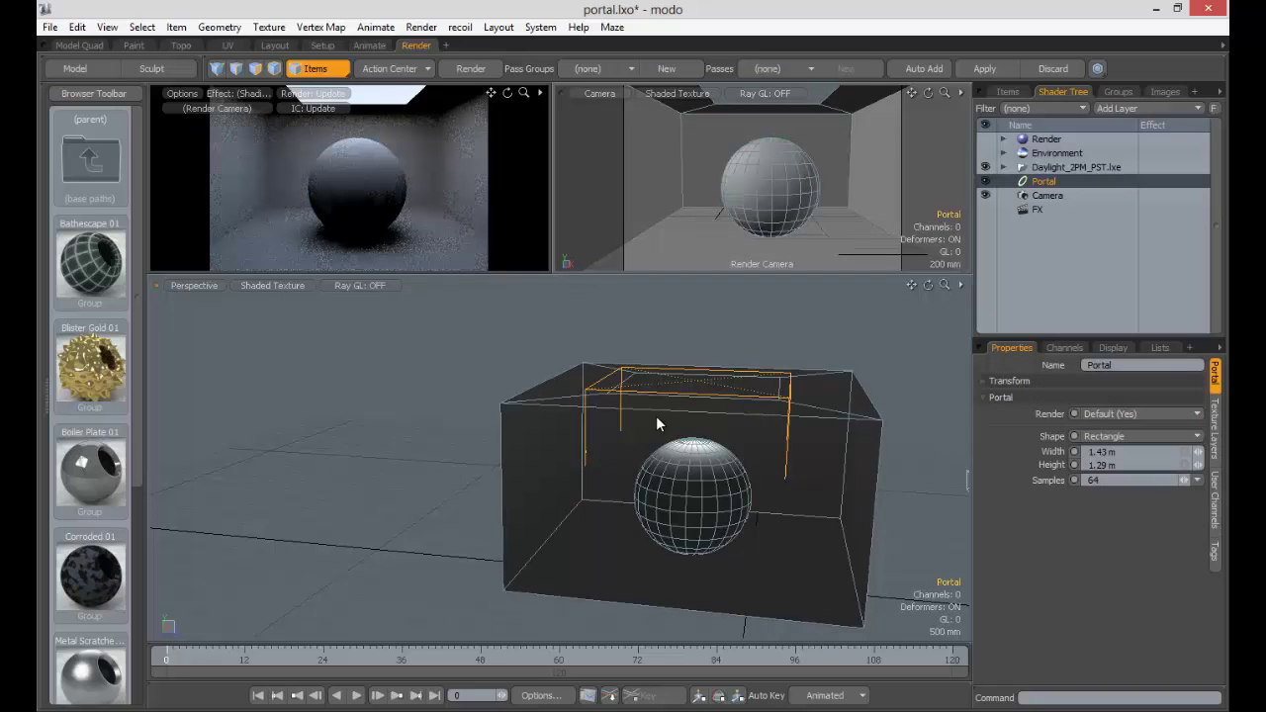
mouse_move(647, 461)
alt+mouse_down()
mouse_move(584, 419)
mouse_move(771, 345)
mouse_move(727, 465)
mouse_move(738, 412)
mouse_move(755, 409)
mouse_move(723, 280)
mouse_move(520, 432)
mouse_move(672, 416)
mouse_move(721, 389)
mouse_move(749, 286)
mouse_move(661, 499)
mouse_move(685, 461)
mouse_move(666, 444)
mouse_move(679, 444)
mouse_move(642, 491)
mouse_move(650, 380)
mouse_move(593, 344)
mouse_move(525, 375)
mouse_move(650, 504)
mouse_move(697, 435)
mouse_move(651, 479)
mouse_move(580, 514)
mouse_move(652, 455)
alt+mouse_up()
scroll(755, 410, up, 3)
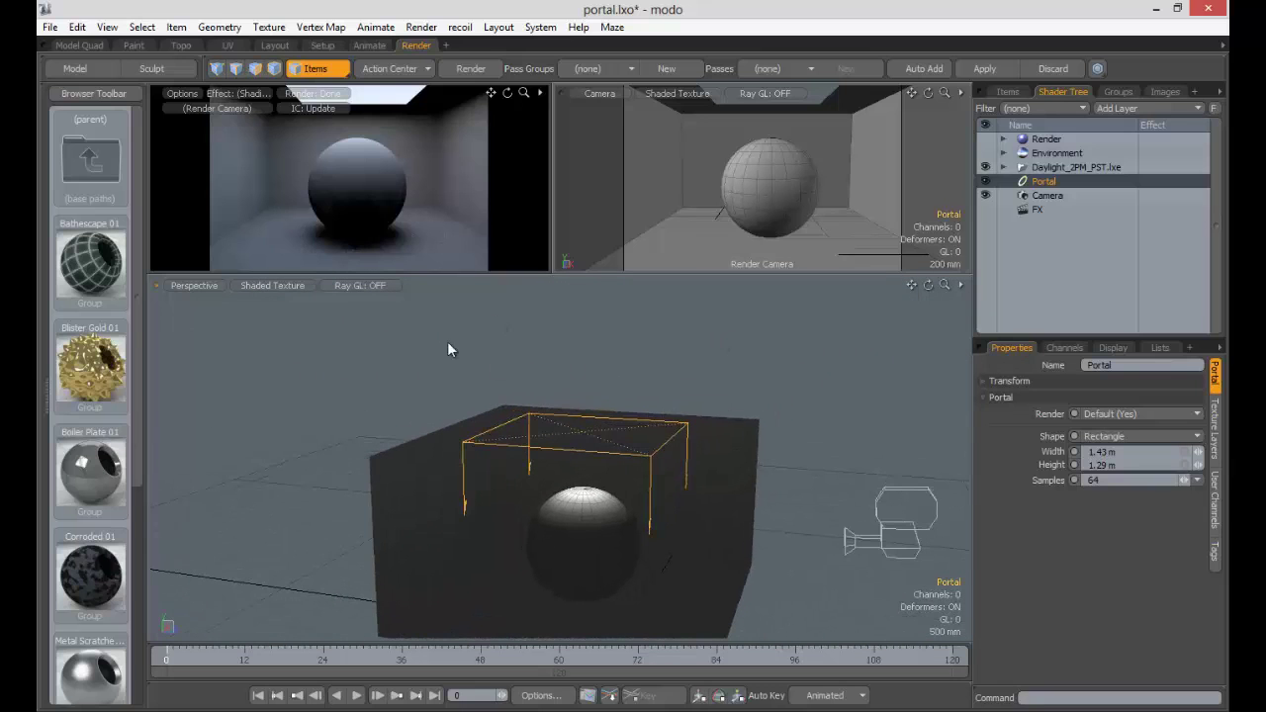
alt+drag(780, 377, 560, 332)
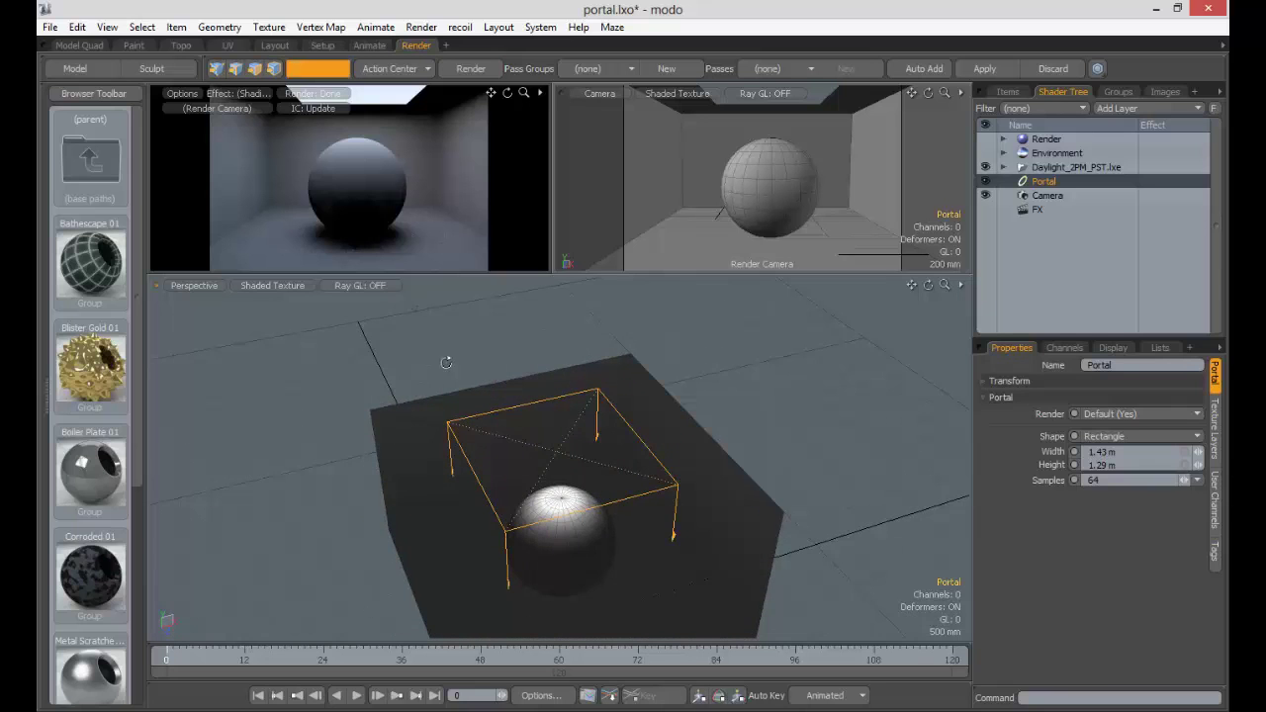
alt+drag(446, 362, 621, 470)
alt+drag(645, 395, 781, 418)
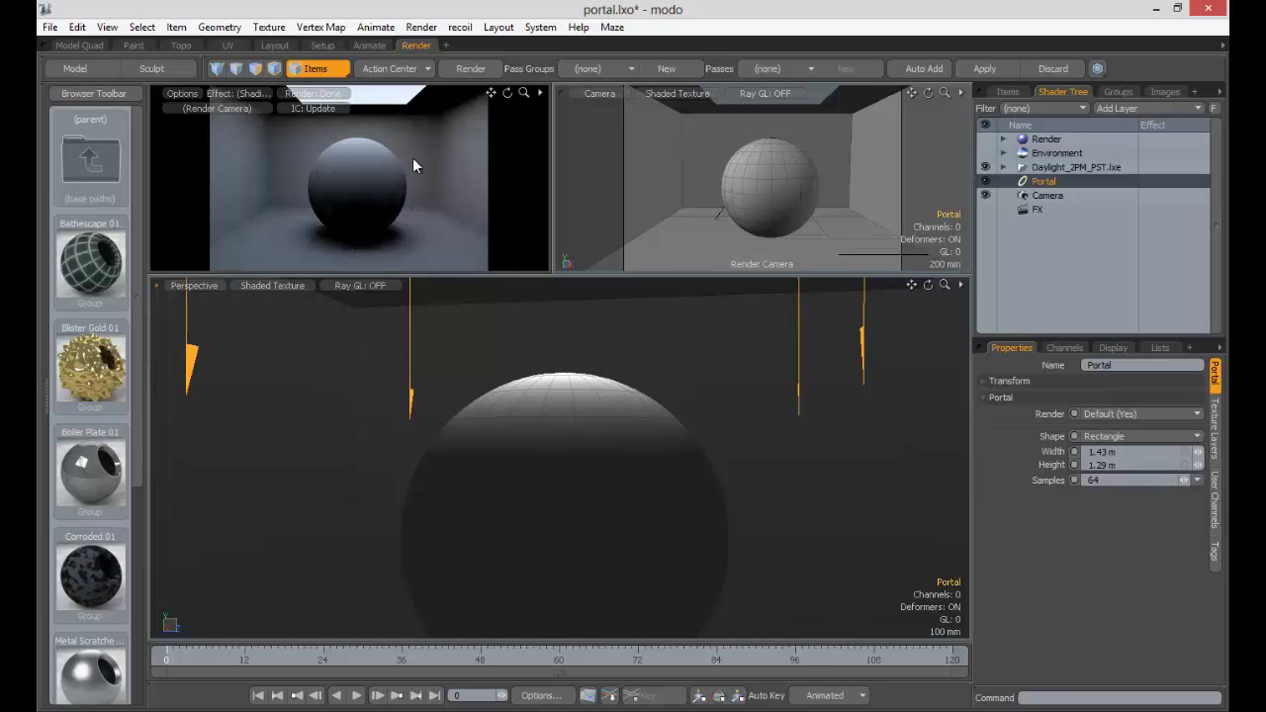
ctrl+alt+drag(660, 420, 558, 416)
alt+drag(562, 415, 617, 455)
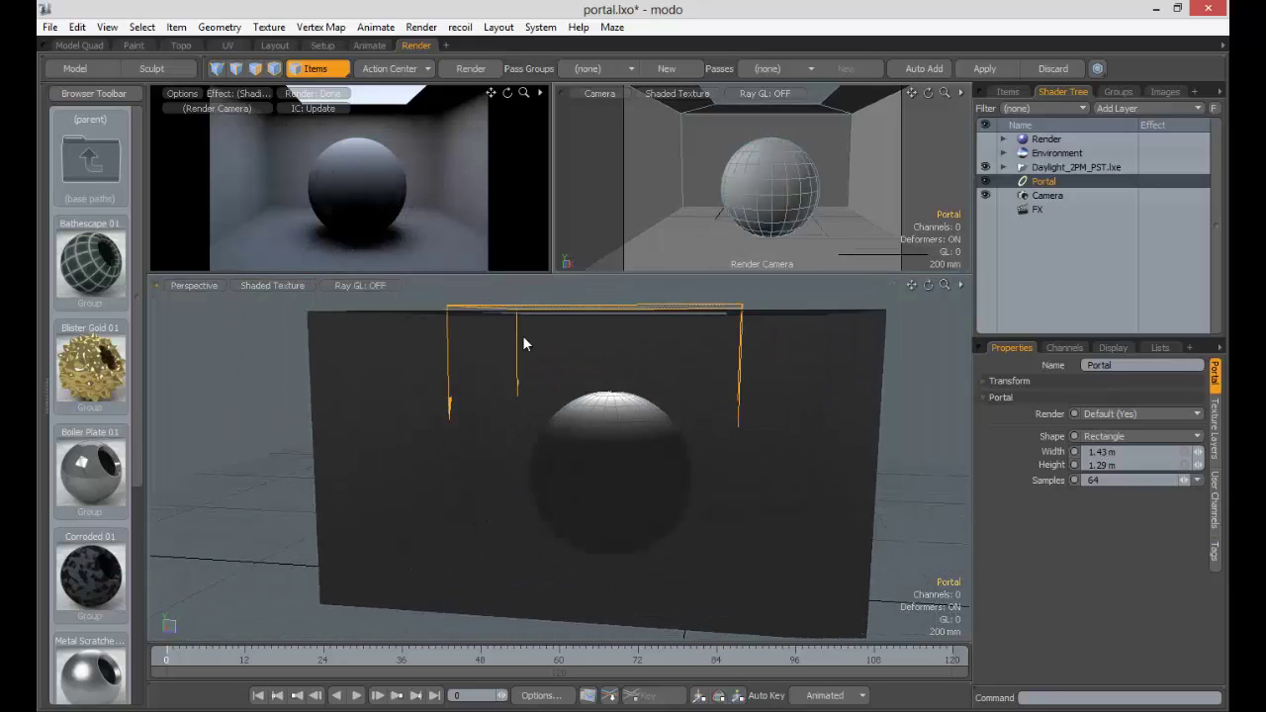
Step: Select the room and sphere mesh and render the current frame with the portal turned on
click(718, 411)
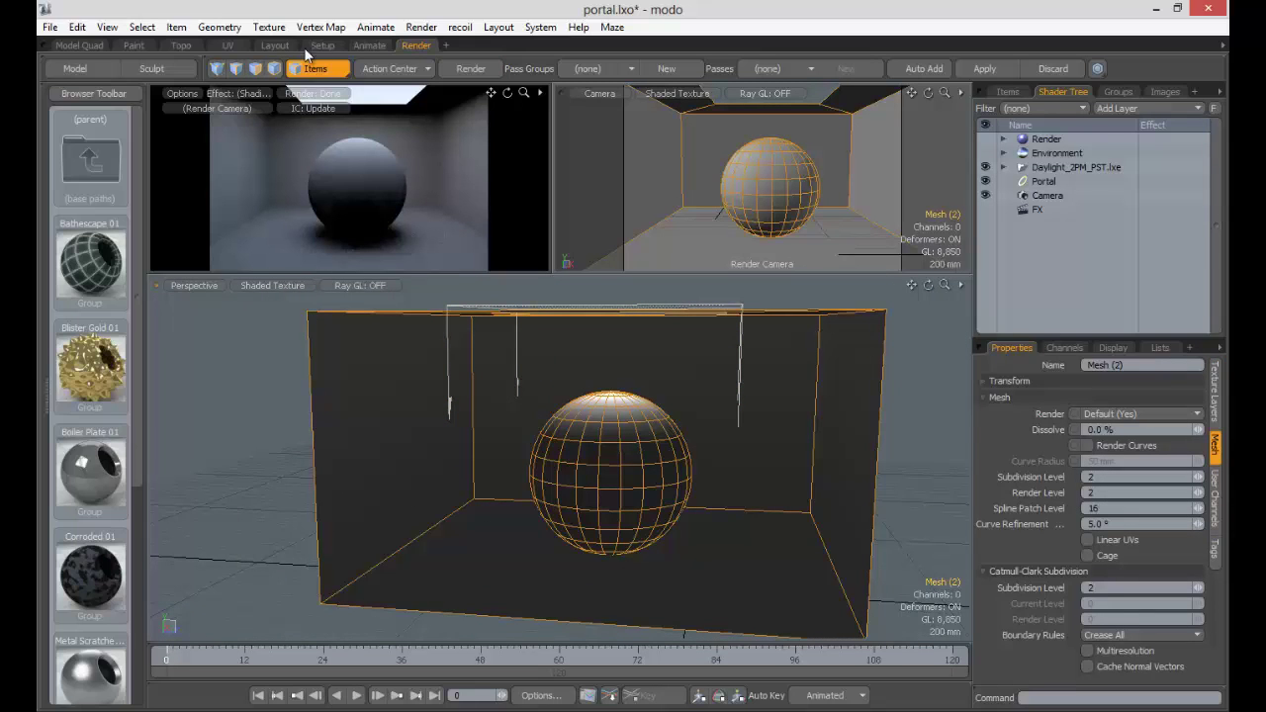
click(371, 28)
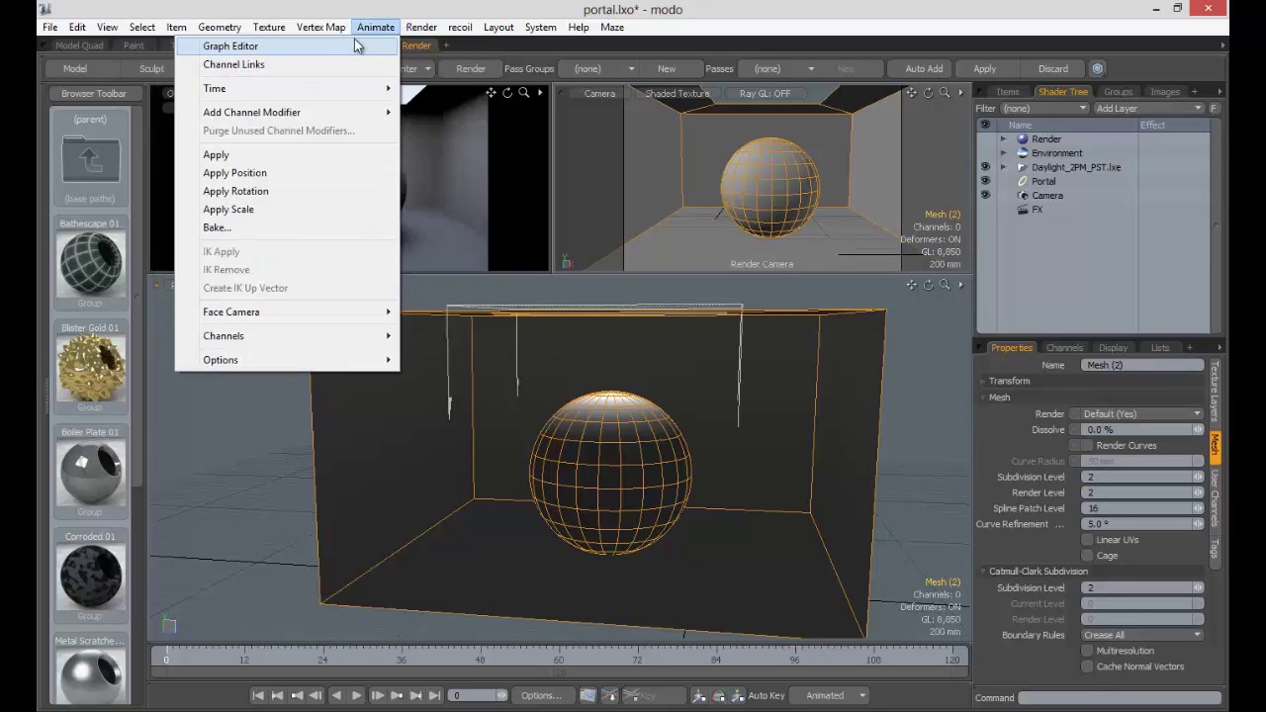
mouse_move(419, 29)
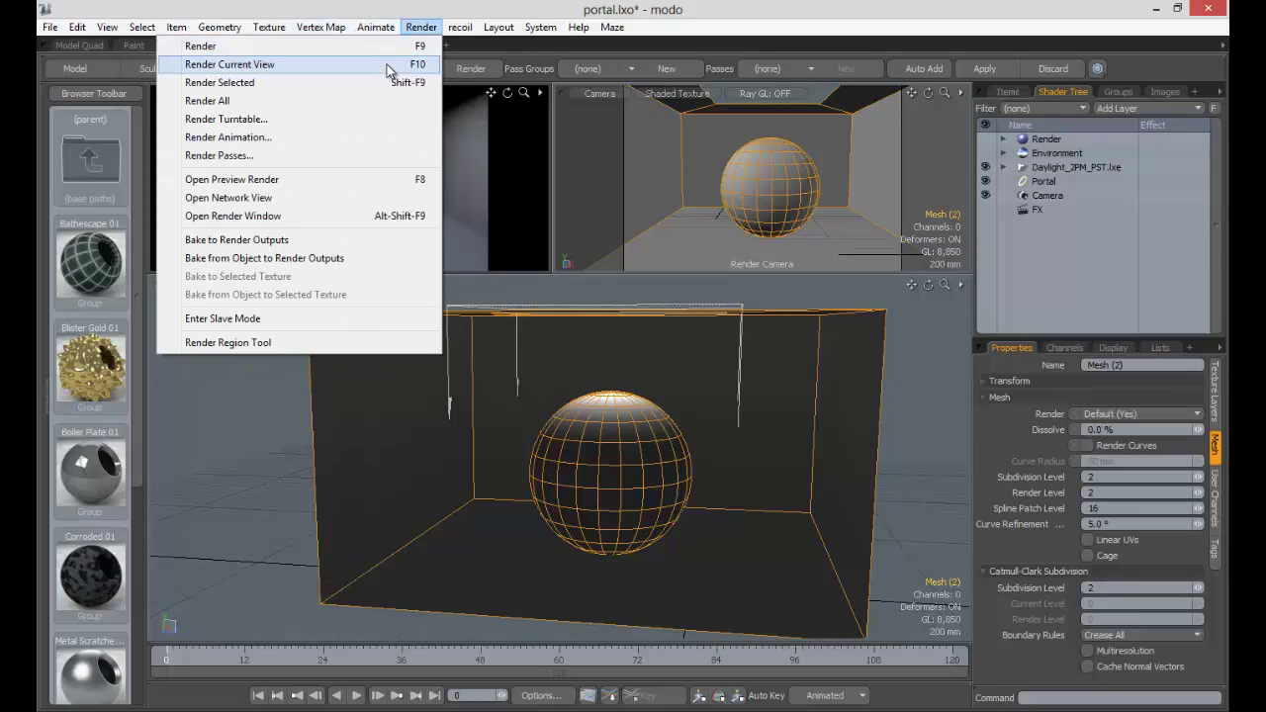
click(393, 46)
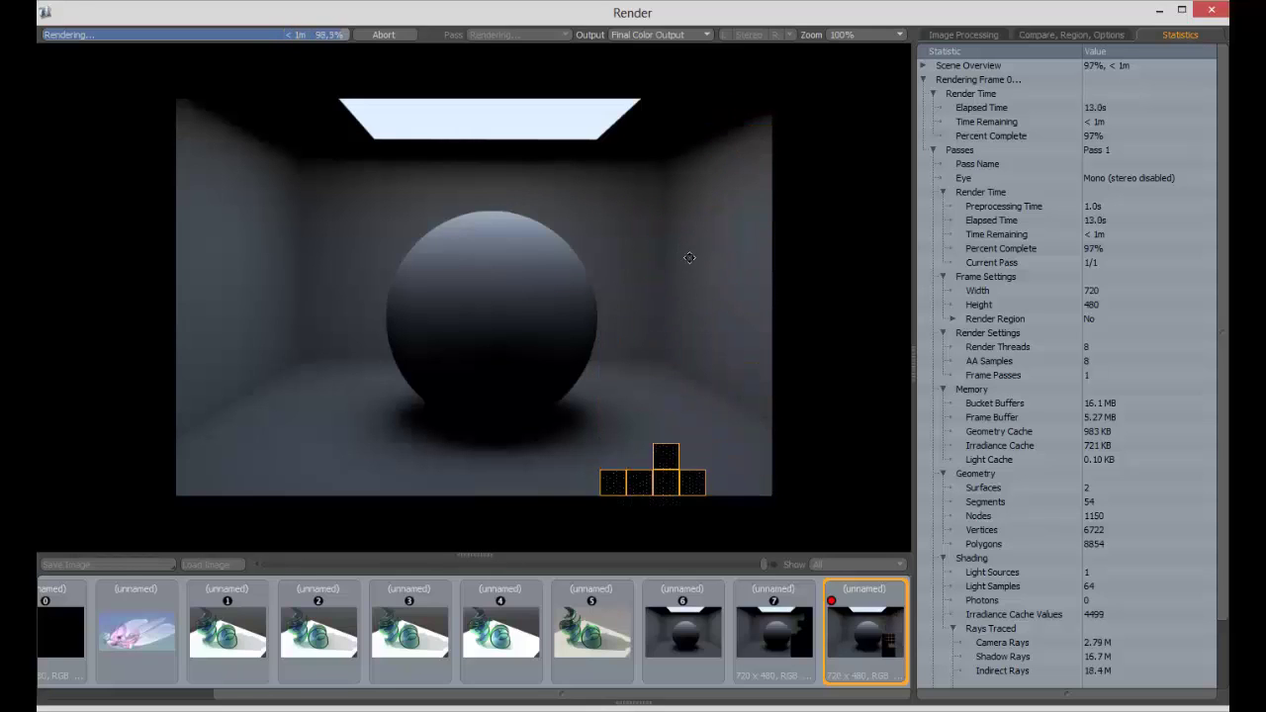
Step: Show stored render 6, made without the portal, and examine its walls, corners and sphere up close
click(695, 622)
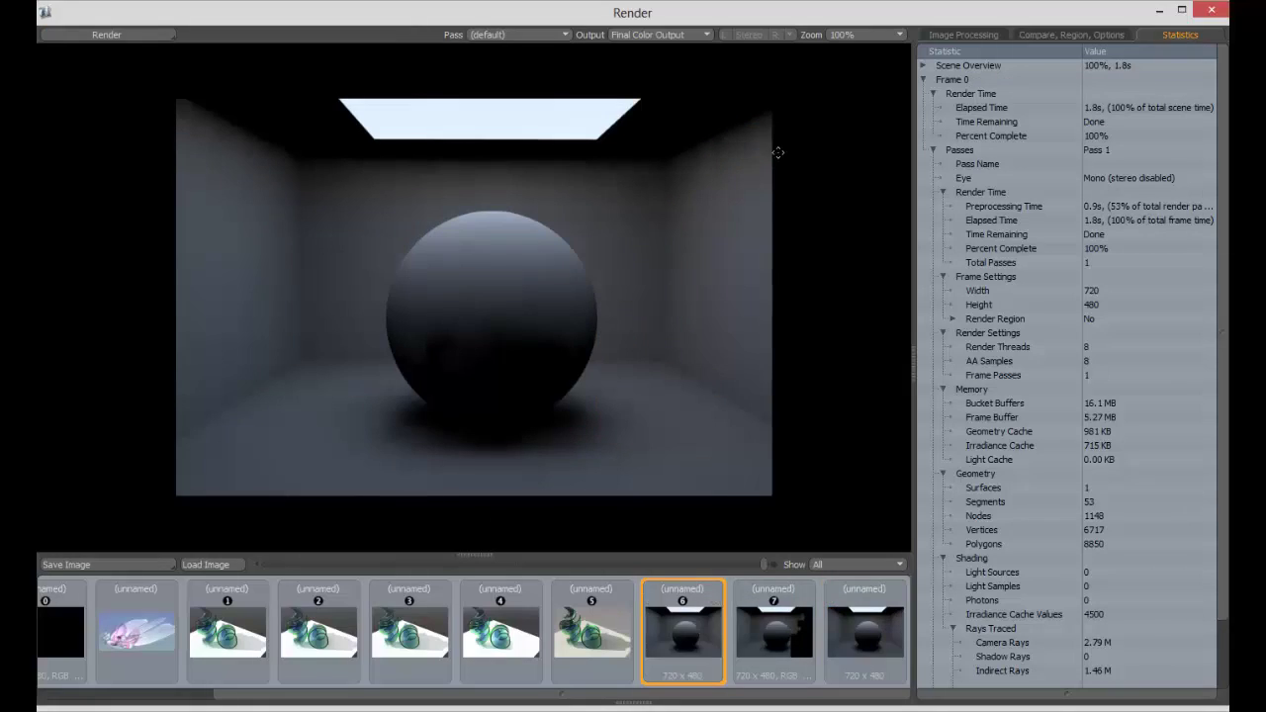
scroll(700, 165, up, 1)
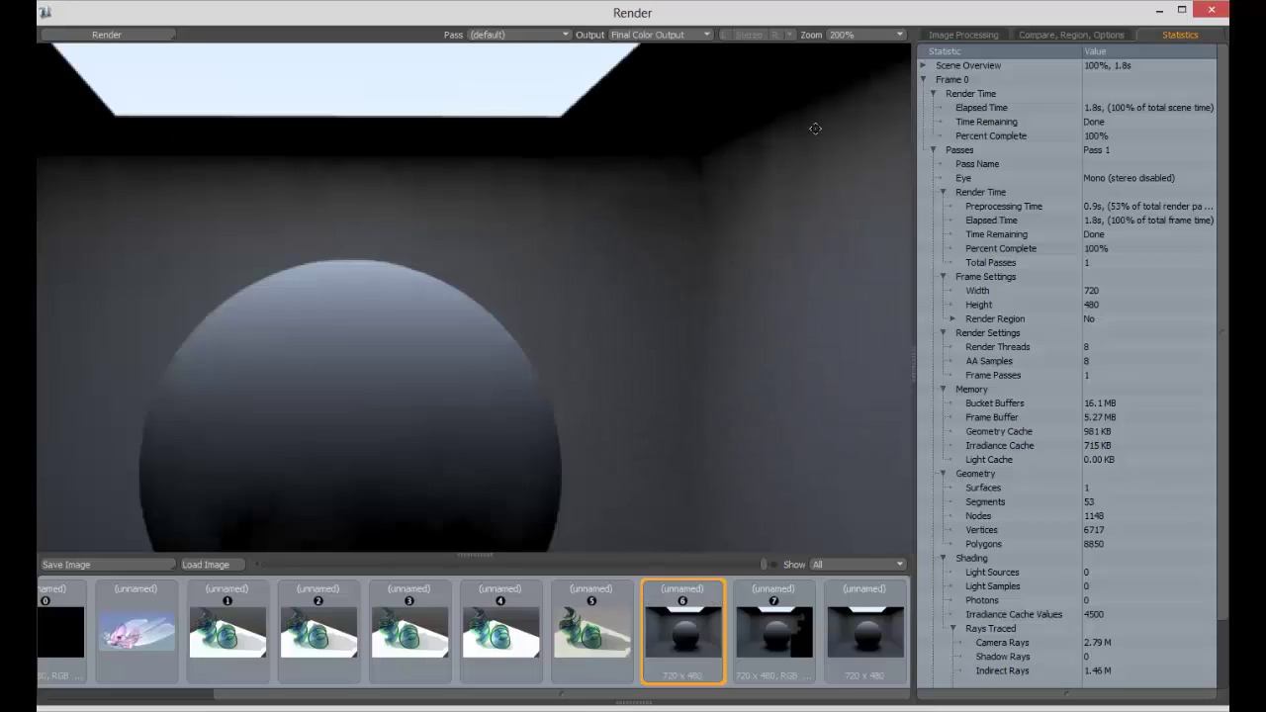
scroll(780, 309, down, 1)
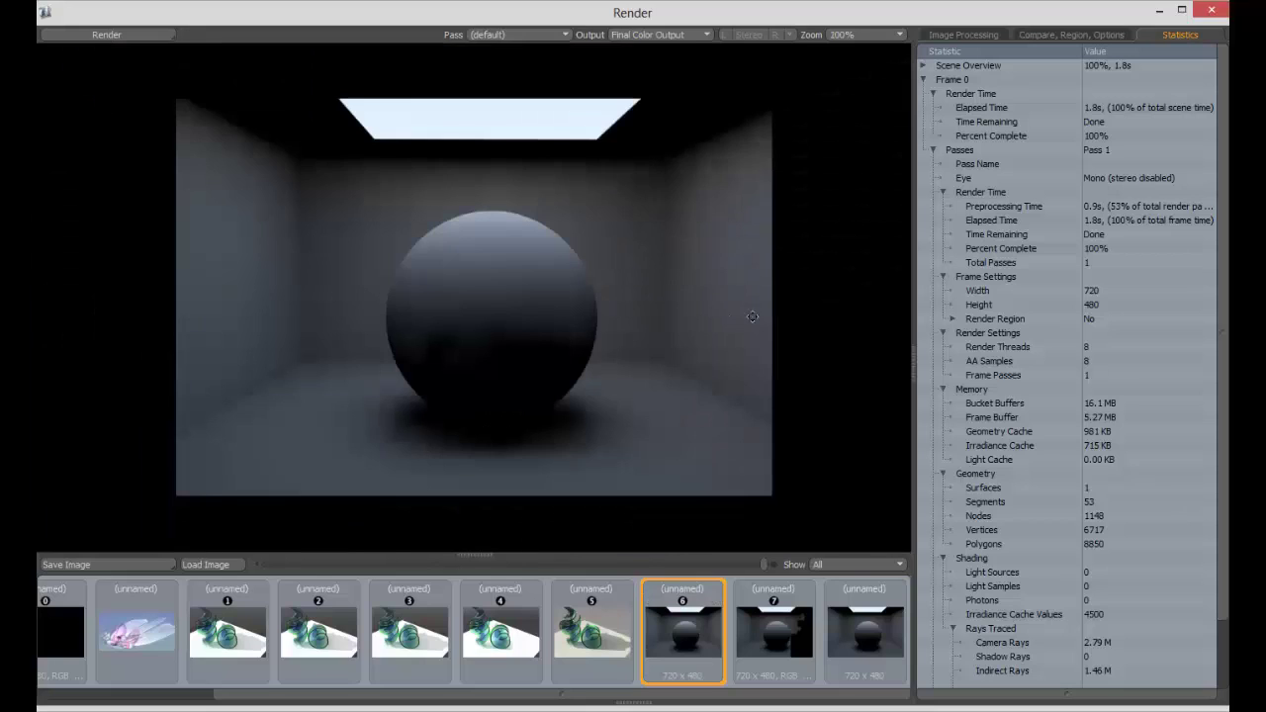
scroll(682, 346, up, 1)
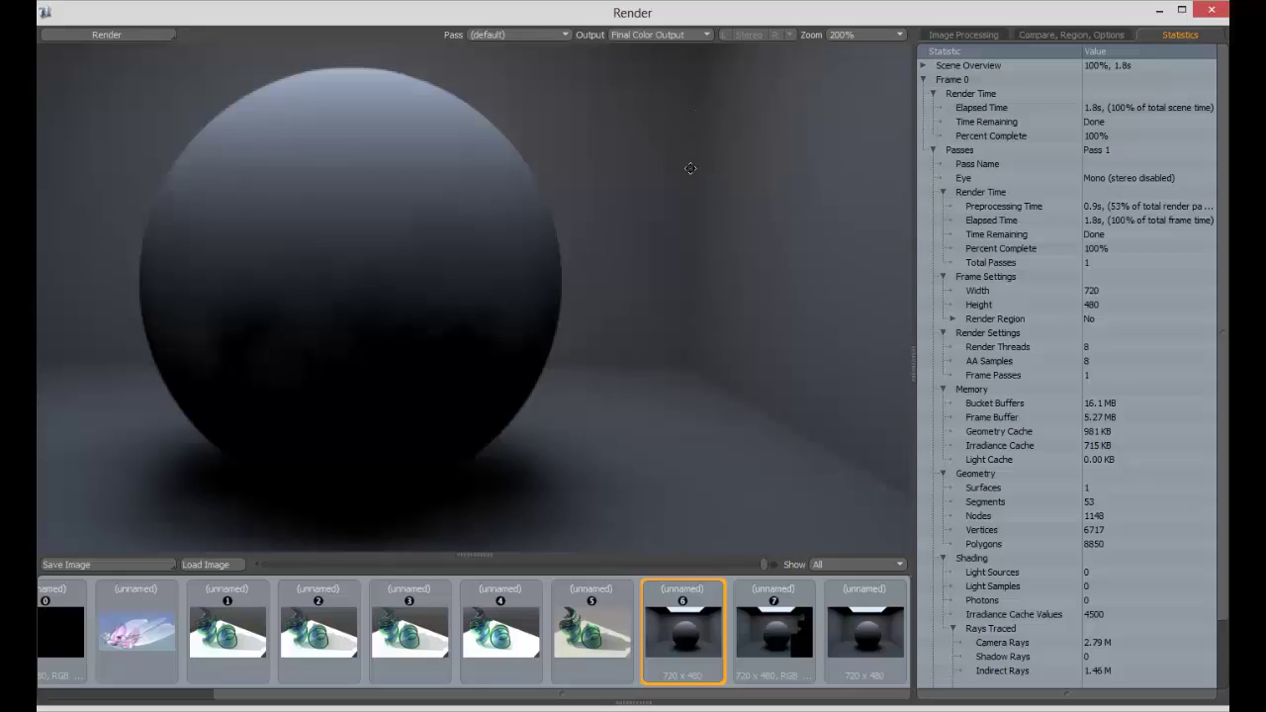
scroll(681, 255, down, 1)
scroll(474, 288, up, 1)
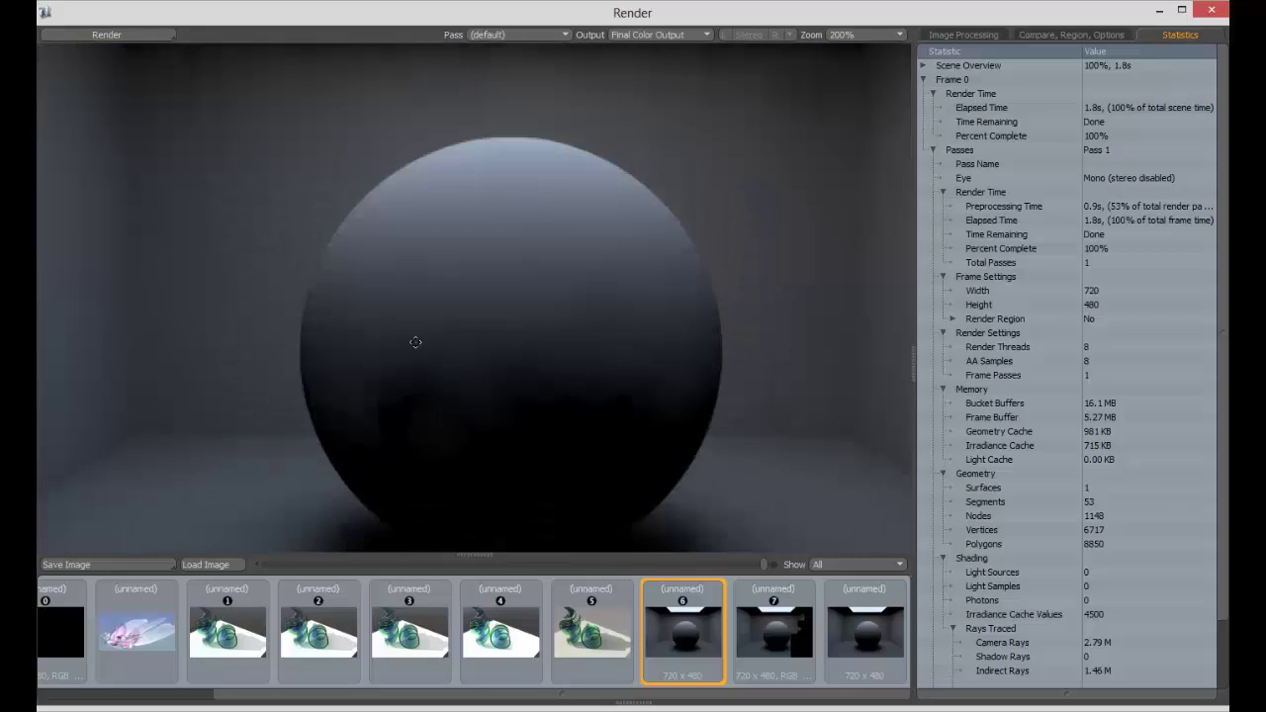
scroll(466, 356, down, 1)
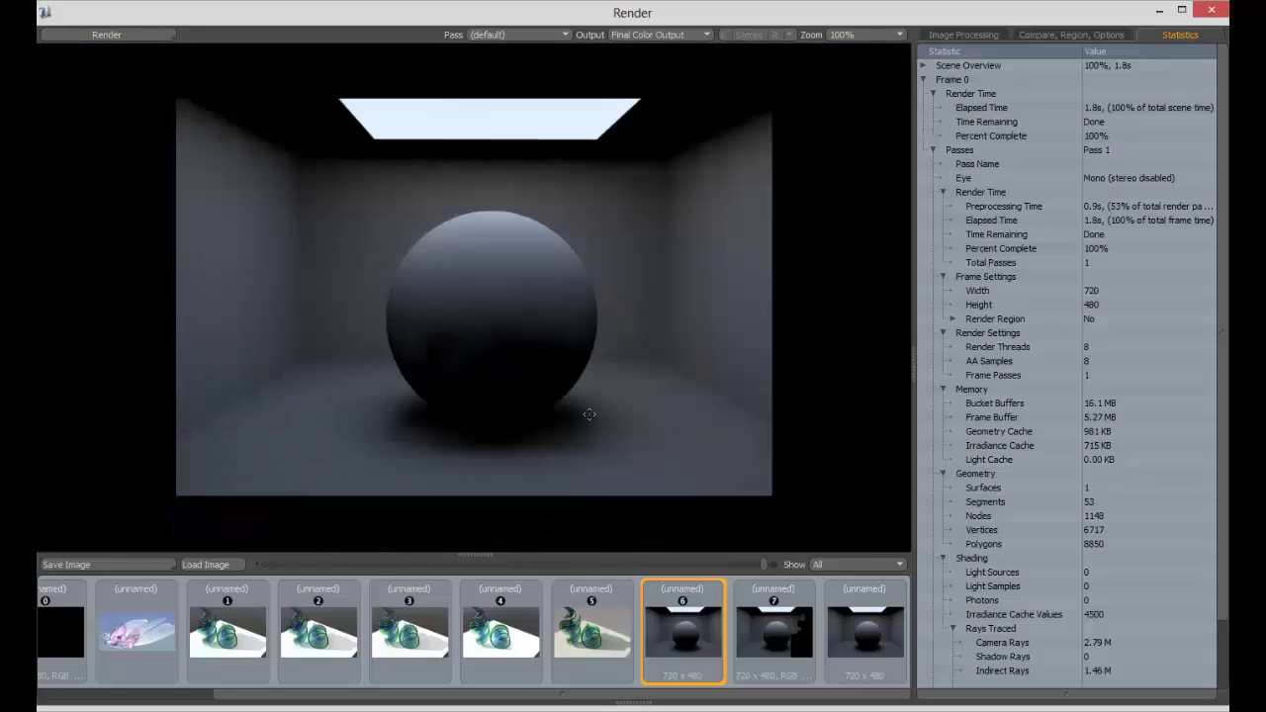
Step: Show the newest render, made with the portal, examine its walls and sphere up close, and close the render window
click(862, 633)
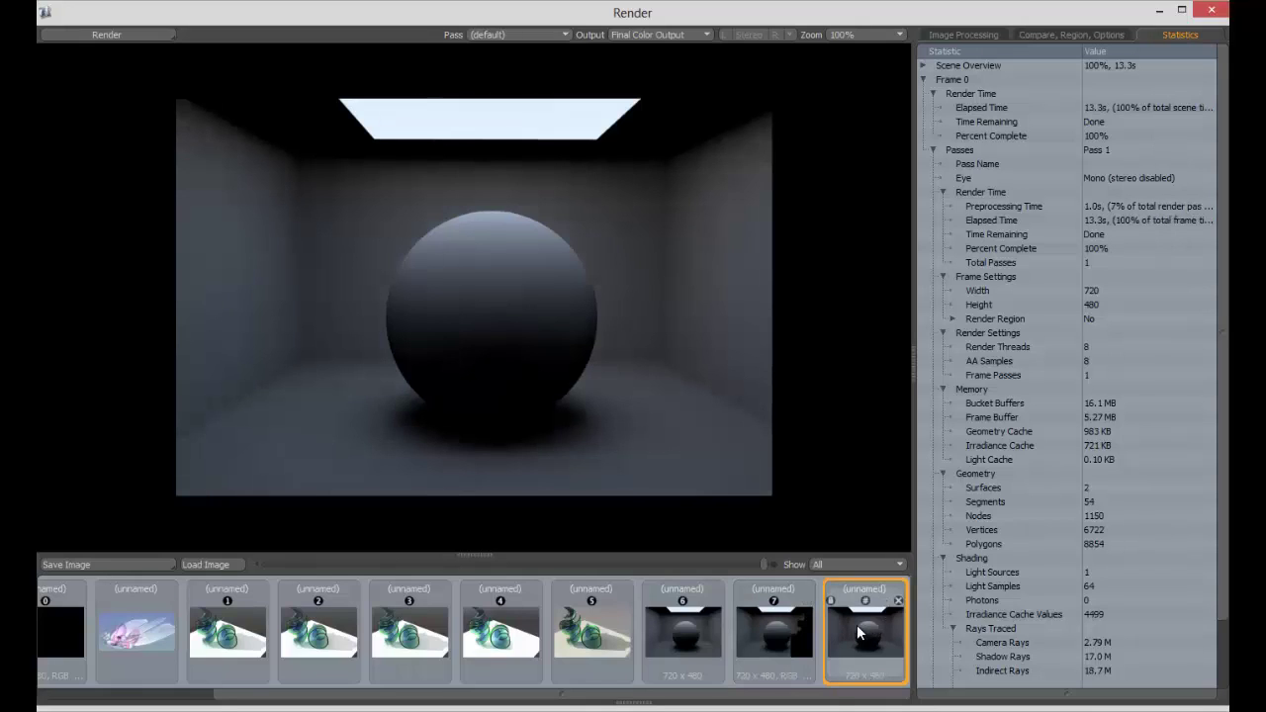
scroll(464, 326, up, 2)
scroll(464, 326, down, 2)
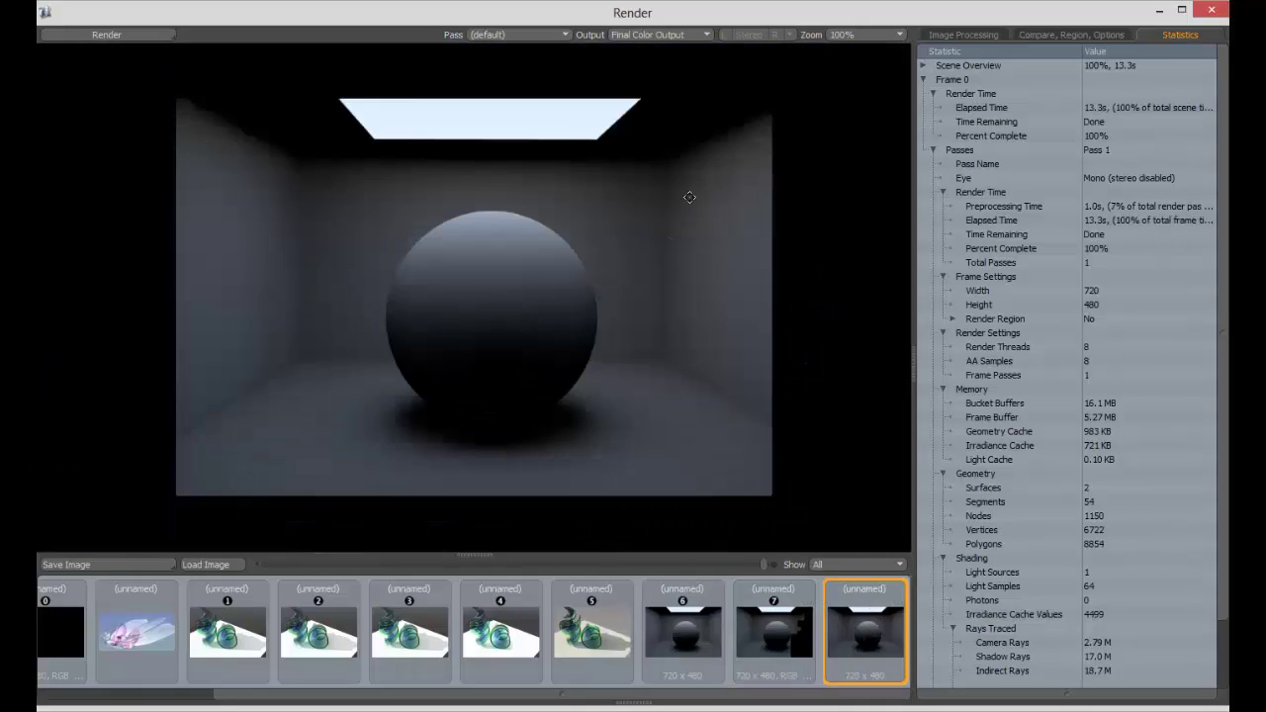
scroll(689, 197, up, 1)
scroll(673, 227, down, 1)
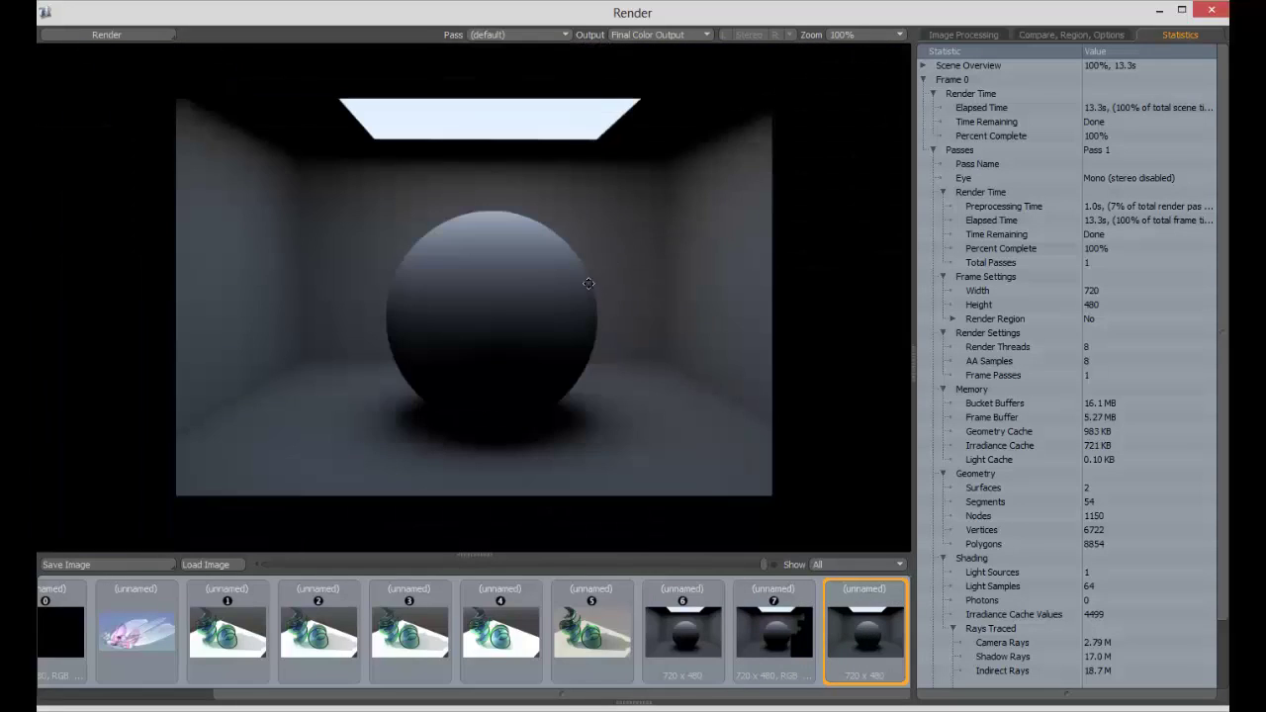
click(1210, 10)
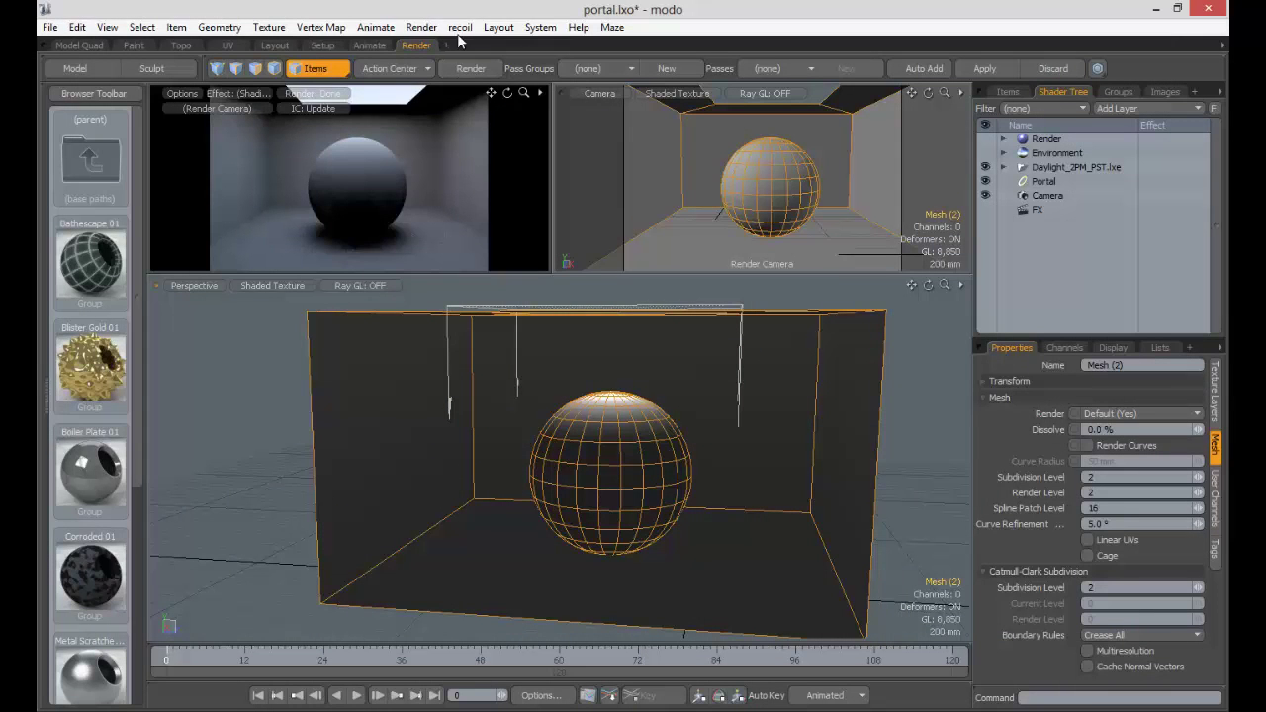
Step: Reopen the render window and compare the portal render with stored render 6 by switching between them
click(423, 28)
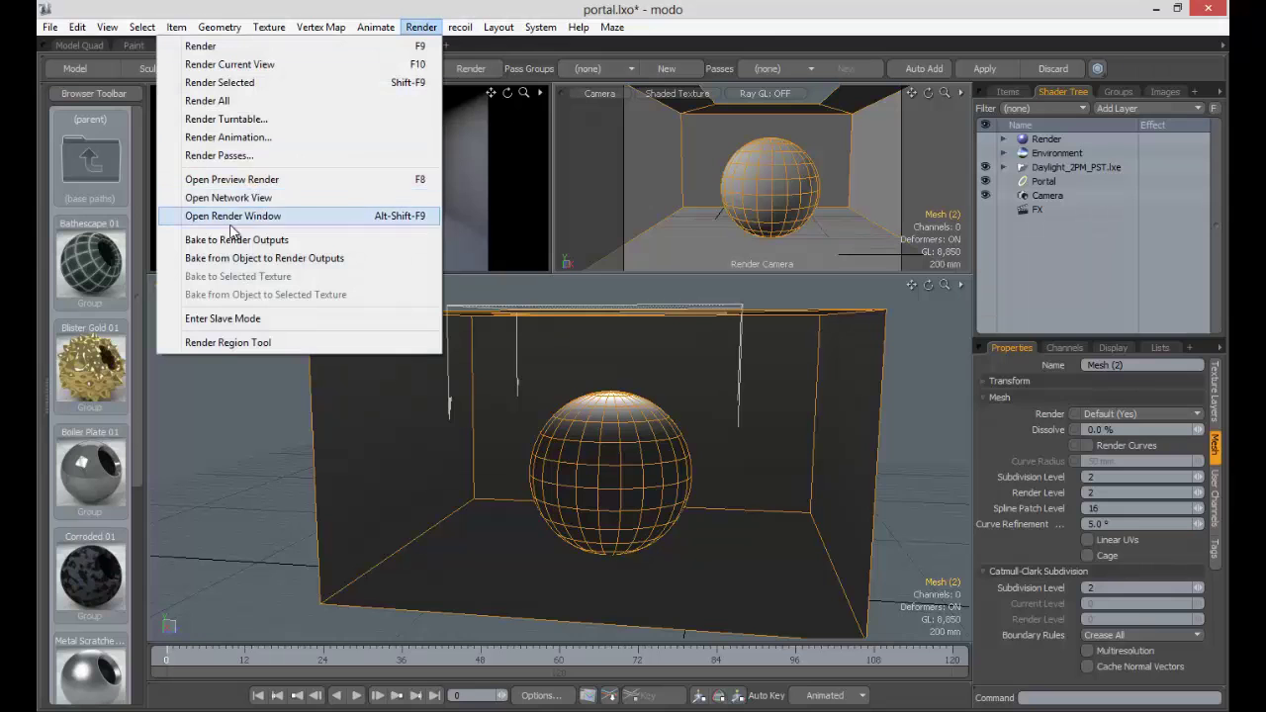
click(233, 217)
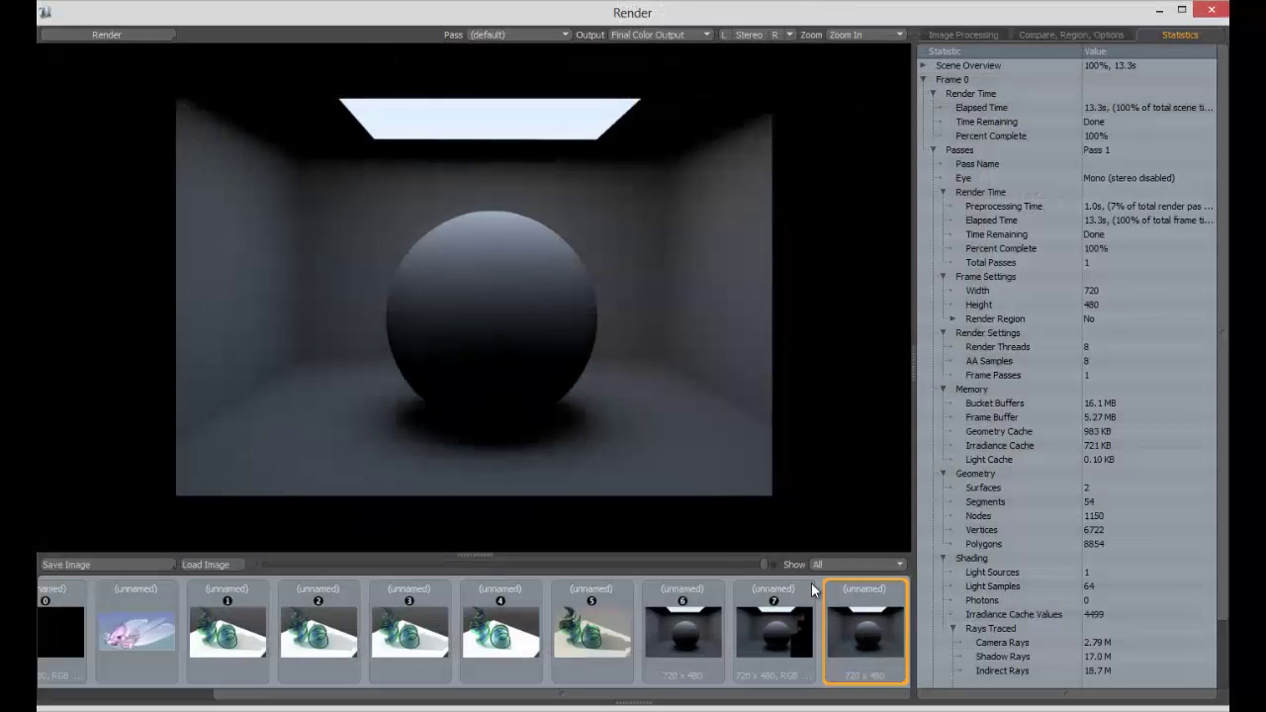
click(687, 616)
click(872, 624)
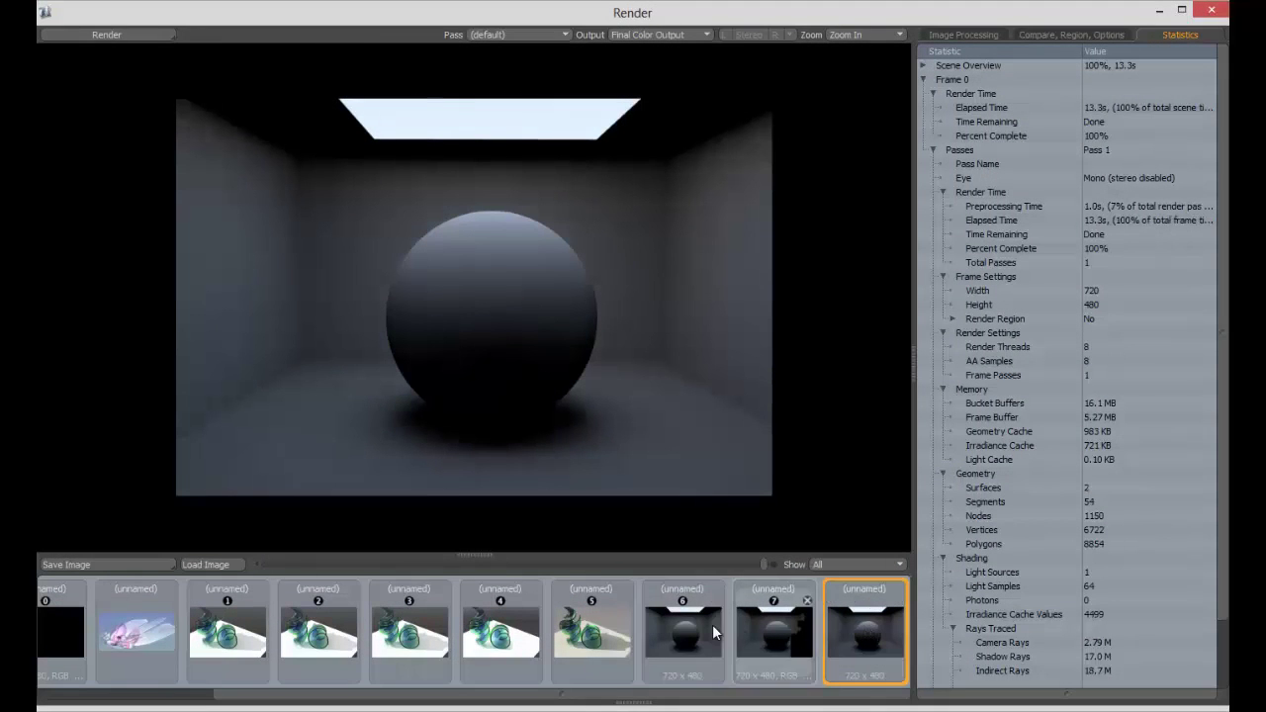
click(712, 624)
click(852, 629)
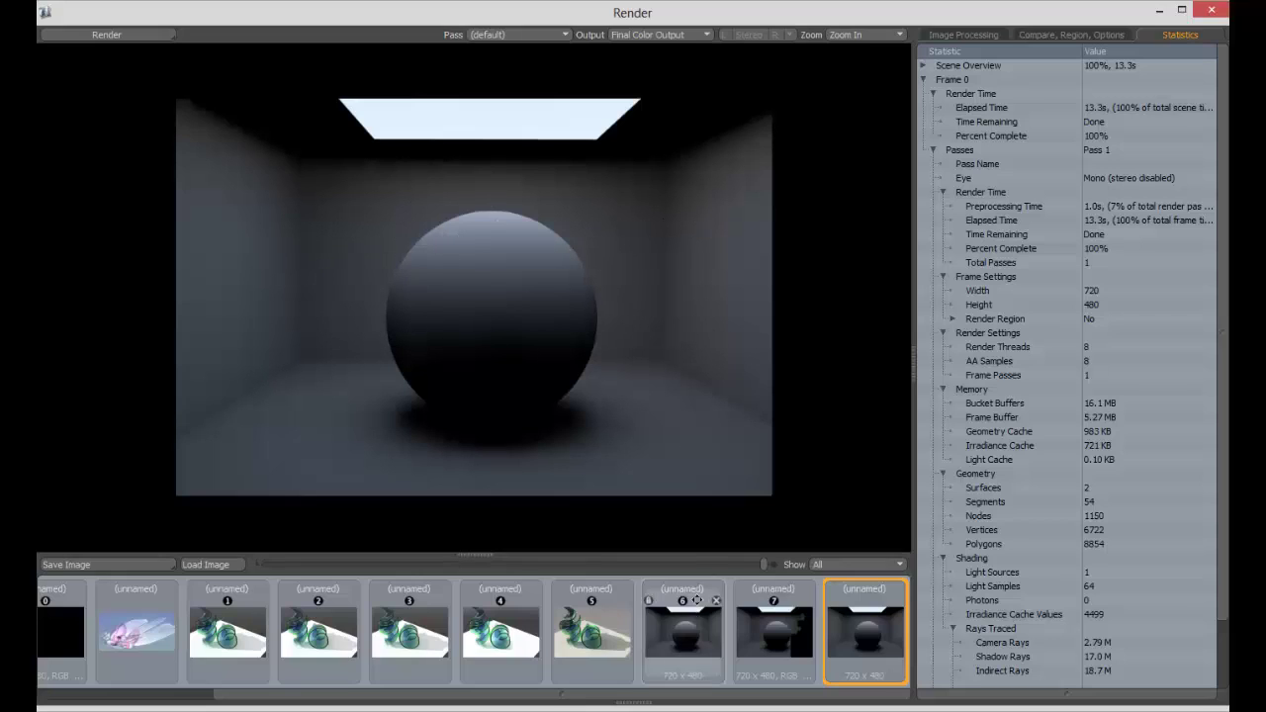
click(682, 625)
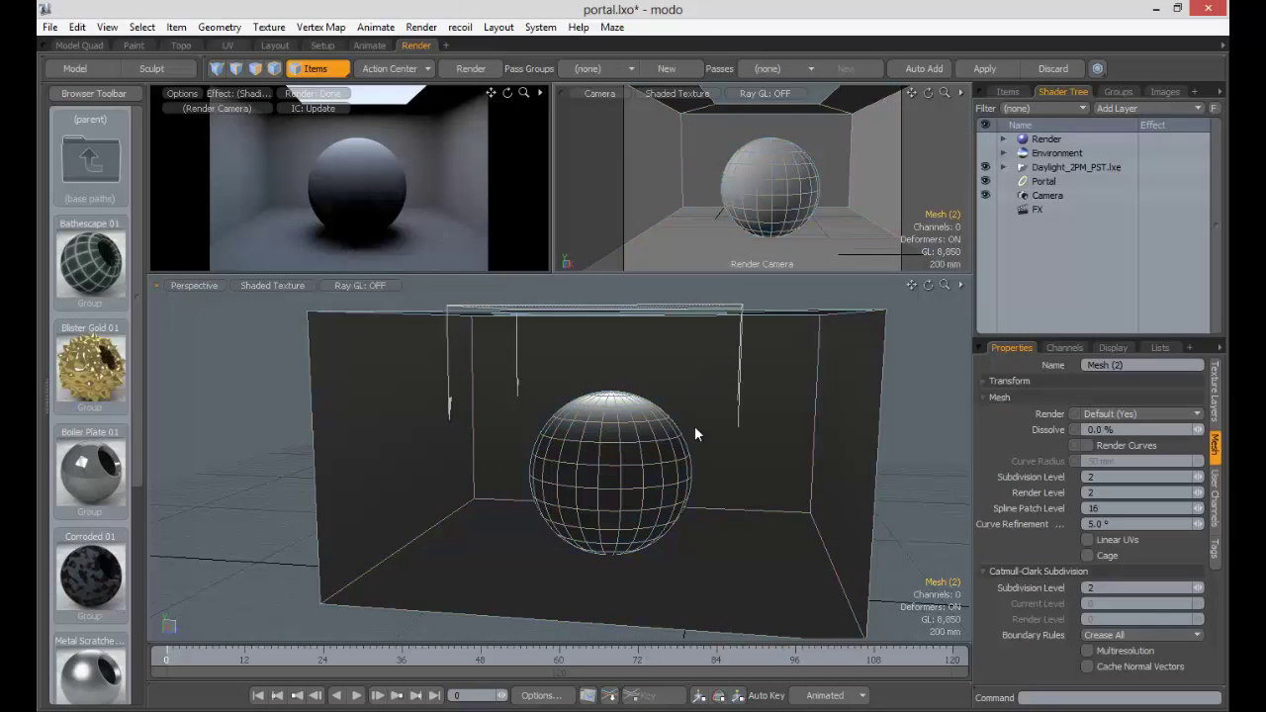
Step: Select the Portal light, set its width to 1.32 m and its shape to Ellipse
click(1043, 181)
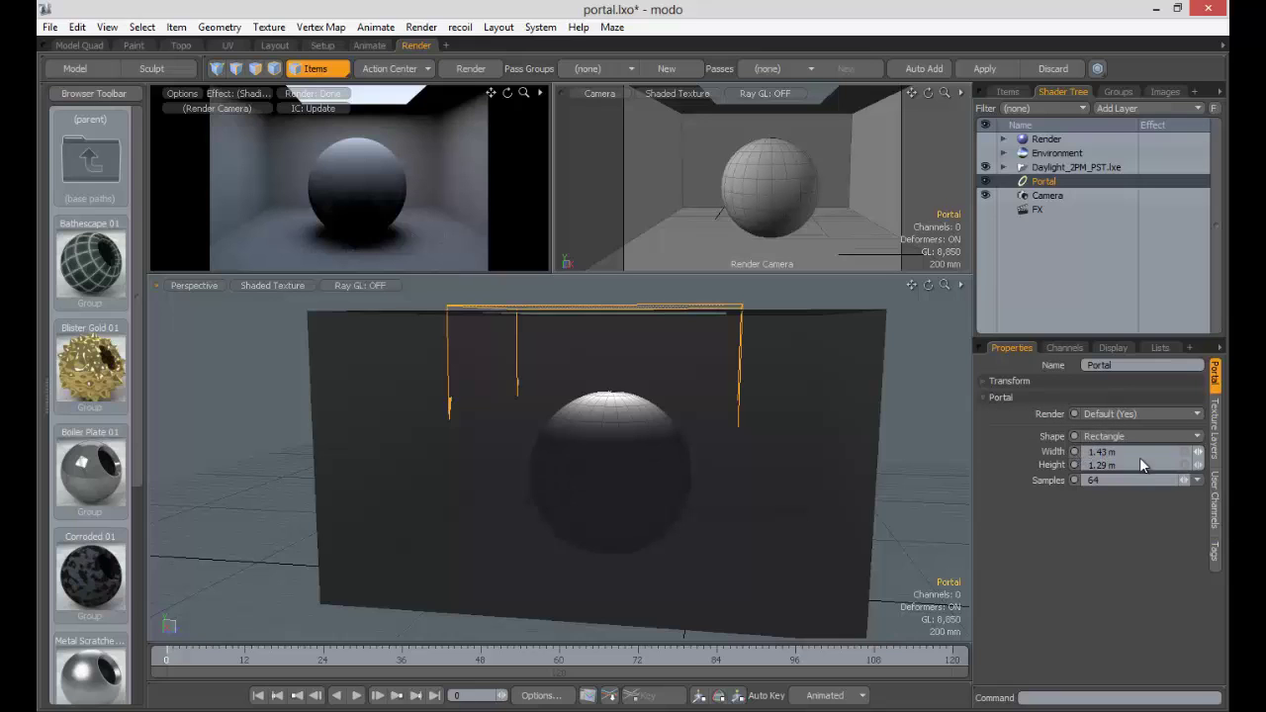
alt+drag(710, 470, 715, 346)
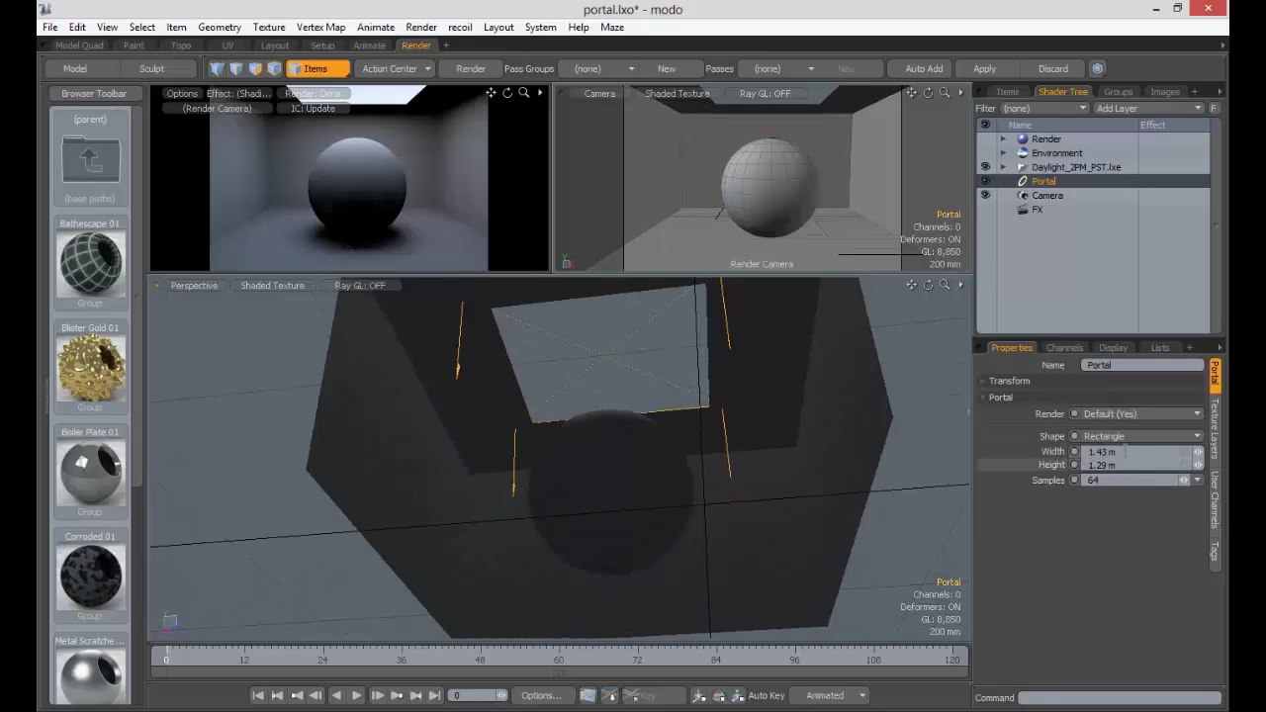
drag(1200, 453, 1175, 453)
click(1135, 436)
click(1128, 452)
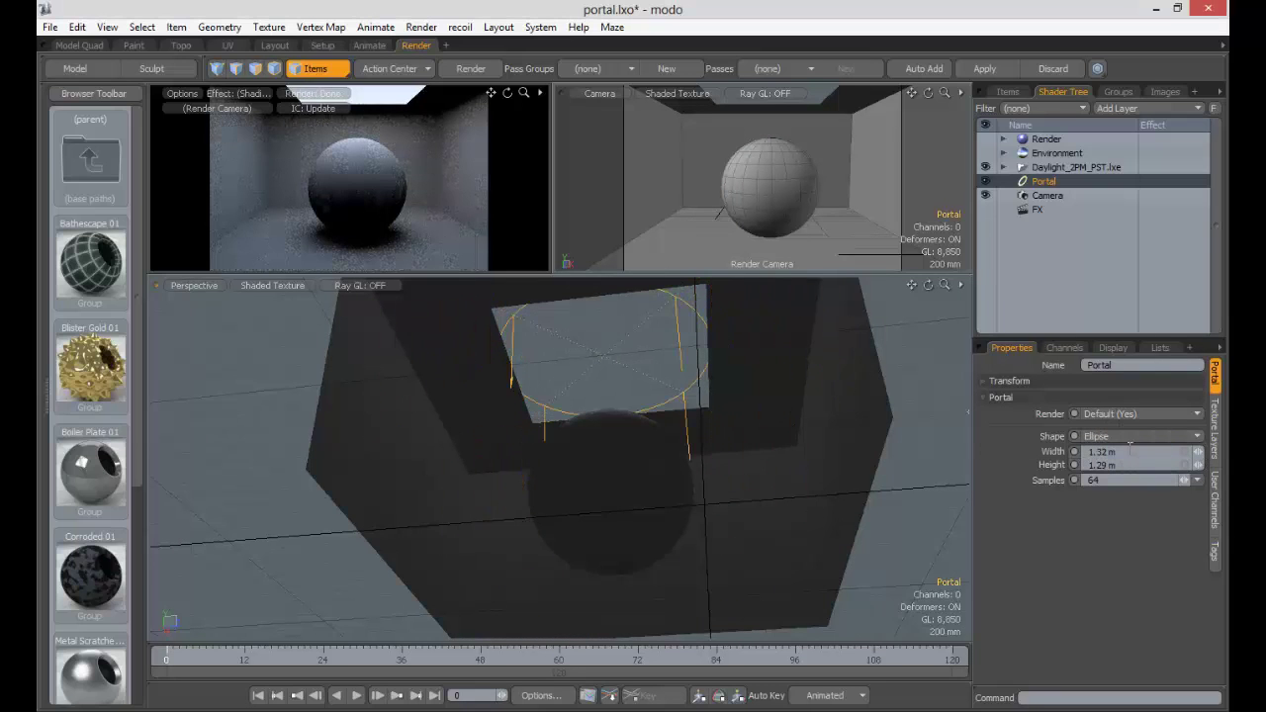
Step: Set the Portal light's samples to 256
alt+drag(661, 381, 731, 470)
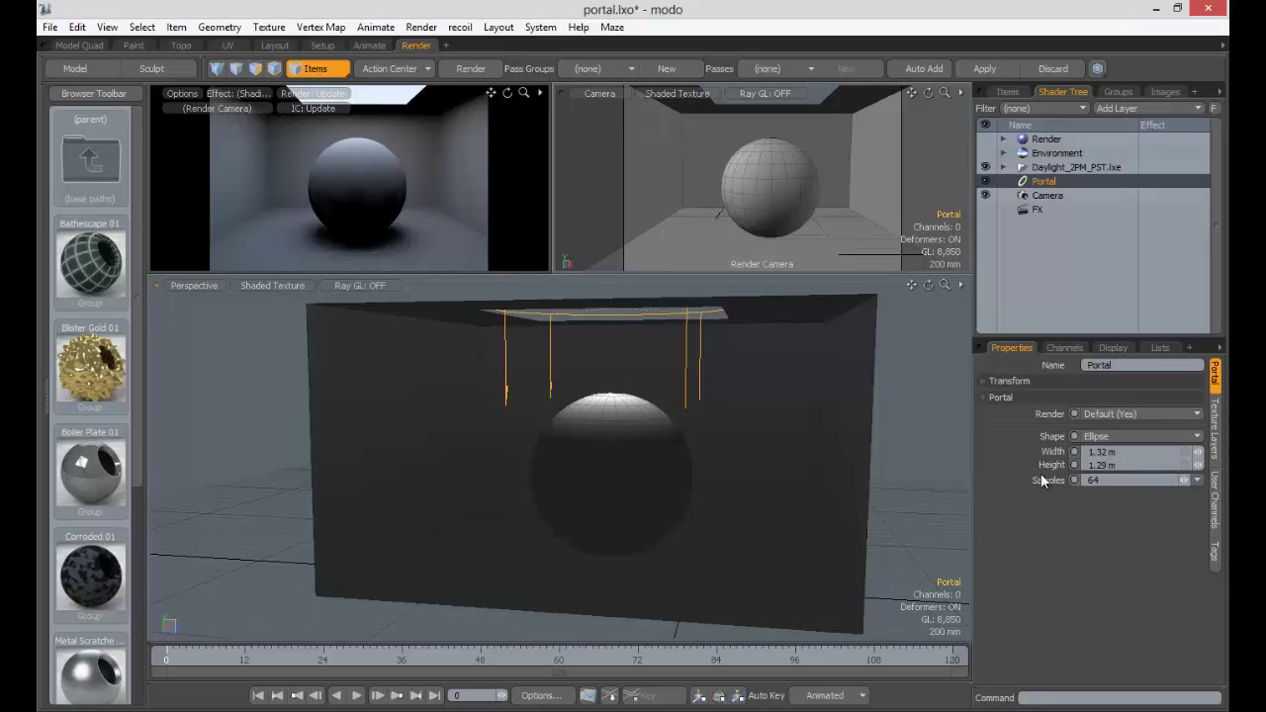
click(1196, 481)
click(1170, 494)
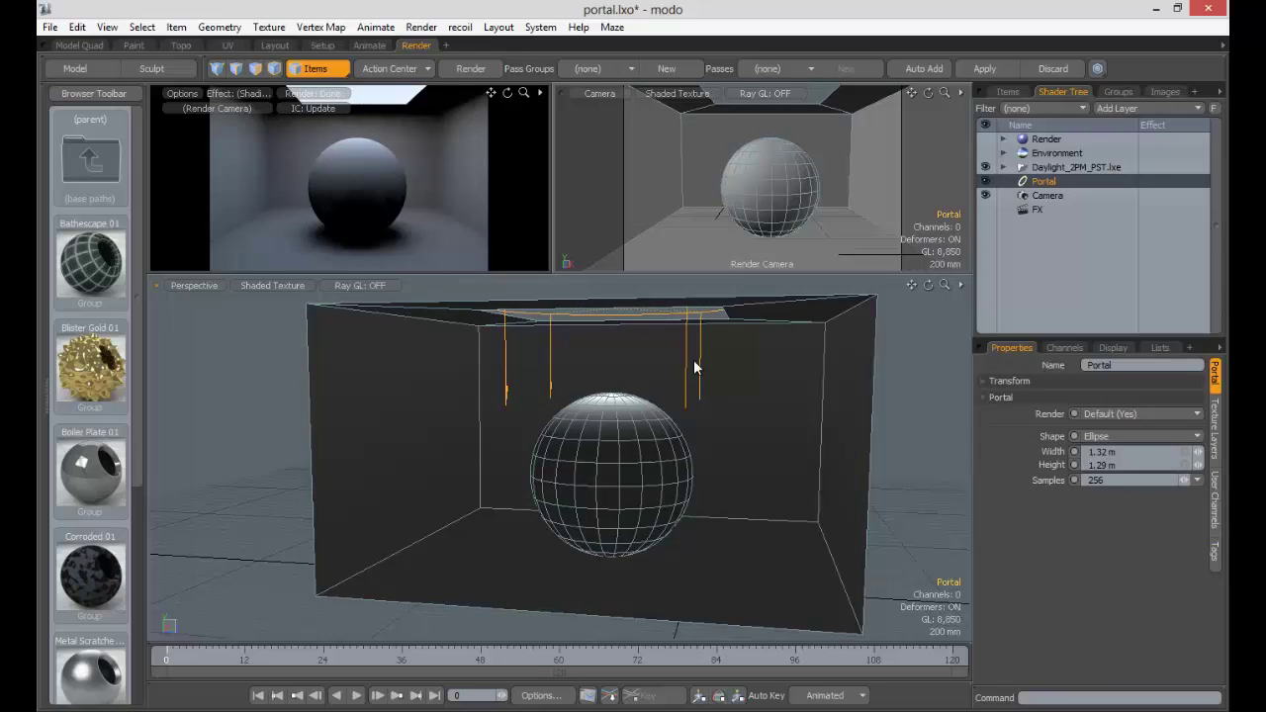
Step: Inspect the elliptical portal from above, then set its shape back to Rectangle
ctrl+alt+drag(723, 422, 683, 396)
alt+drag(683, 396, 806, 376)
alt+drag(726, 406, 692, 376)
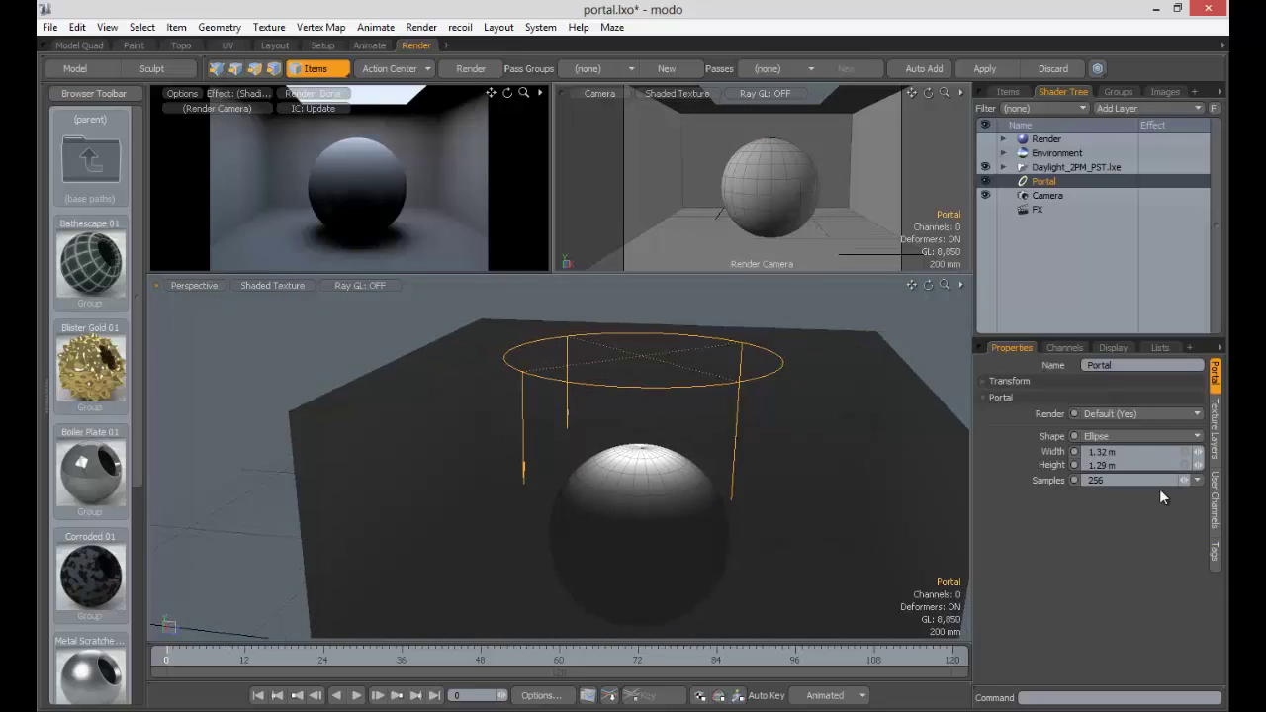
click(1113, 437)
click(1110, 449)
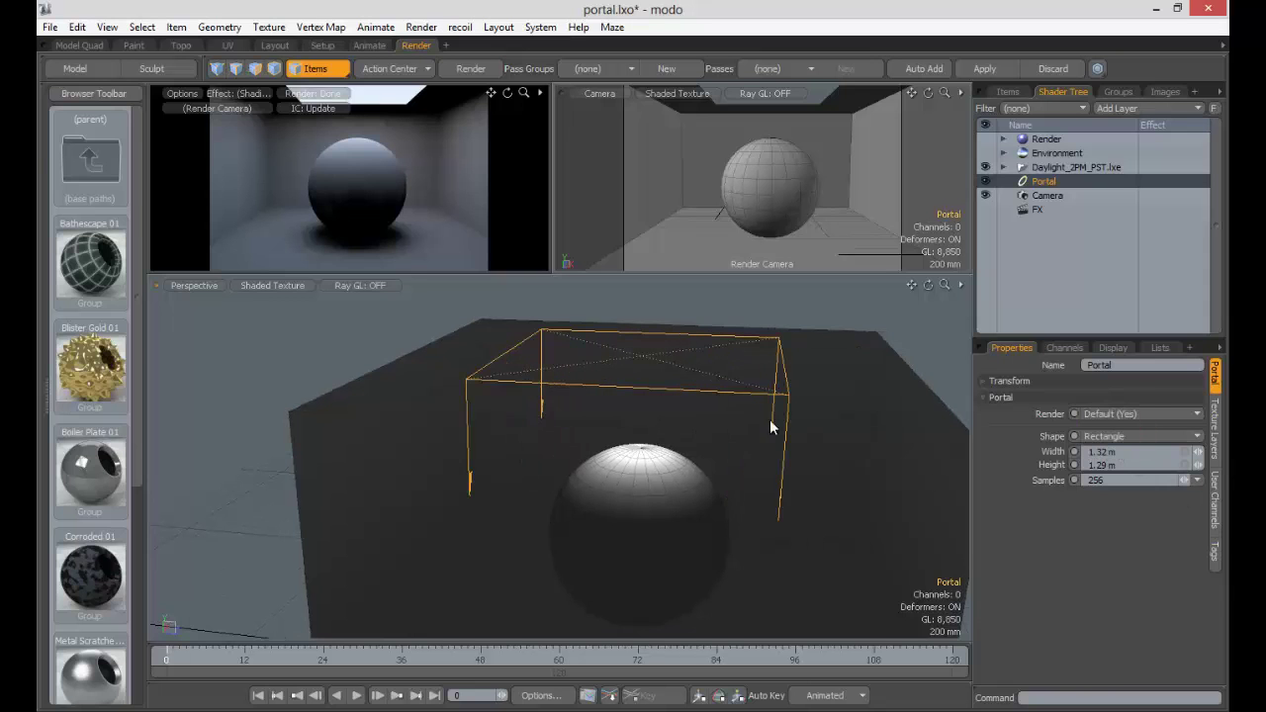
alt+drag(769, 419, 542, 413)
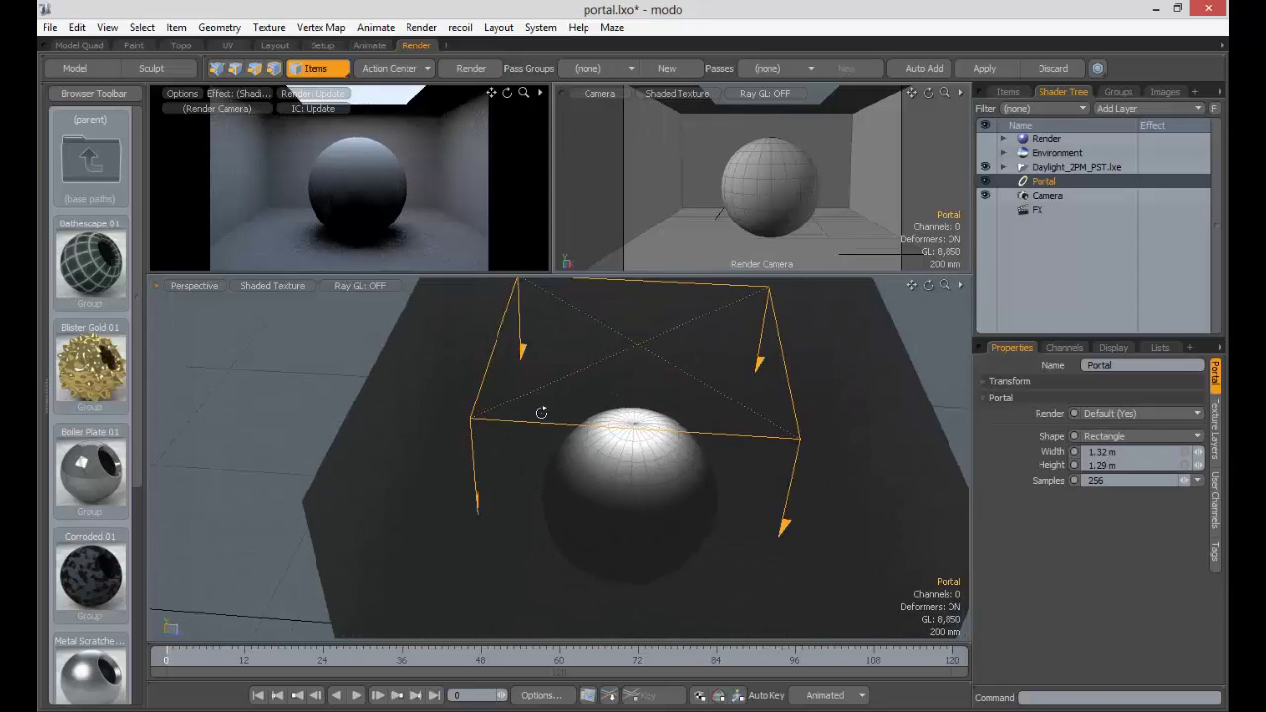
Step: Examine the rectangular portal's fit and light direction over the room's ceiling opening from above, below and the side
alt+drag(723, 277, 475, 477)
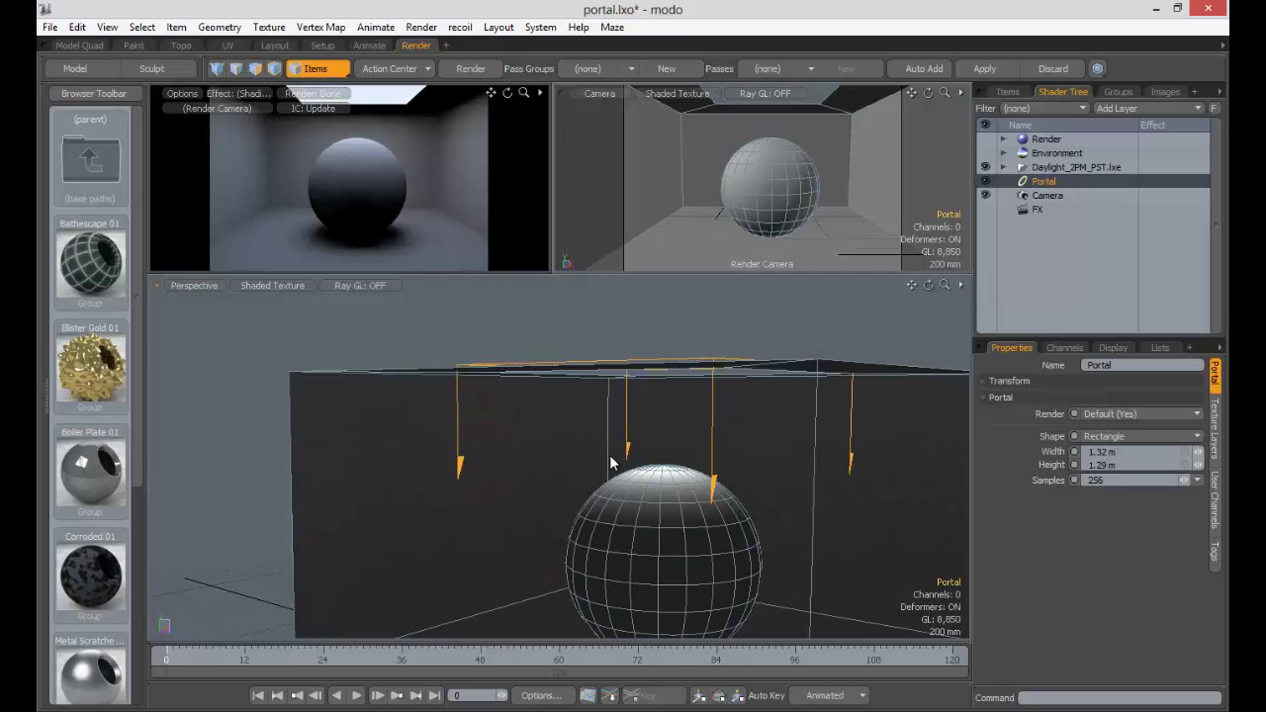
alt+drag(610, 462, 603, 397)
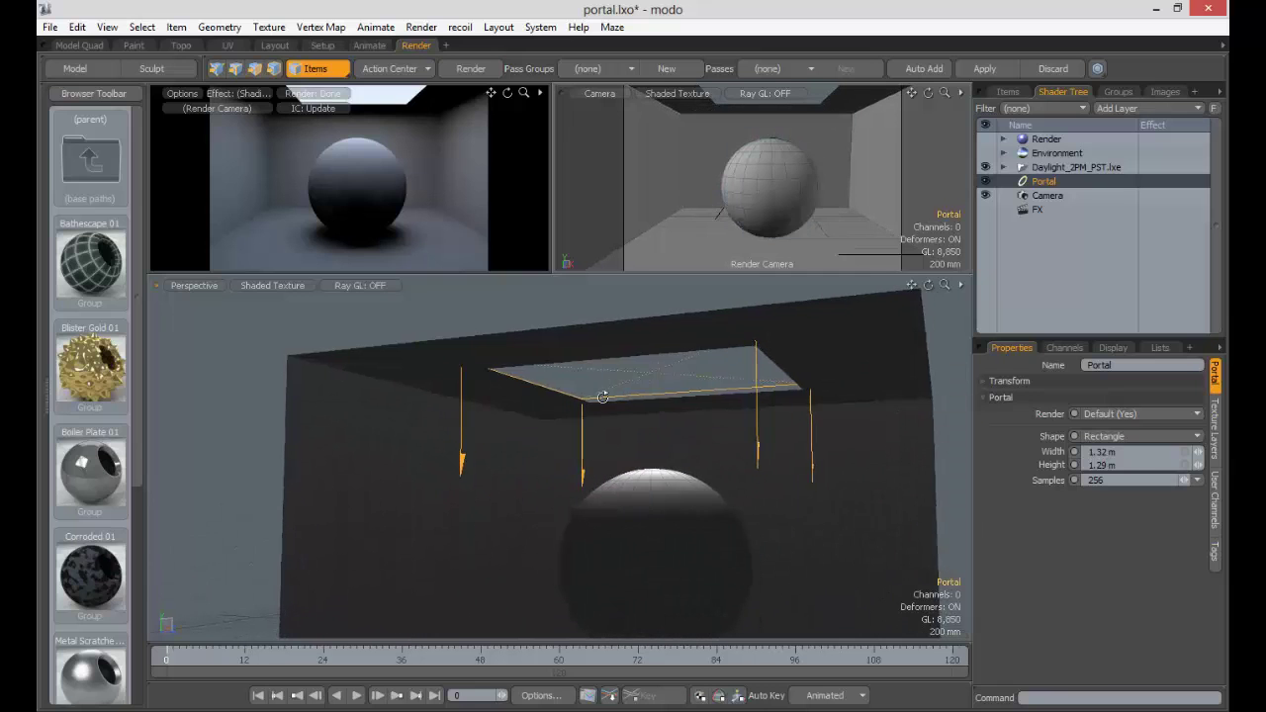
alt+drag(751, 412, 624, 377)
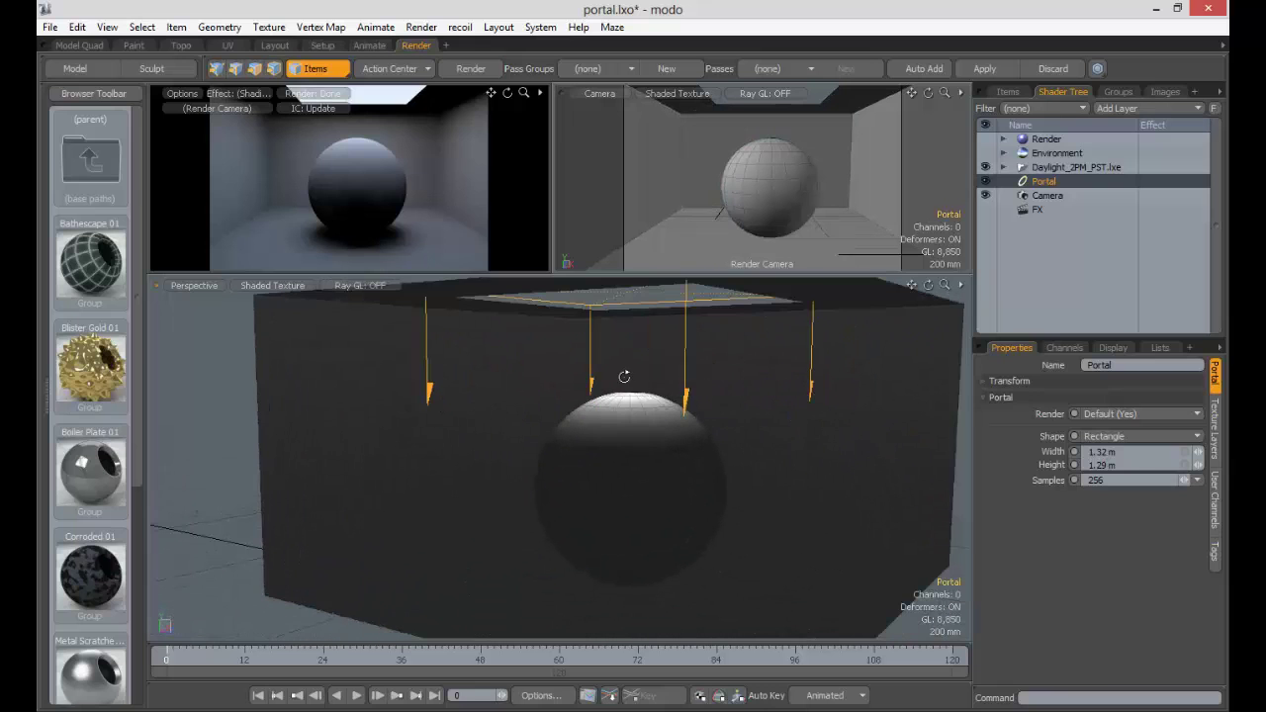
alt+drag(687, 405, 646, 395)
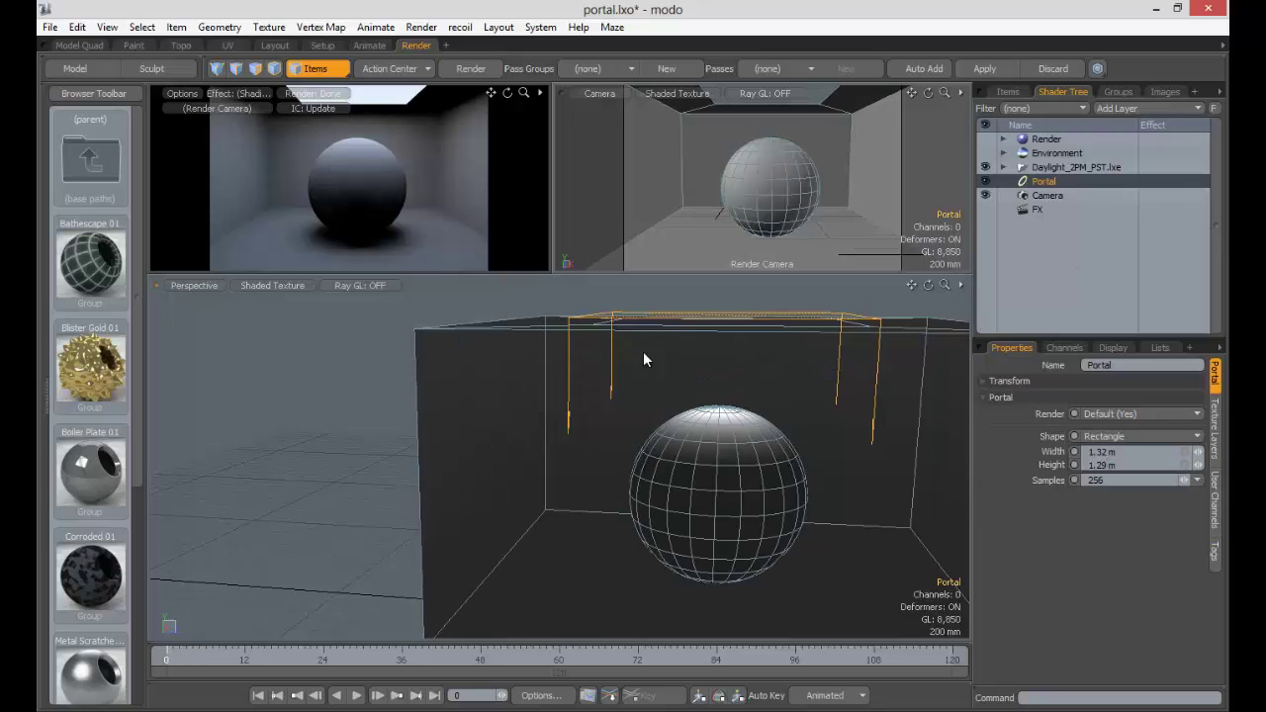
alt+drag(712, 453, 611, 385)
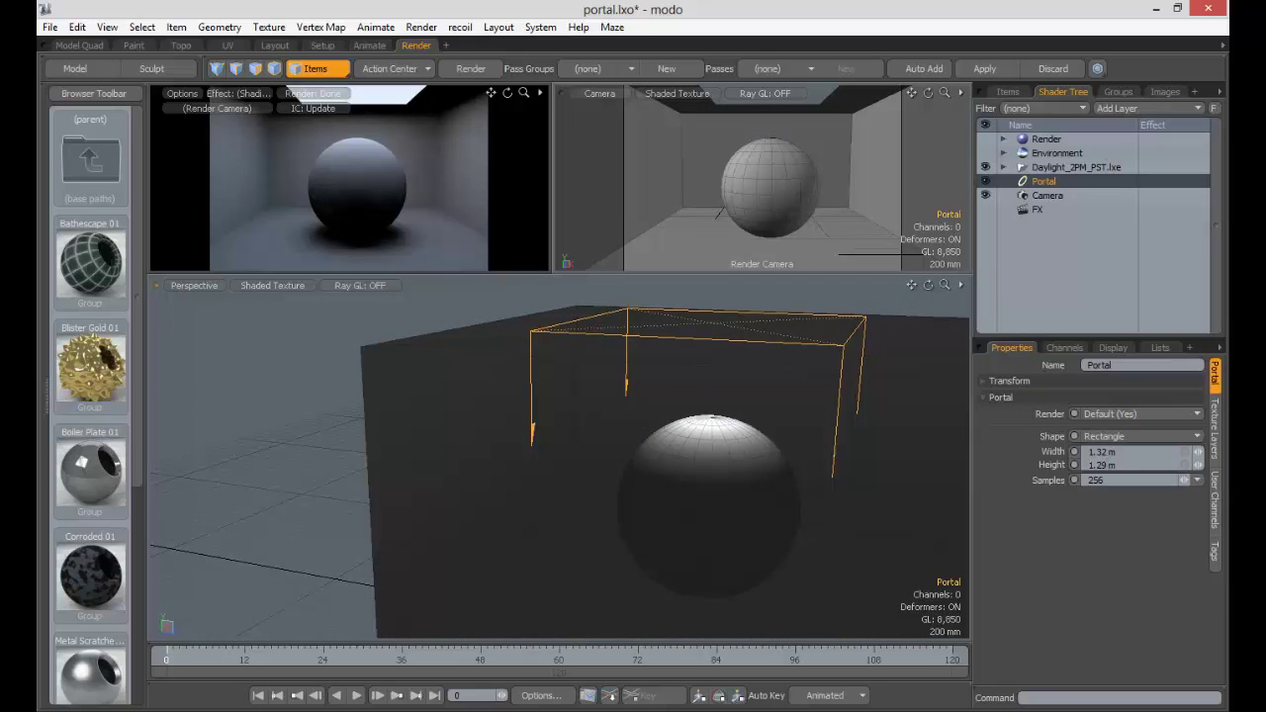
scroll(722, 393, down, 3)
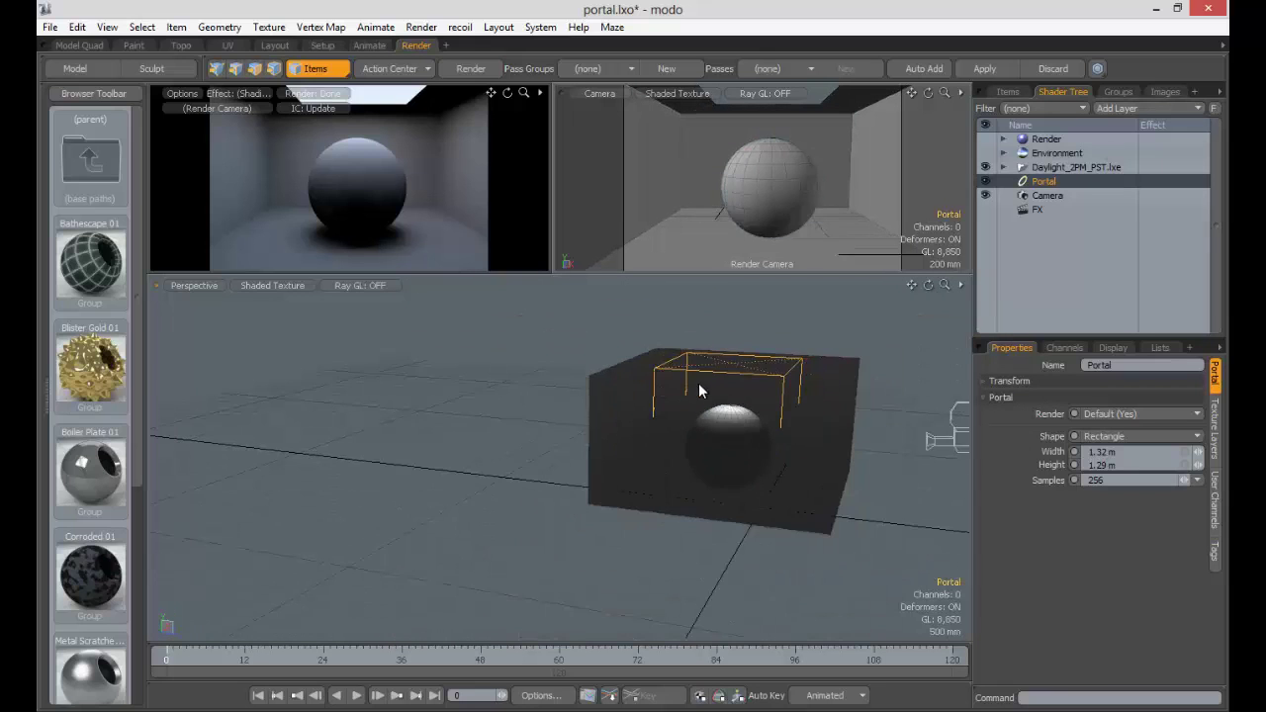
scroll(698, 391, up, 5)
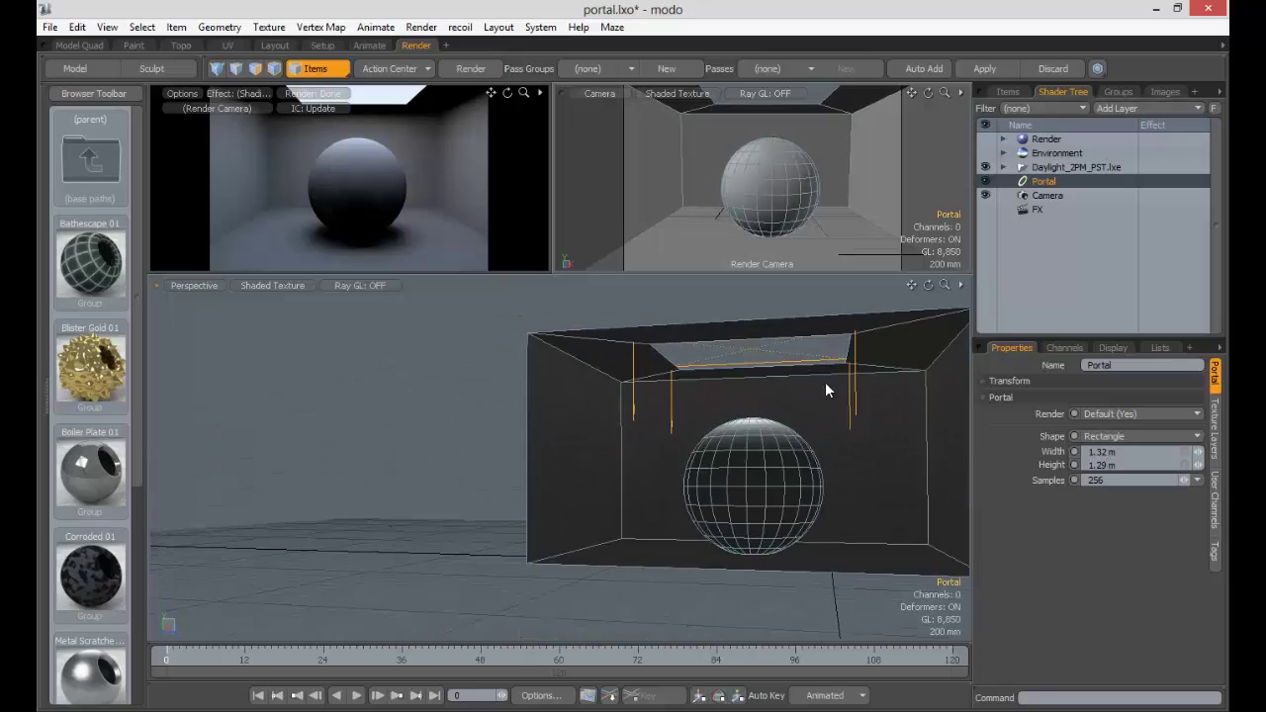
alt+drag(825, 389, 772, 426)
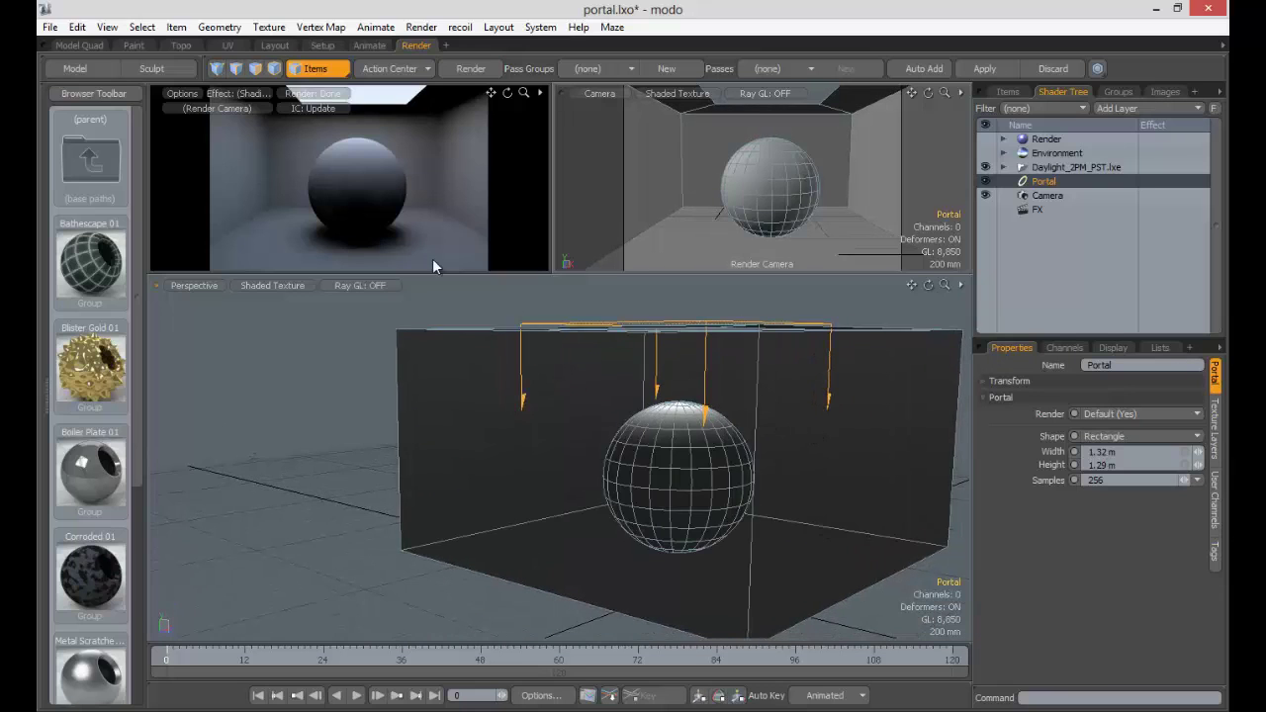